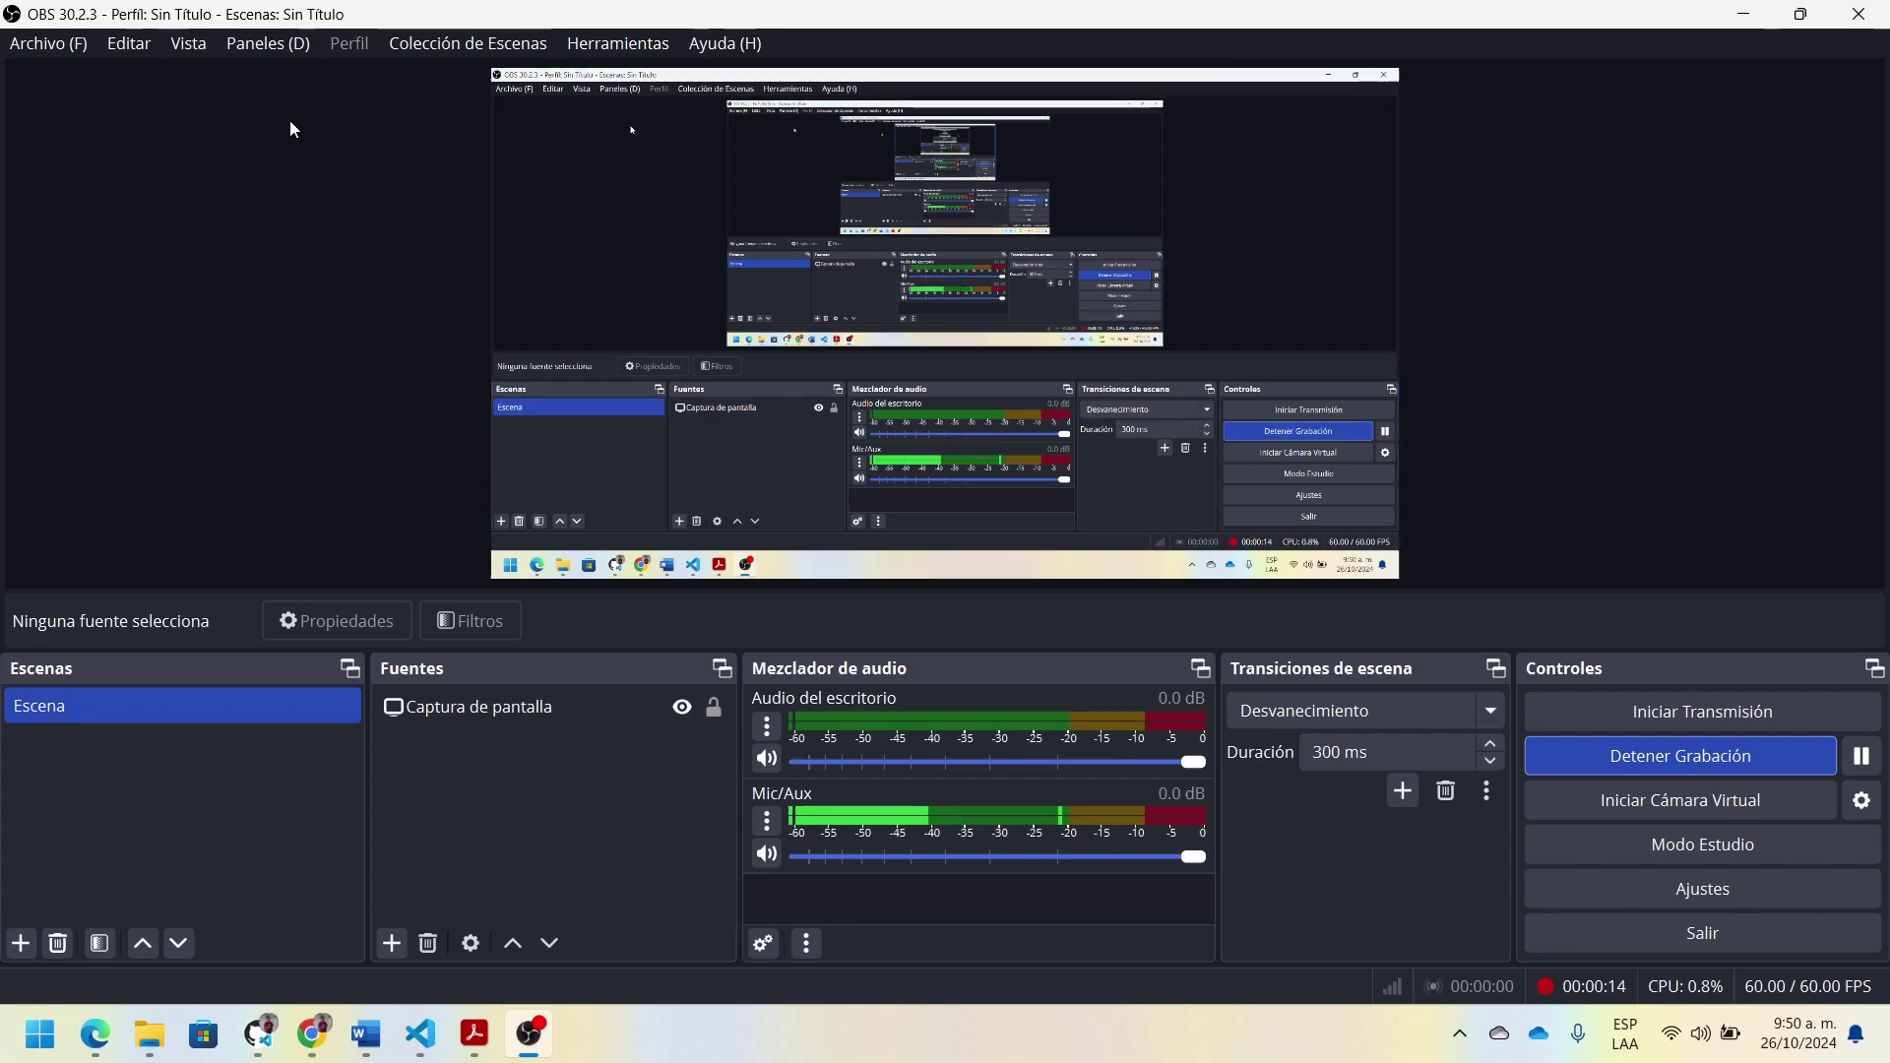
# Step: Switch to the second Word document and locate the course section on the meaning of negativity
pyautogui.moveTo(483, 1043)
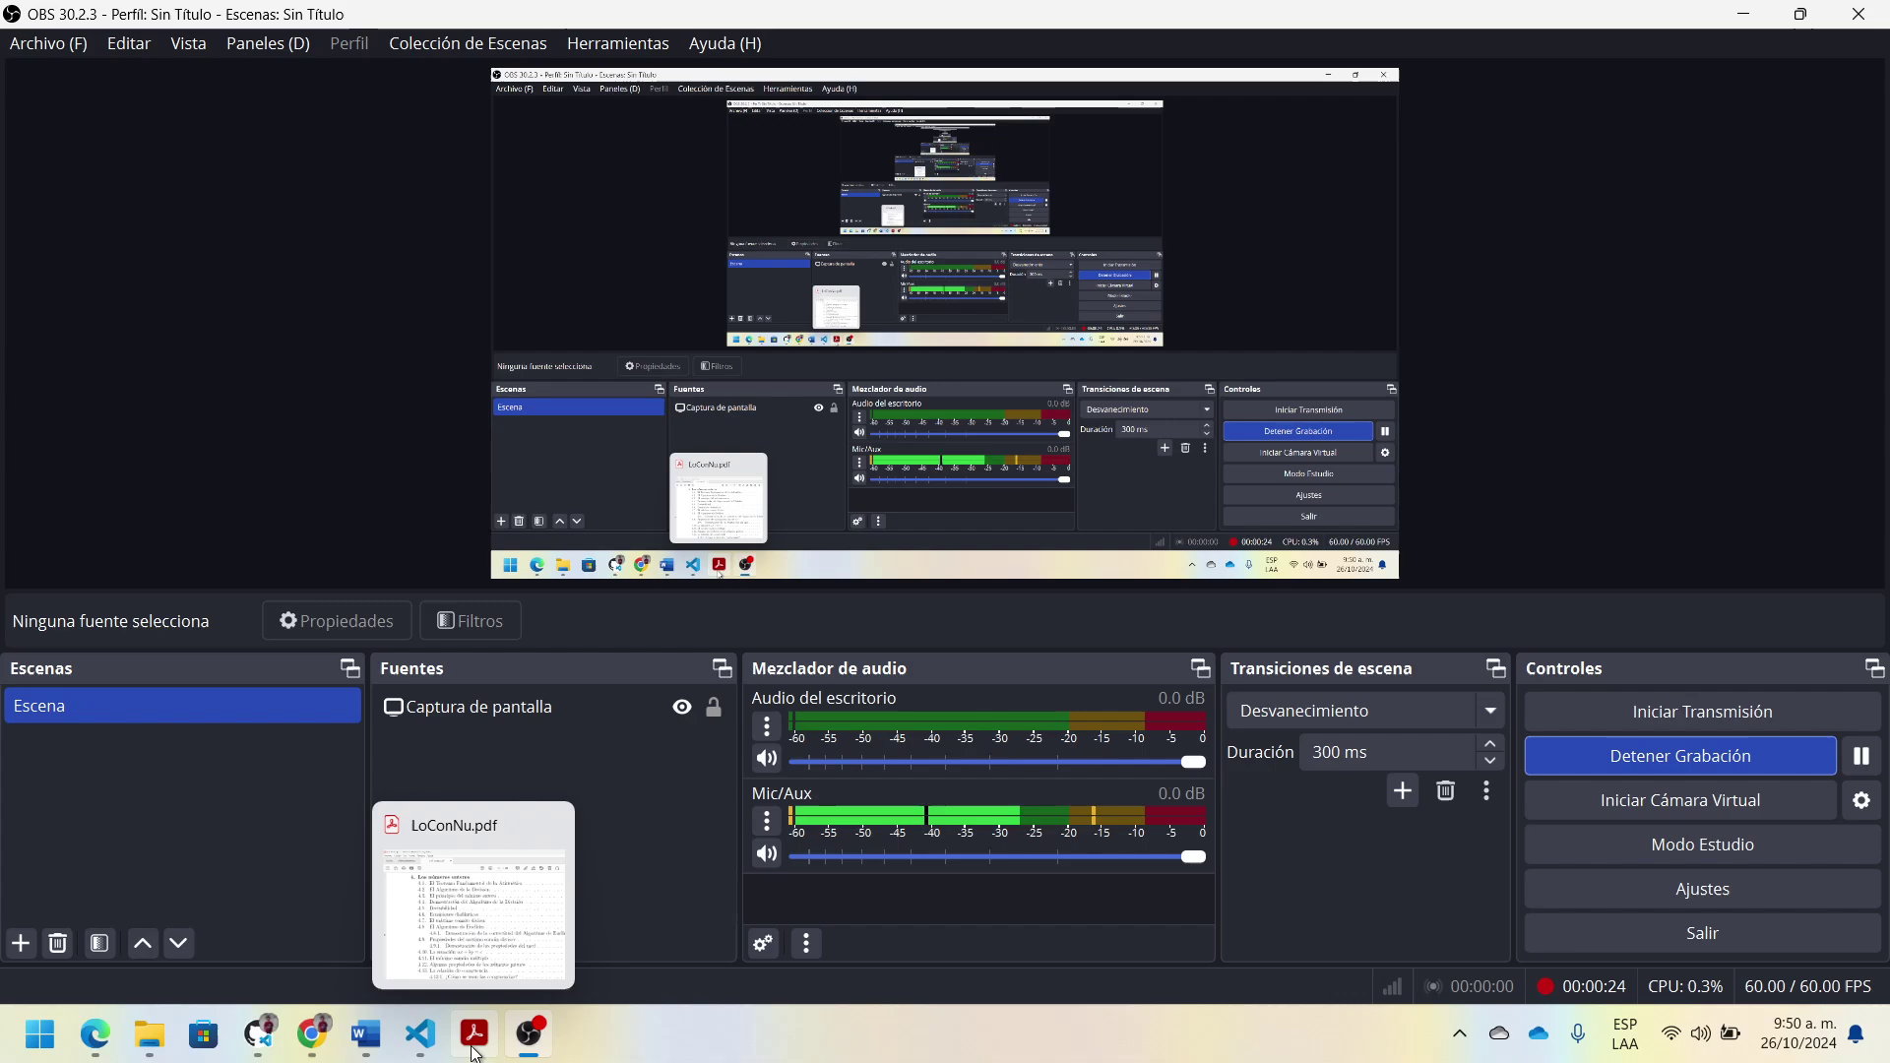
pyautogui.moveTo(364, 1041)
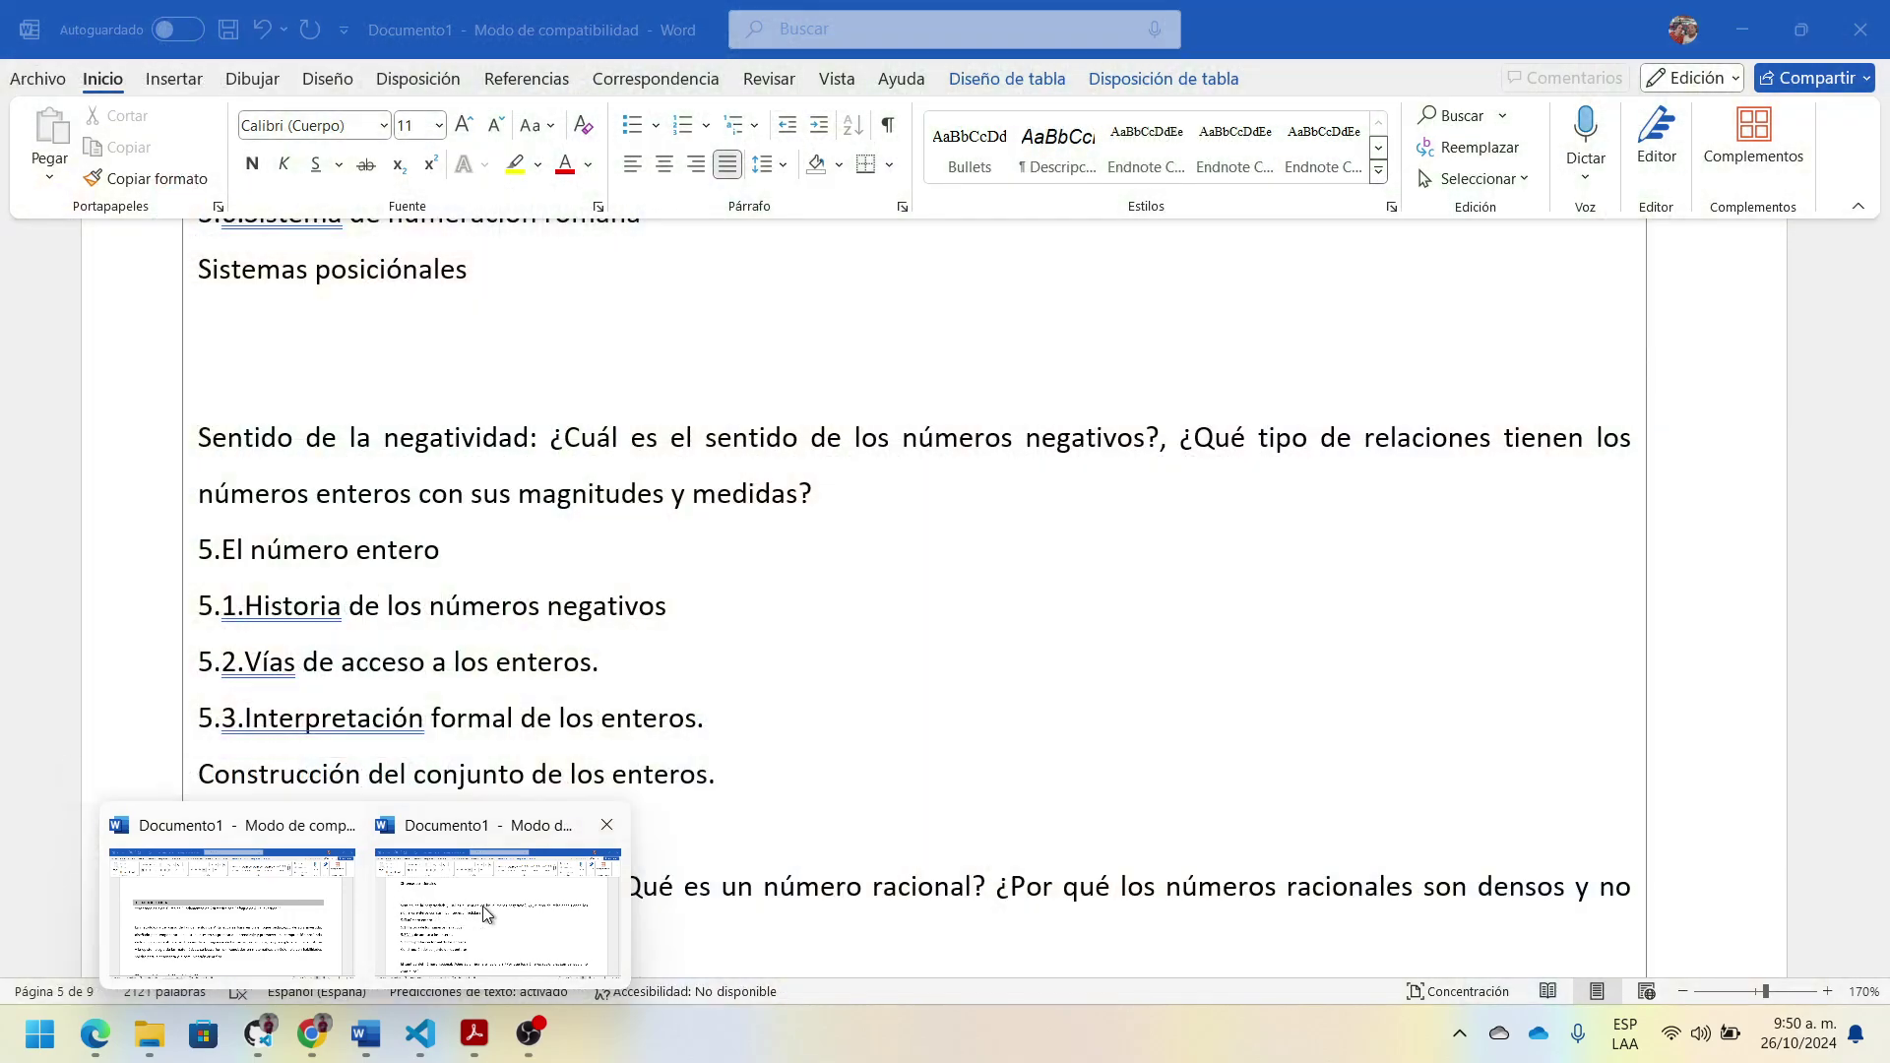
pyautogui.click(492, 911)
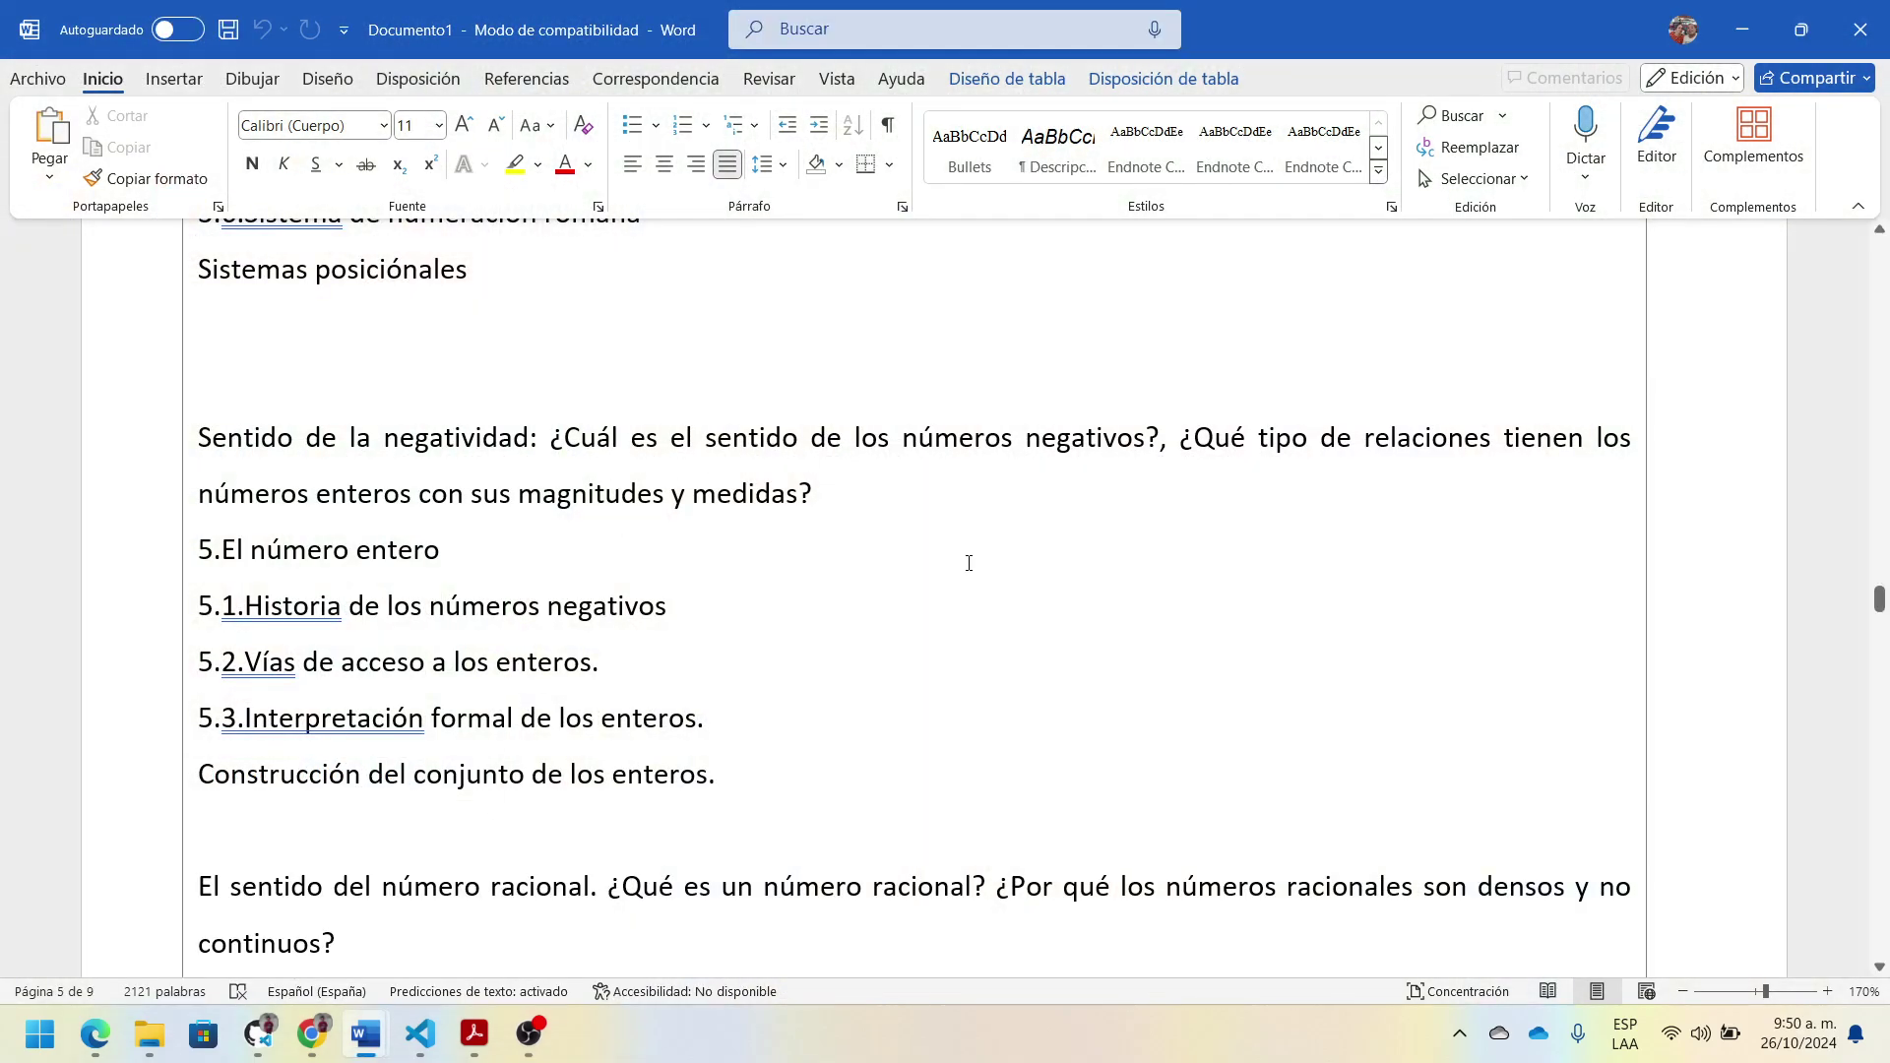
pyautogui.scroll(5, 969, 564)
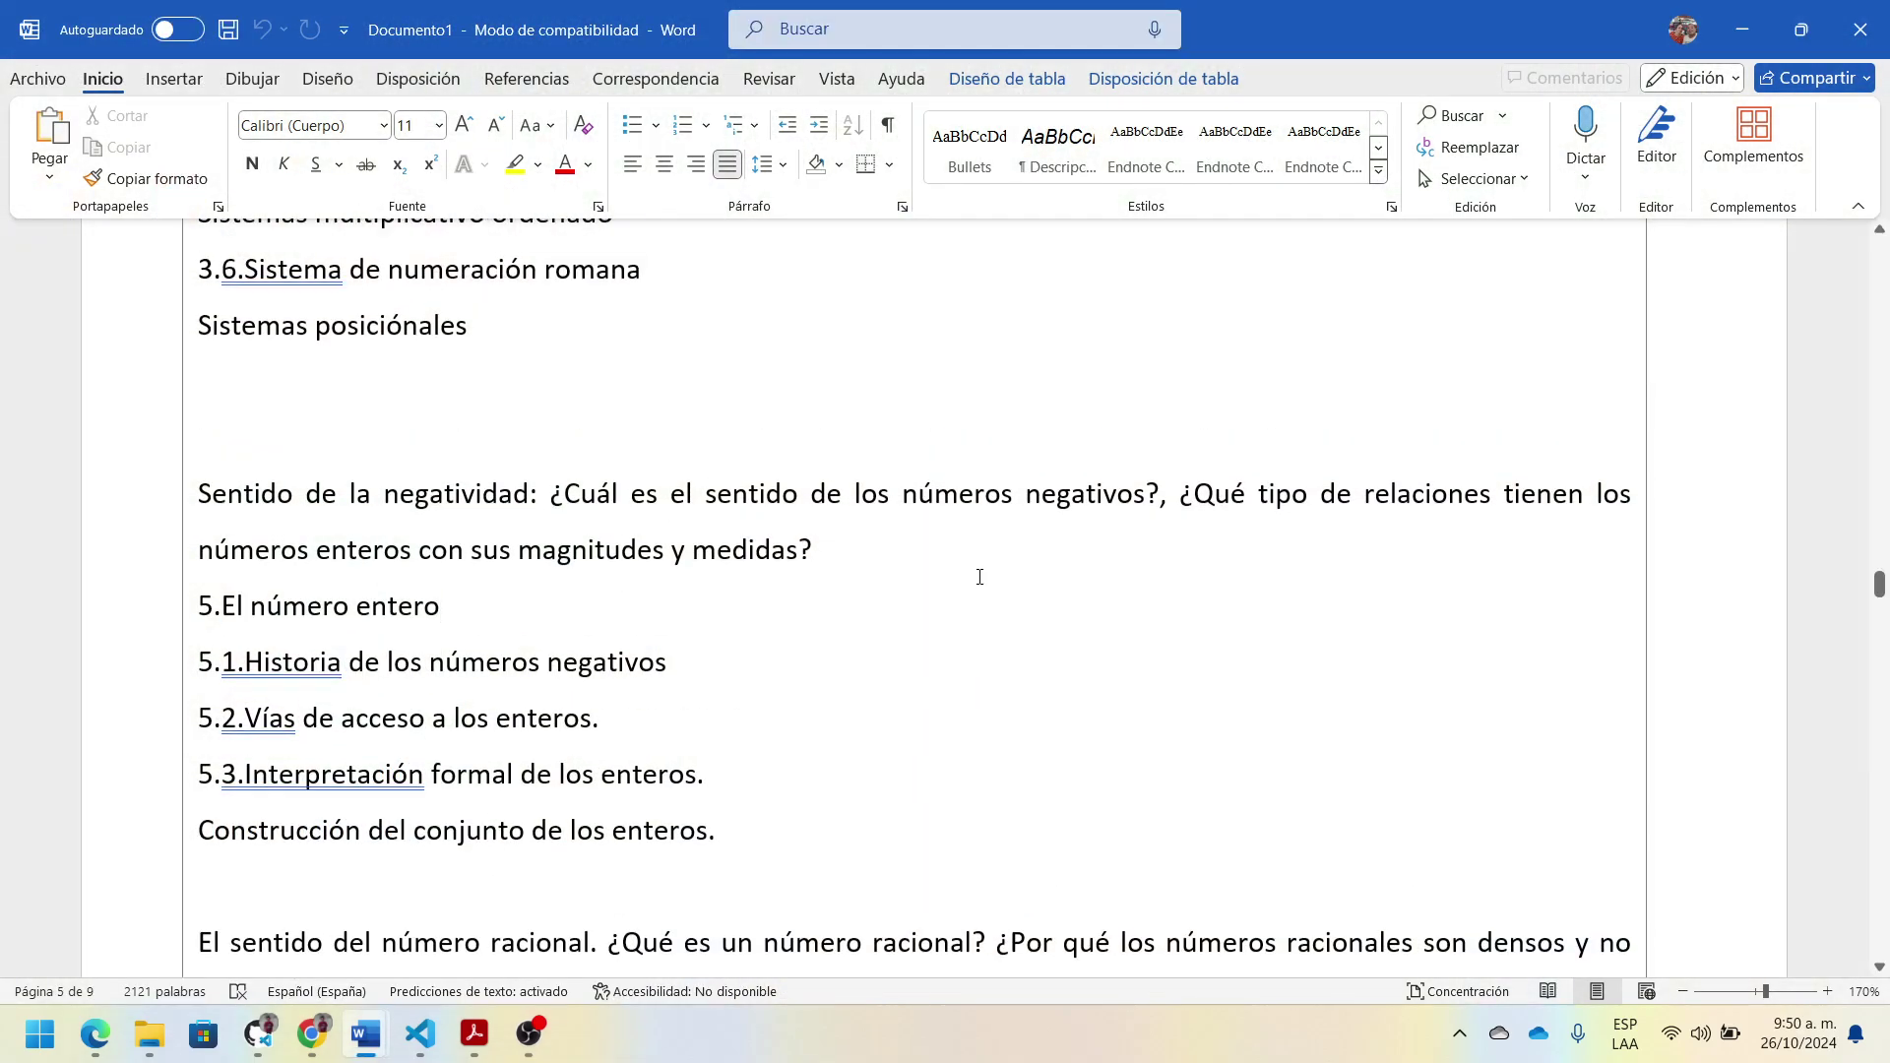
pyautogui.scroll(-6, 984, 580)
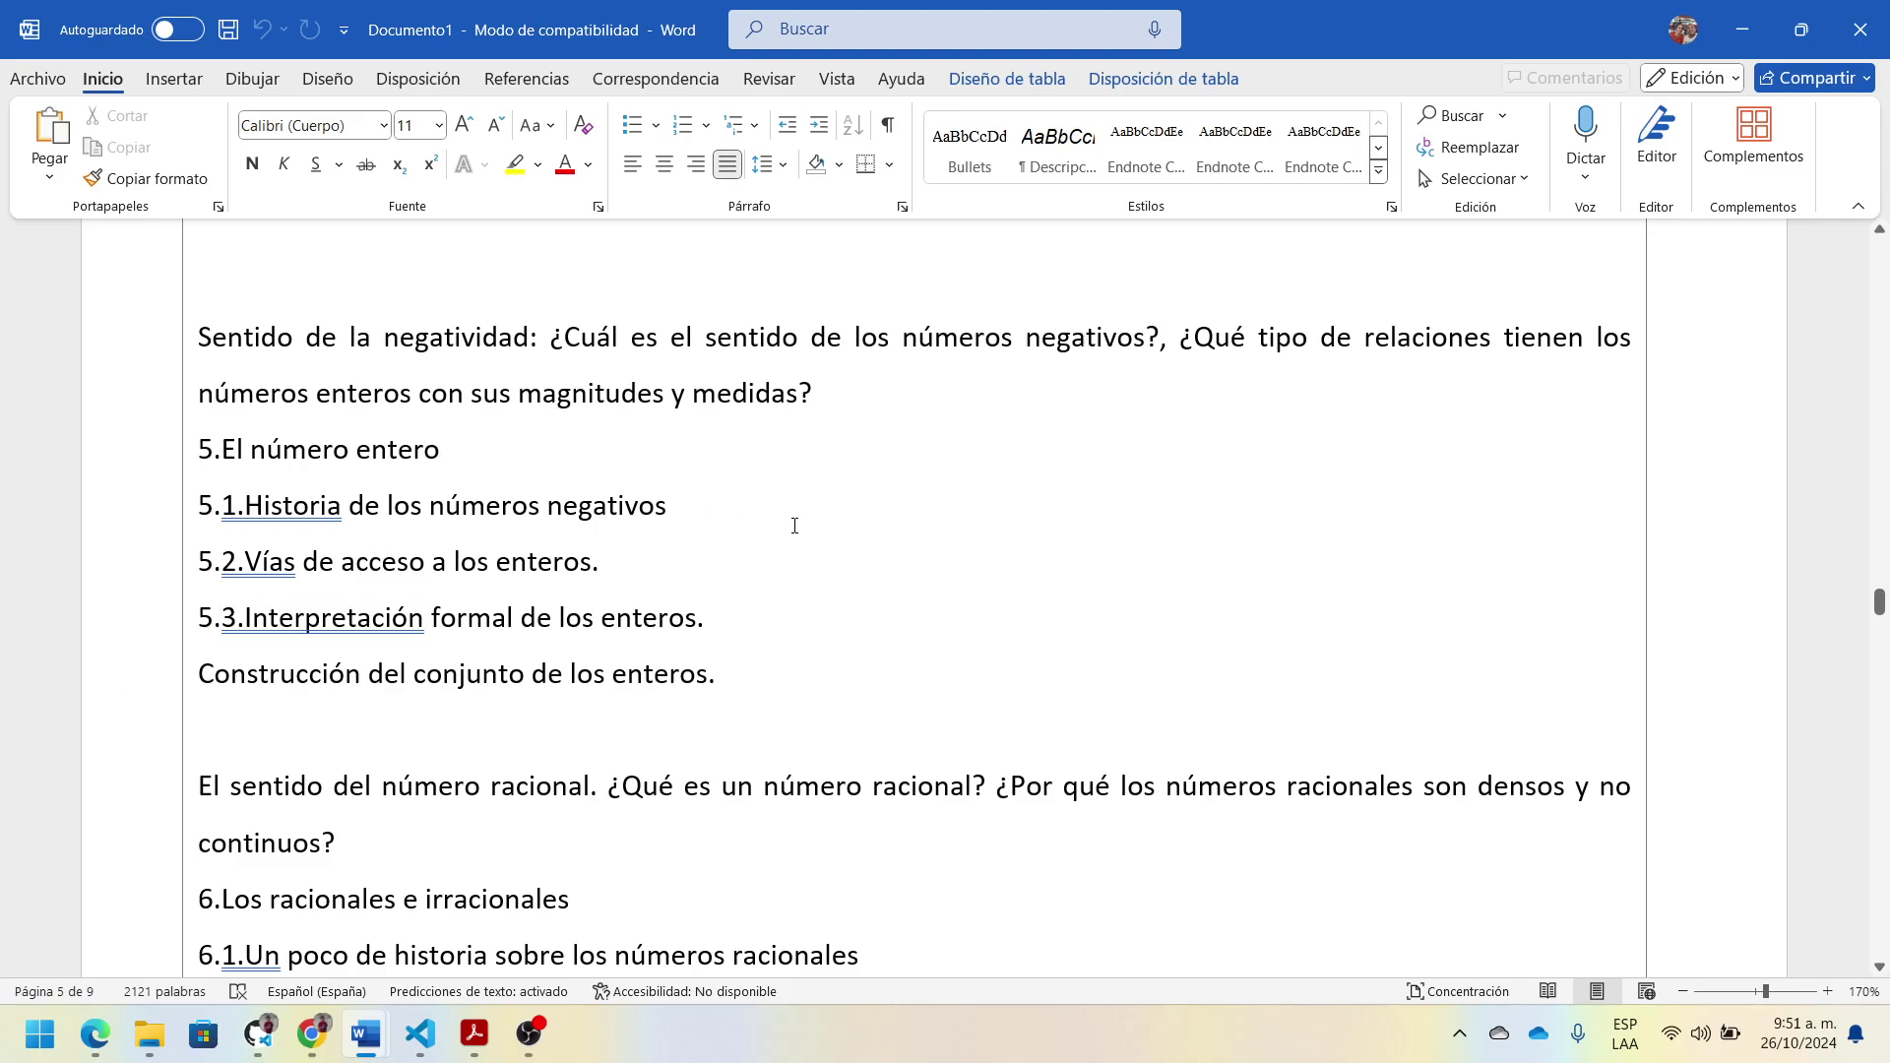
pyautogui.scroll(-1, 793, 527)
pyautogui.scroll(2, 799, 527)
pyautogui.scroll(-1, 814, 544)
# Step: Point out the key phrases of the negativity question by selecting them, from "la negatividad" through the magnitudes and measures
pyautogui.moveTo(376, 331); pyautogui.dragTo(547, 335)
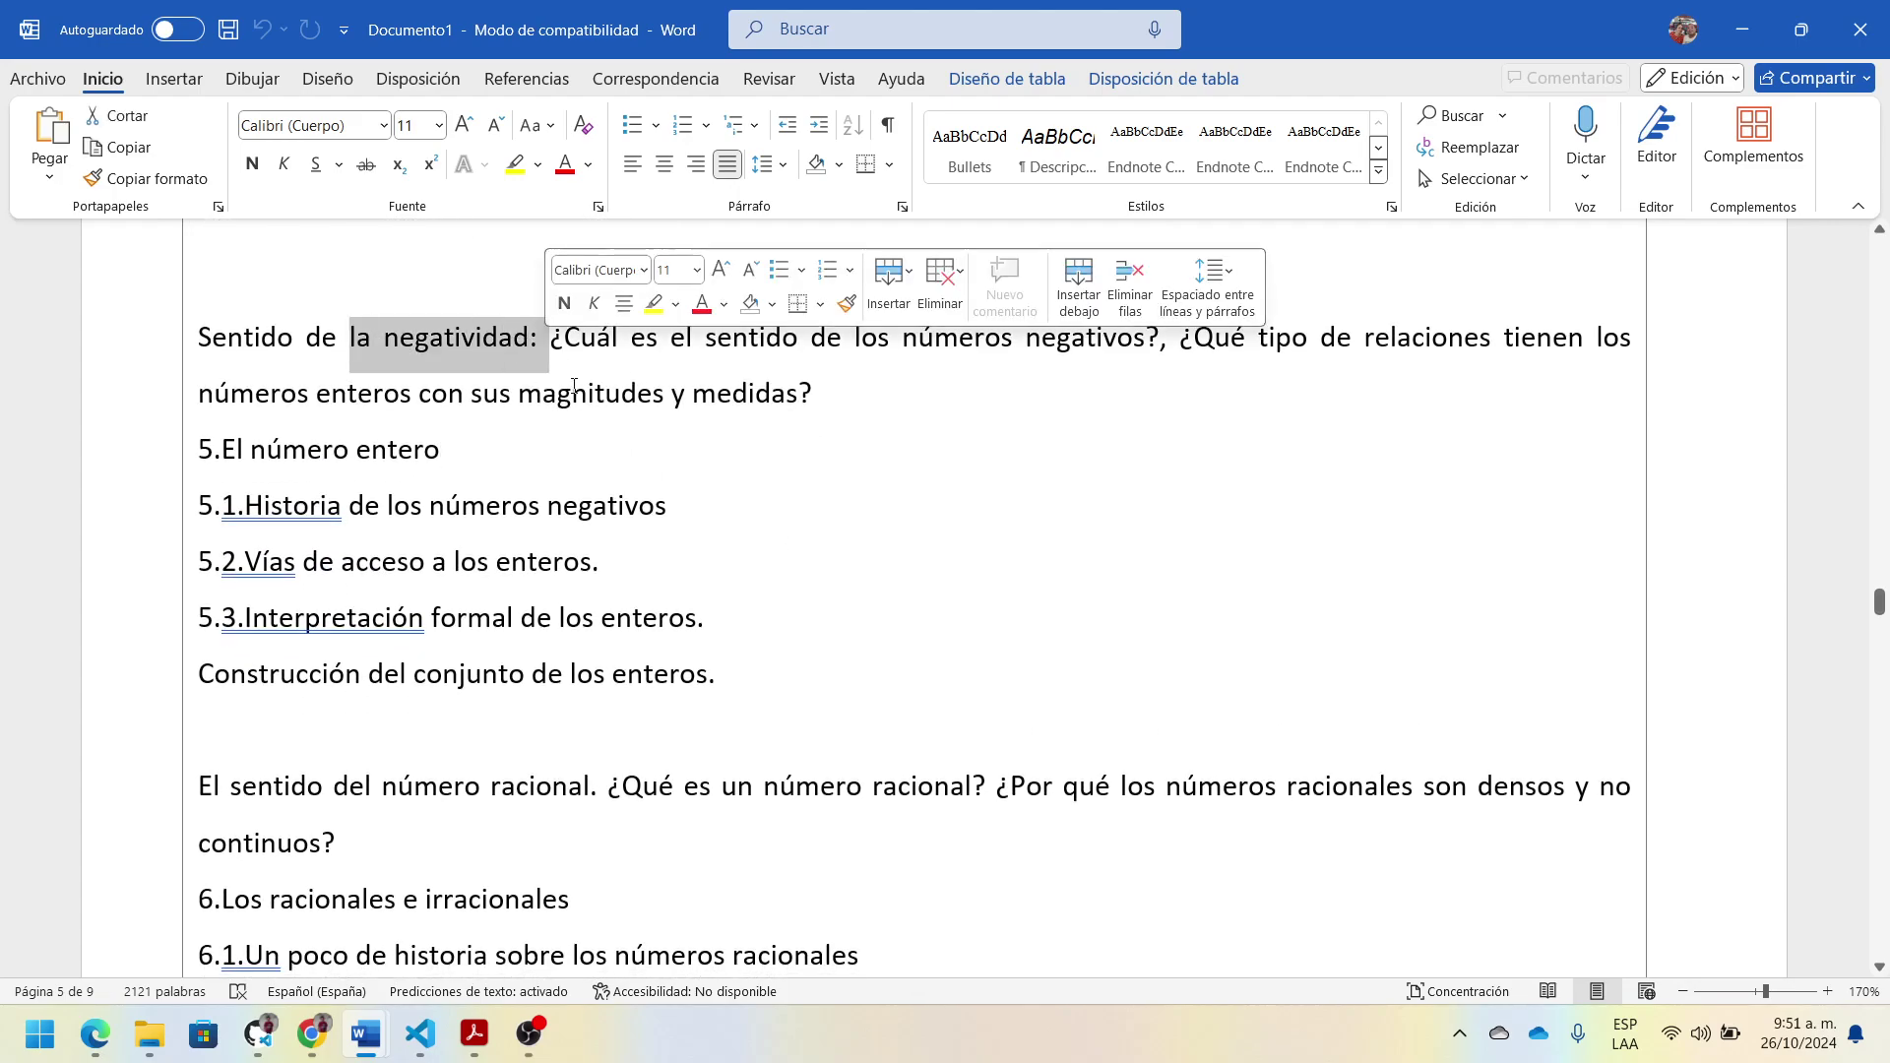
pyautogui.click(871, 511)
pyautogui.moveTo(884, 331); pyautogui.dragTo(1145, 340)
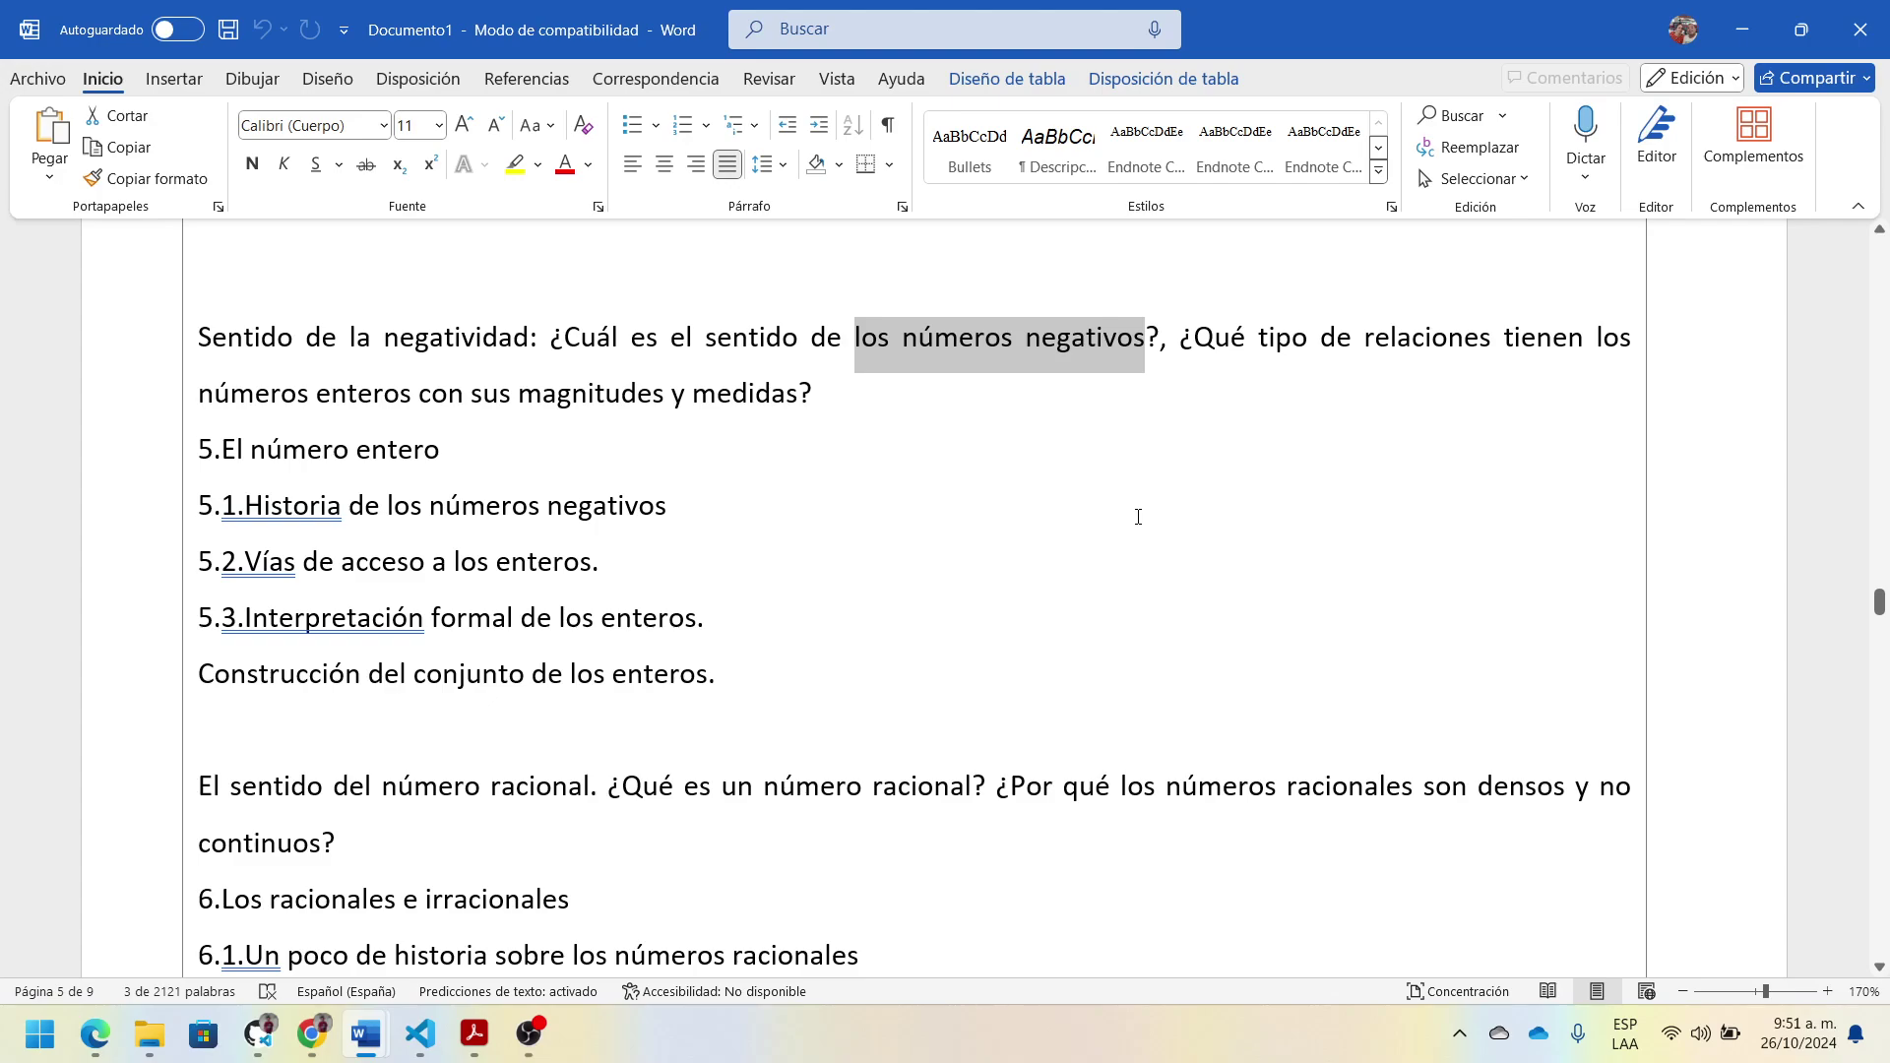
pyautogui.moveTo(1270, 335); pyautogui.dragTo(1532, 332)
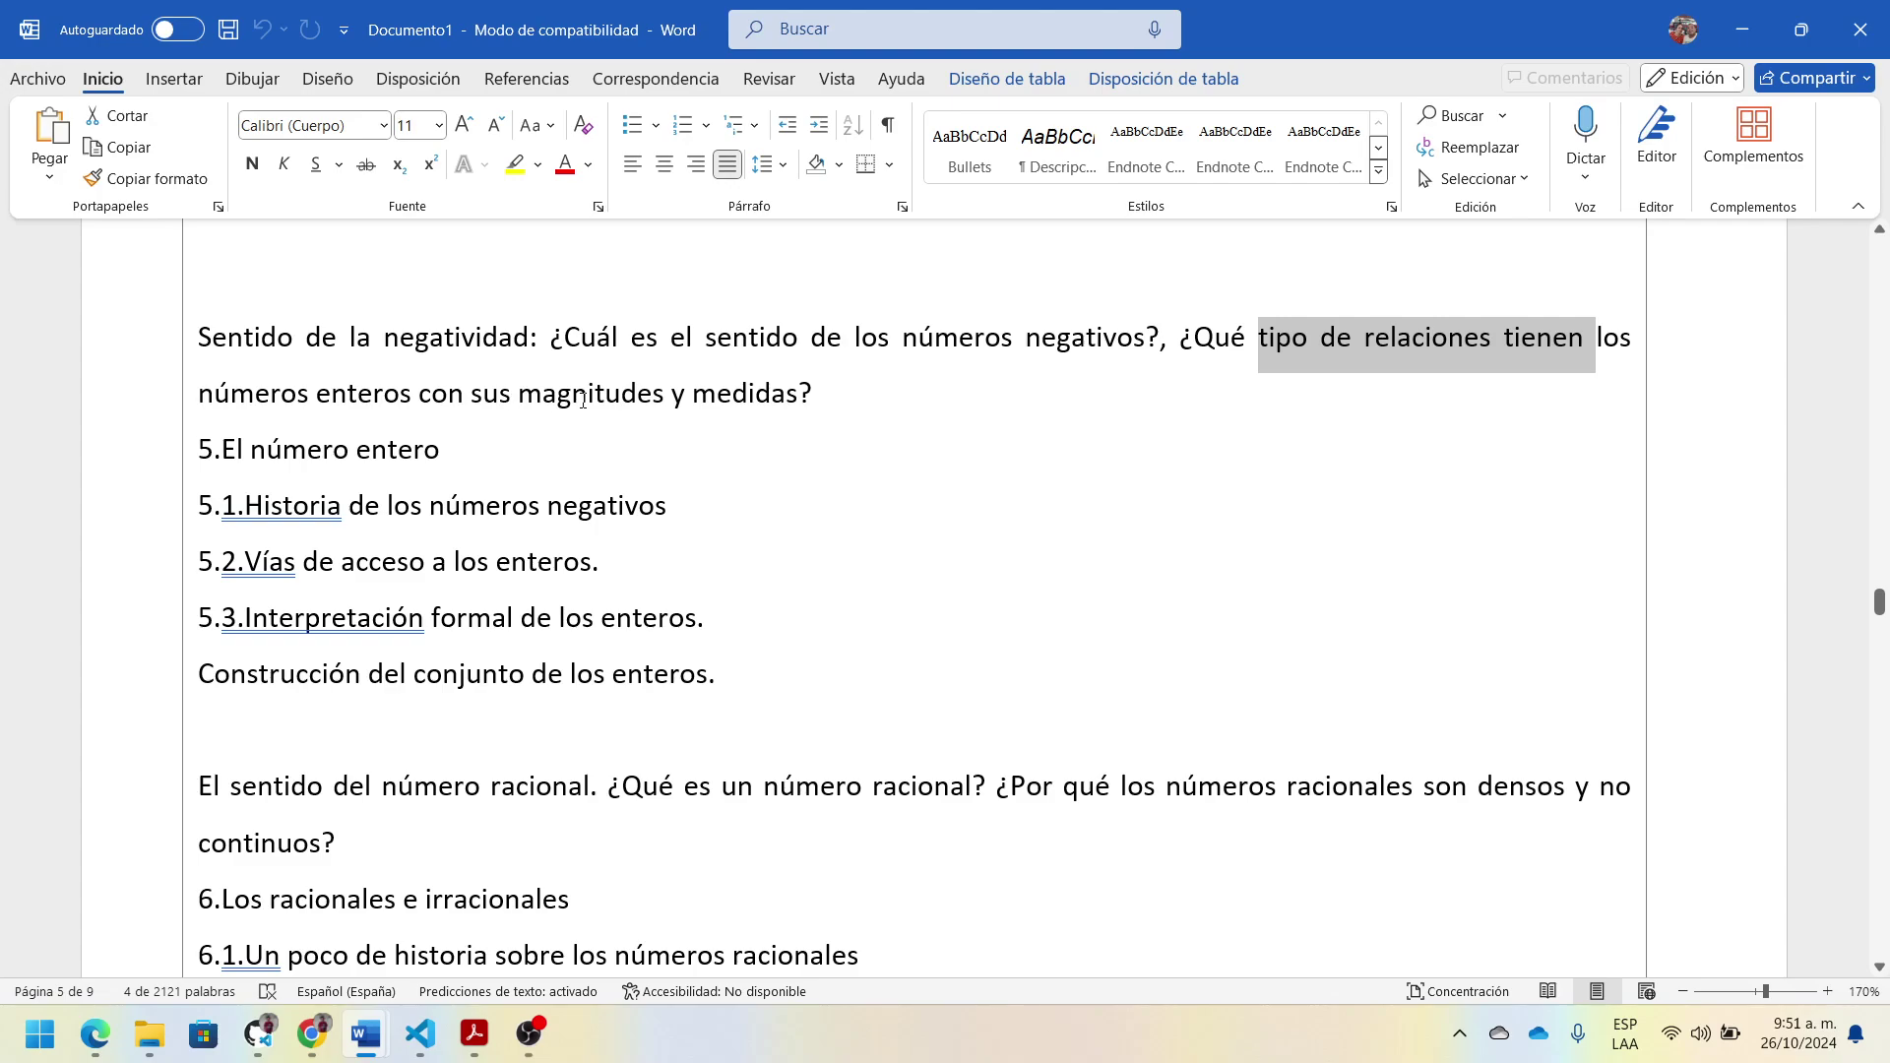
pyautogui.moveTo(583, 400); pyautogui.dragTo(756, 387)
pyautogui.click(678, 561)
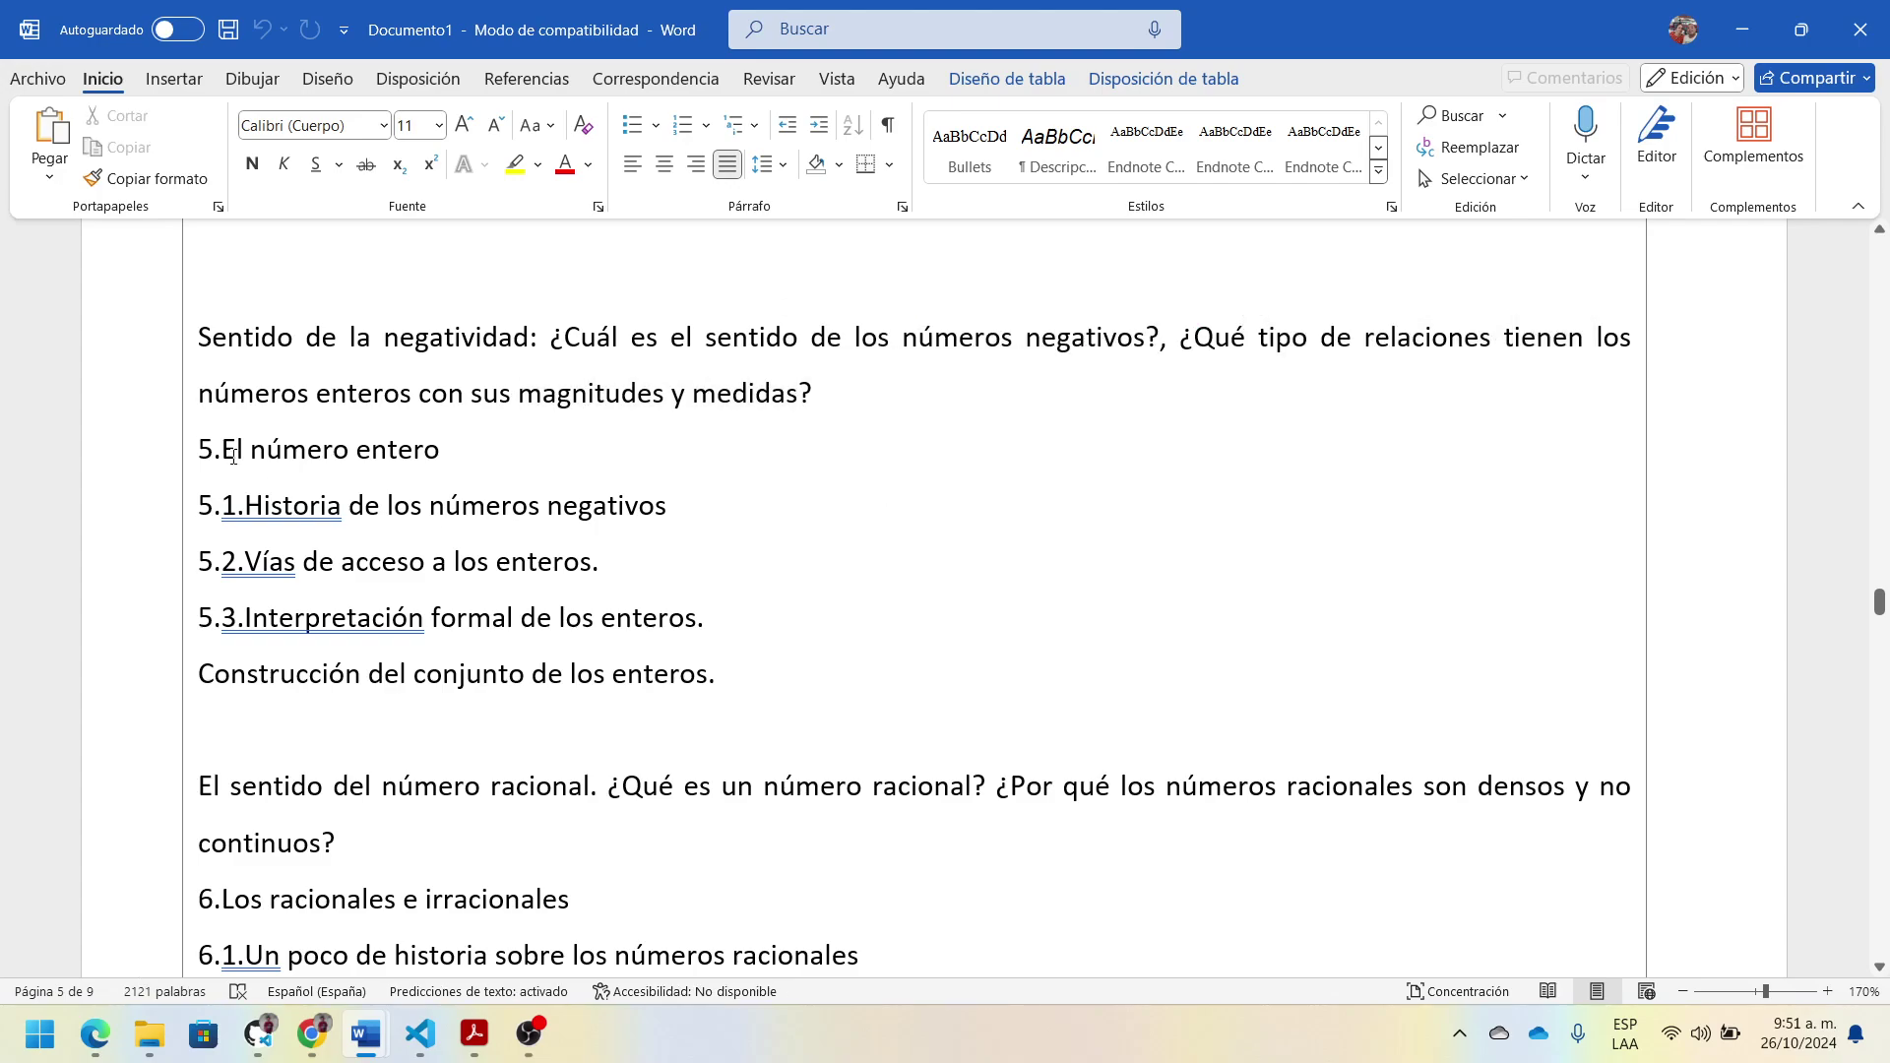
# Step: Go over the whole-number topics 5 to 5.3 and the construction of the integers by selecting their text
pyautogui.moveTo(237, 455); pyautogui.dragTo(320, 394)
pyautogui.click(748, 674)
pyautogui.moveTo(371, 504); pyautogui.dragTo(673, 549)
pyautogui.click(714, 558)
pyautogui.moveTo(431, 617); pyautogui.dragTo(701, 620)
pyautogui.click(954, 726)
pyautogui.moveTo(451, 679); pyautogui.dragTo(707, 675)
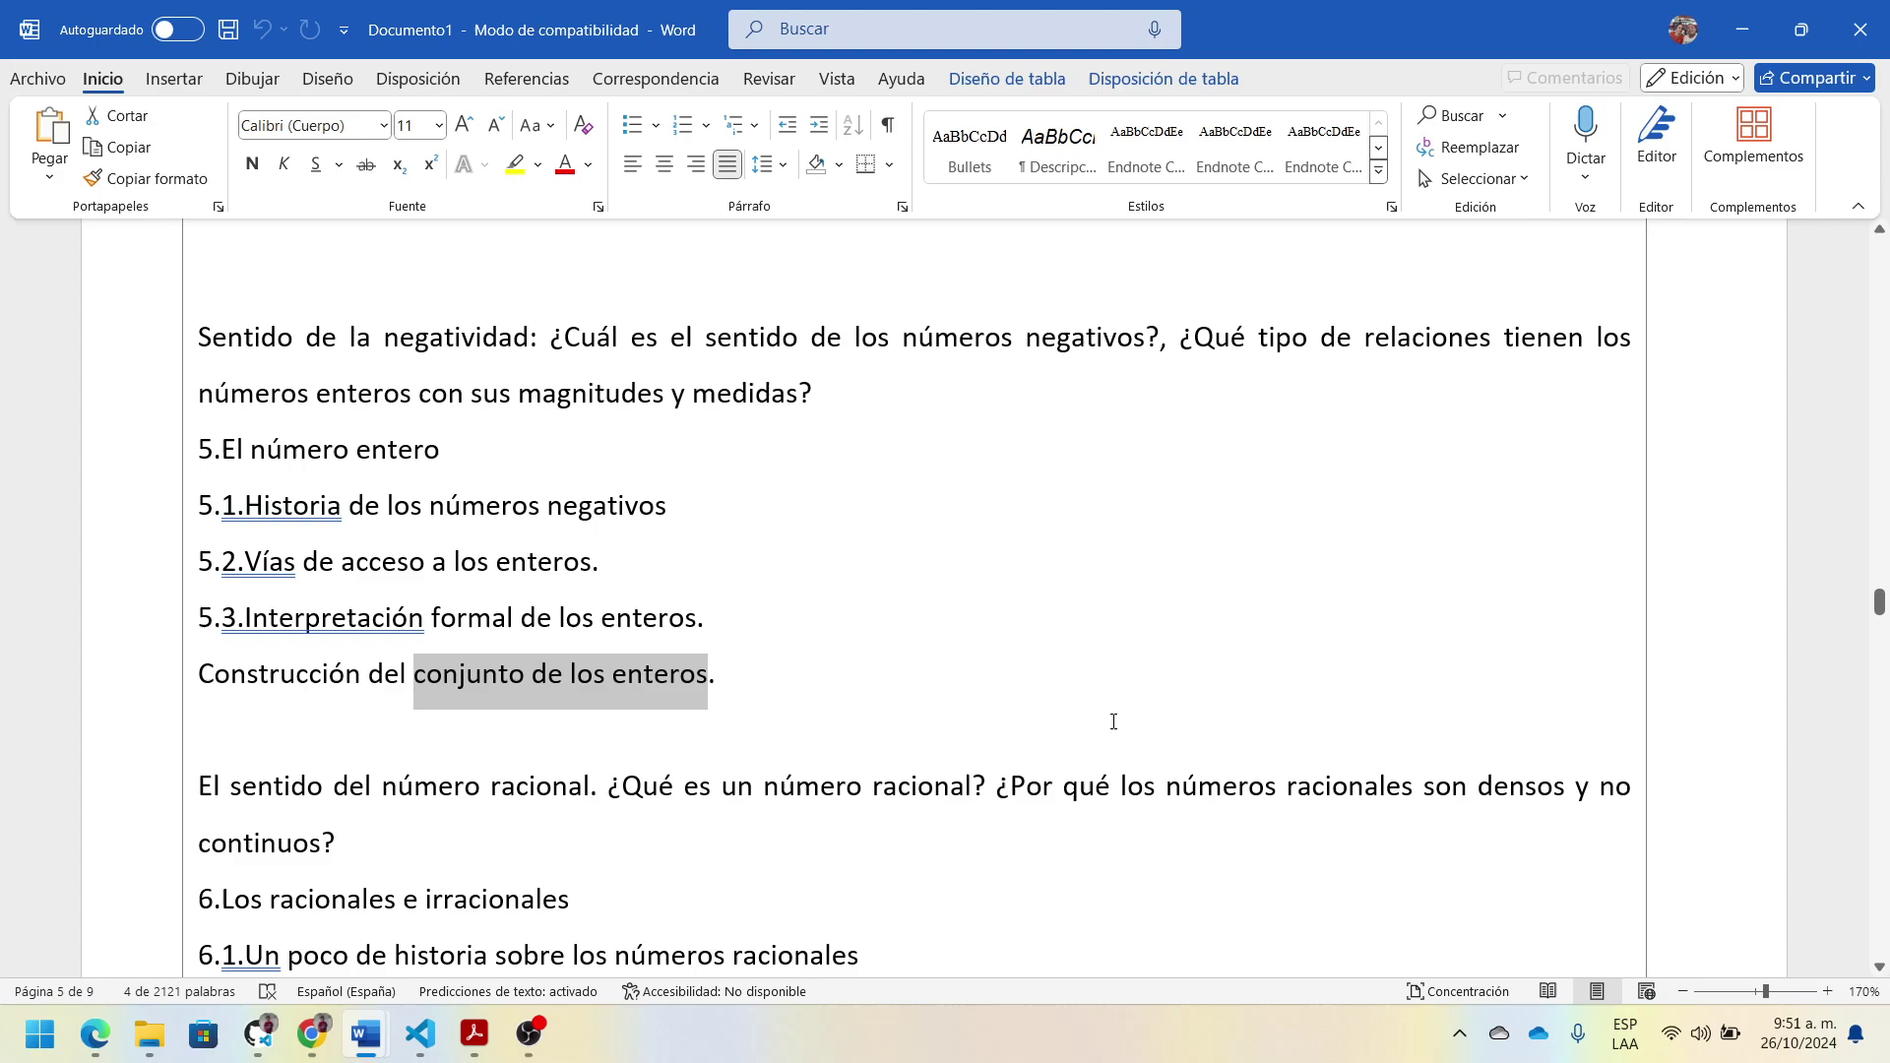
# Step: Examine the rational-number question and topic 6, and continue to the topics on page 6
pyautogui.scroll(-2, 1091, 699)
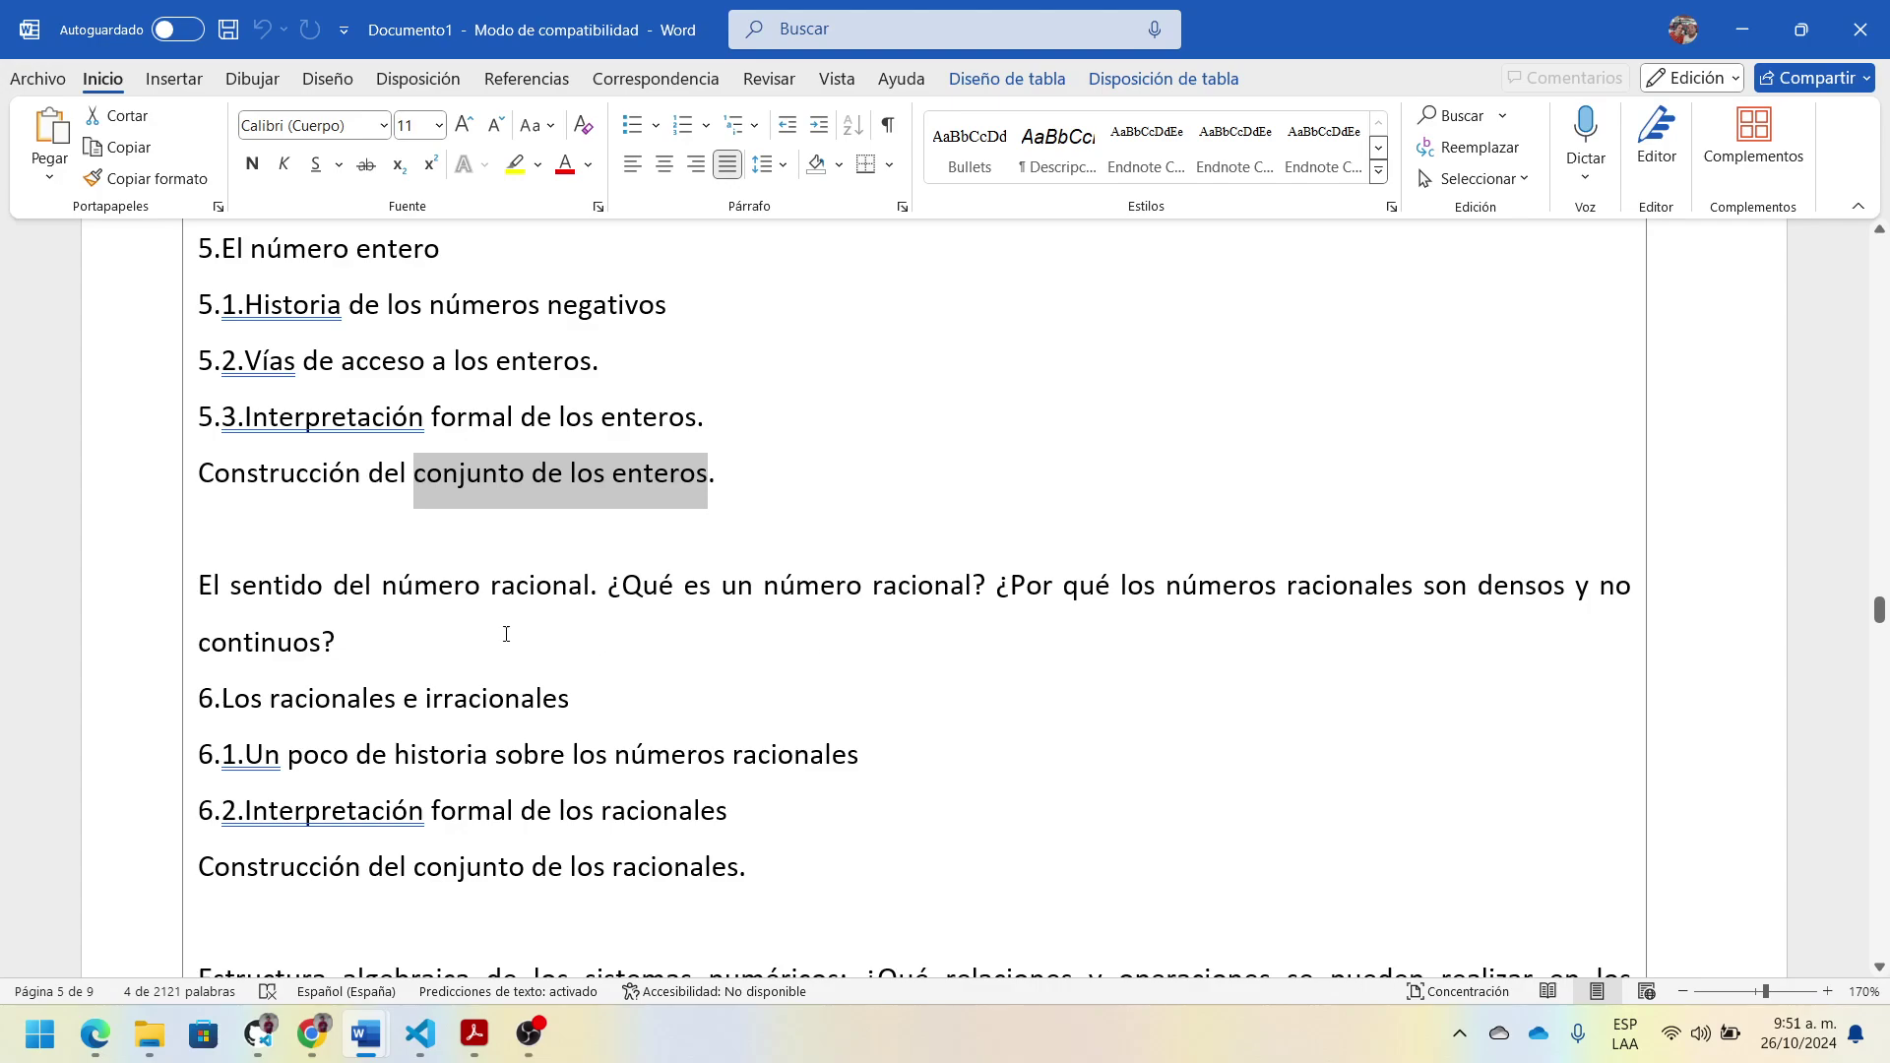
pyautogui.click(450, 635)
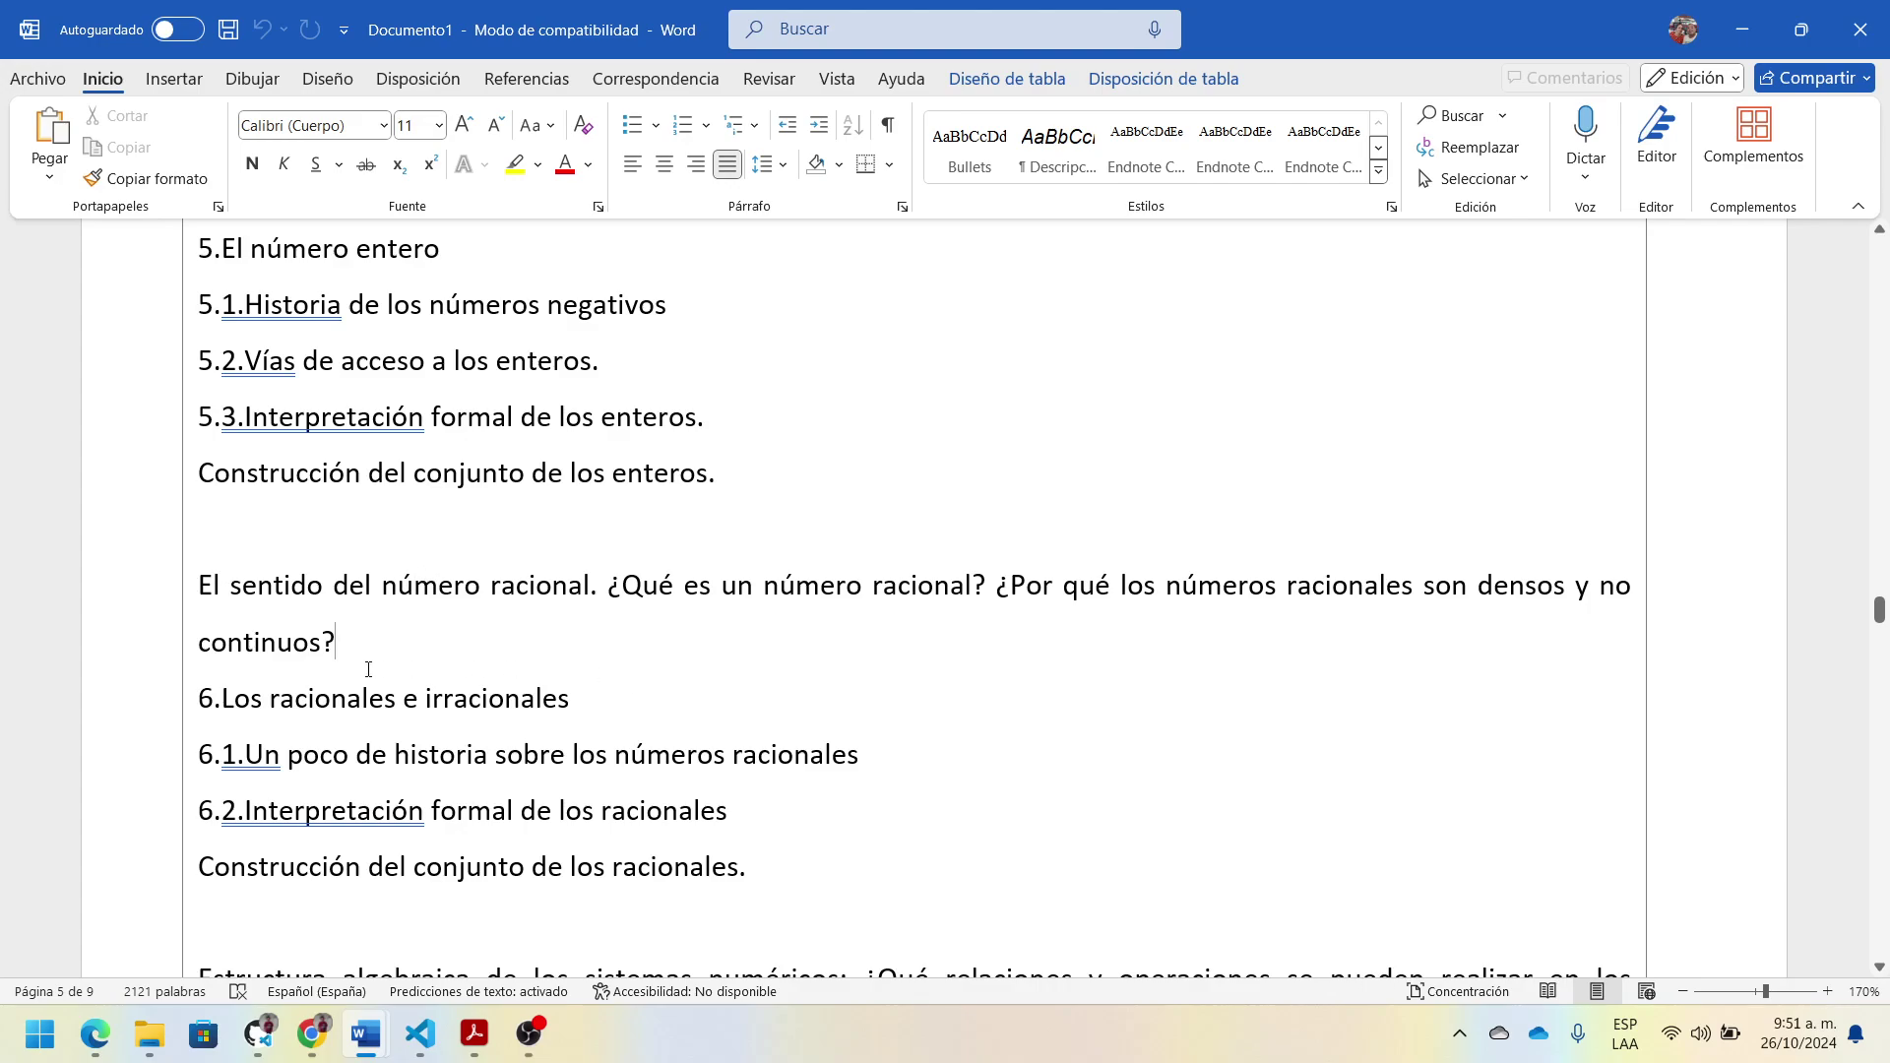
pyautogui.scroll(2, 436, 484)
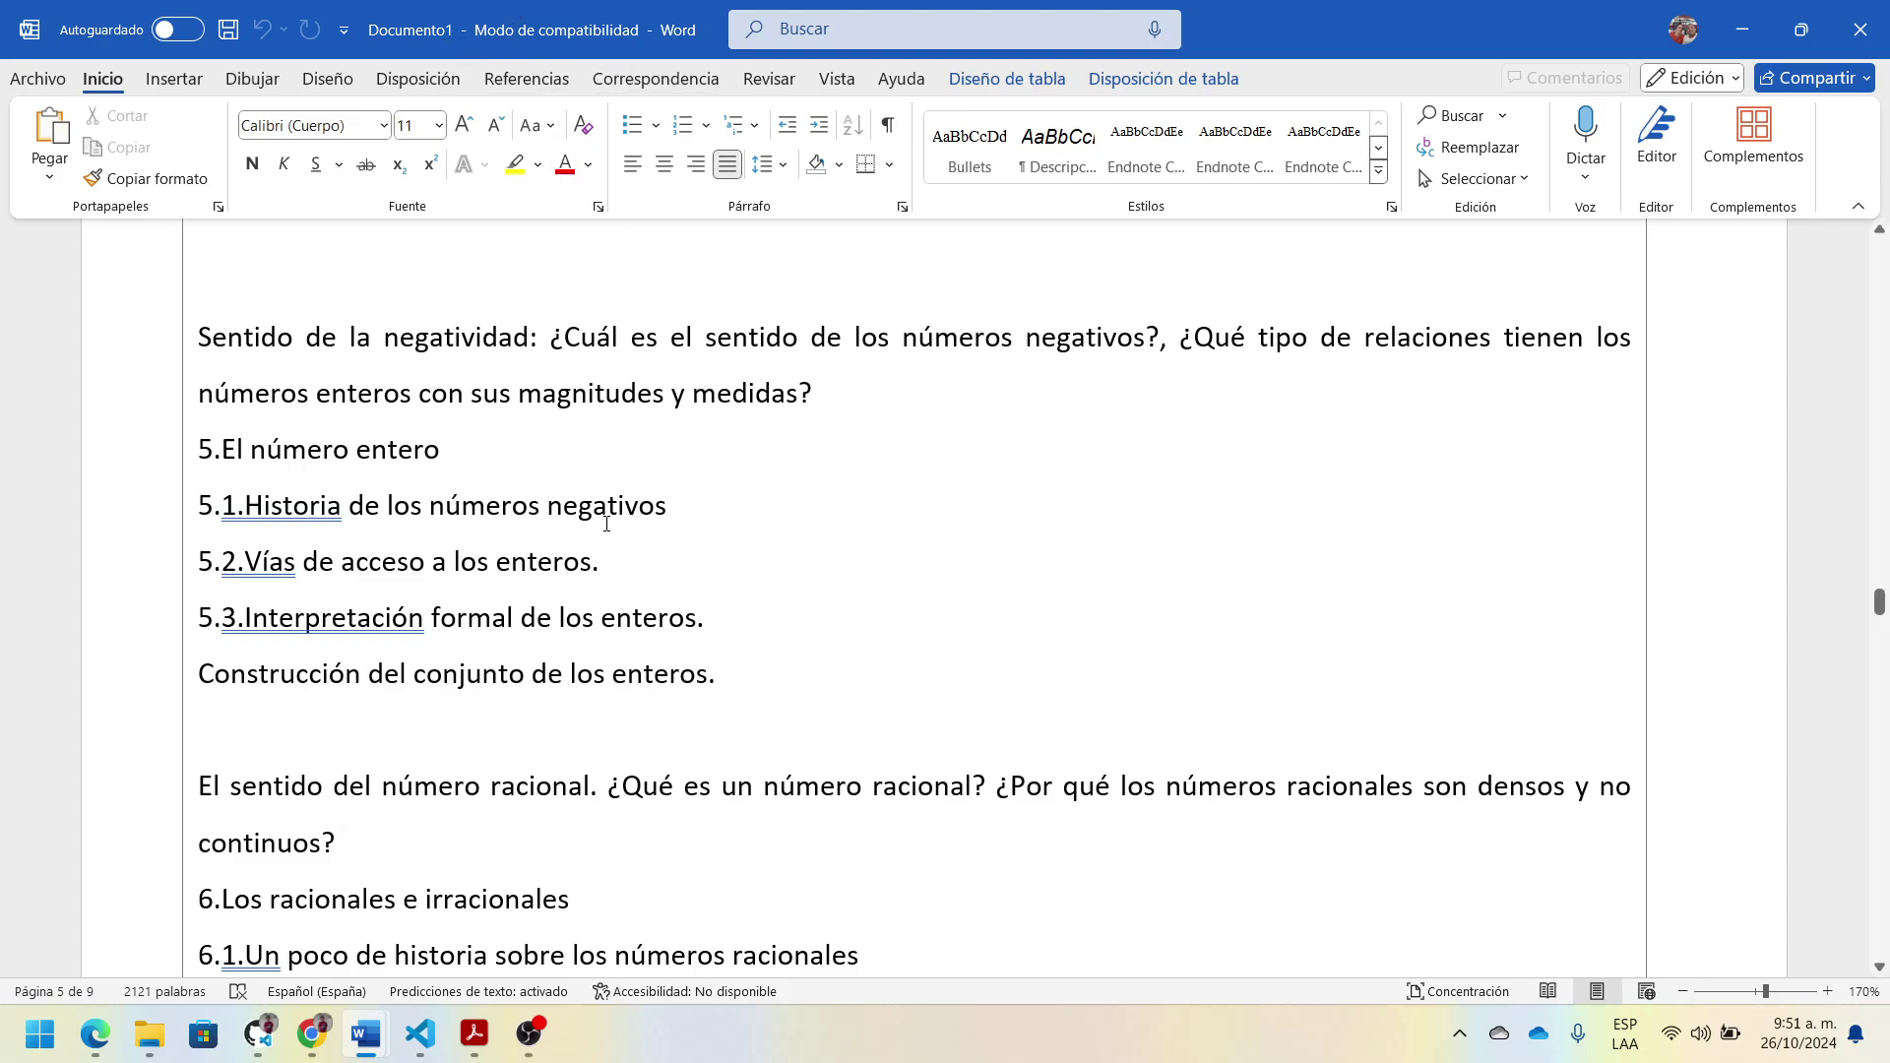
pyautogui.scroll(-5, 633, 498)
pyautogui.scroll(-9, 639, 554)
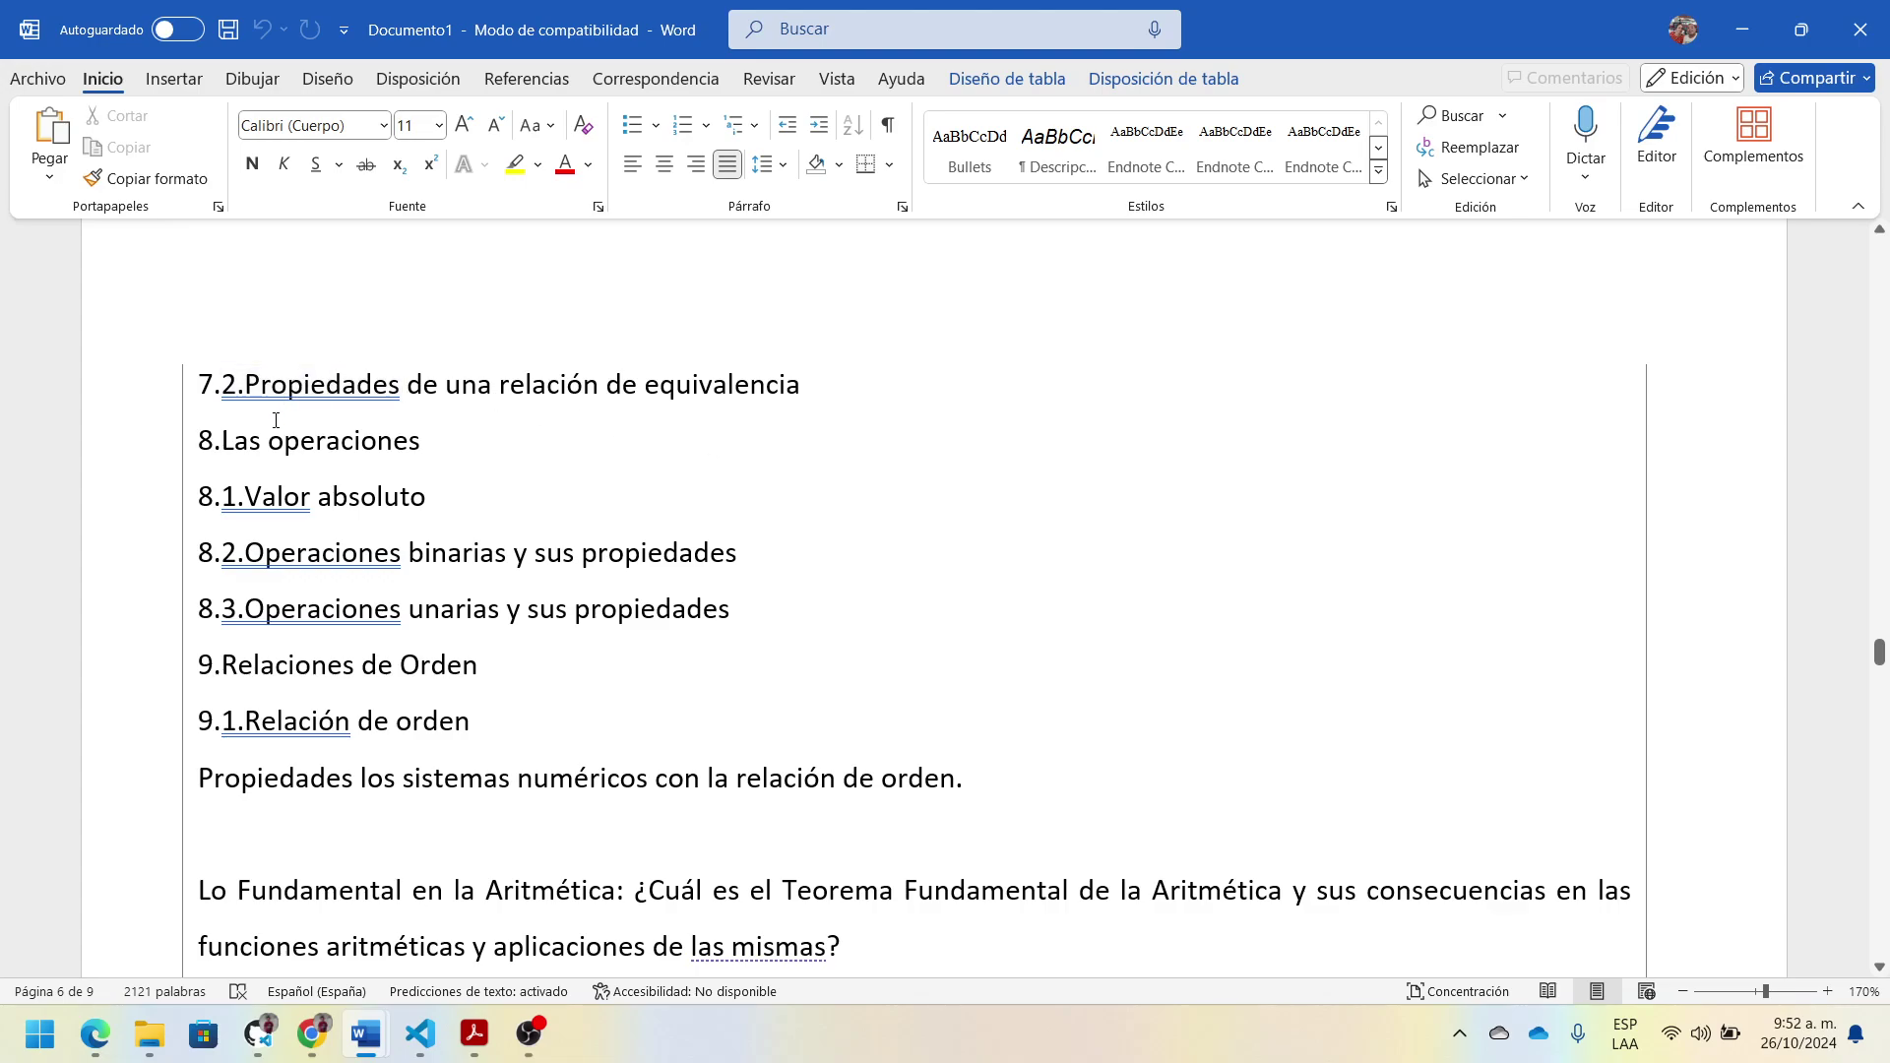
# Step: Point out equivalence relation properties, absolute value and operations in topics 7.2 to 8.1 by selecting their text
pyautogui.moveTo(246, 411); pyautogui.dragTo(781, 413)
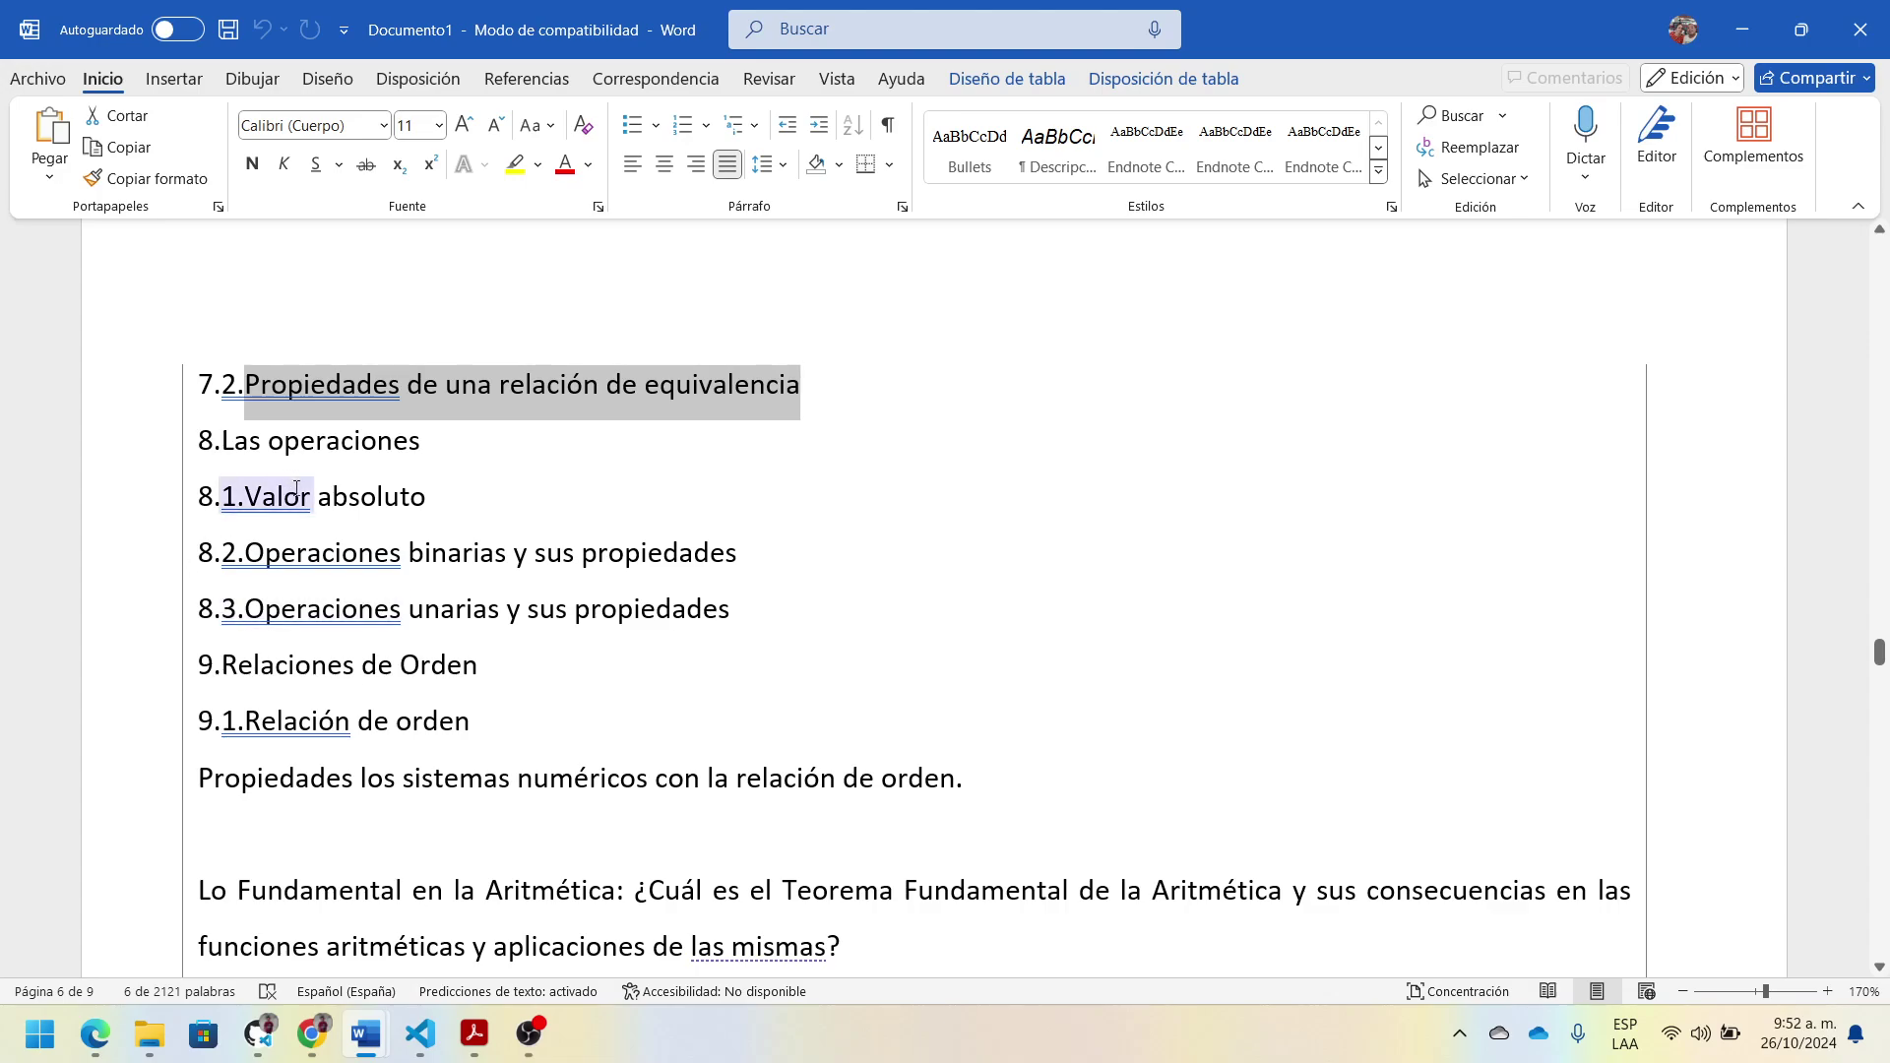
pyautogui.doubleClick(374, 495)
pyautogui.click(724, 482)
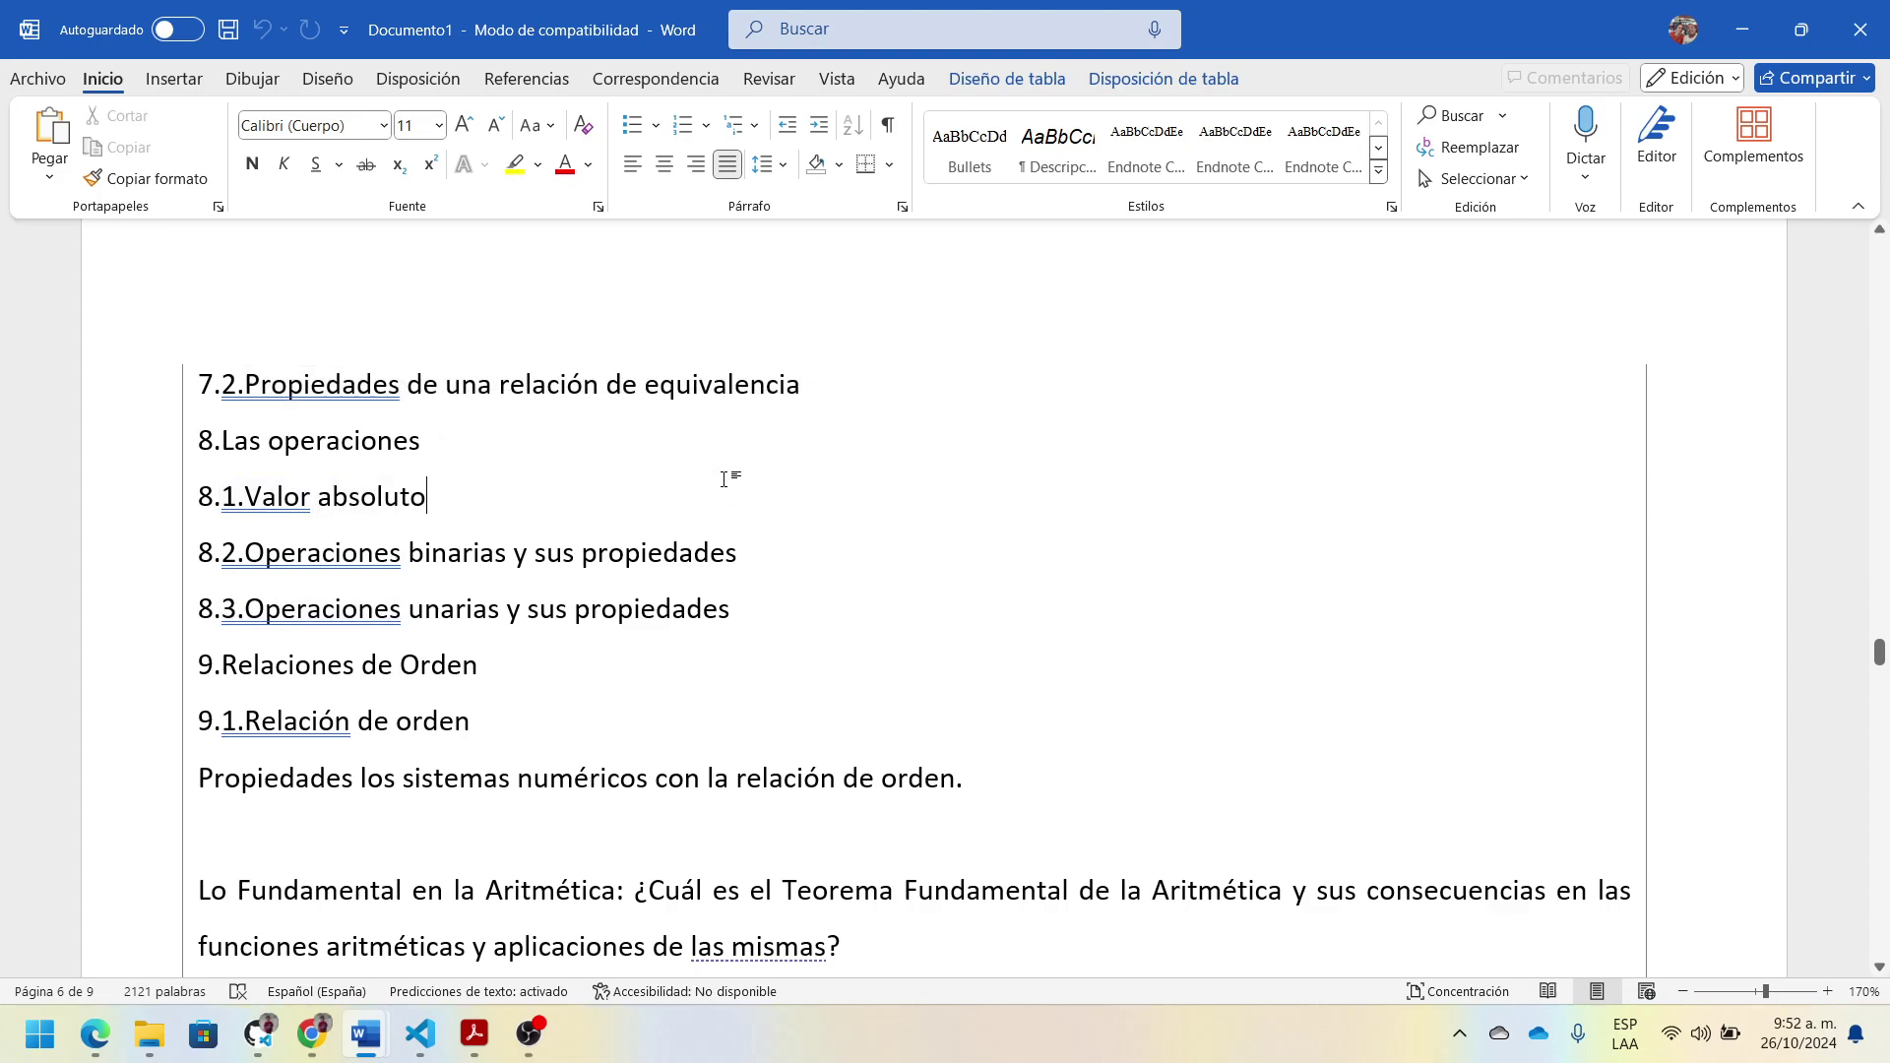
pyautogui.doubleClick(301, 440)
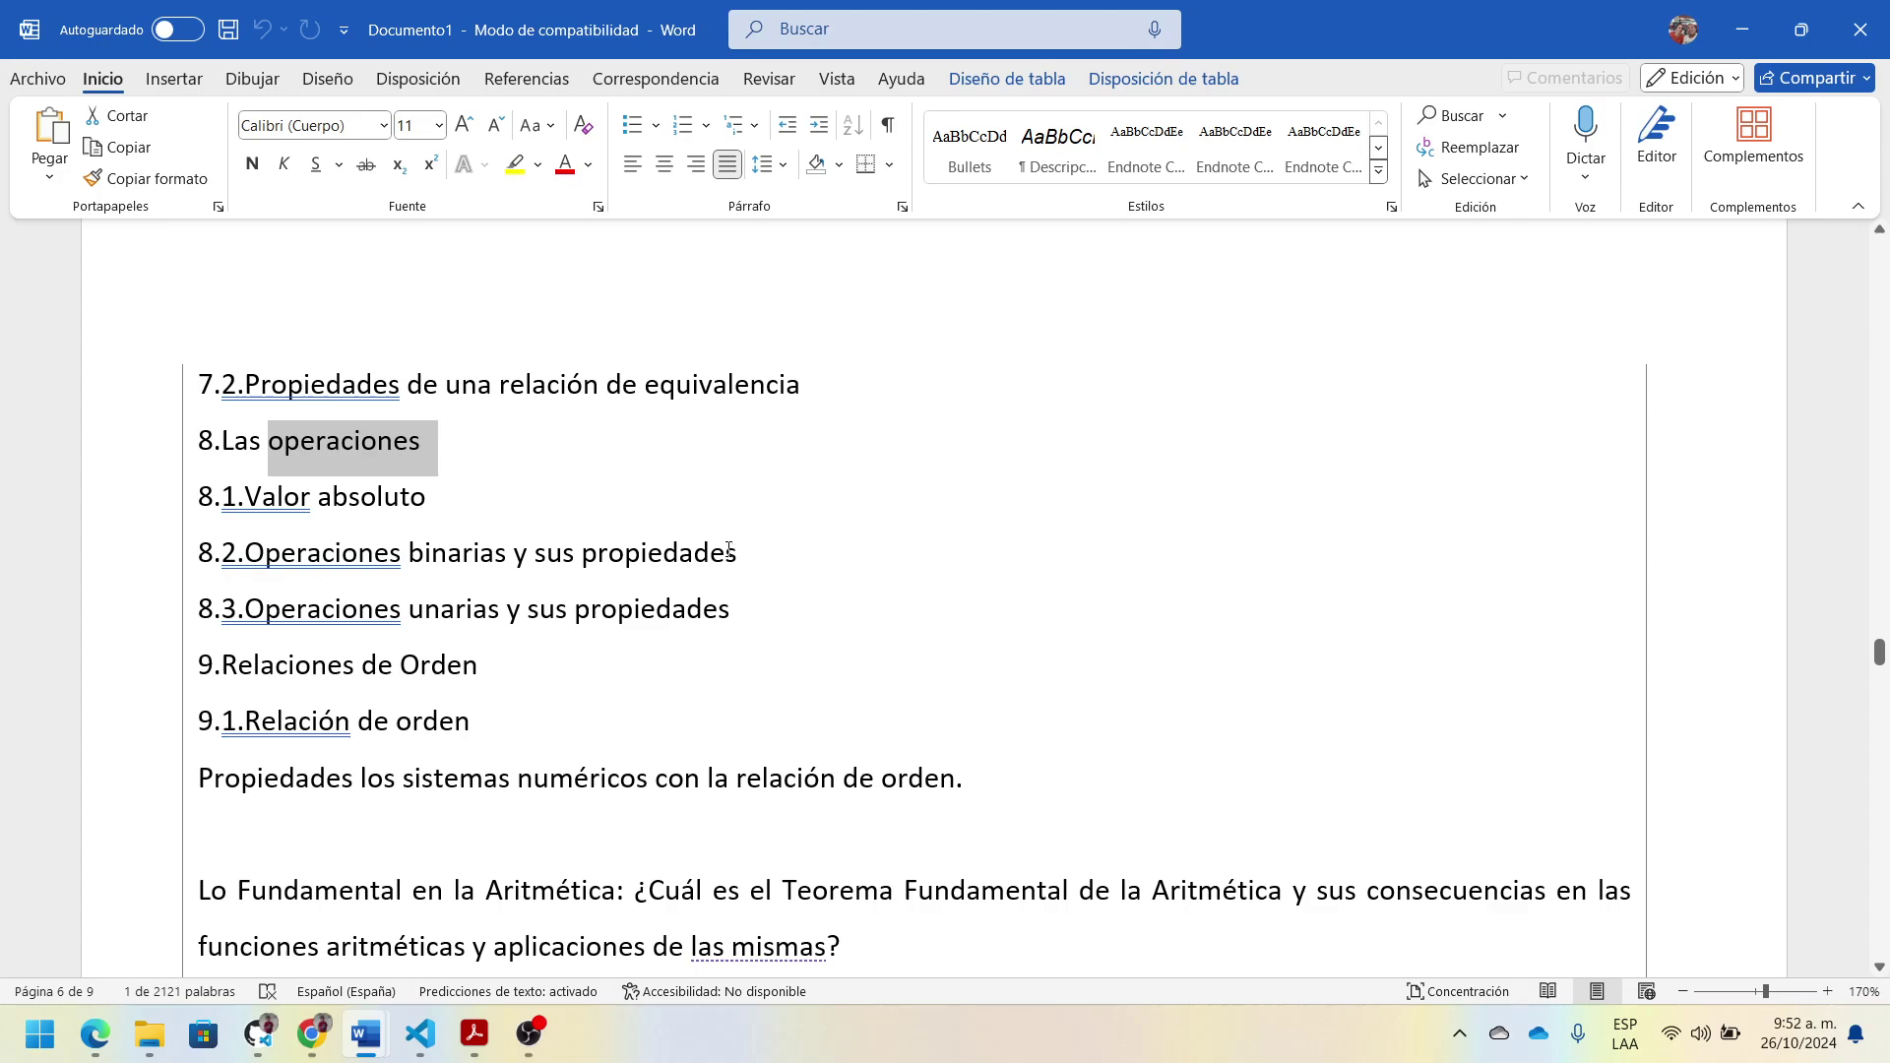
pyautogui.click(807, 595)
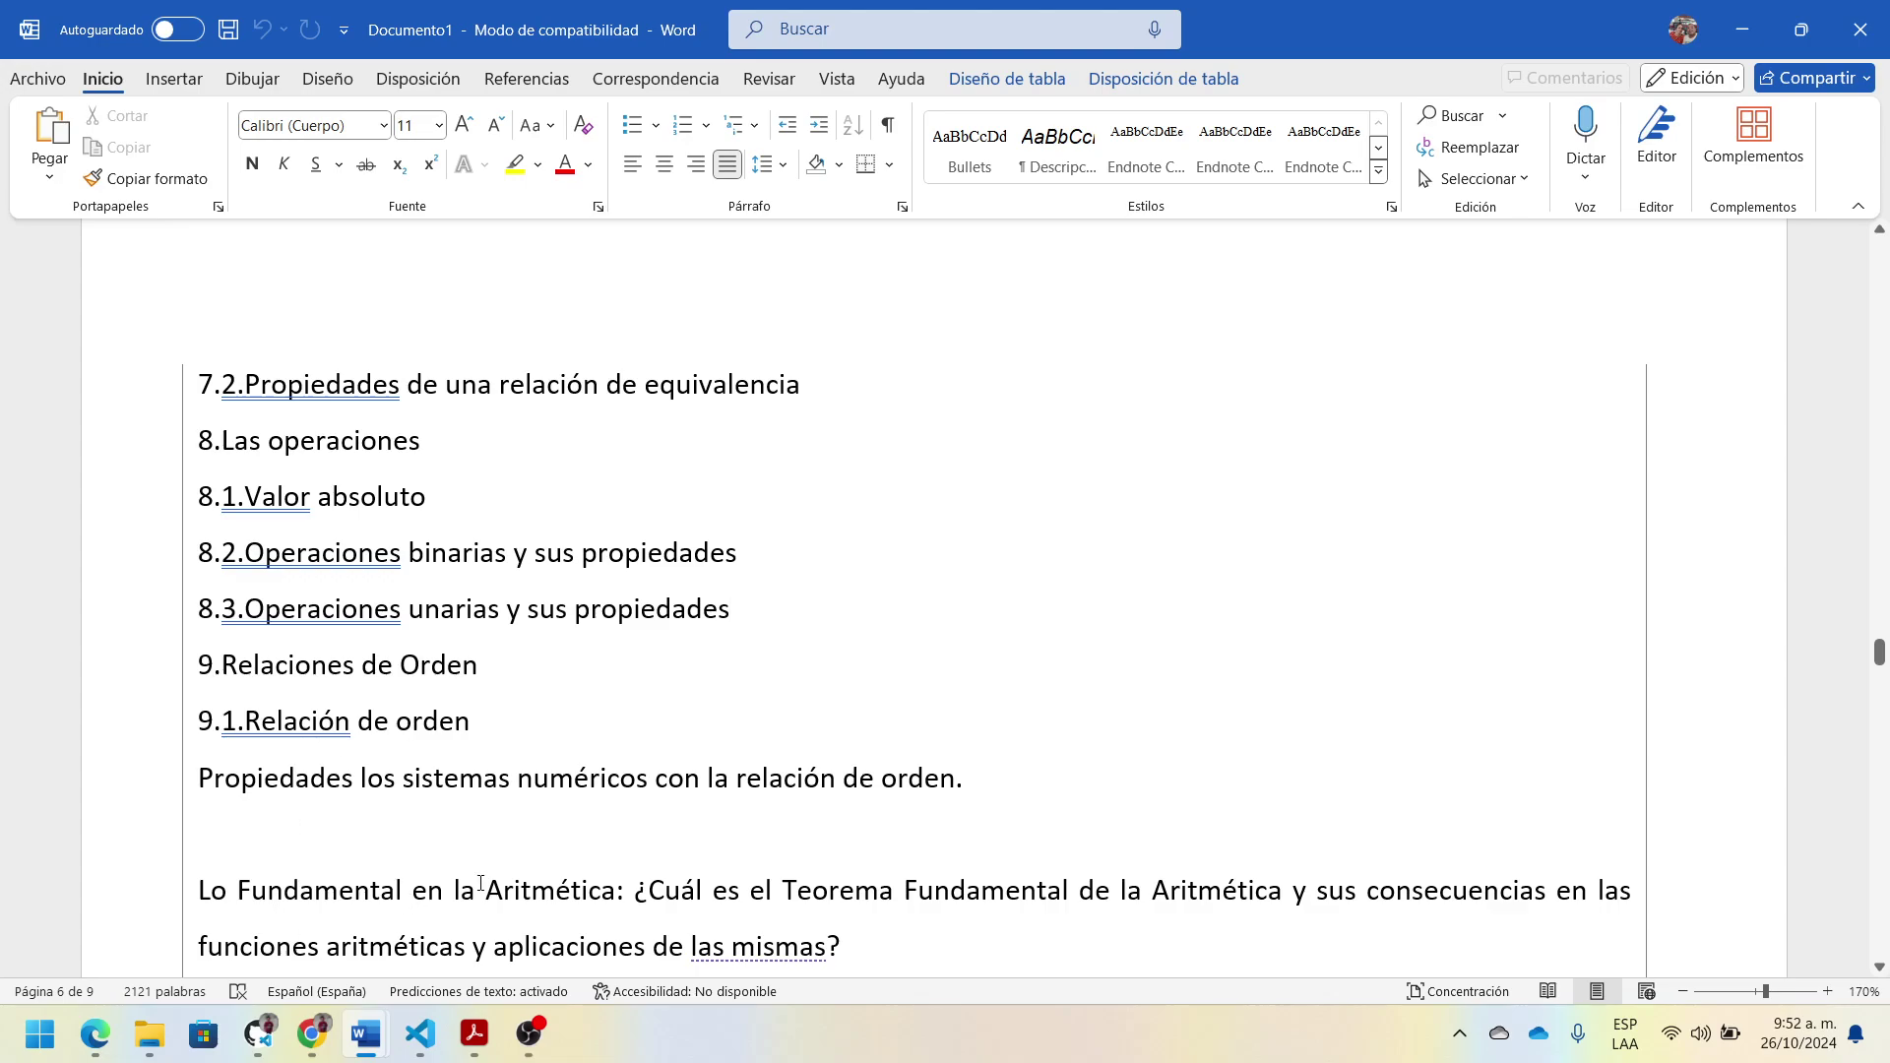
# Step: Look at the LoConNu.pdf contents in Acrobat Reader, then switch to Chrome and bring up the downloaded VOL+2+NUM+3+ART+2 PDF
pyautogui.click(474, 1034)
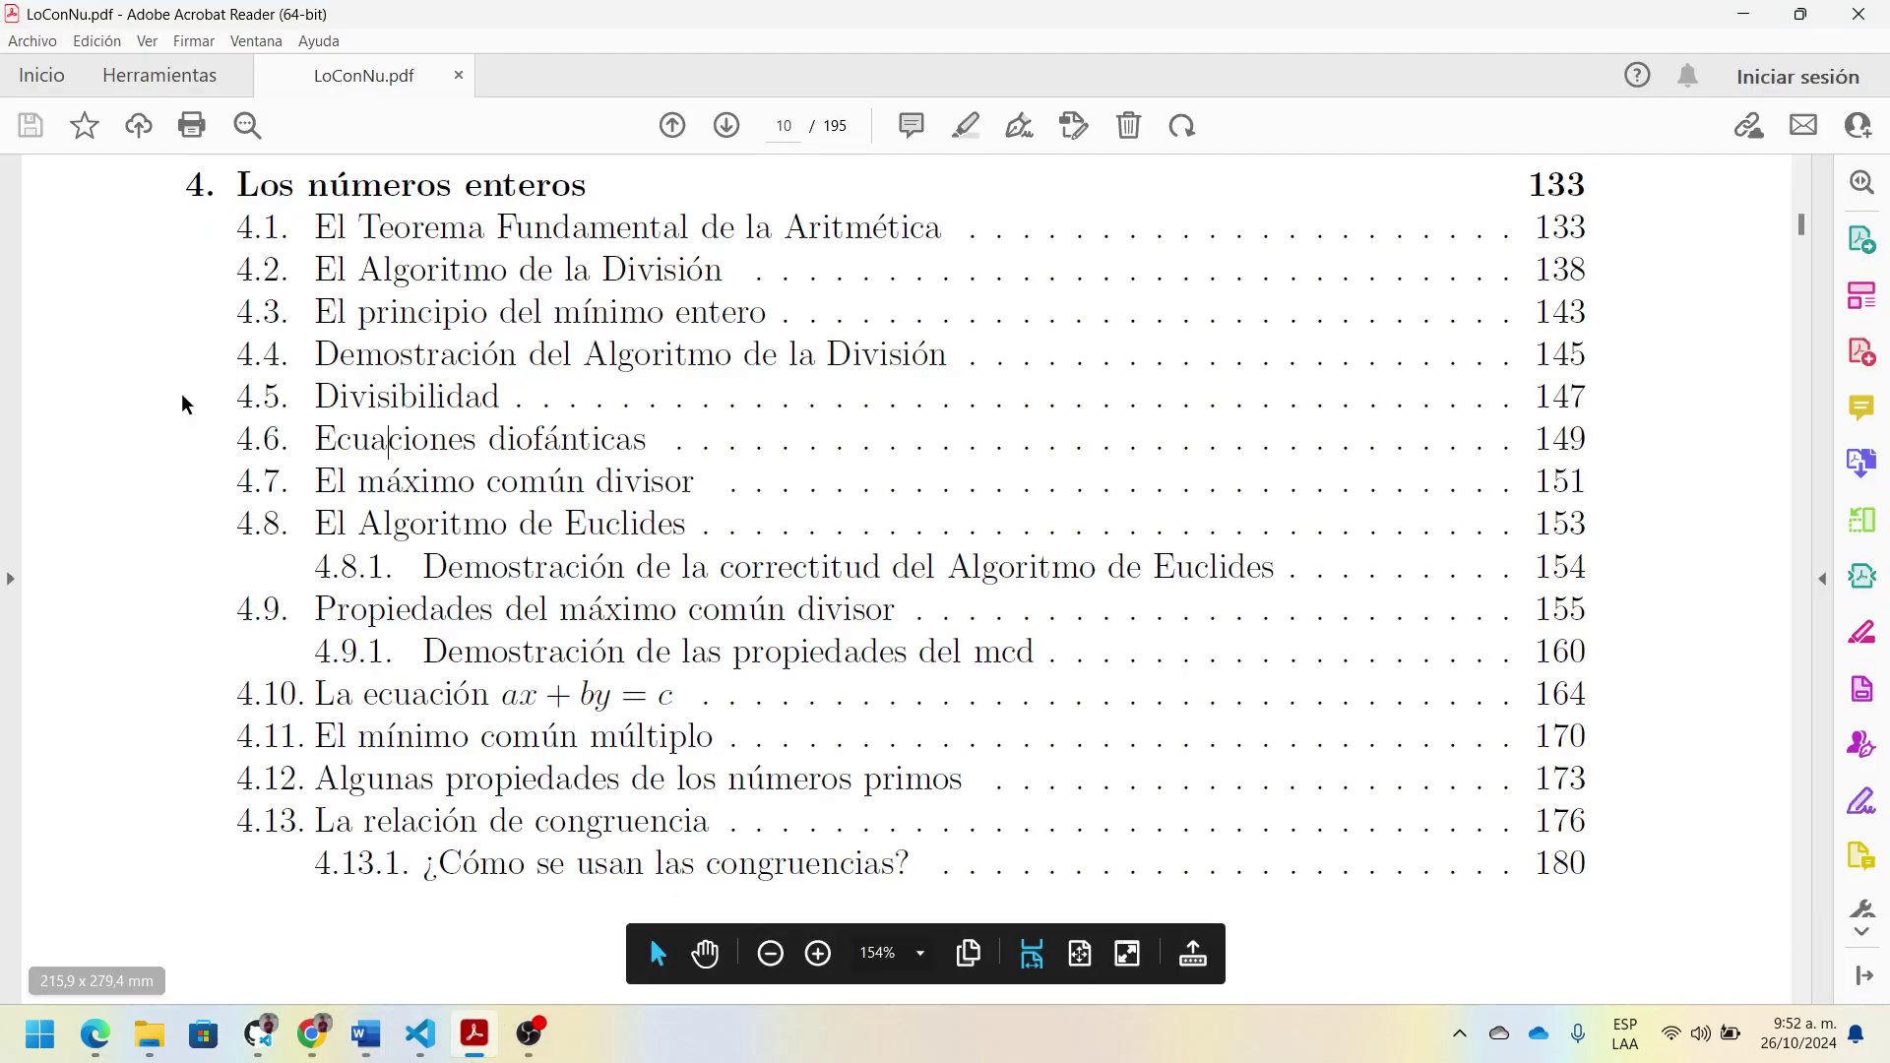
pyautogui.moveTo(311, 1032)
pyautogui.click(122, 886)
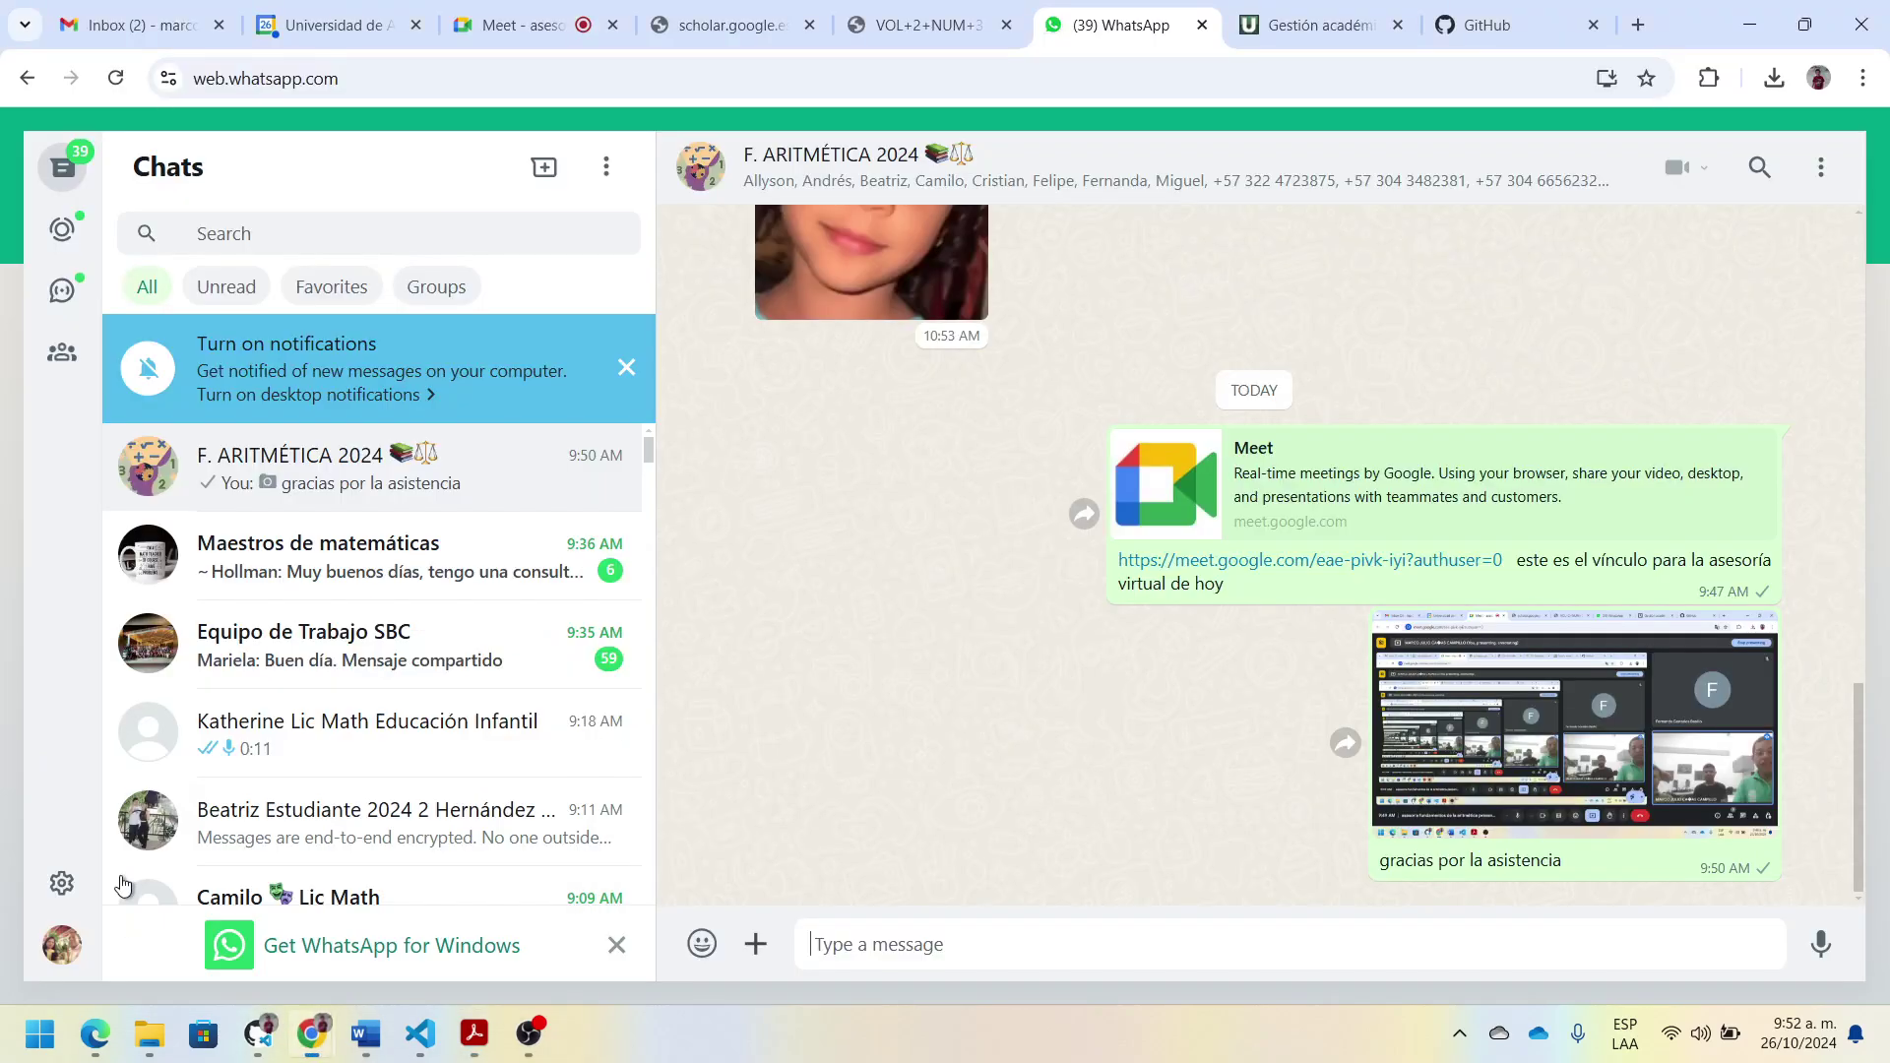
pyautogui.click(734, 24)
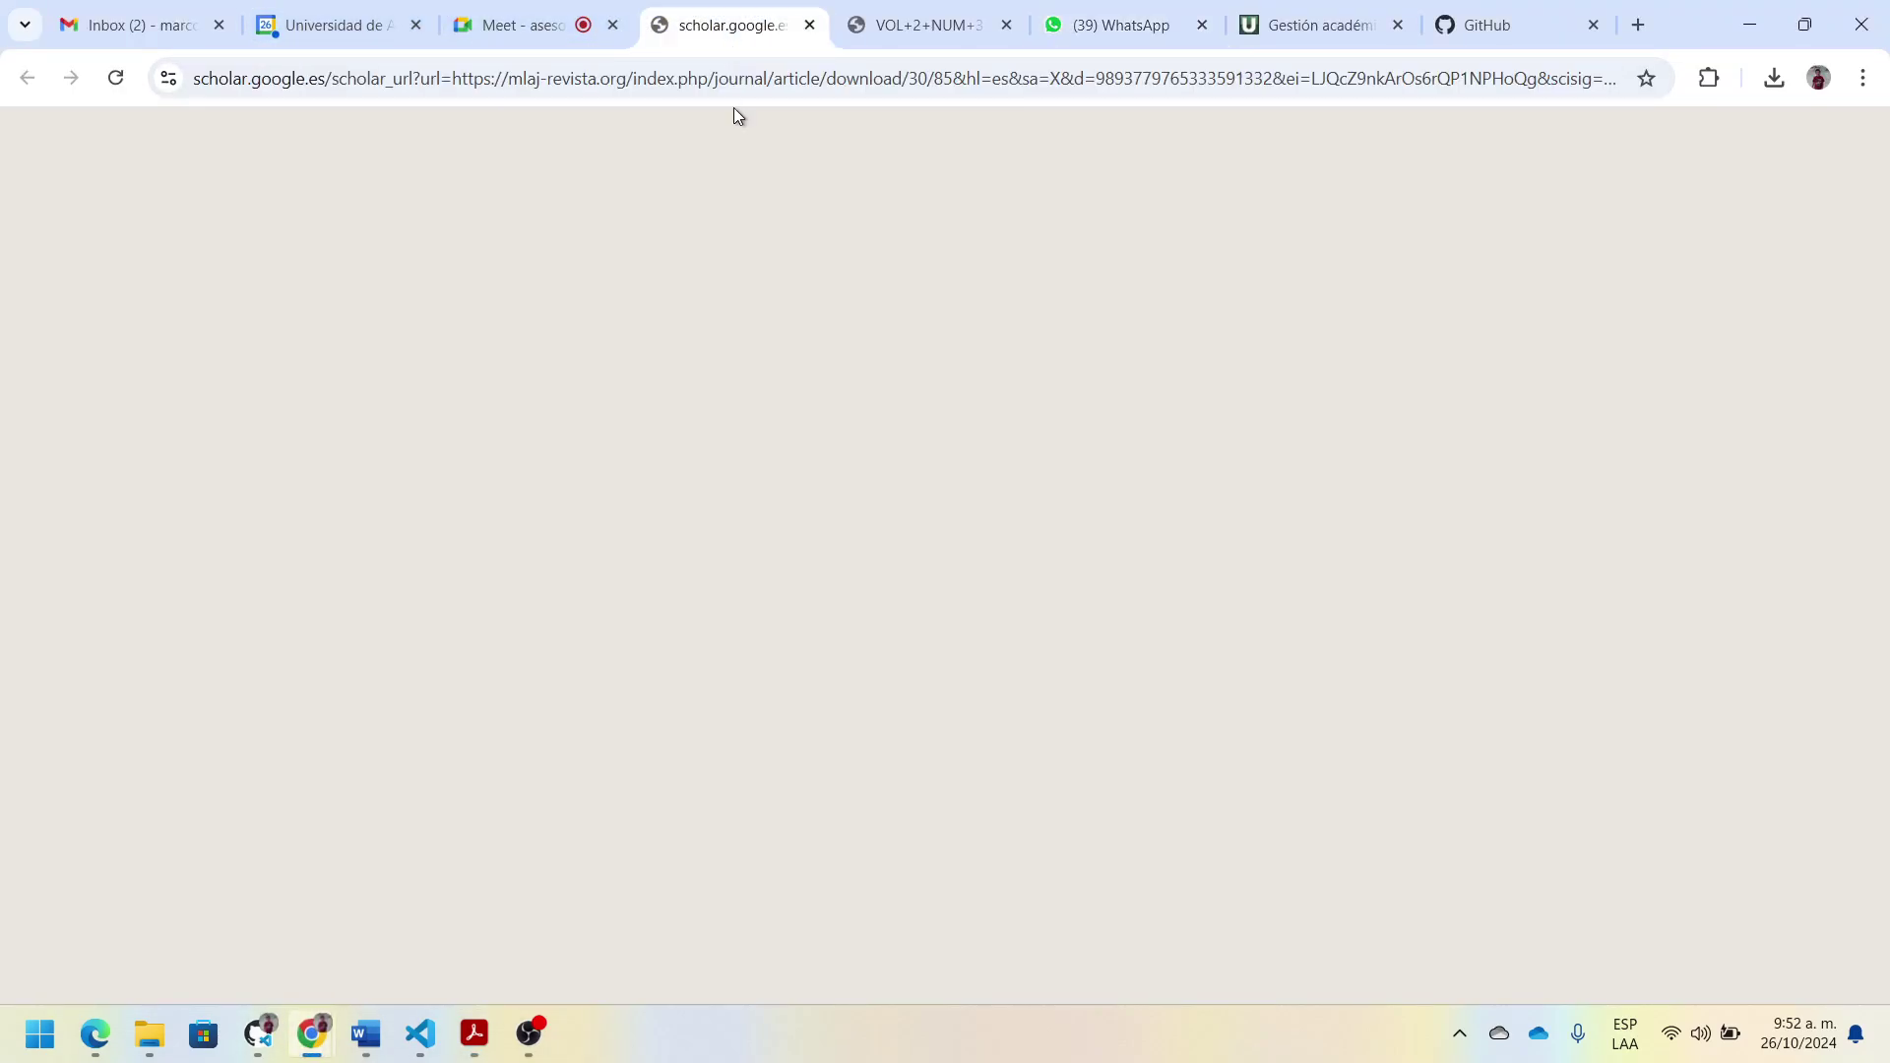
pyautogui.moveTo(478, 1050)
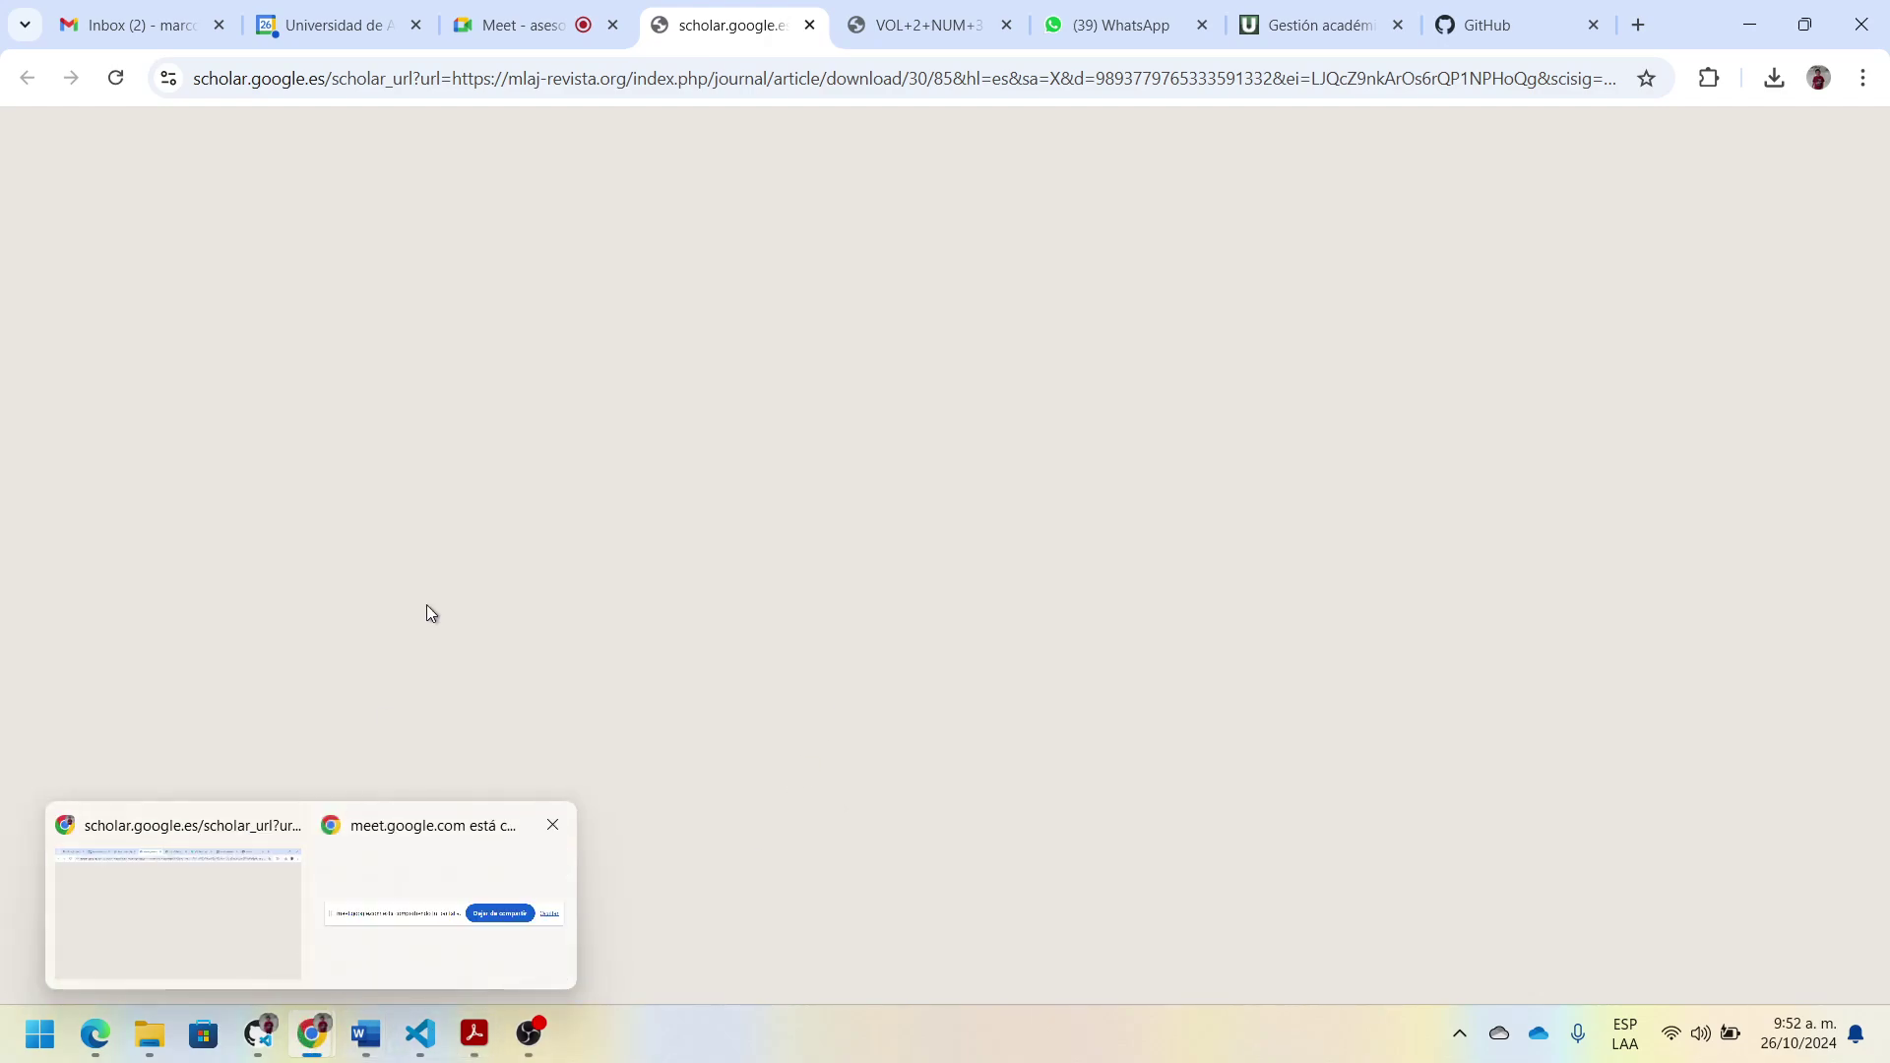
pyautogui.click(929, 26)
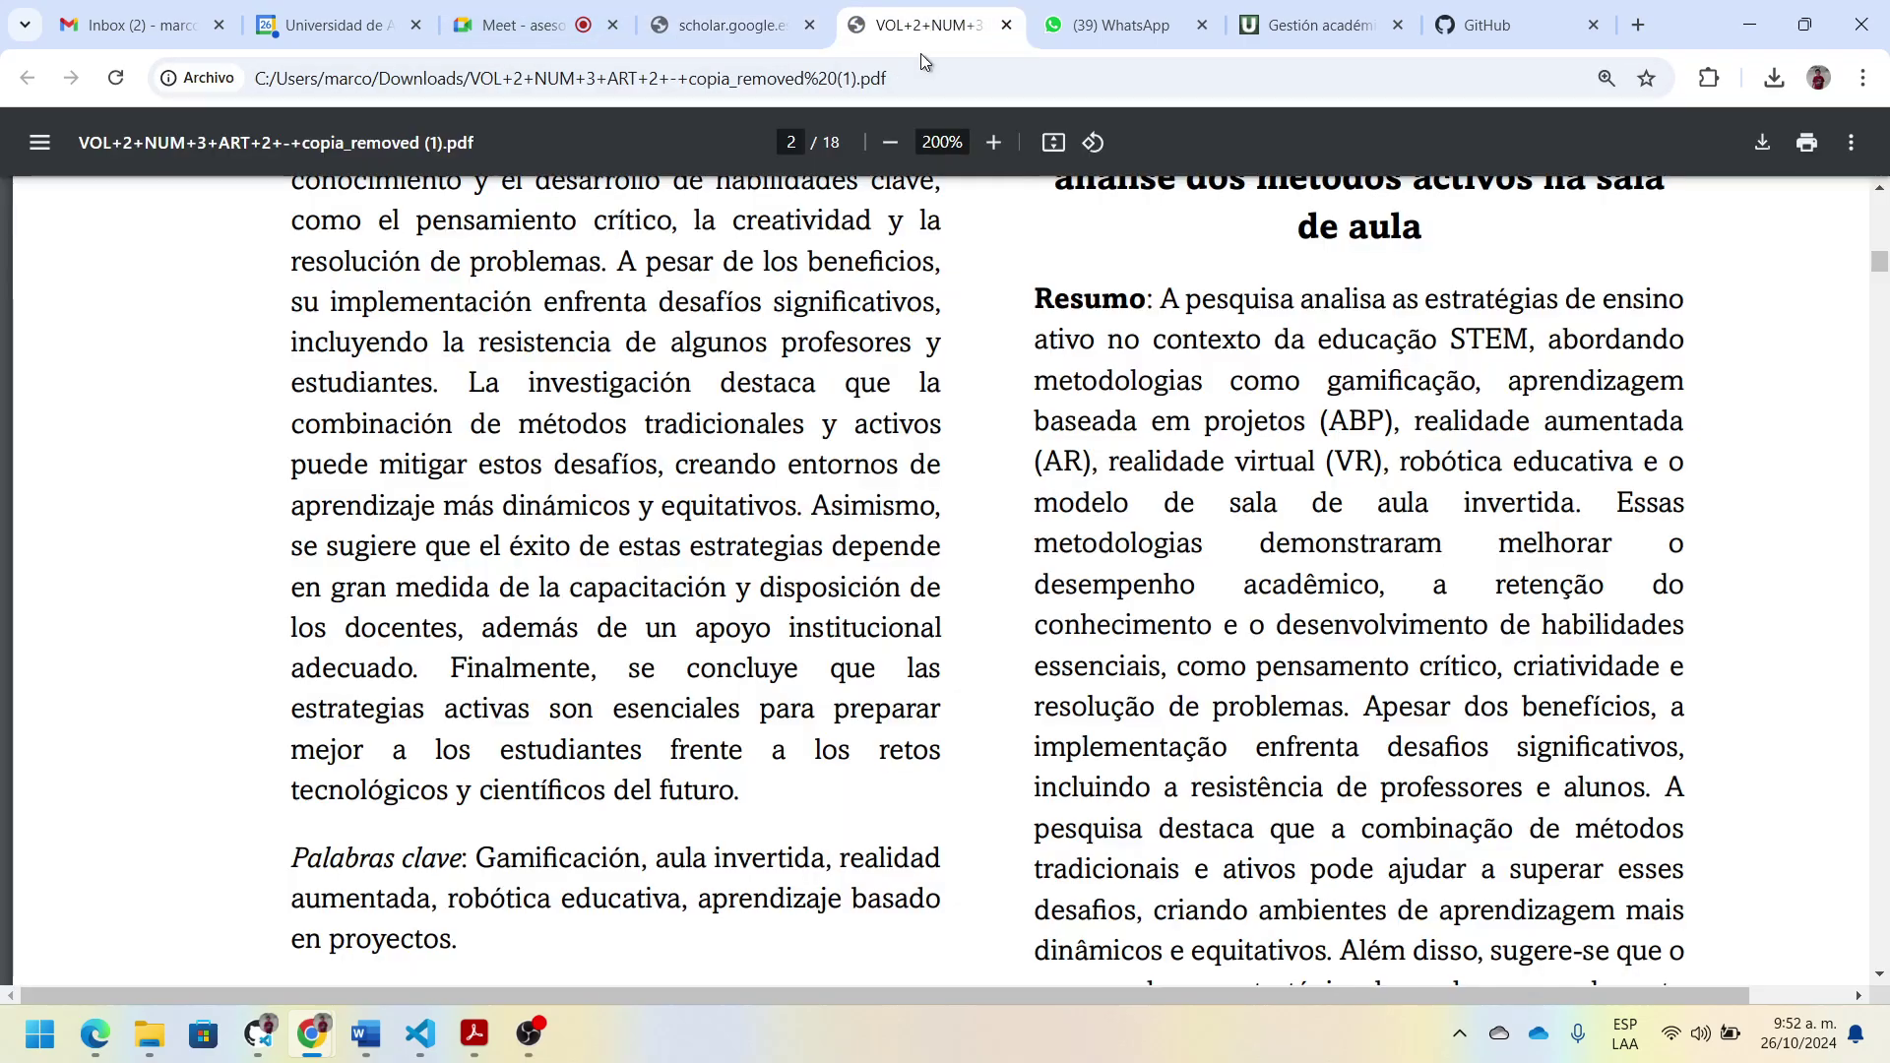
# Step: Examine the title, authors and publication dates on the first page of the STEM teaching strategies article
pyautogui.scroll(6, 833, 398)
pyautogui.scroll(15, 833, 398)
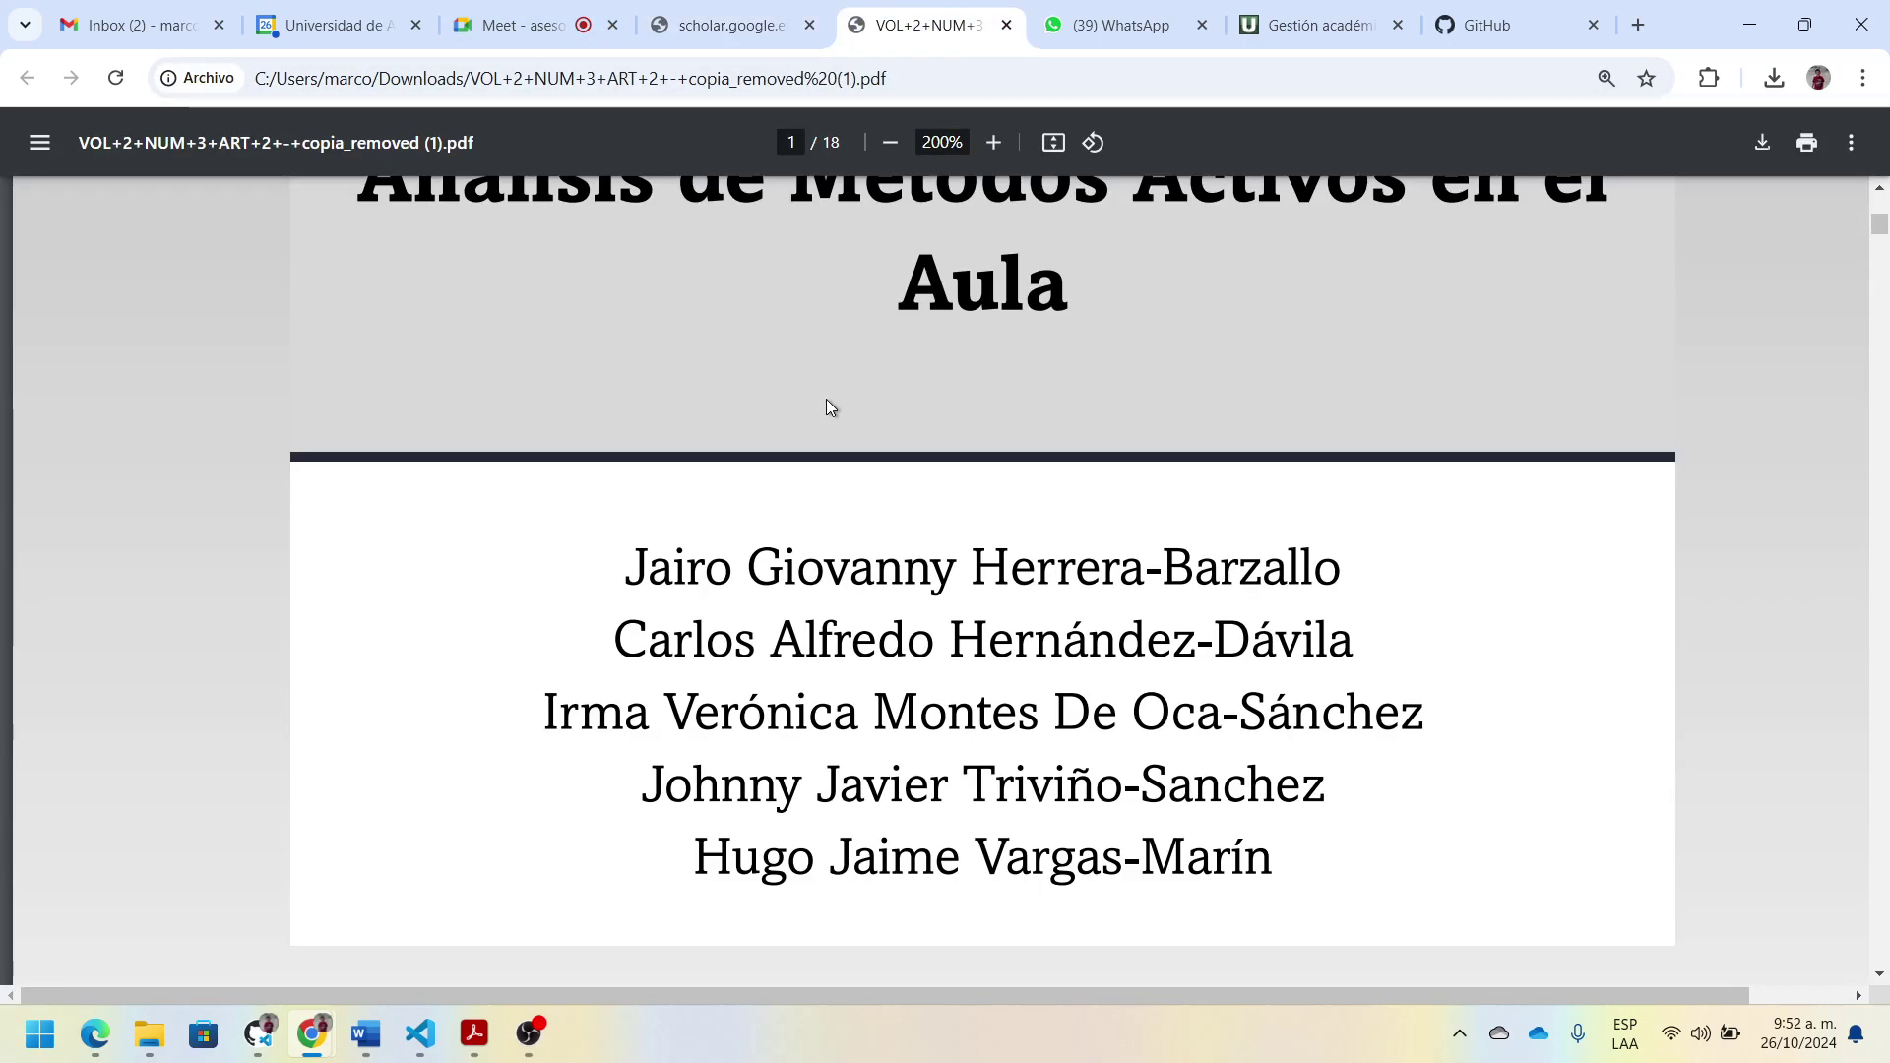
pyautogui.scroll(-3, 825, 399)
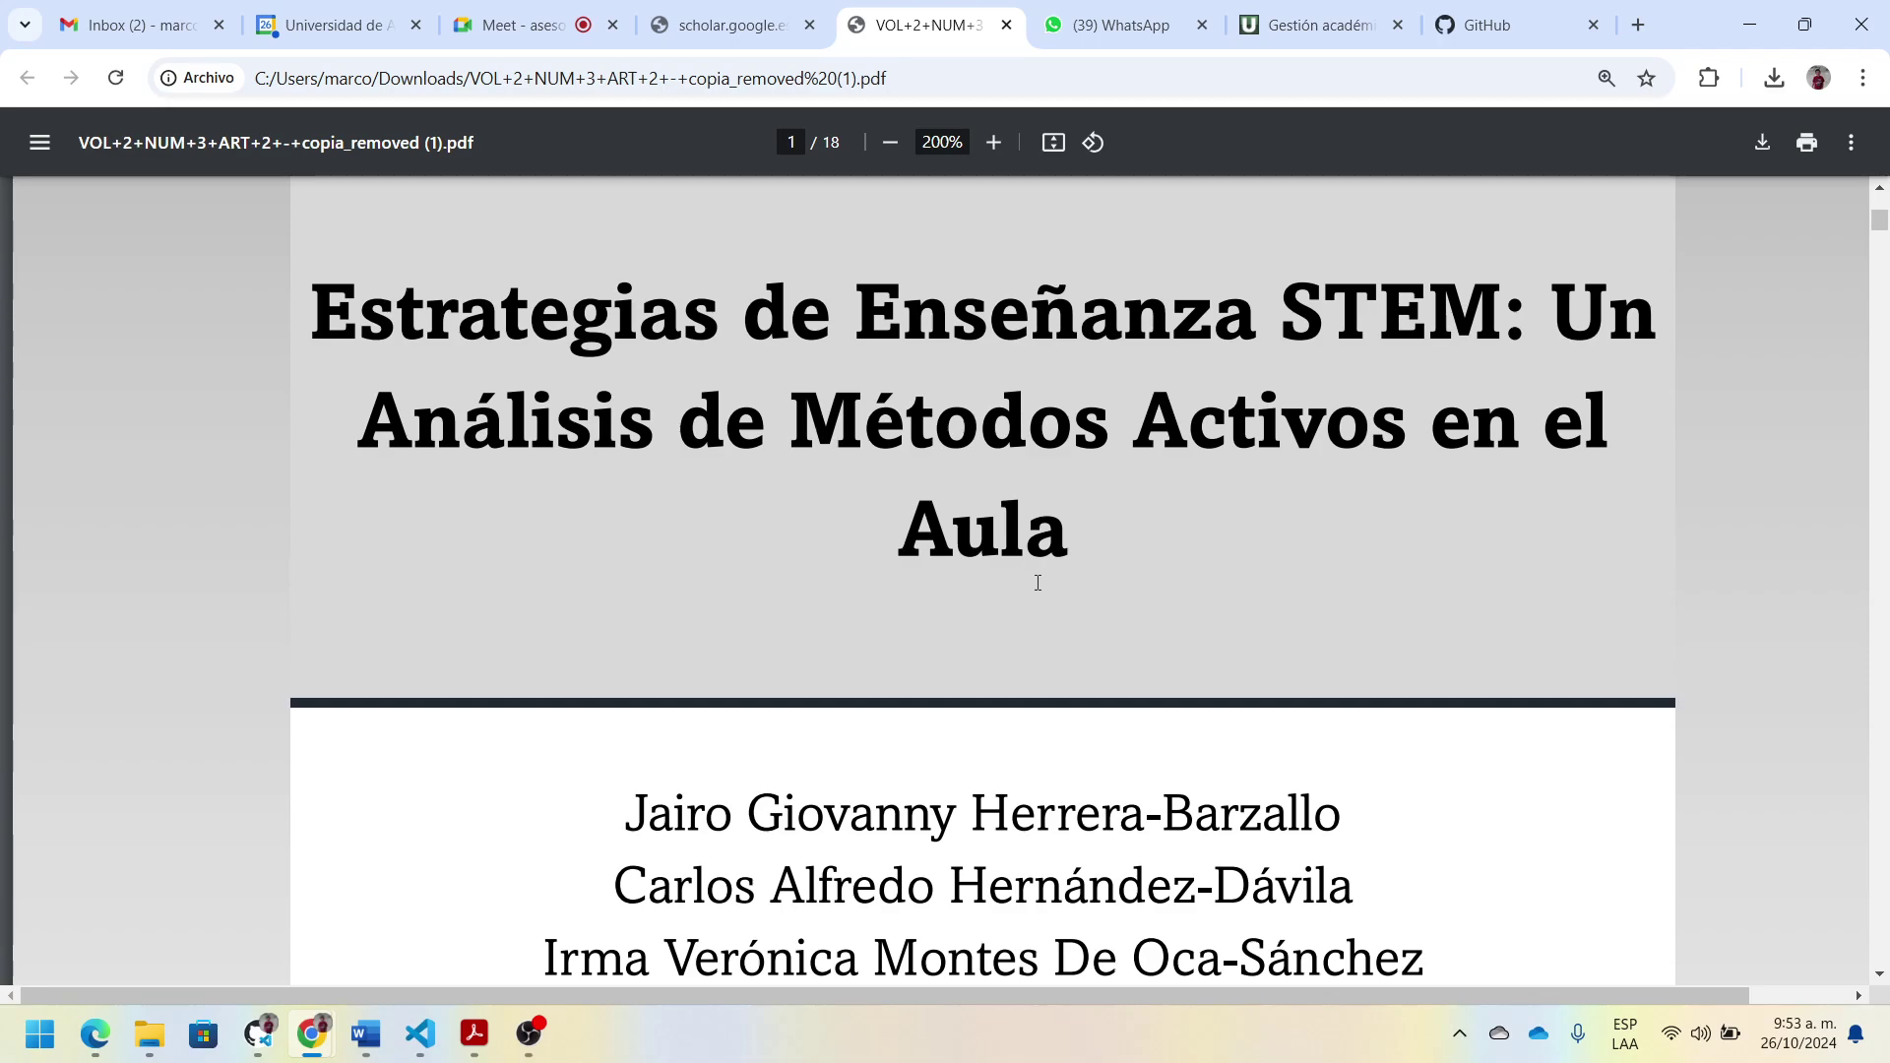
pyautogui.scroll(5, 1043, 687)
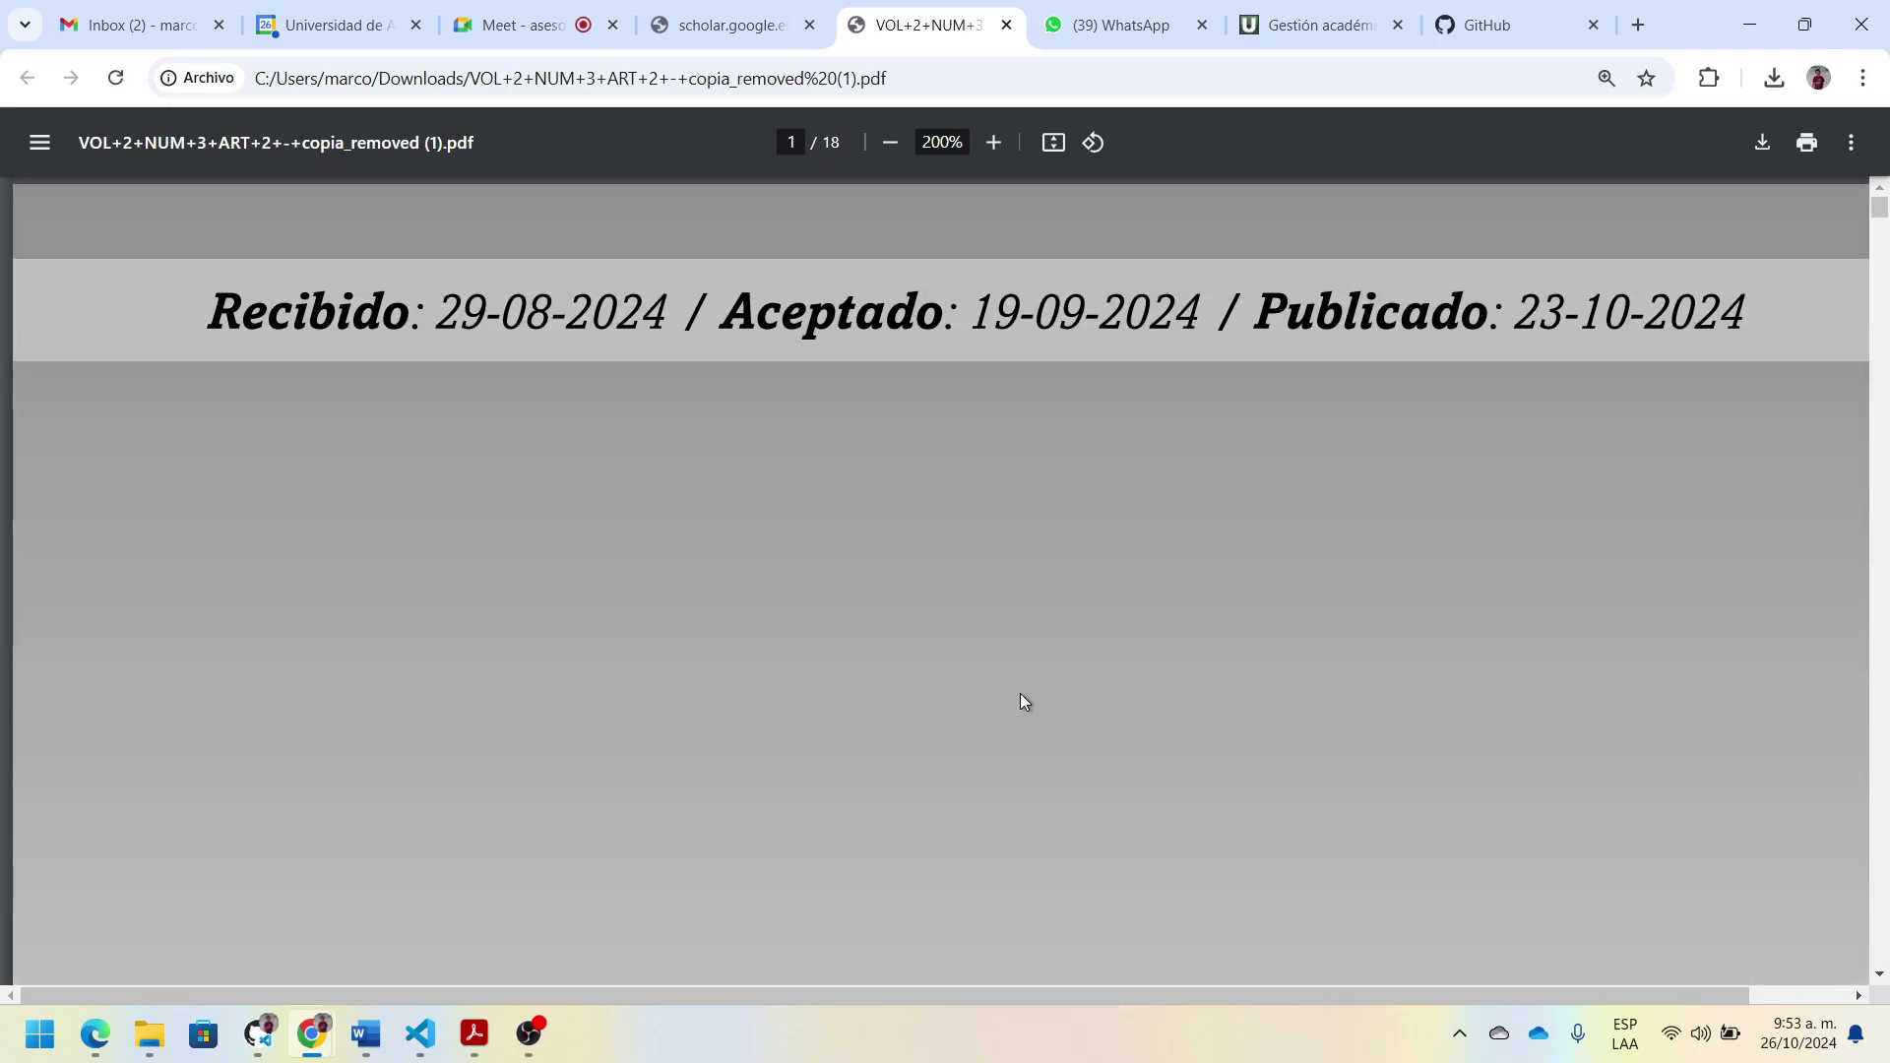
pyautogui.click(135, 14)
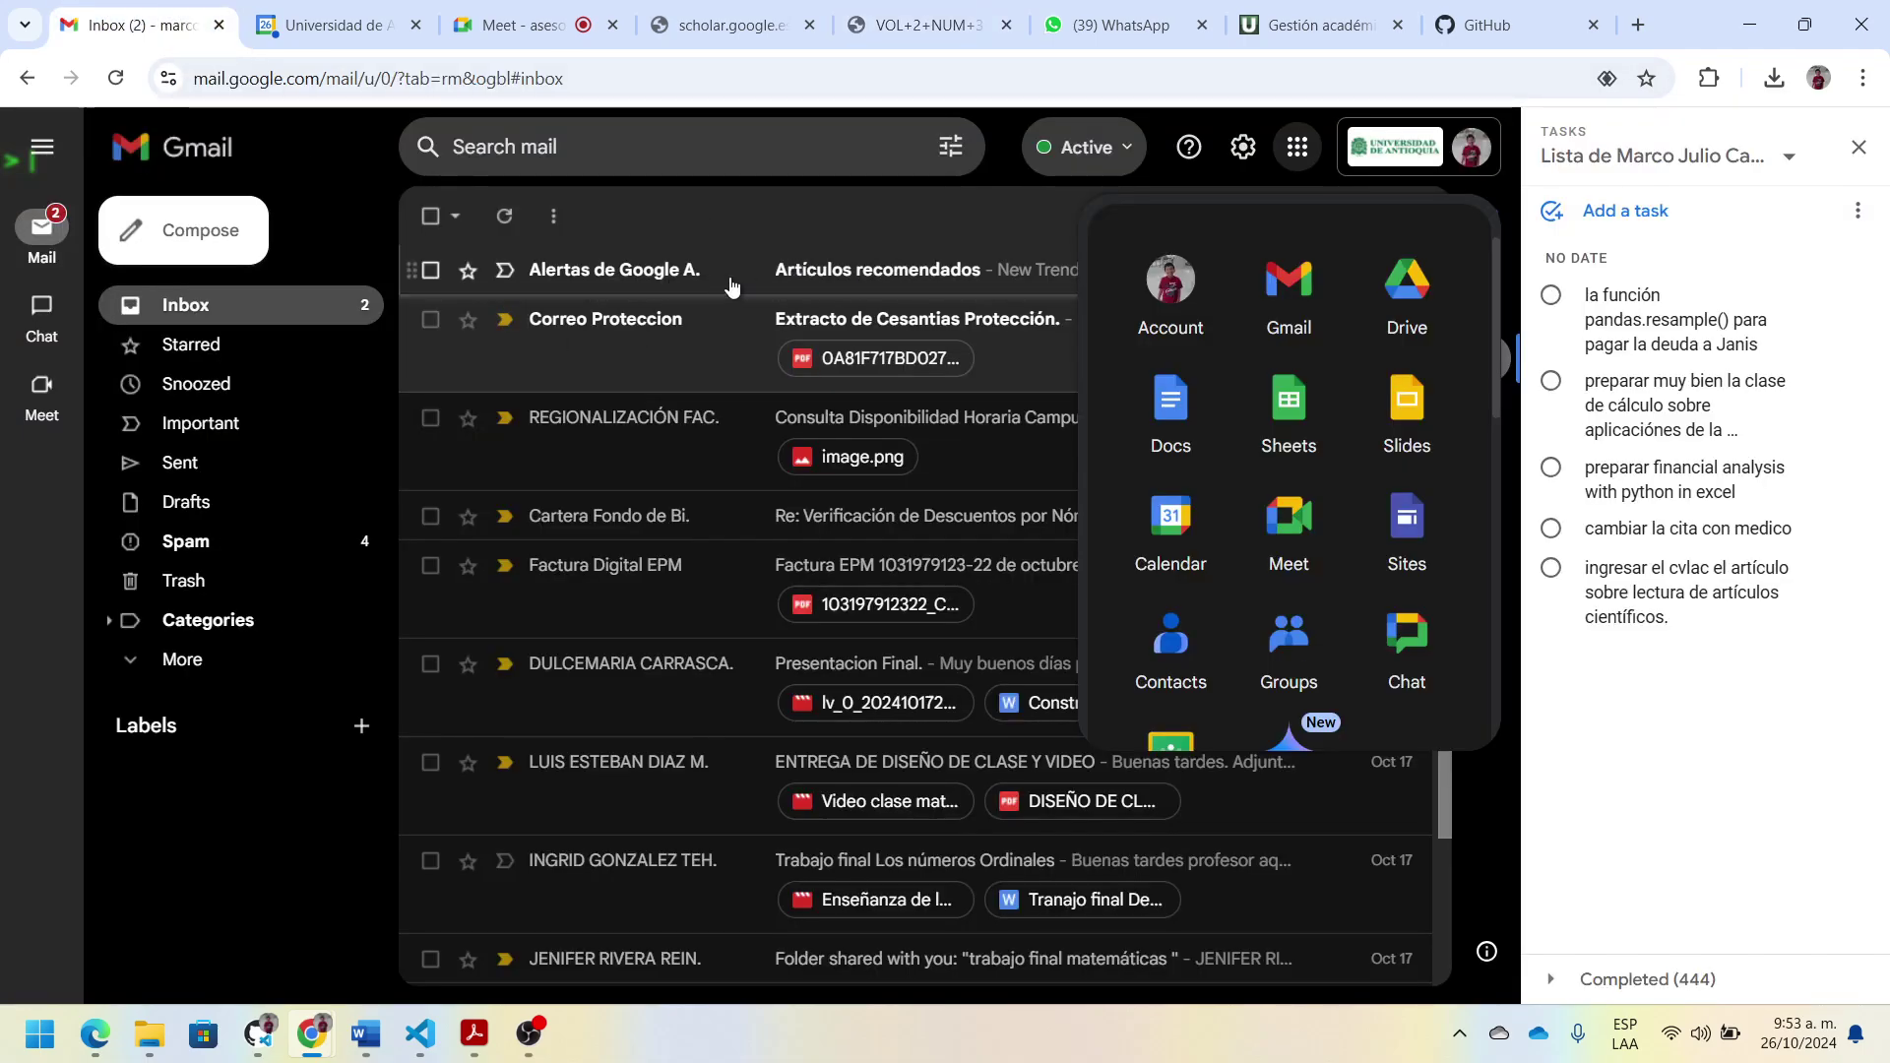
pyautogui.moveTo(657, 69)
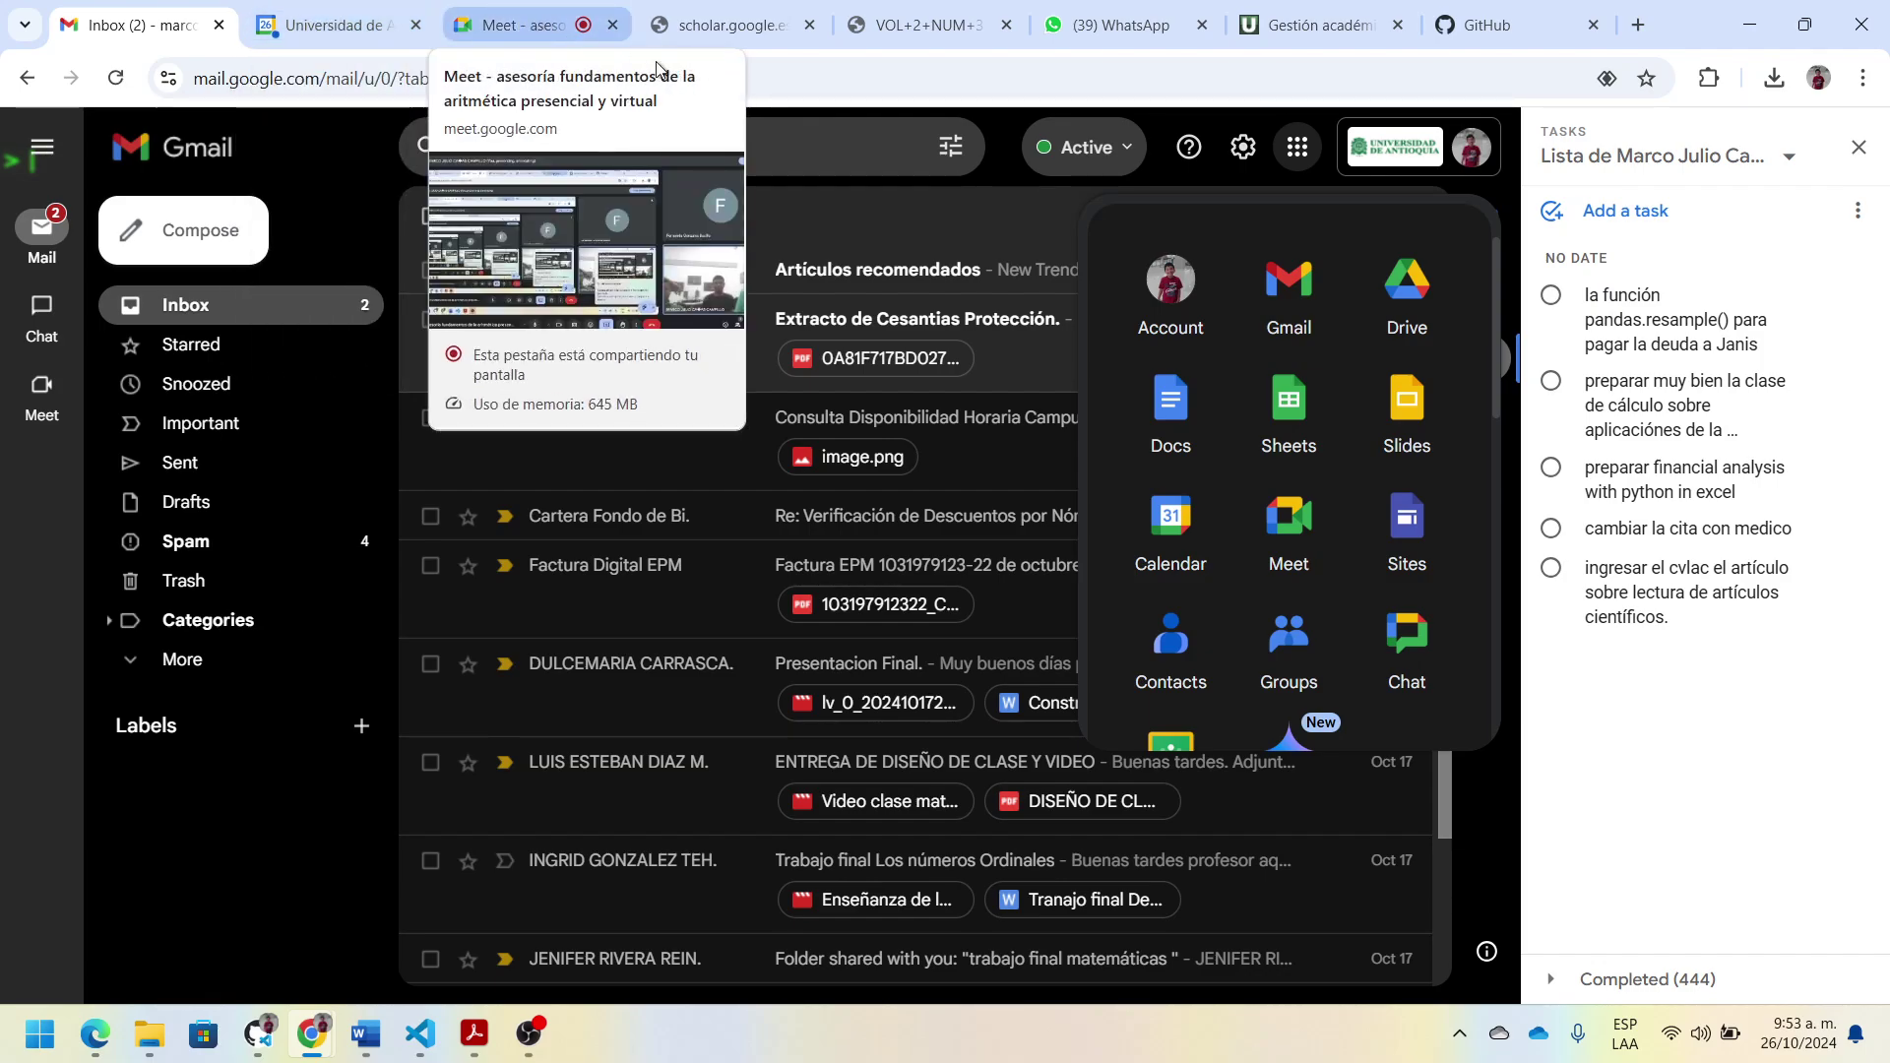
pyautogui.click(920, 25)
# Step: Go to the abstract on page 2 of the STEM article
pyautogui.scroll(-1, 895, 479)
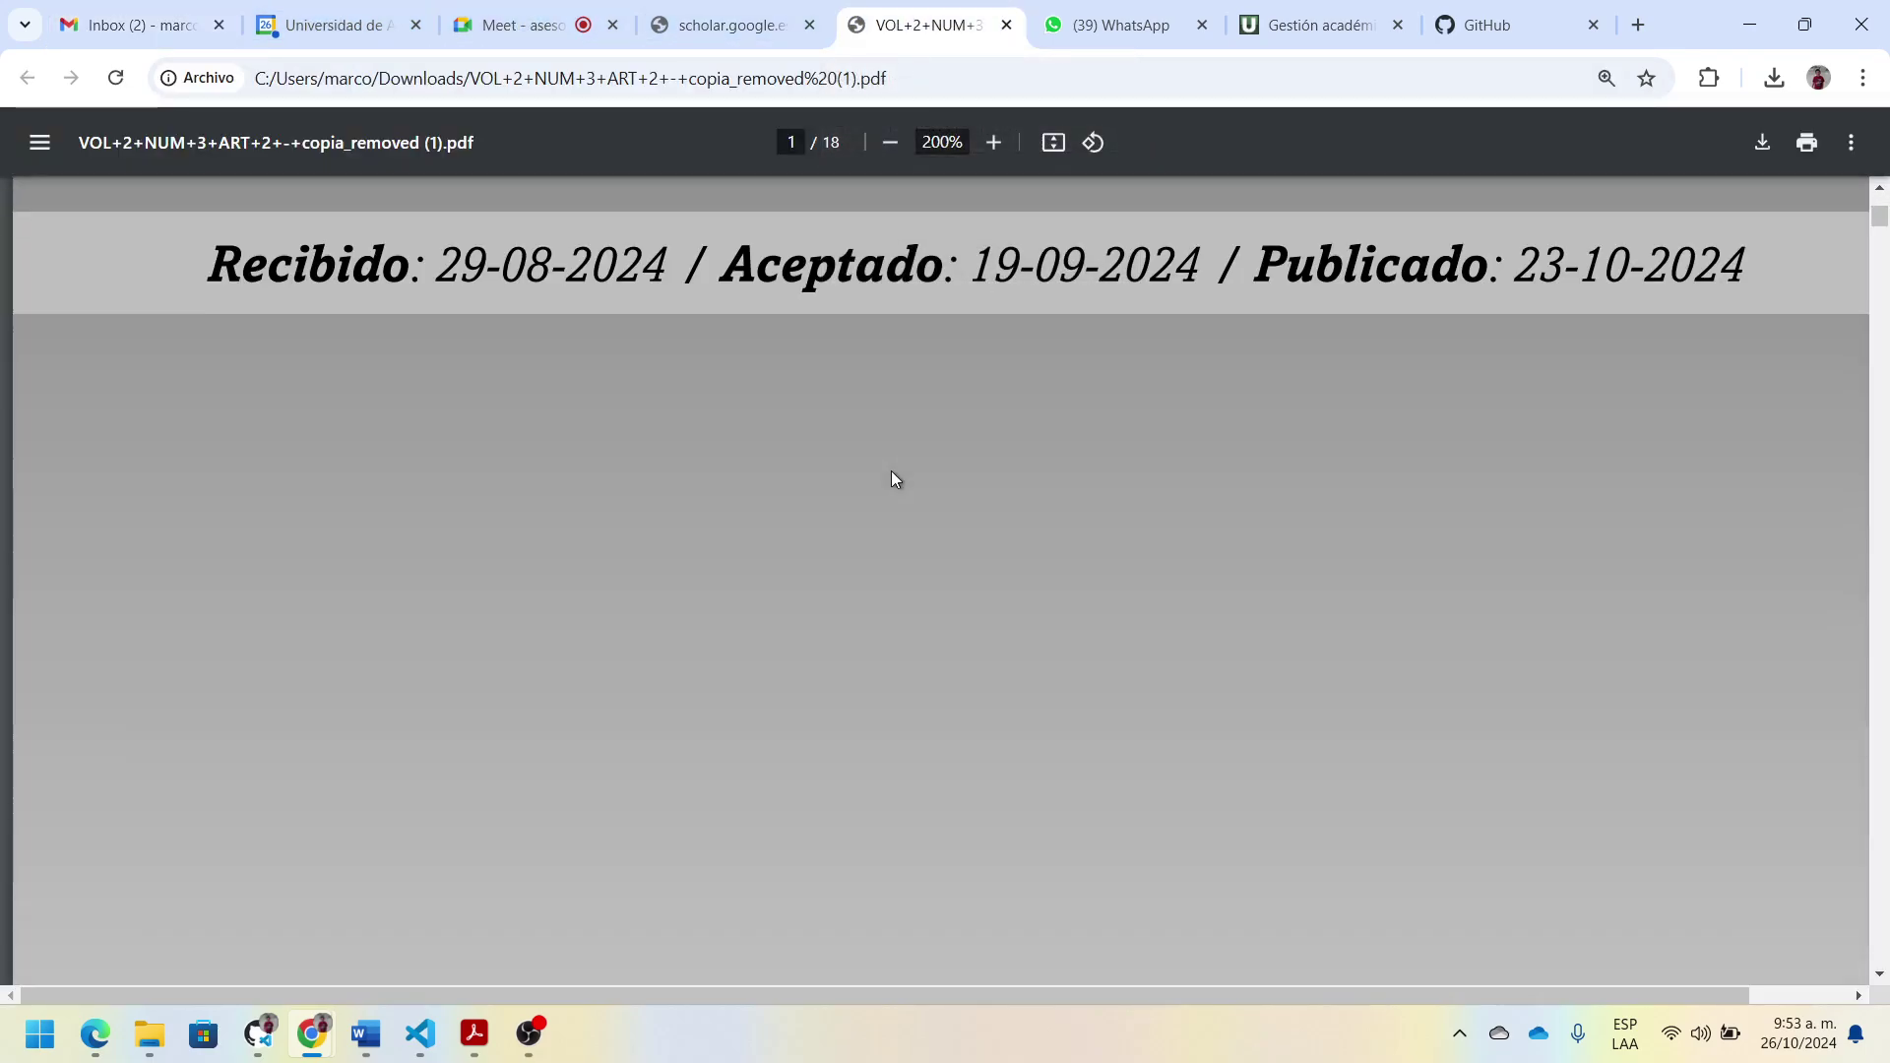
pyautogui.scroll(-10, 895, 479)
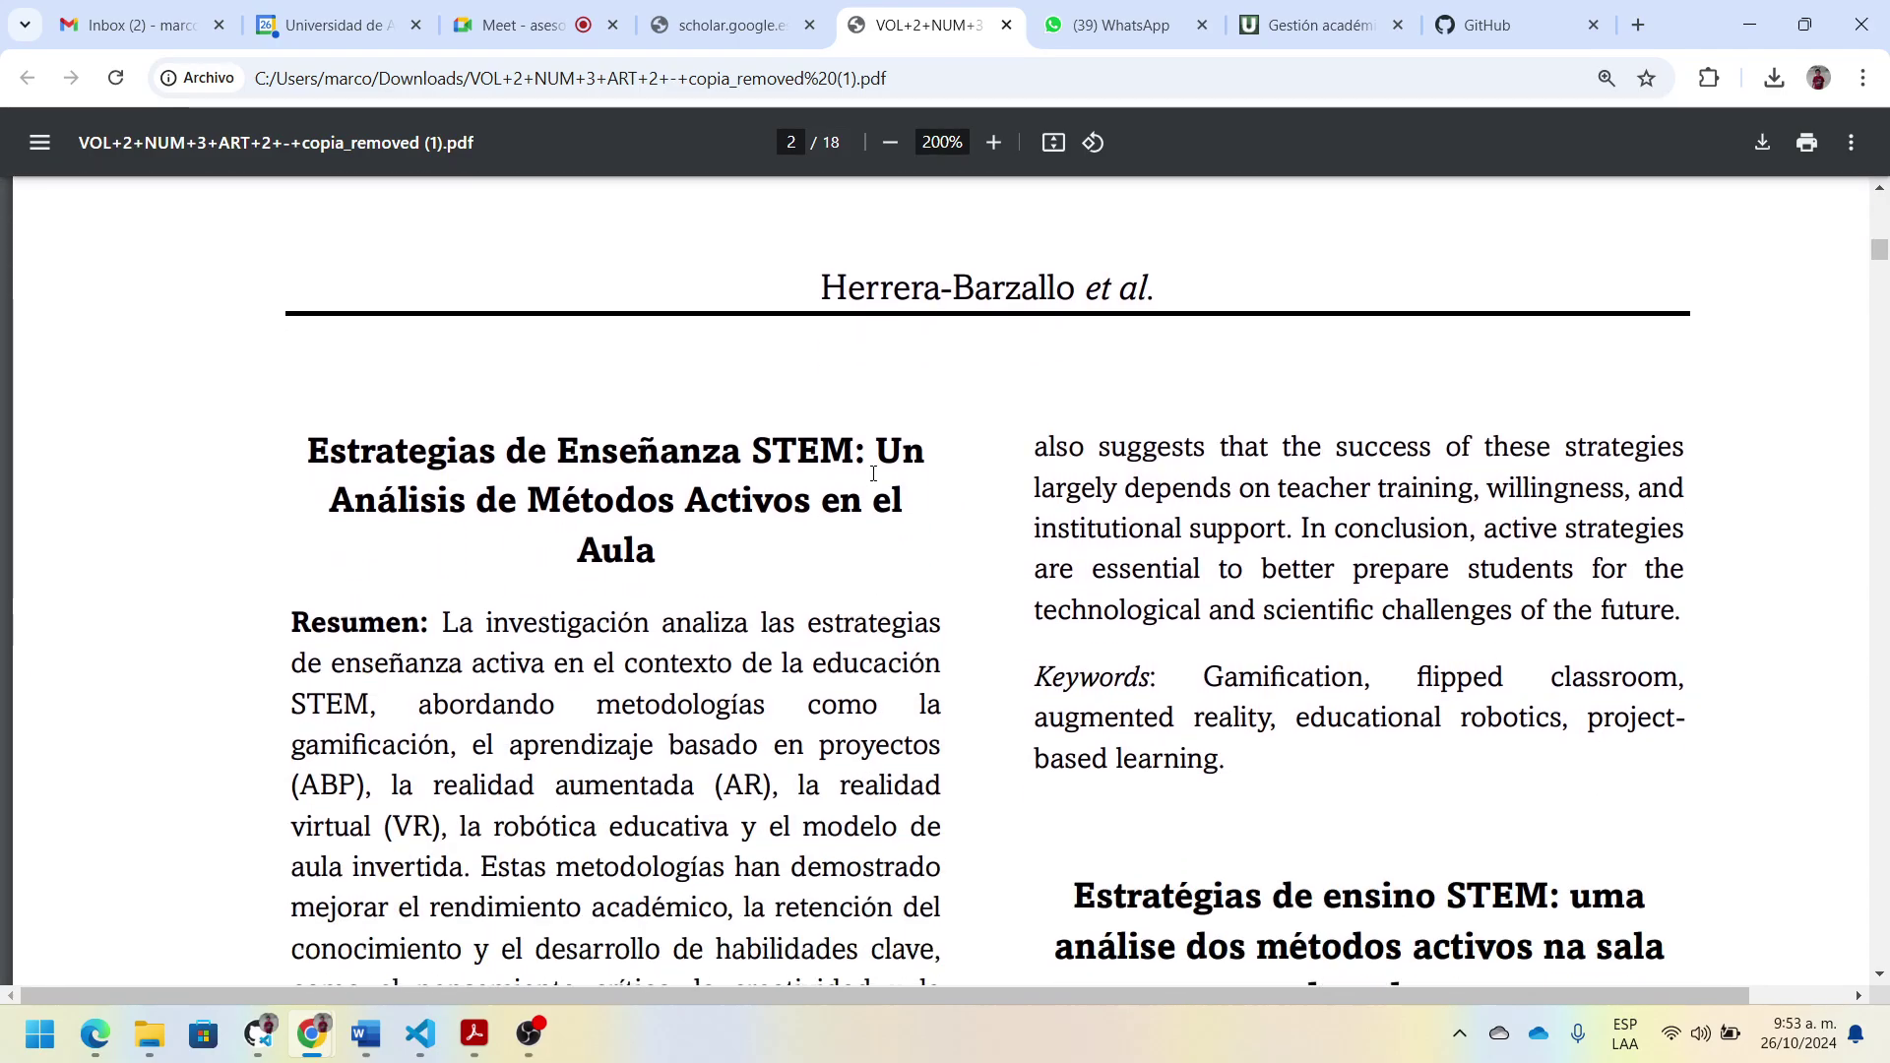
pyautogui.scroll(-3, 873, 473)
pyautogui.scroll(3, 875, 476)
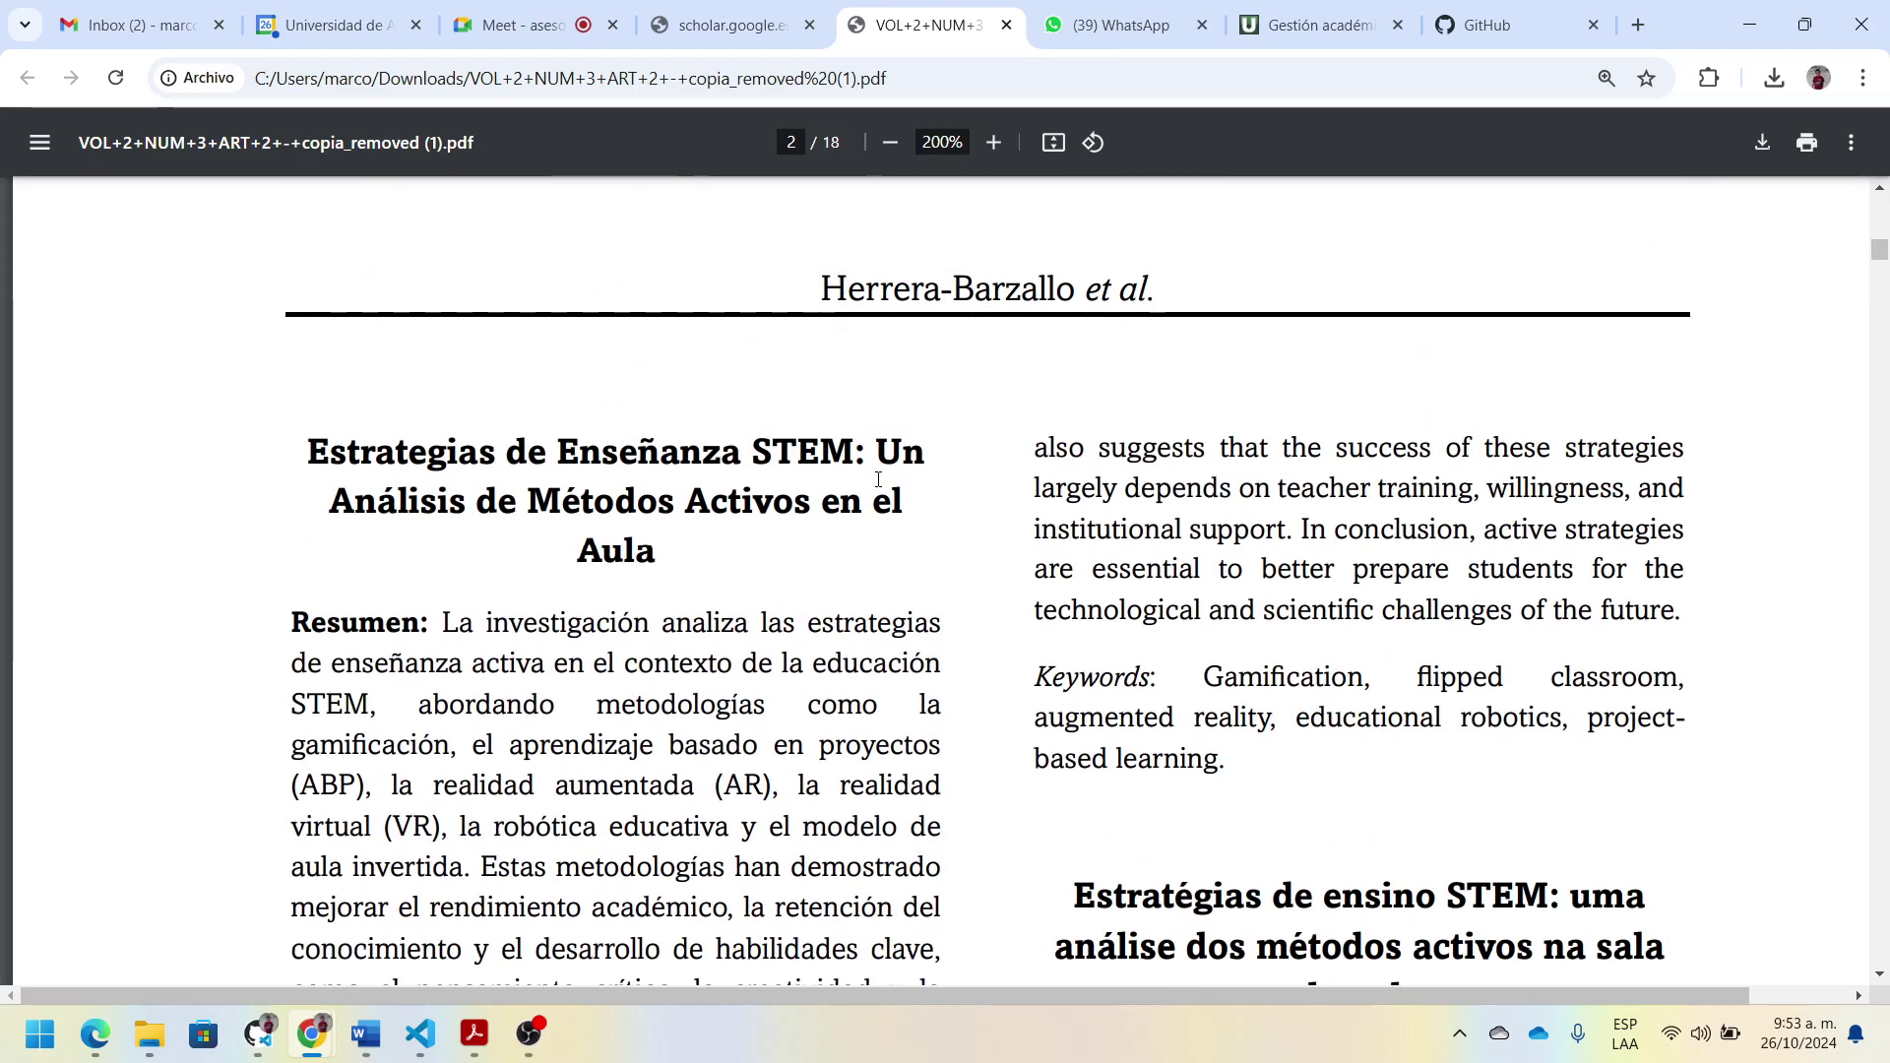
# Step: Enlarge the PDF to 250% and bring both columns of the abstract page into view
pyautogui.click(989, 144)
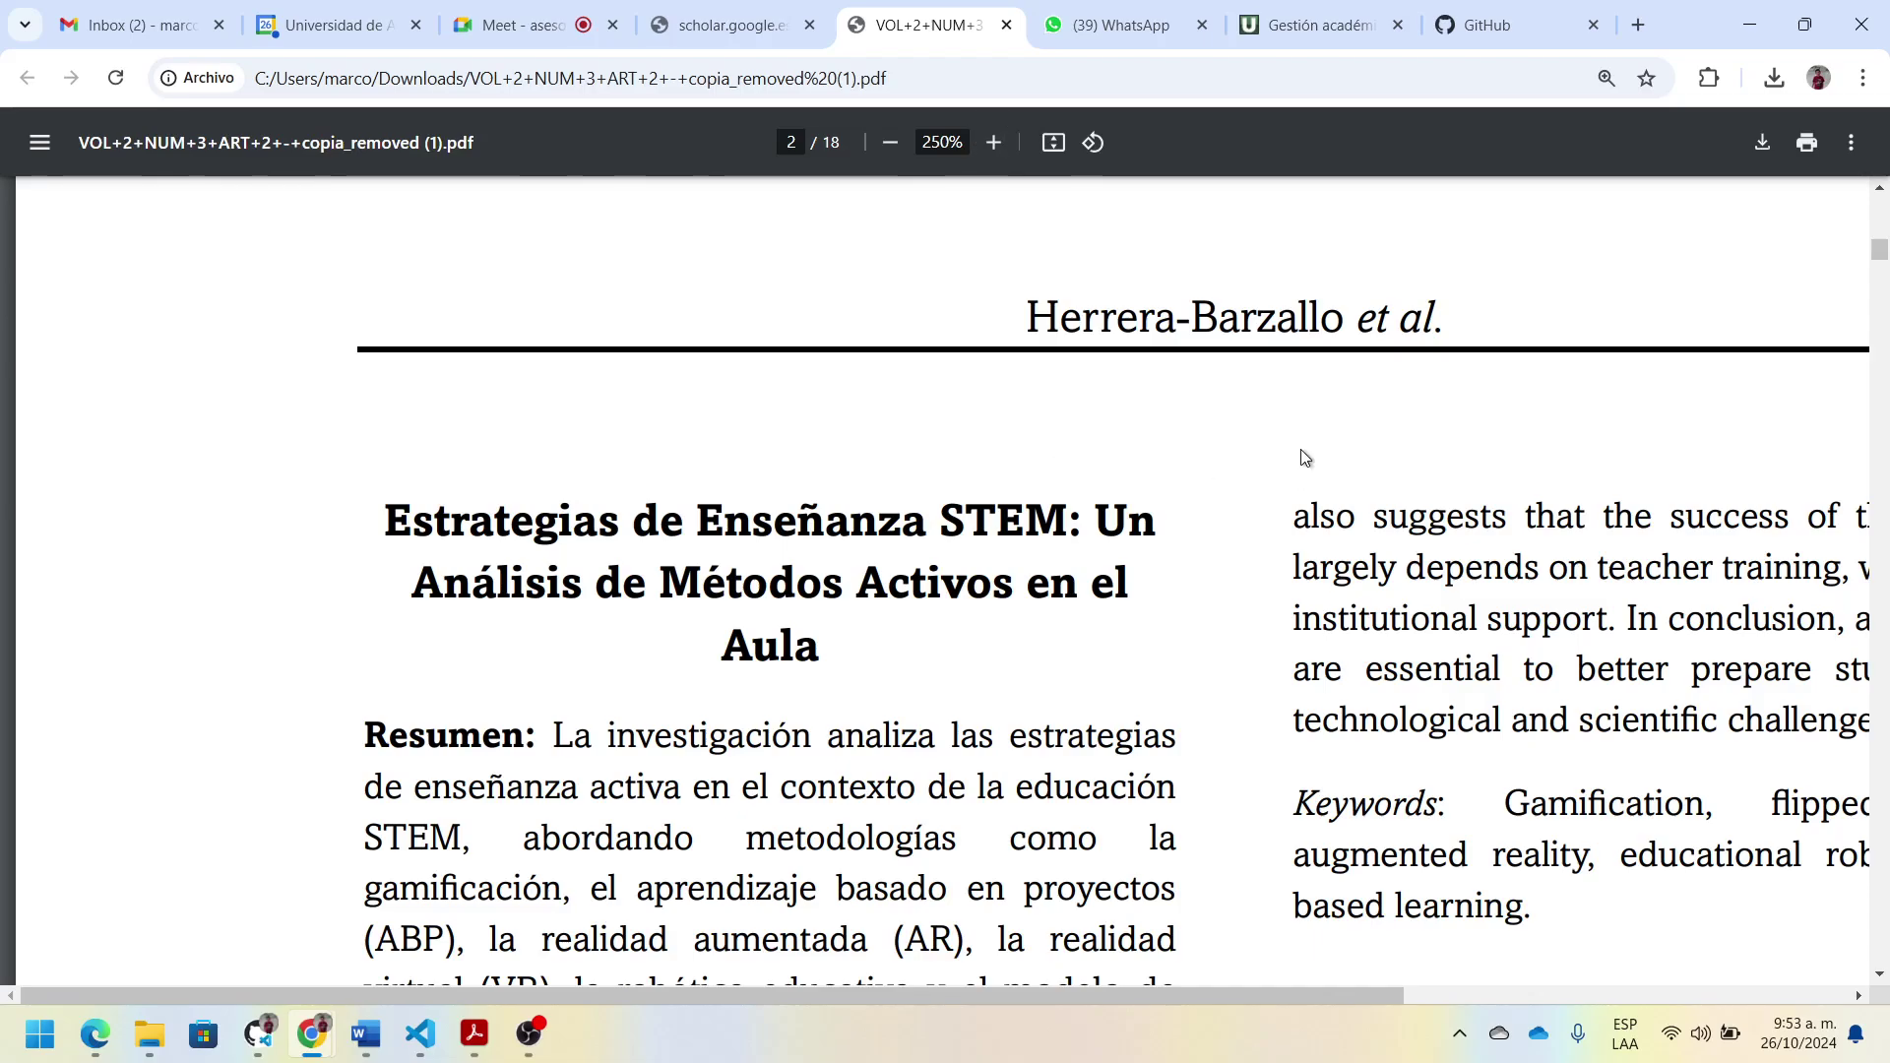
pyautogui.hscroll(1, 1305, 457)
pyautogui.hscroll(5, 1304, 457)
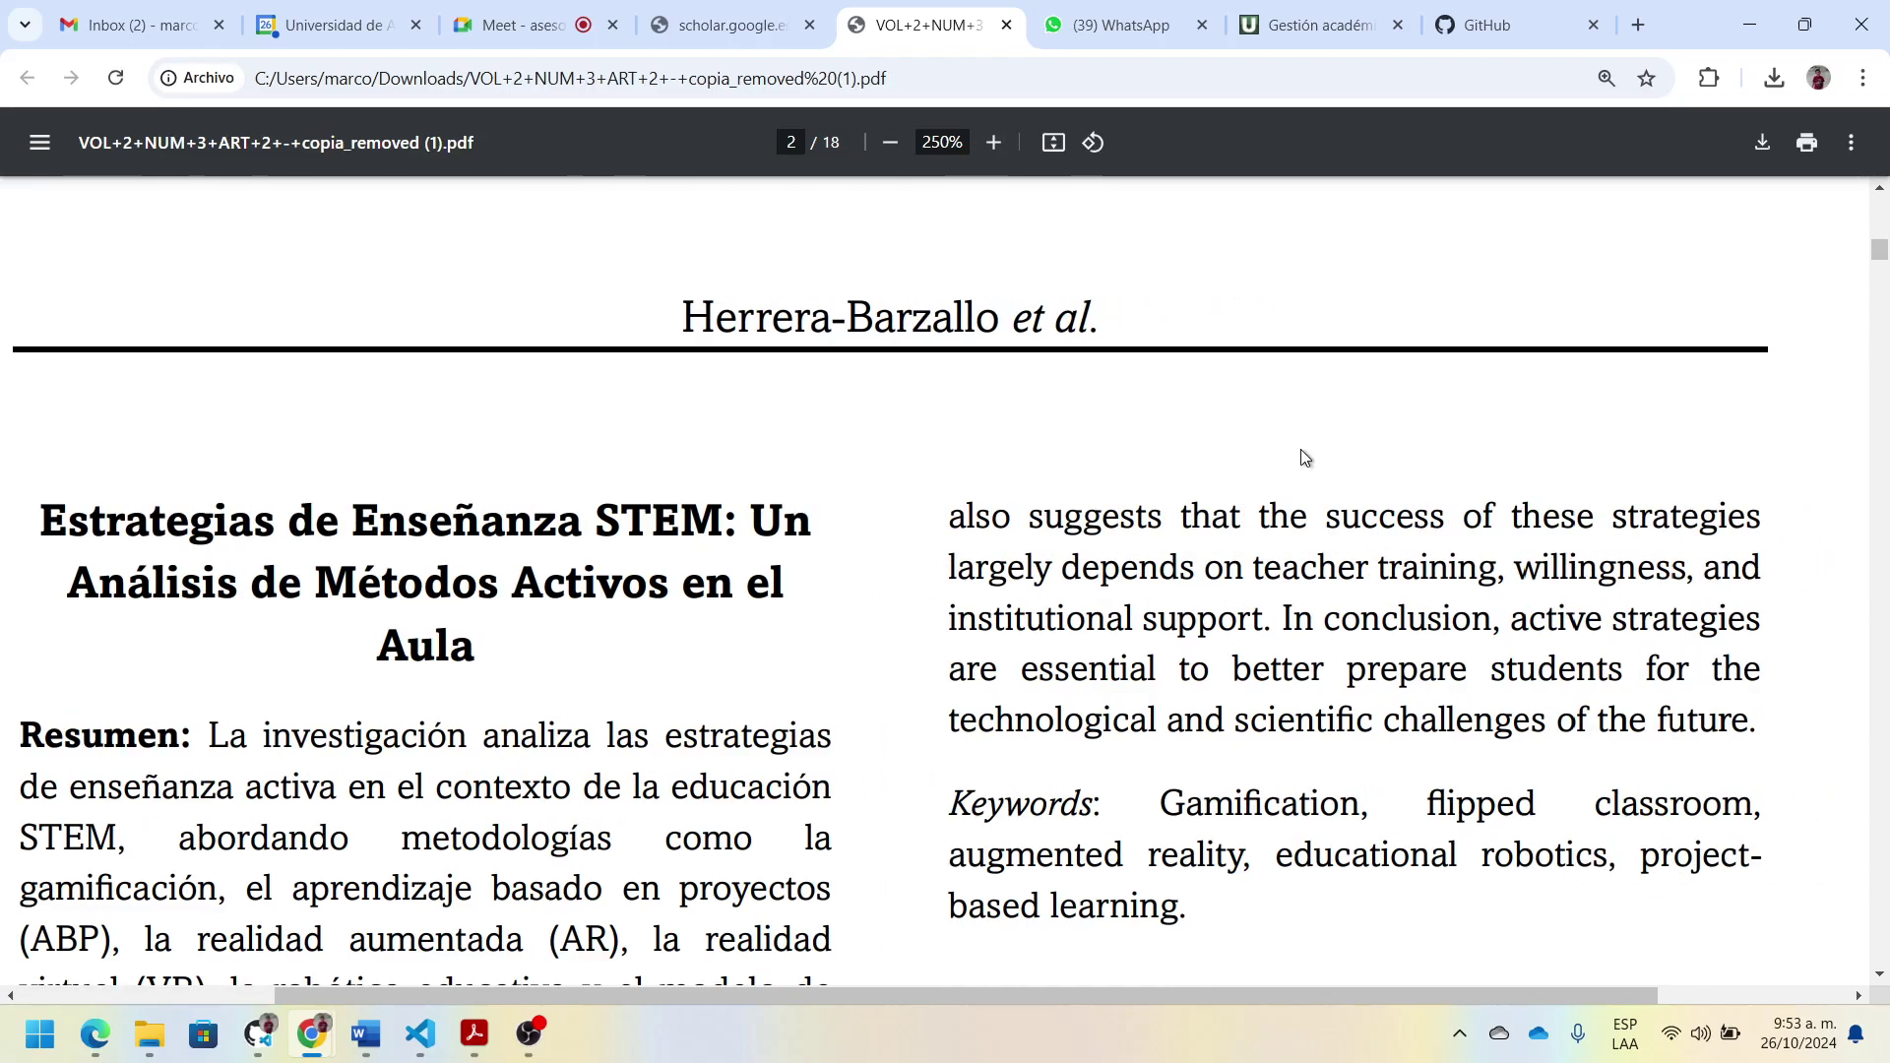
pyautogui.hscroll(-1, 1304, 457)
pyautogui.scroll(-3, 1304, 456)
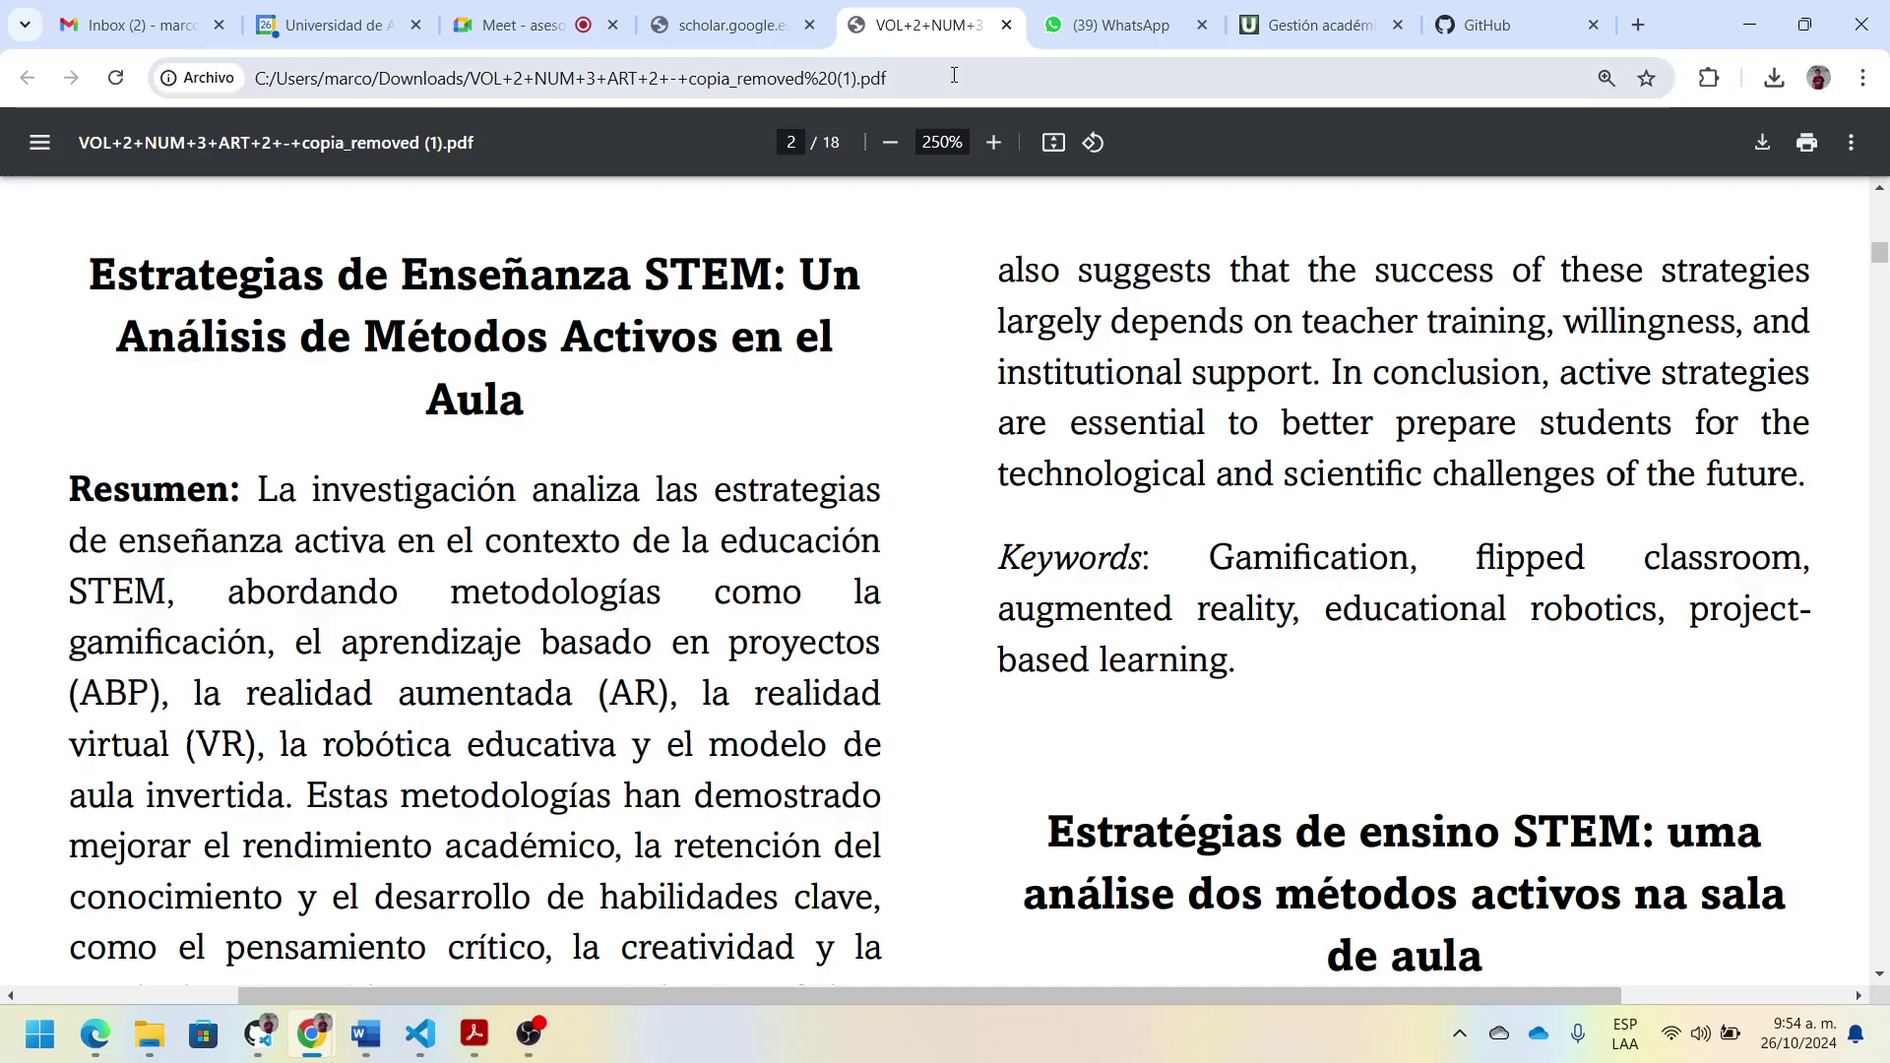
# Step: Copy the local address of the STEM article PDF and send it to the F. ARITMÉTICA 2024 WhatsApp group with the text "artículo recomendado"
pyautogui.click(953, 75)
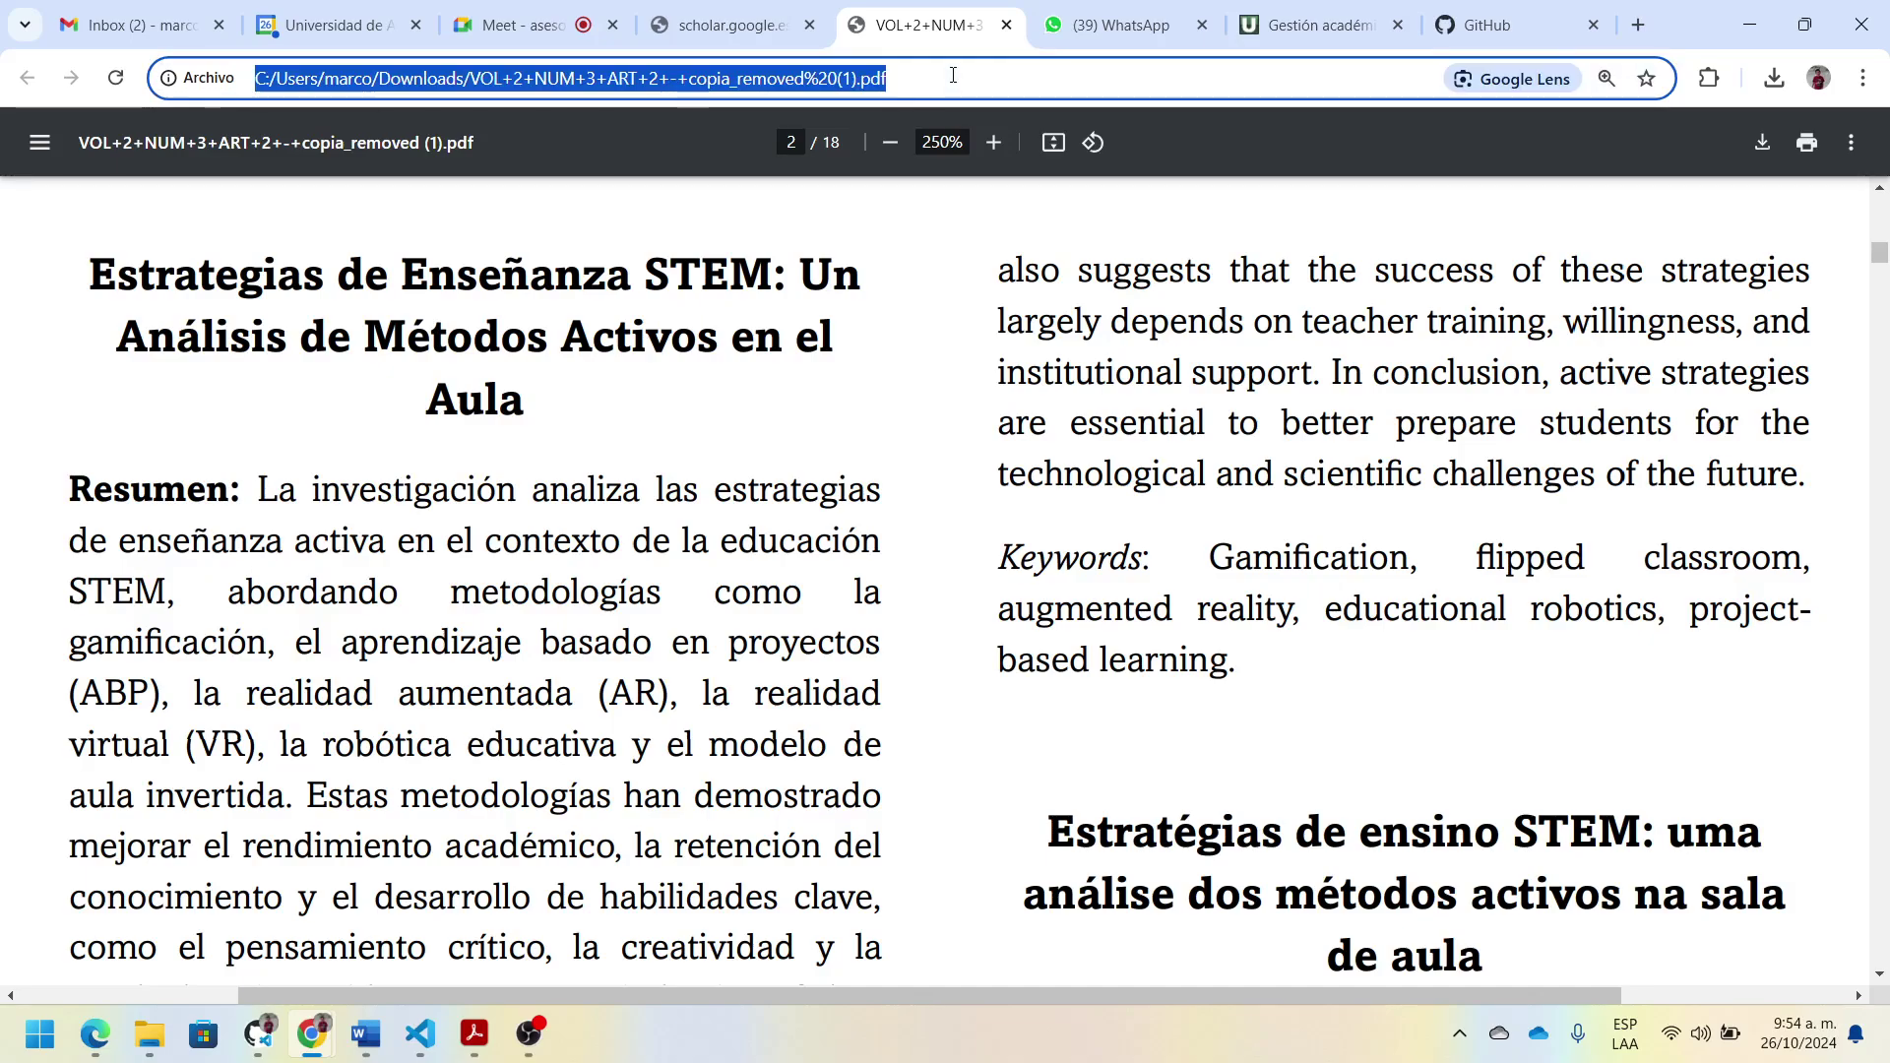
pyautogui.click(1122, 25)
pyautogui.click(882, 935)
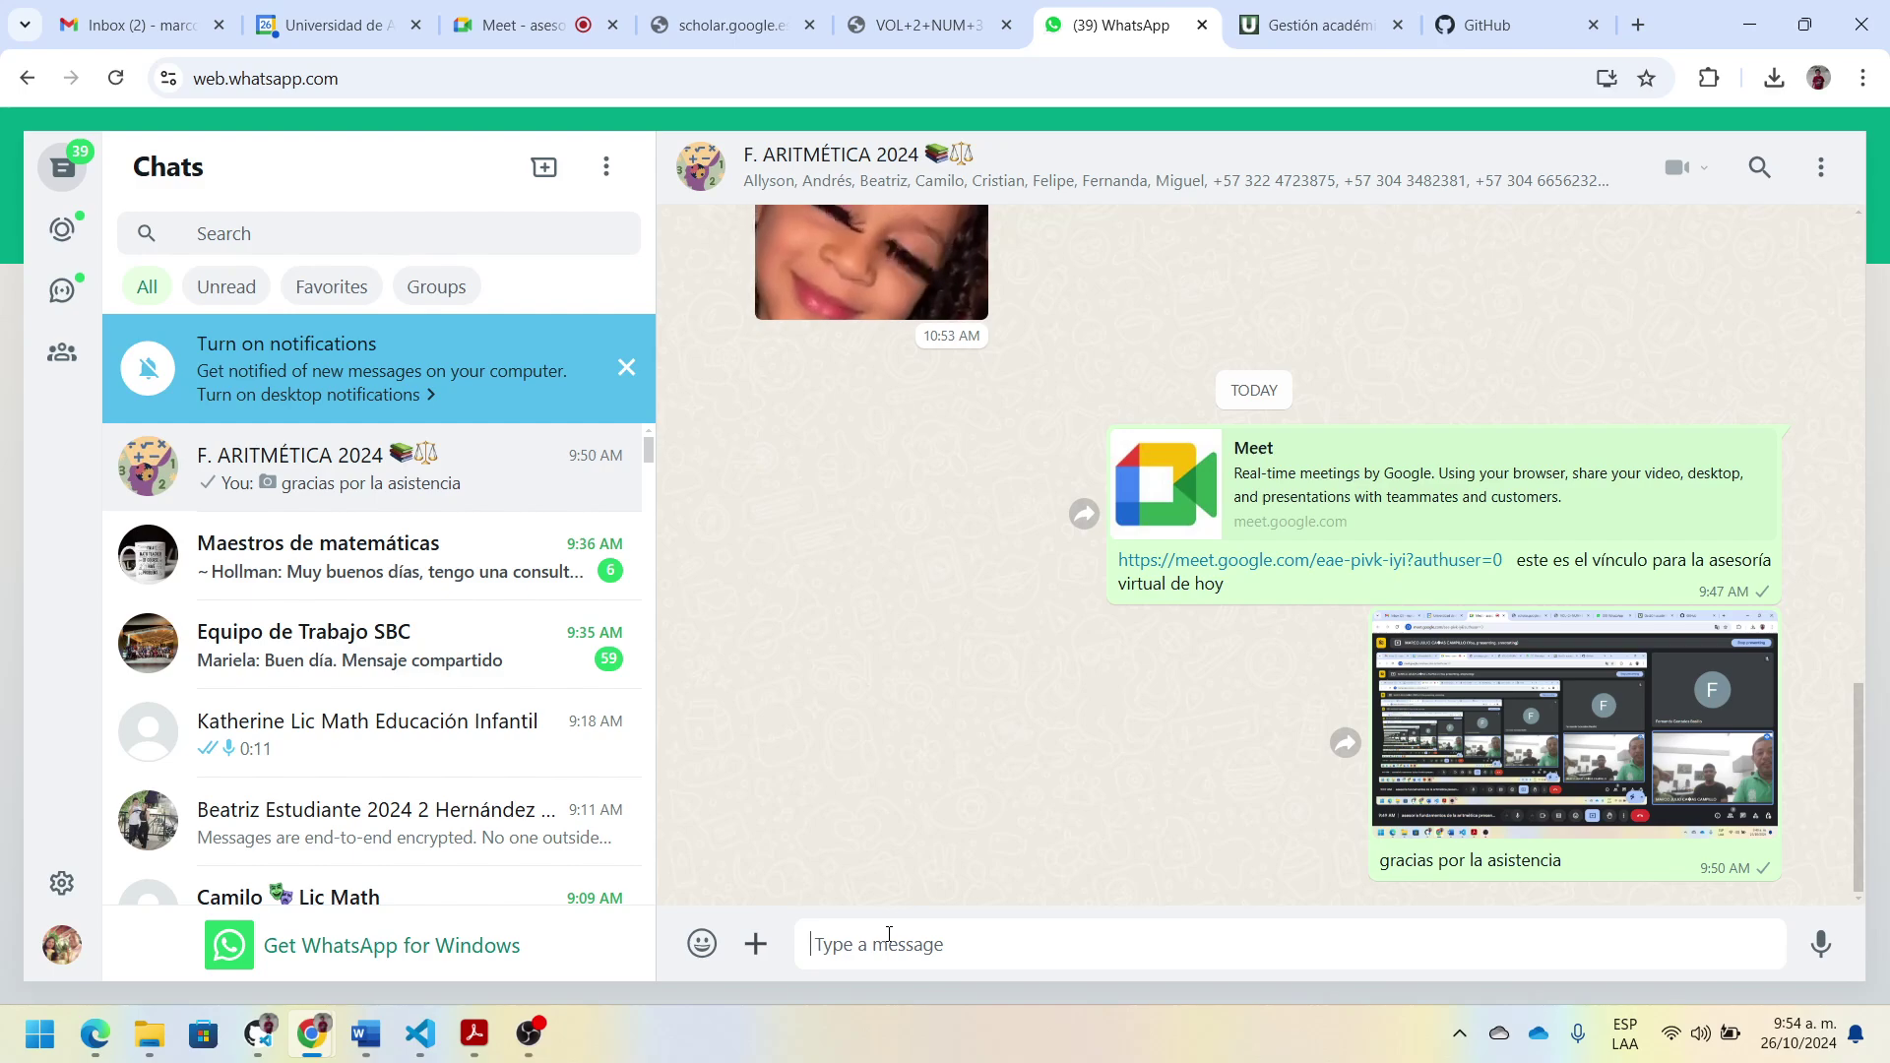
pyautogui.write('file:///C:/Users/marco/Downloads/VOL+2+NUM+3+ART+2+-+copia_removed%20(1).pdf')
pyautogui.write('ar')
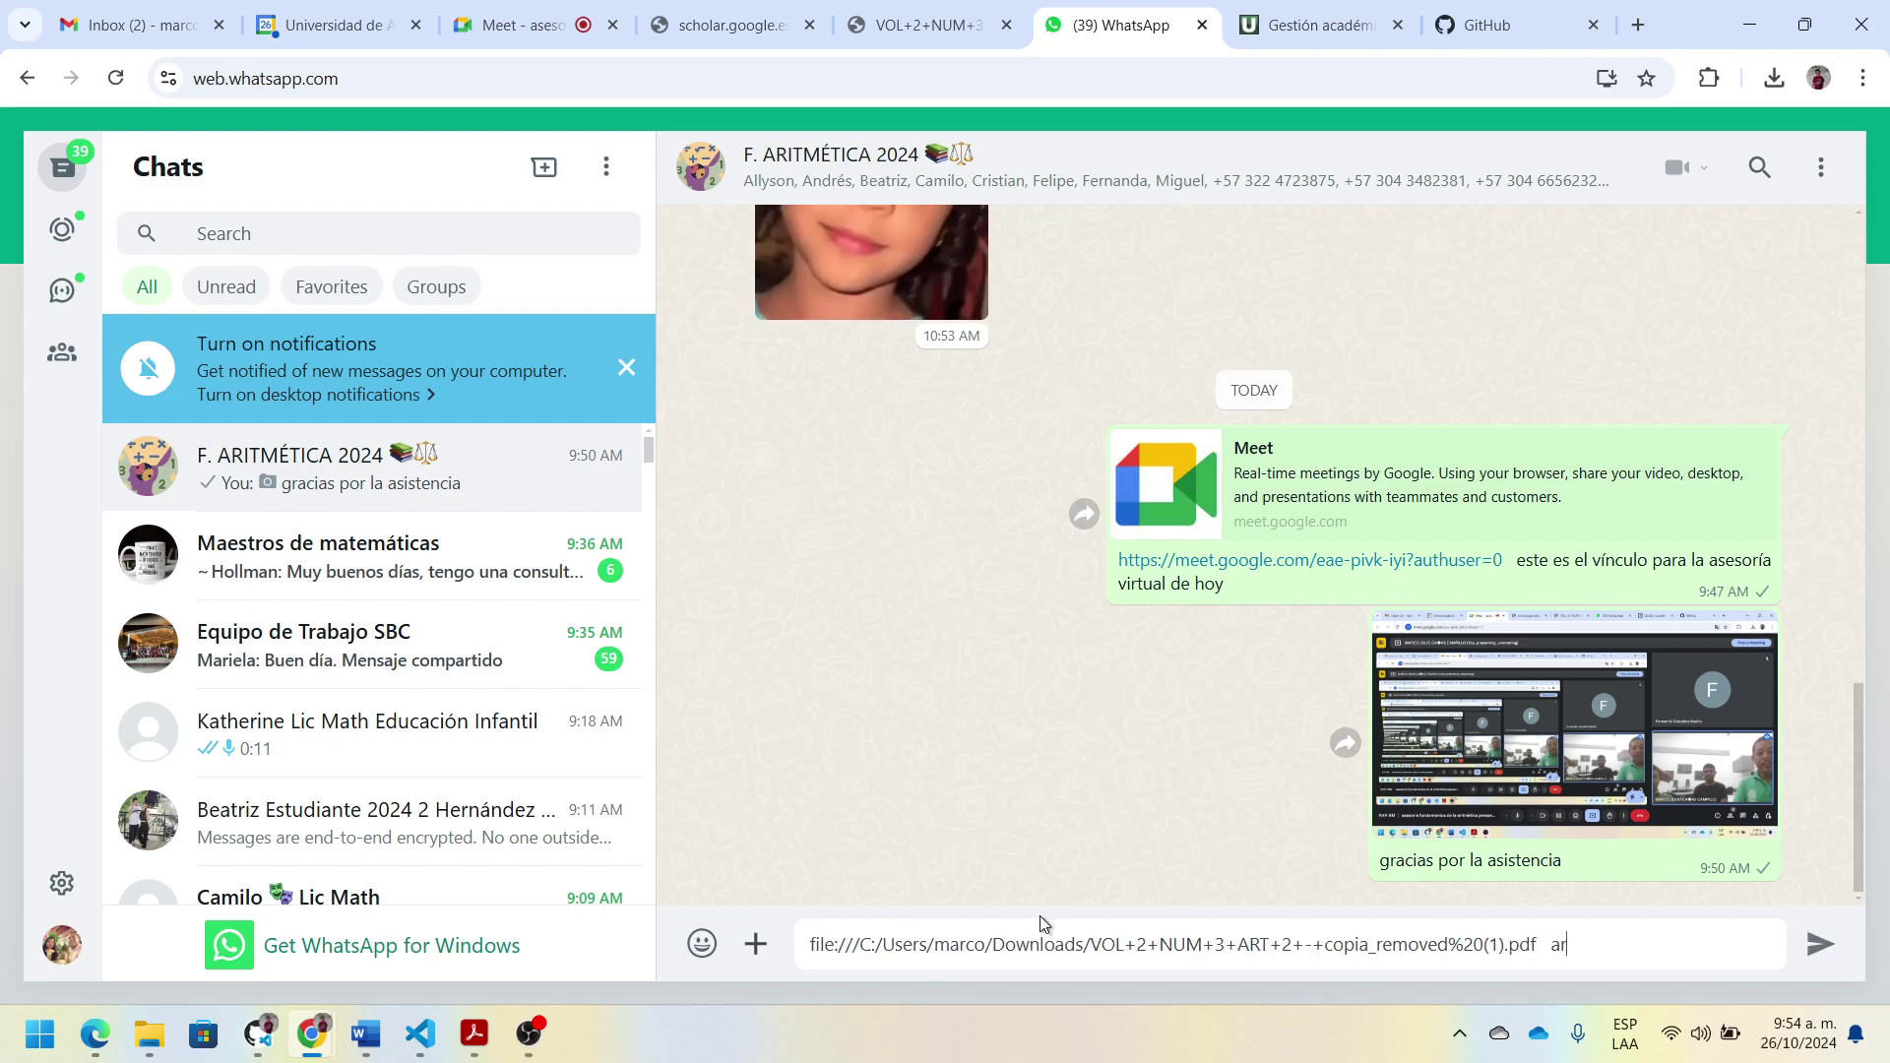
pyautogui.write('ticulo recomendado')
pyautogui.press('Return')
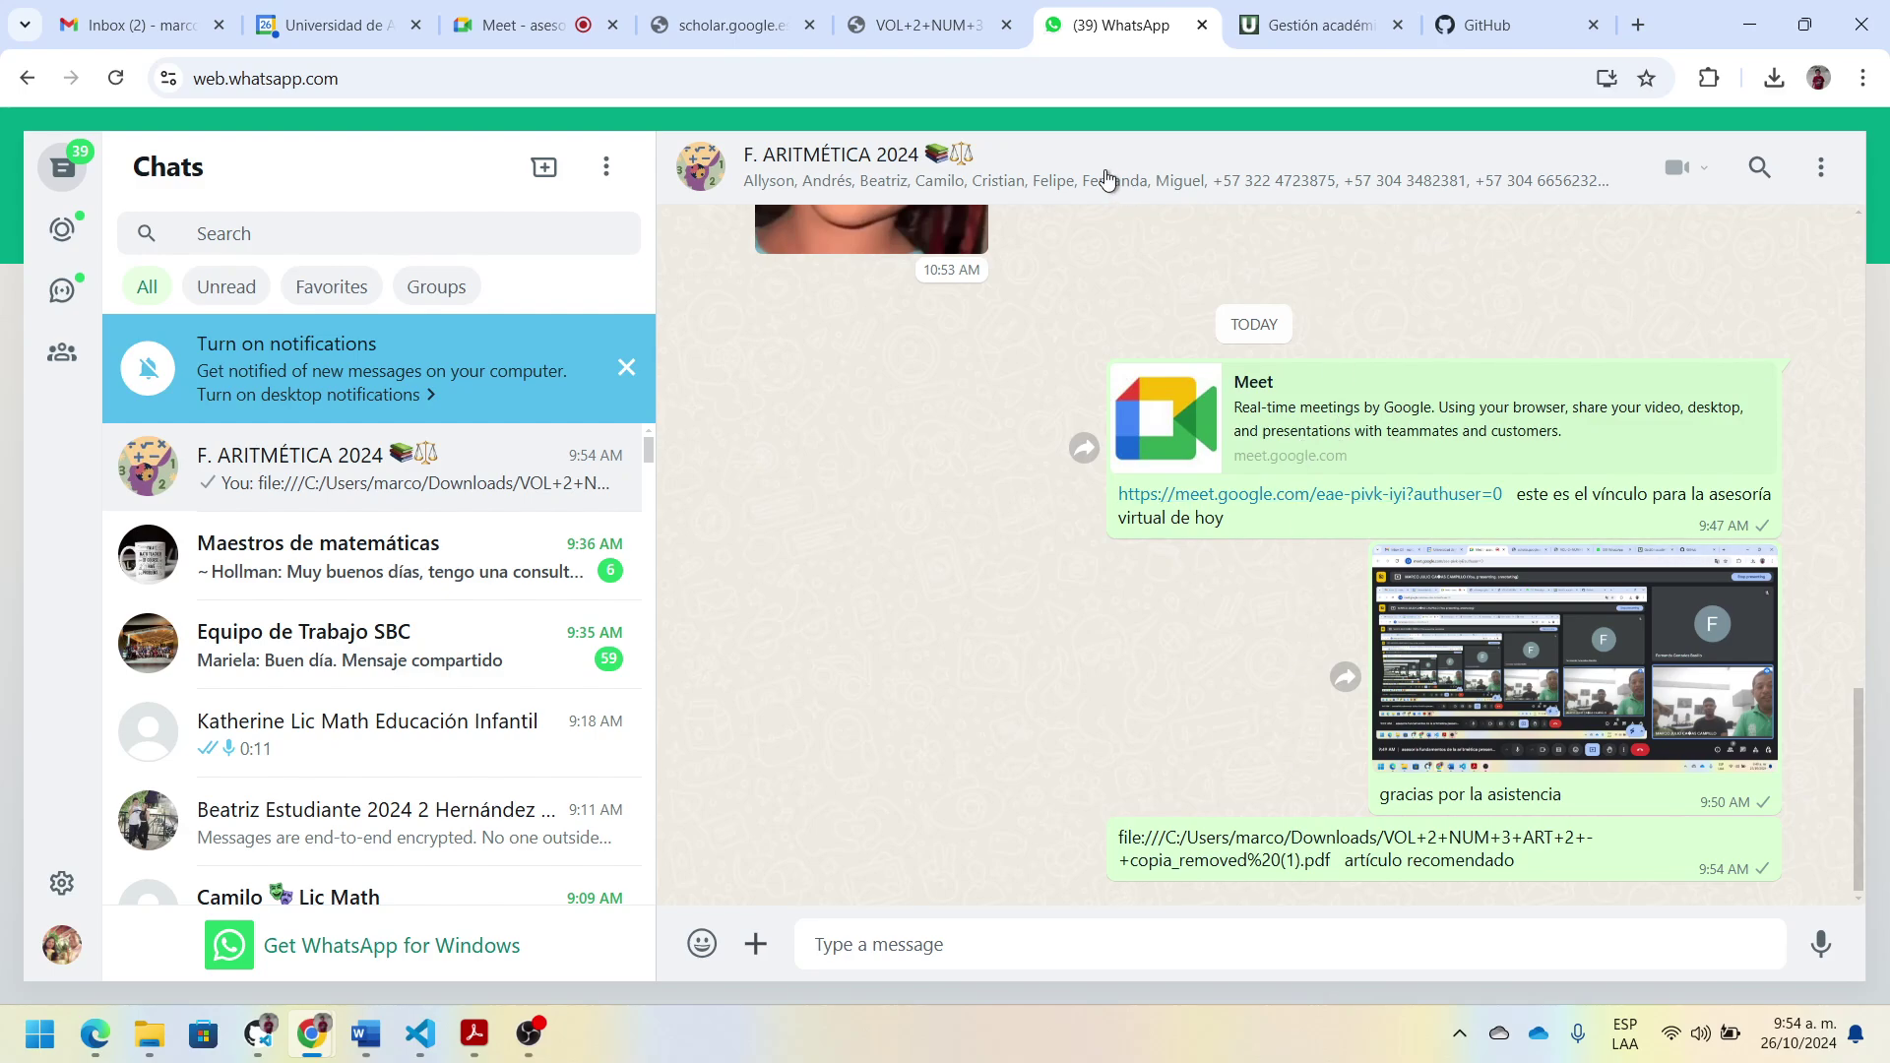
# Step: Copy the article's scholar.google.es download link and send it to the F. ARITMÉTICA 2024 WhatsApp group
pyautogui.click(923, 23)
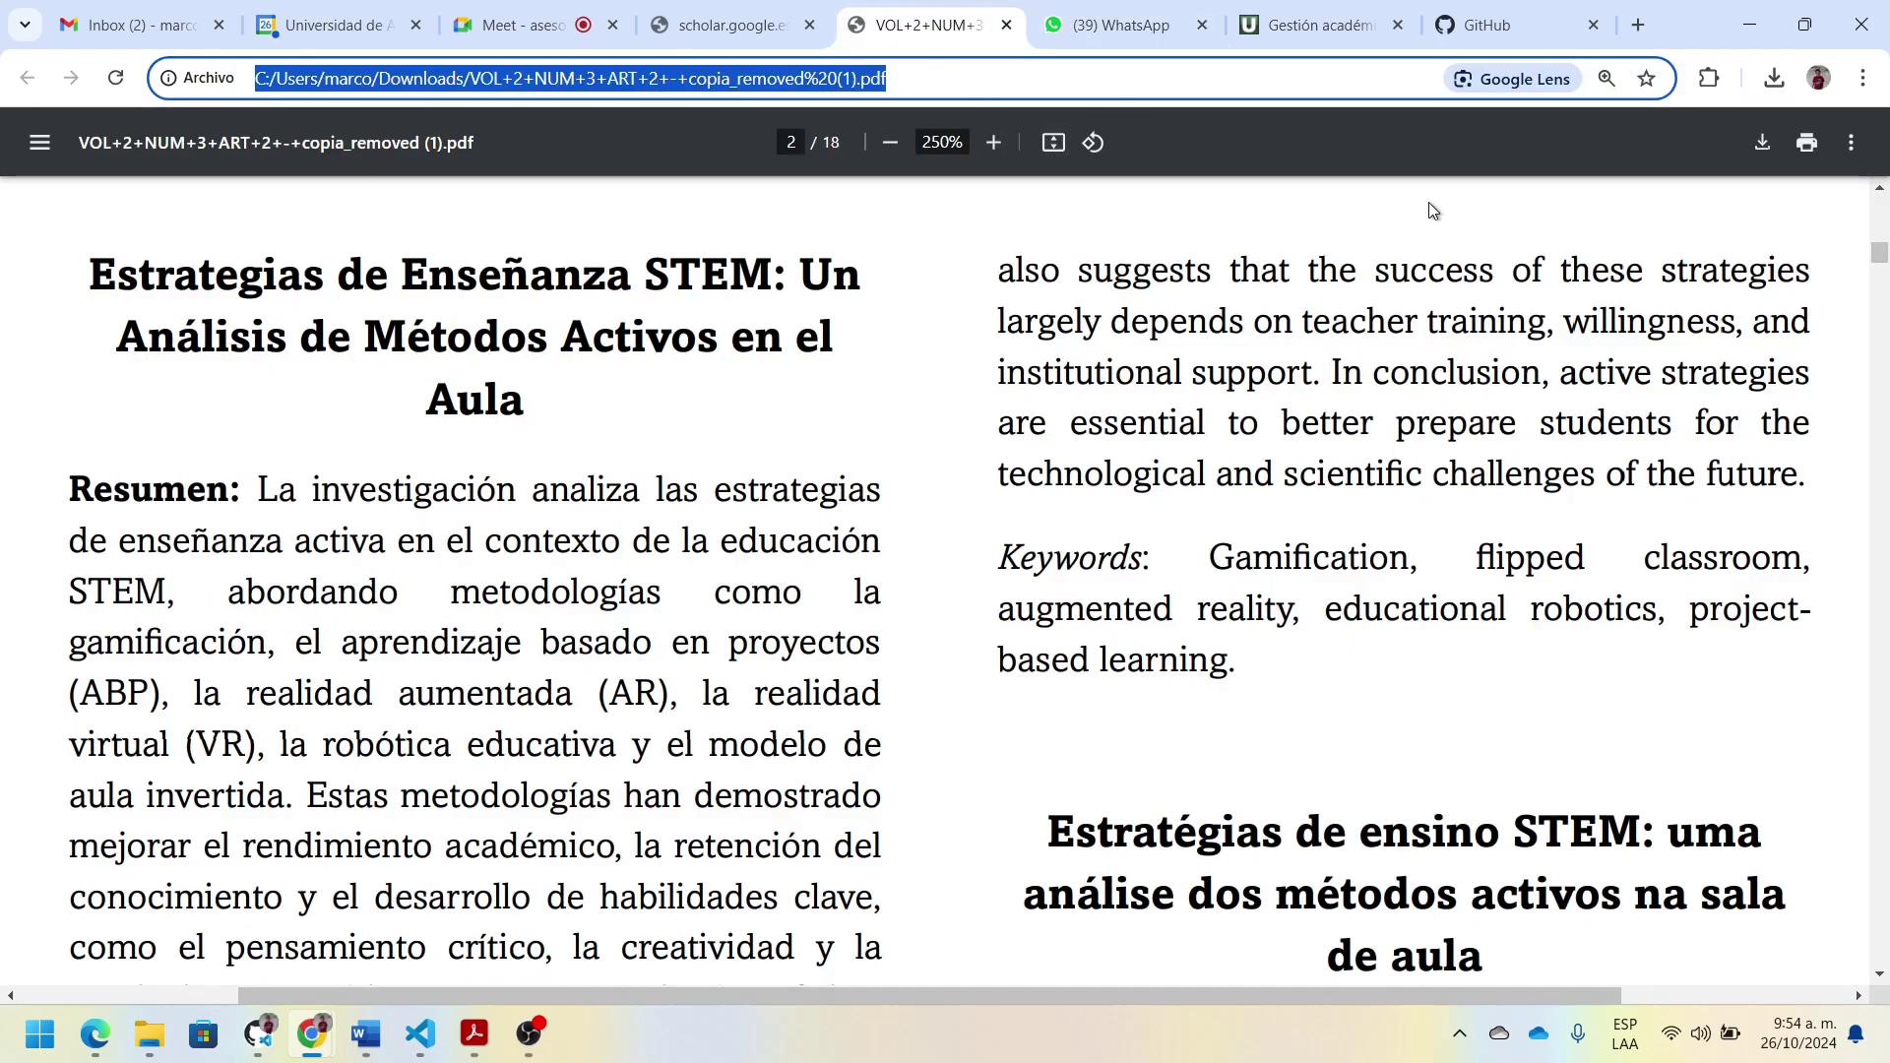
pyautogui.click(945, 233)
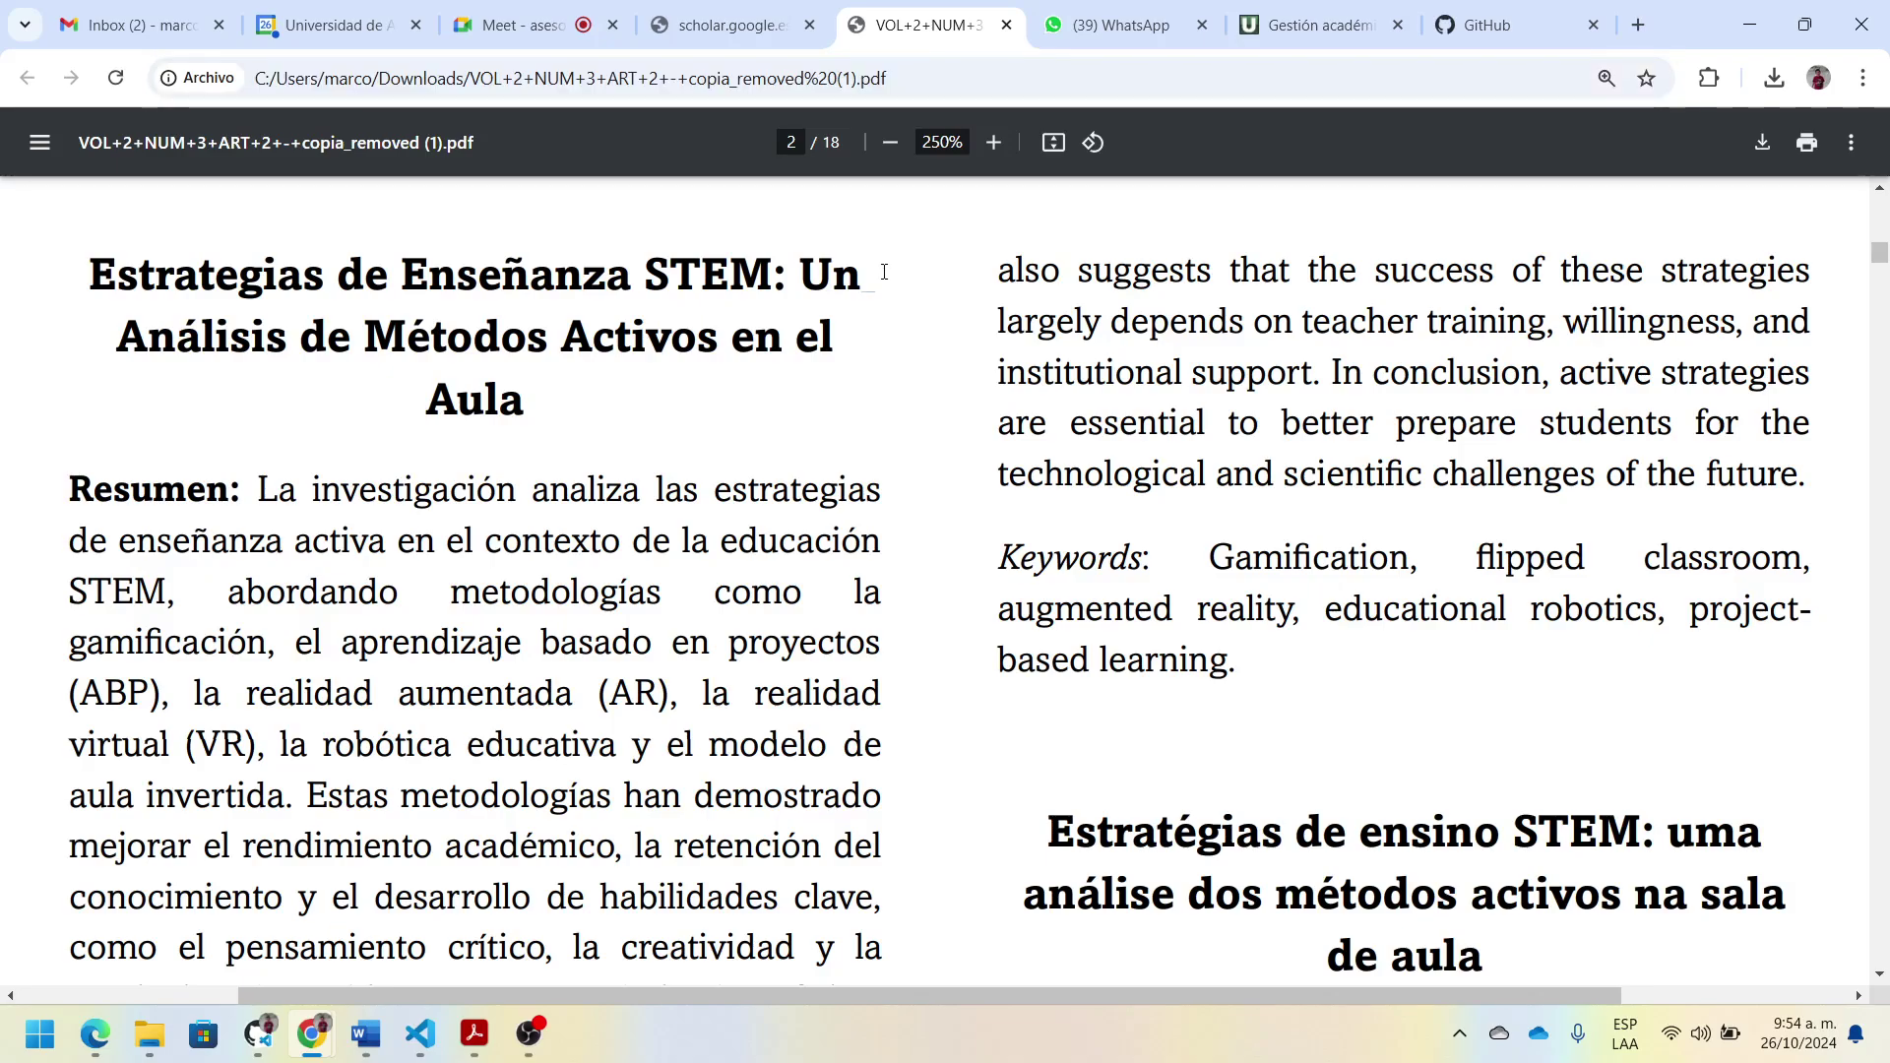
pyautogui.click(709, 34)
pyautogui.click(700, 78)
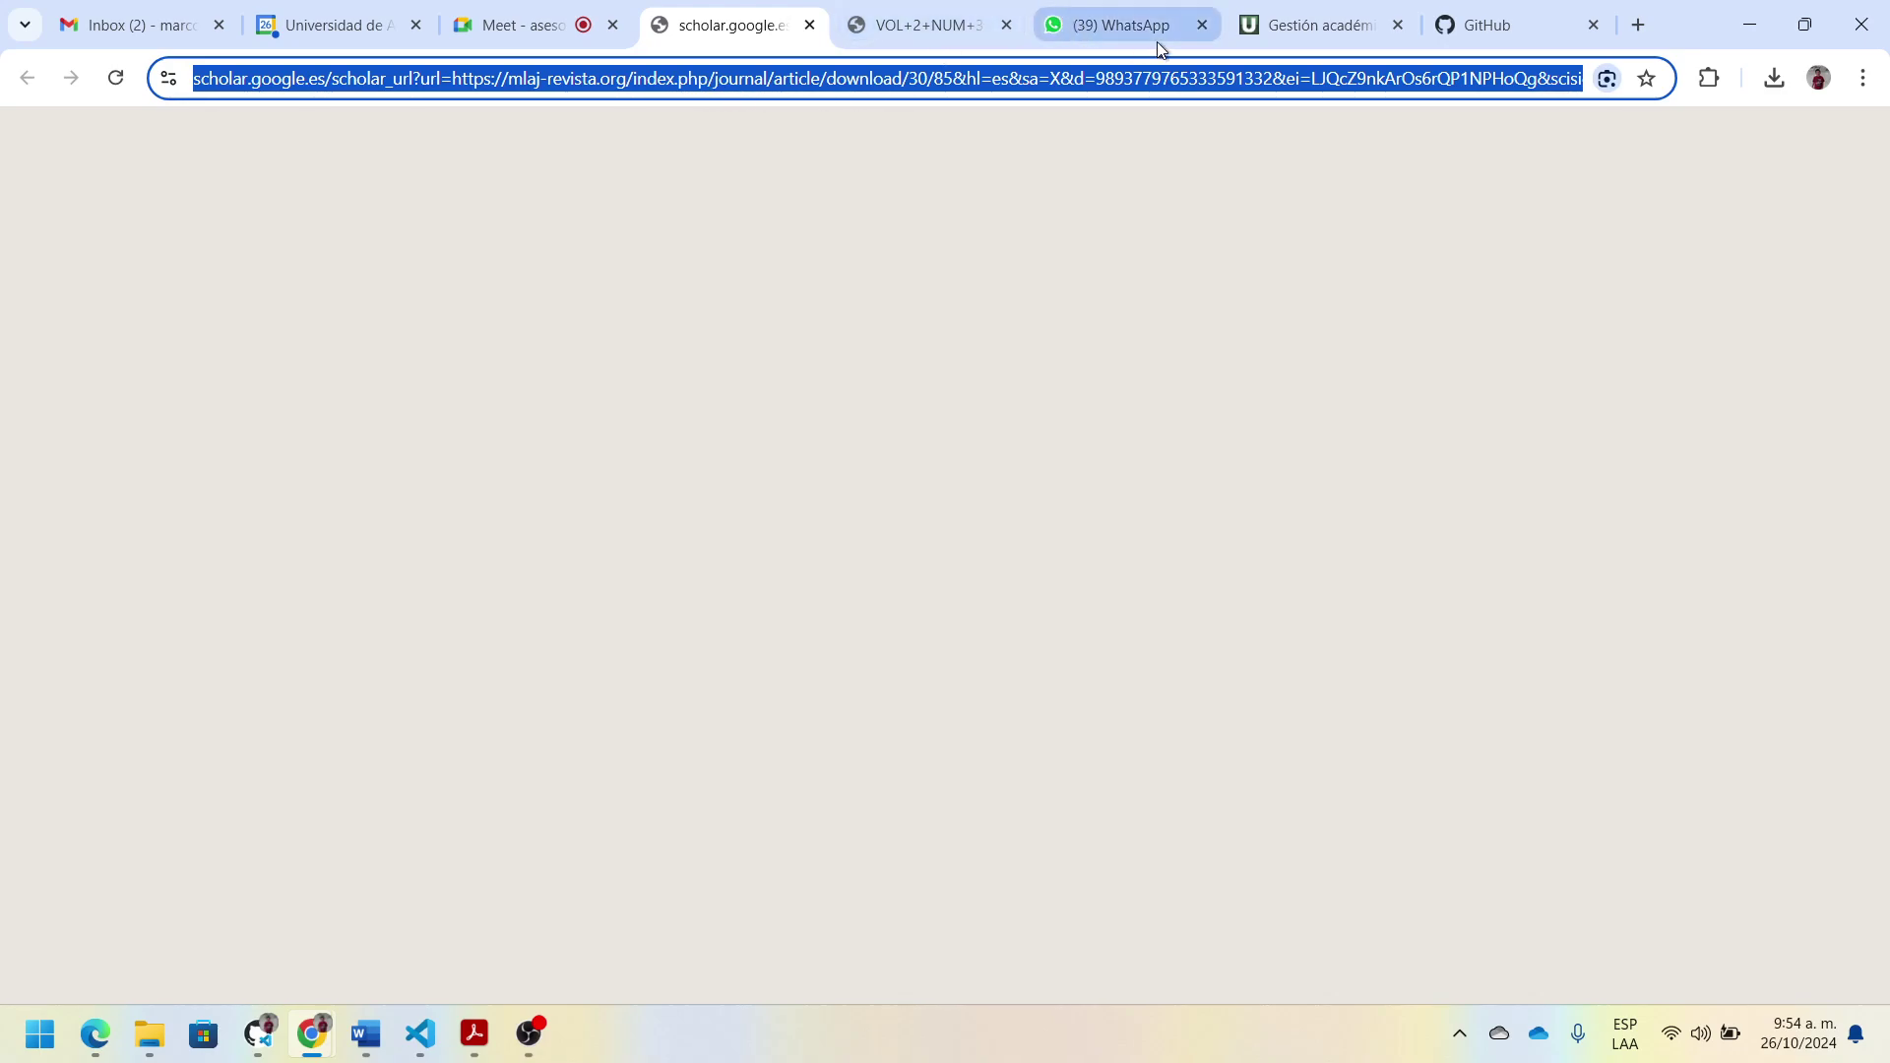
pyautogui.click(1104, 27)
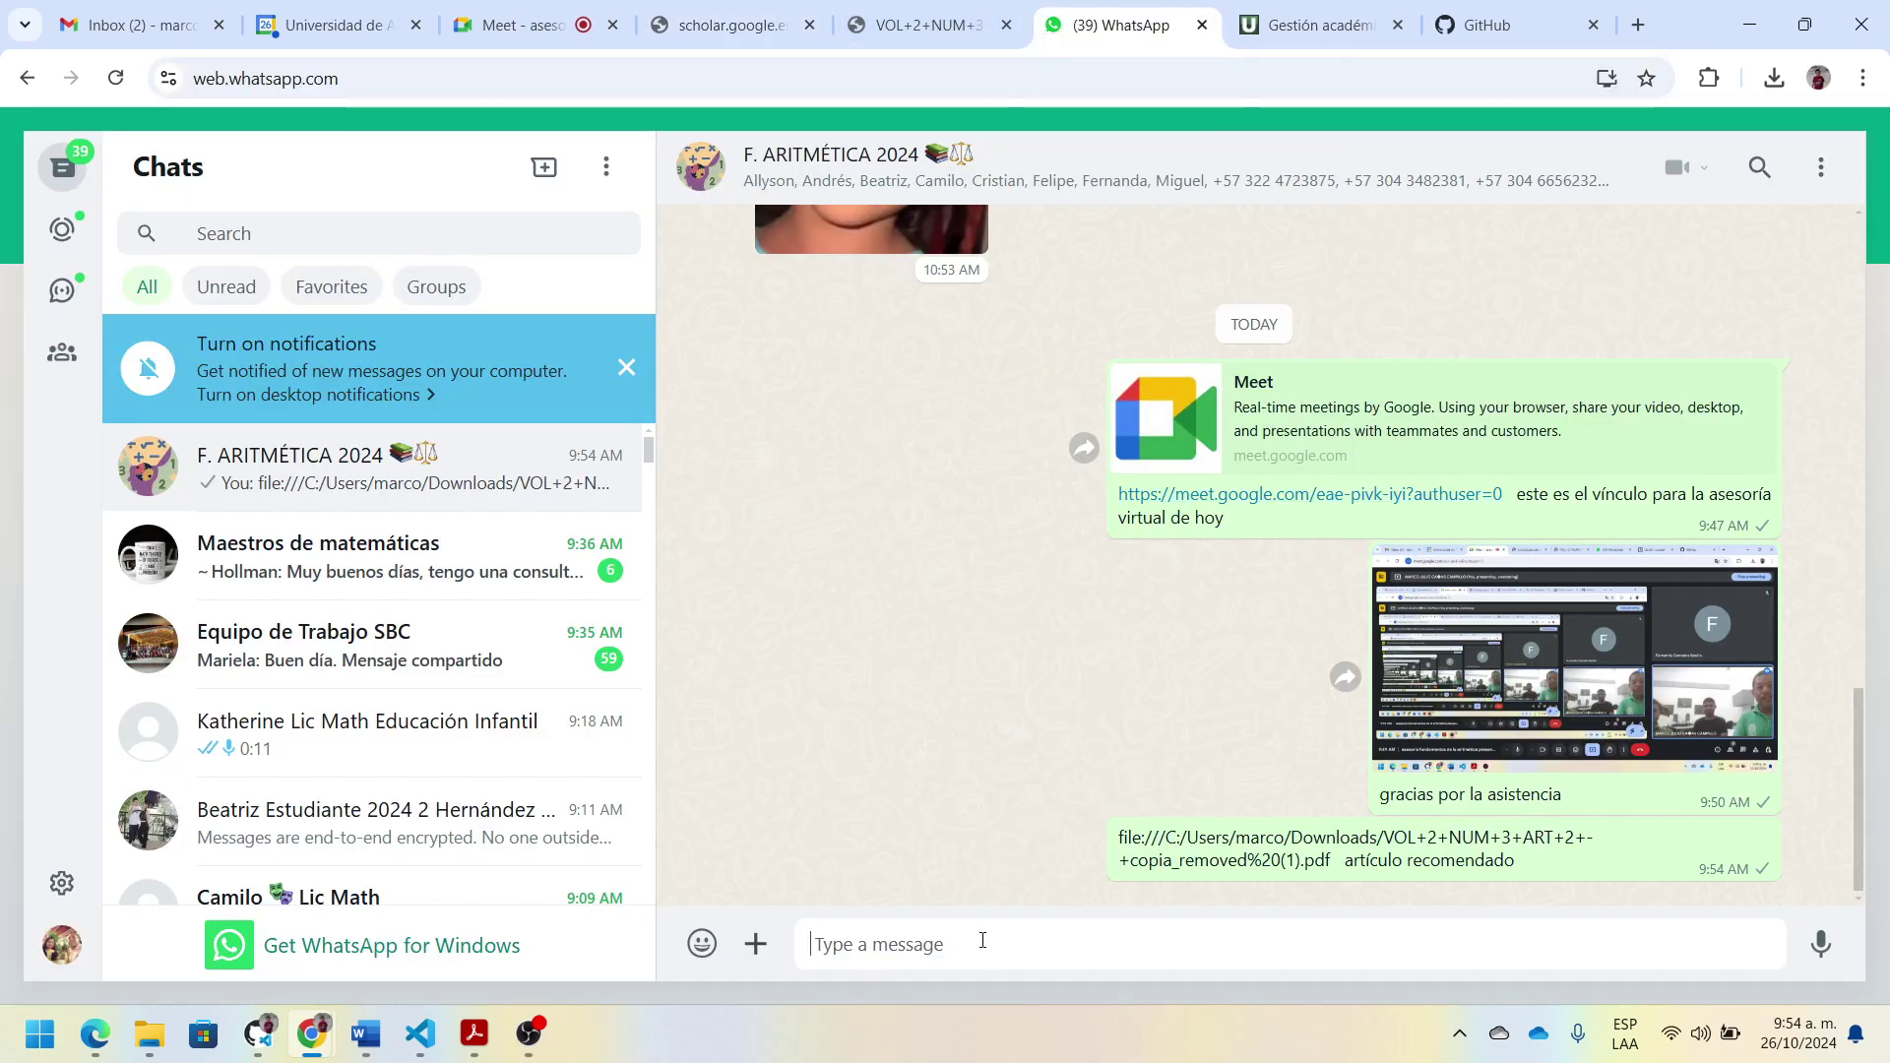
pyautogui.hotkey('ctrl', 'v')
pyautogui.hotkey('ctrl', 'z')
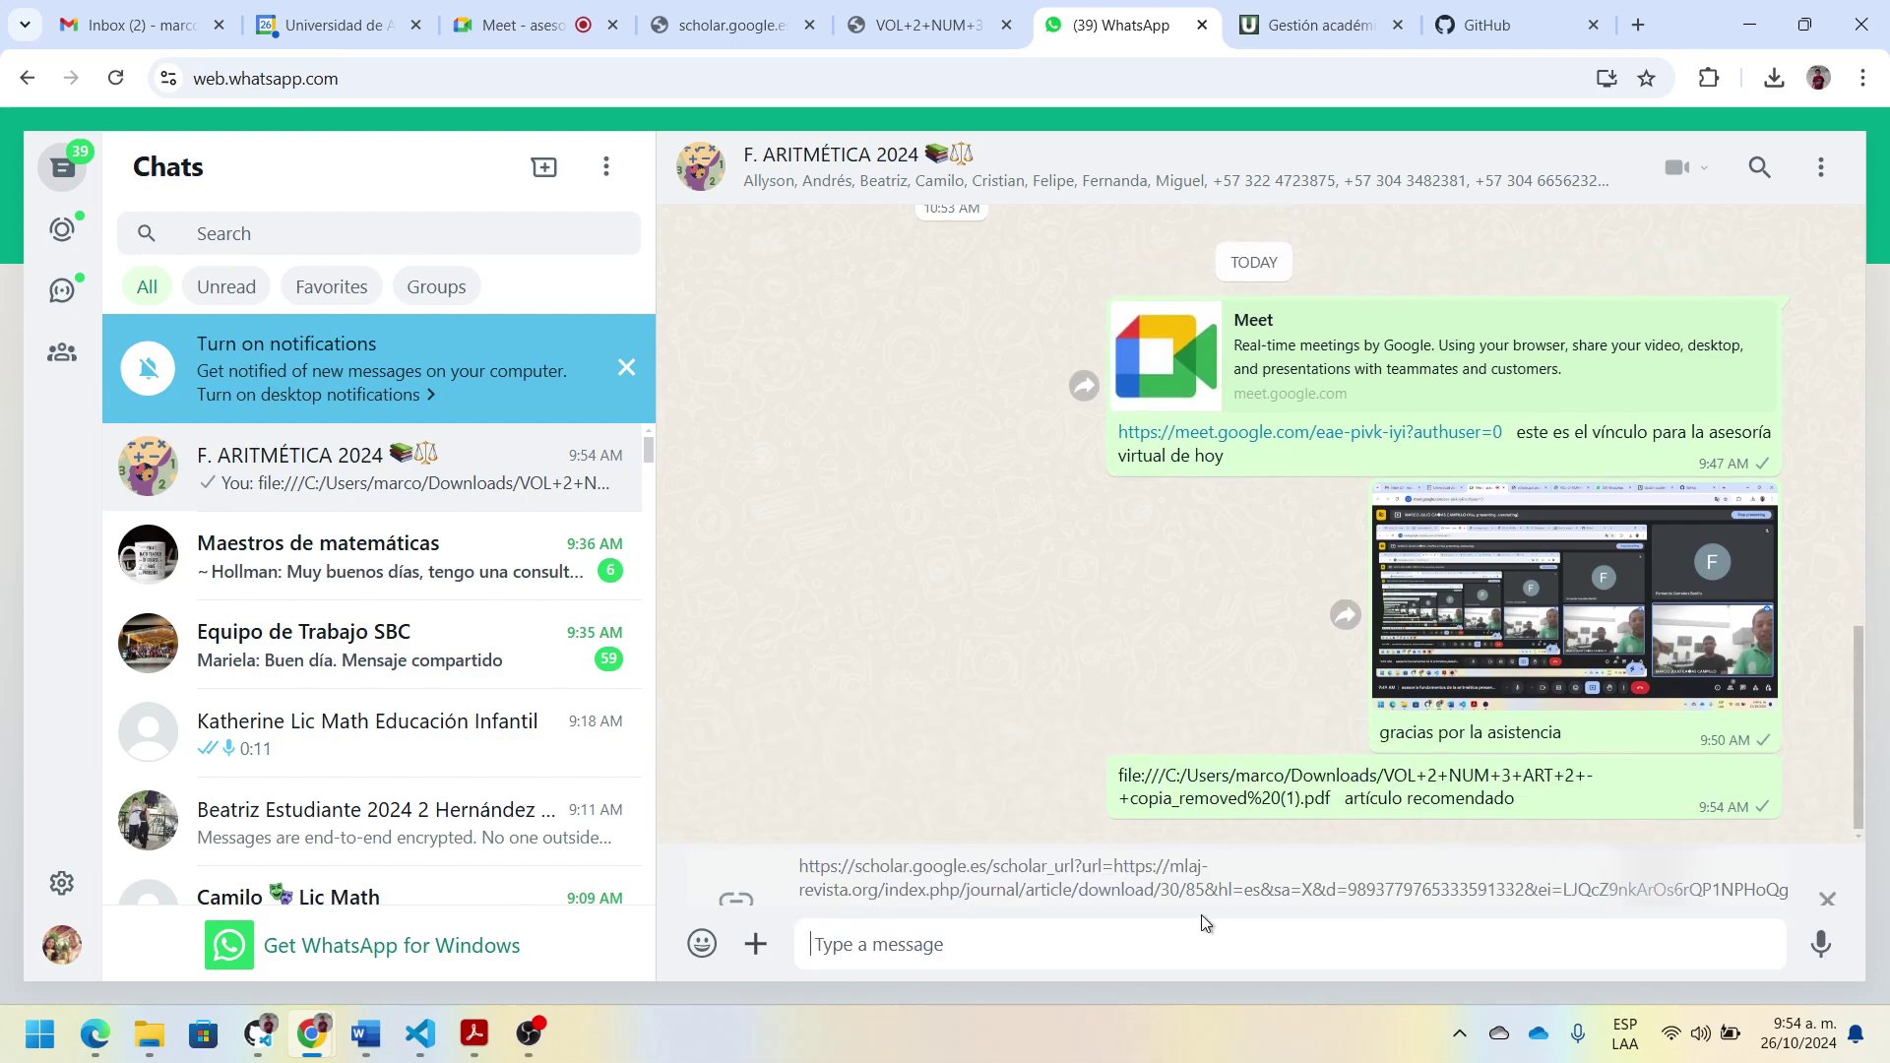
pyautogui.press('Return')
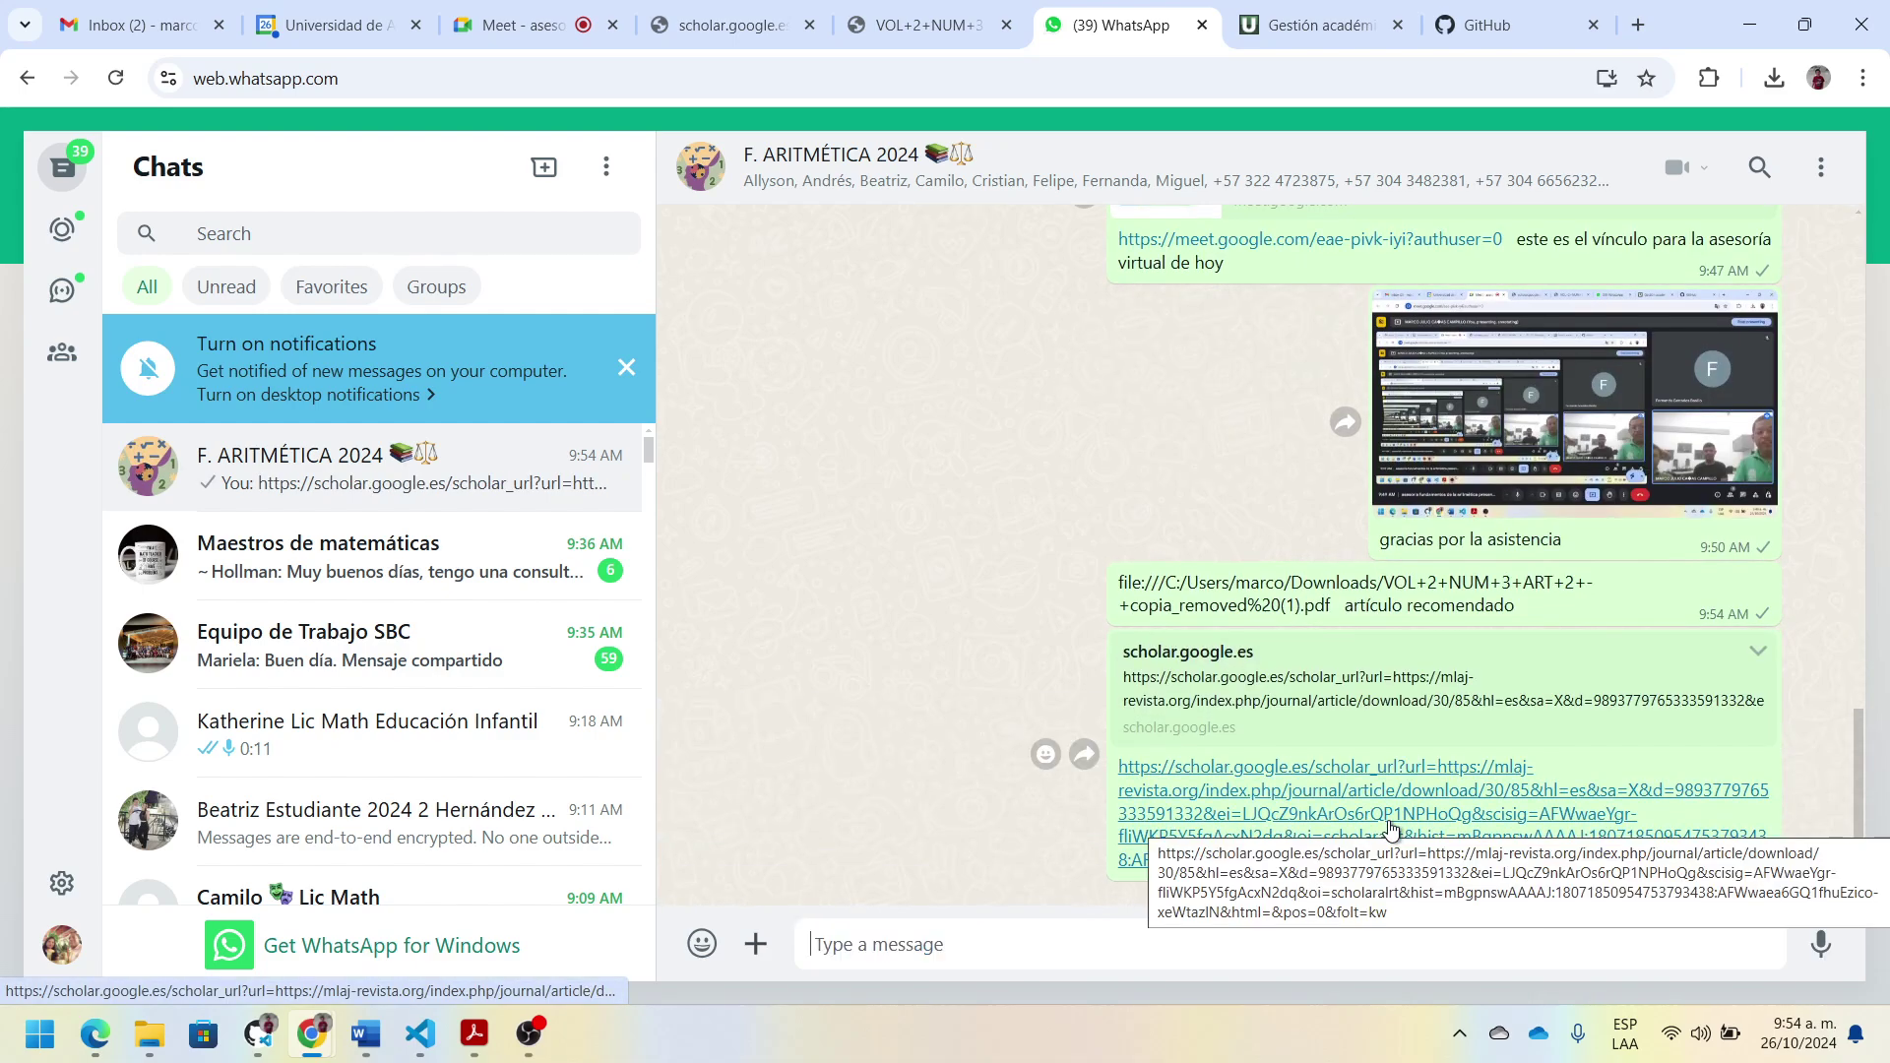
# Step: Check the Meet call, then switch to File Explorer and bring up the 4_enteros class folder
pyautogui.click(616, 10)
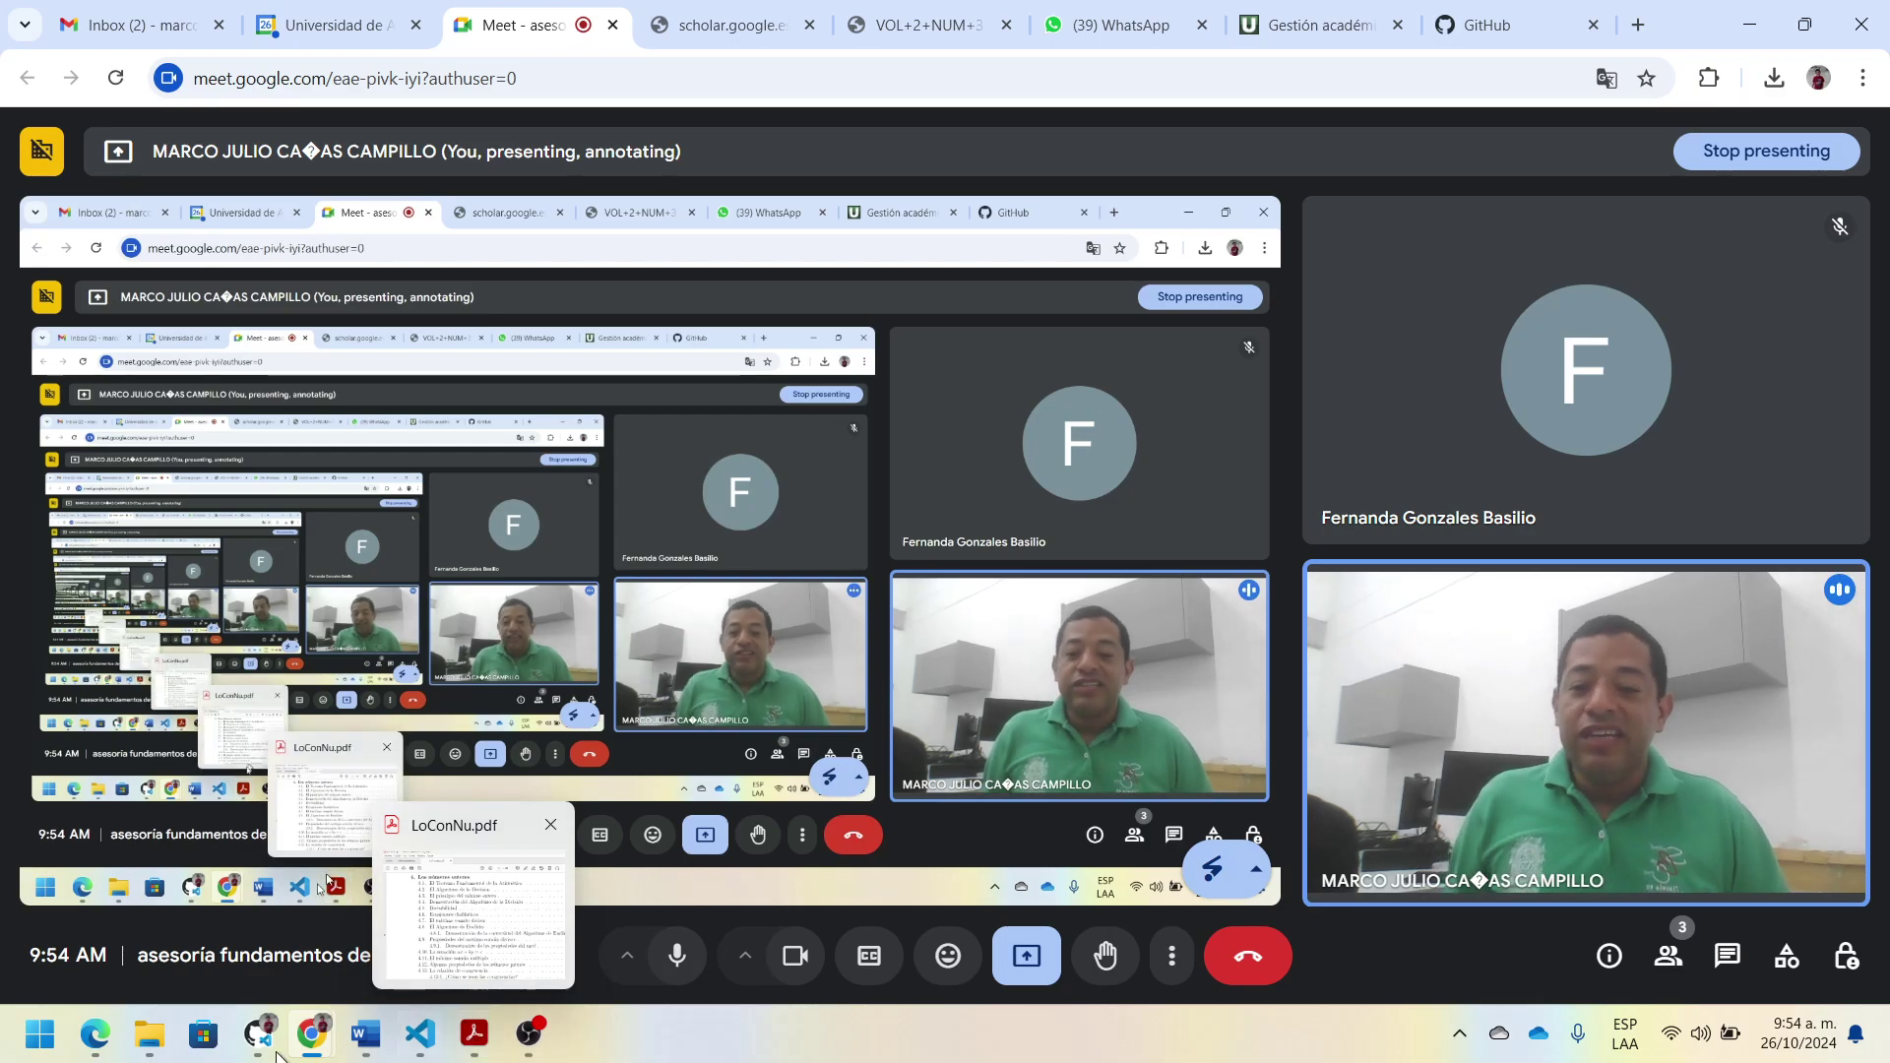
pyautogui.click(148, 1034)
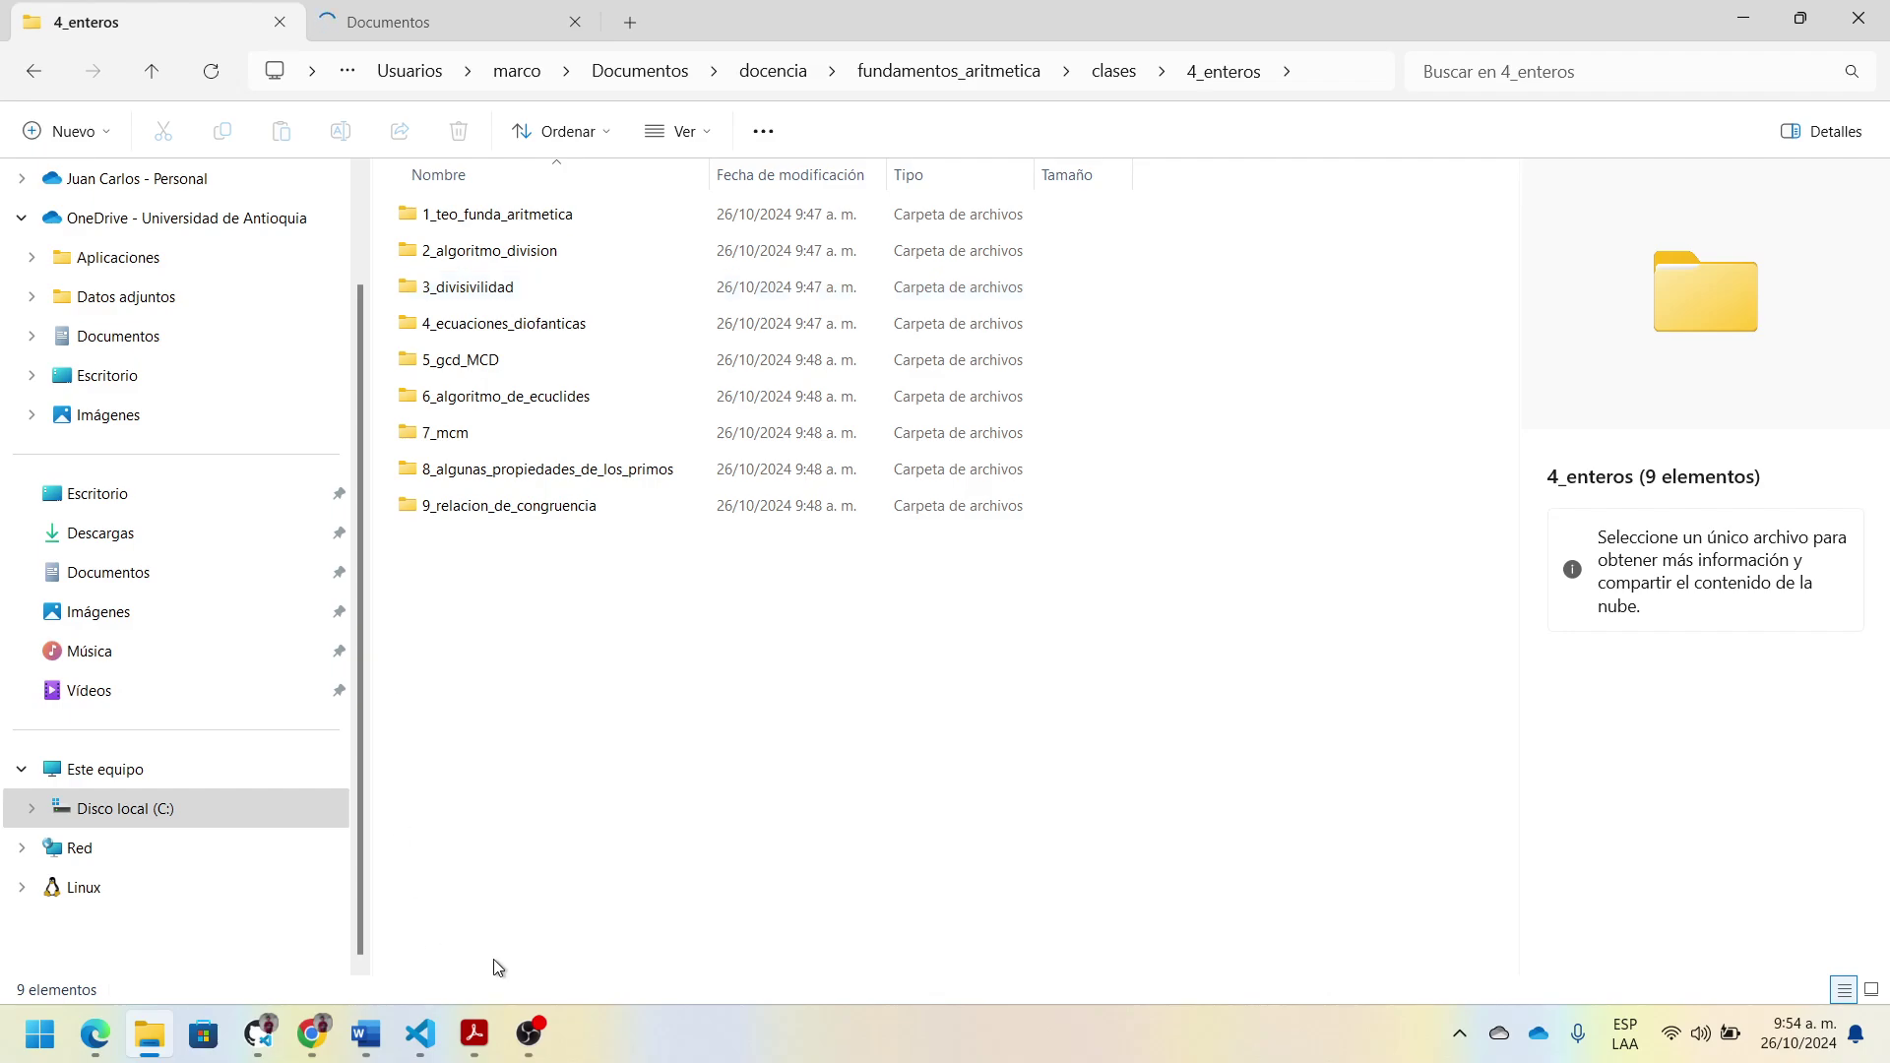
pyautogui.moveTo(458, 1046)
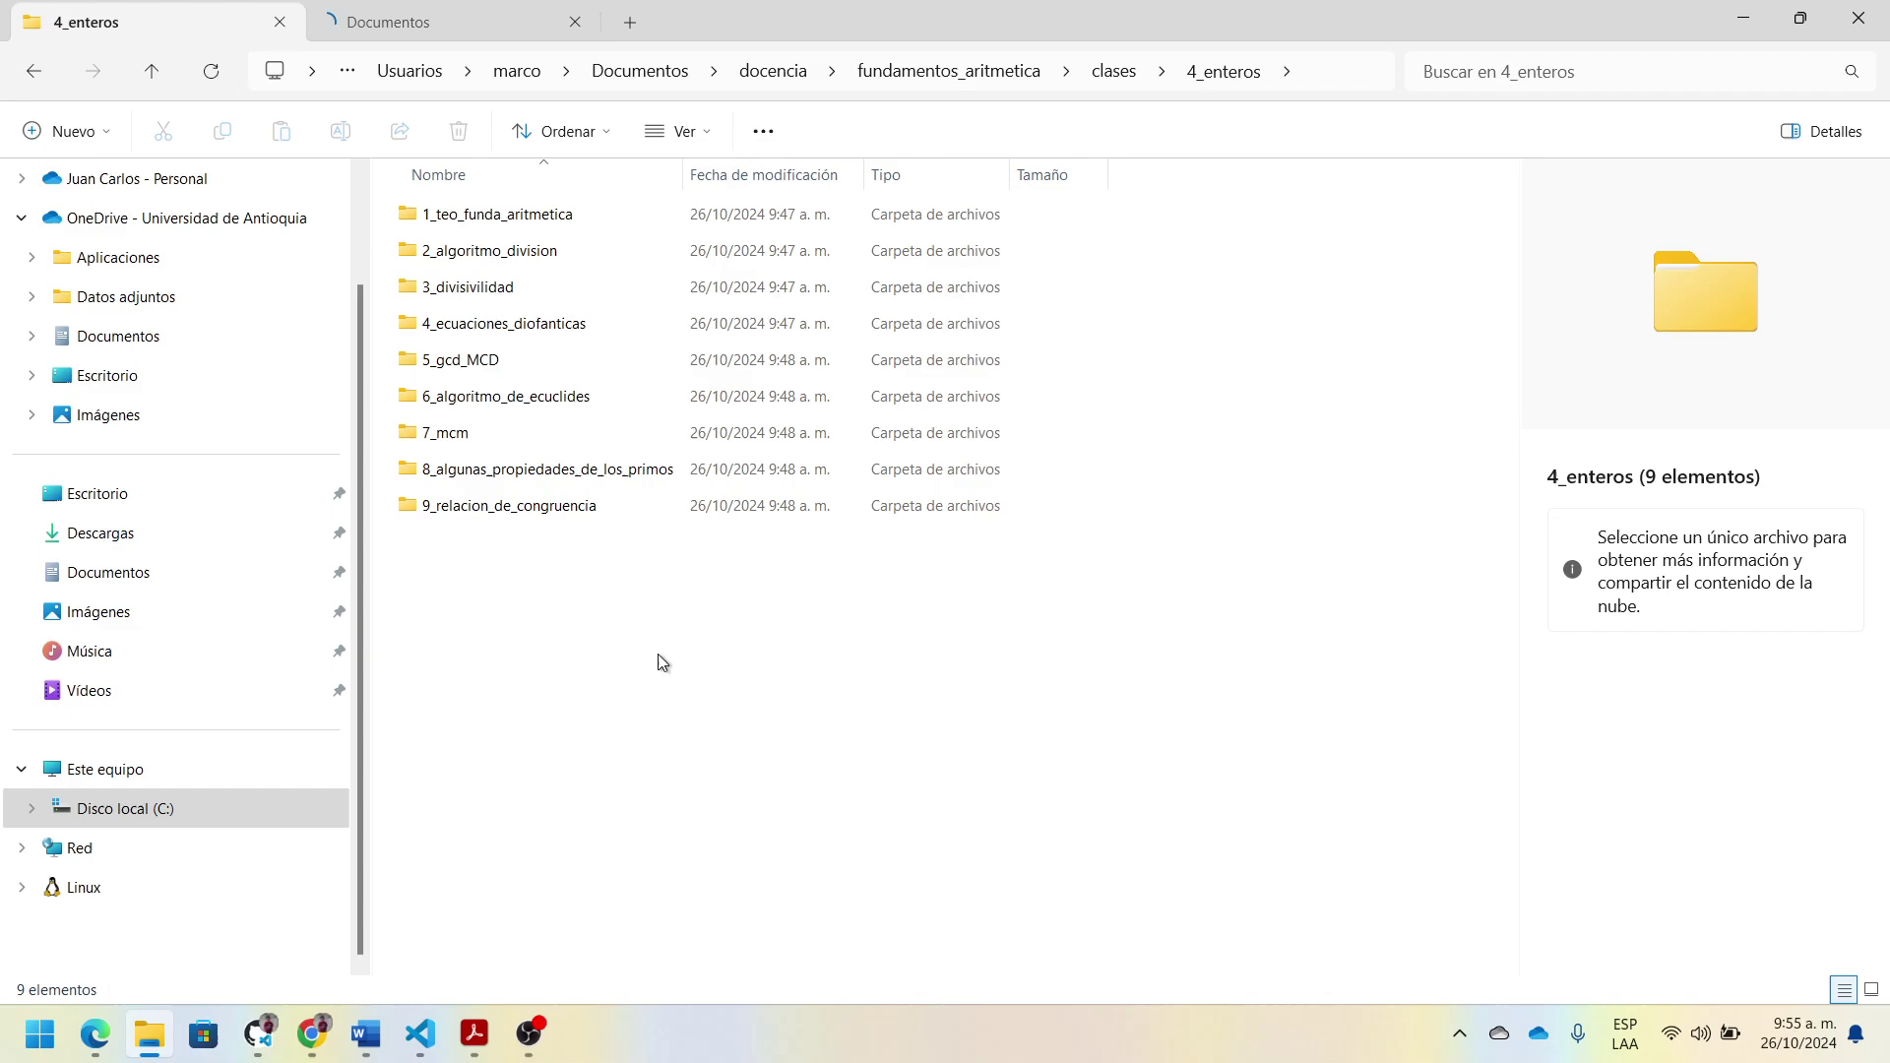
# Step: Go through the nine topic folders in 4_enteros one by one, from 1_teo_funda_aritmetica to 9_relacion_de_congruencia
pyautogui.click(474, 215)
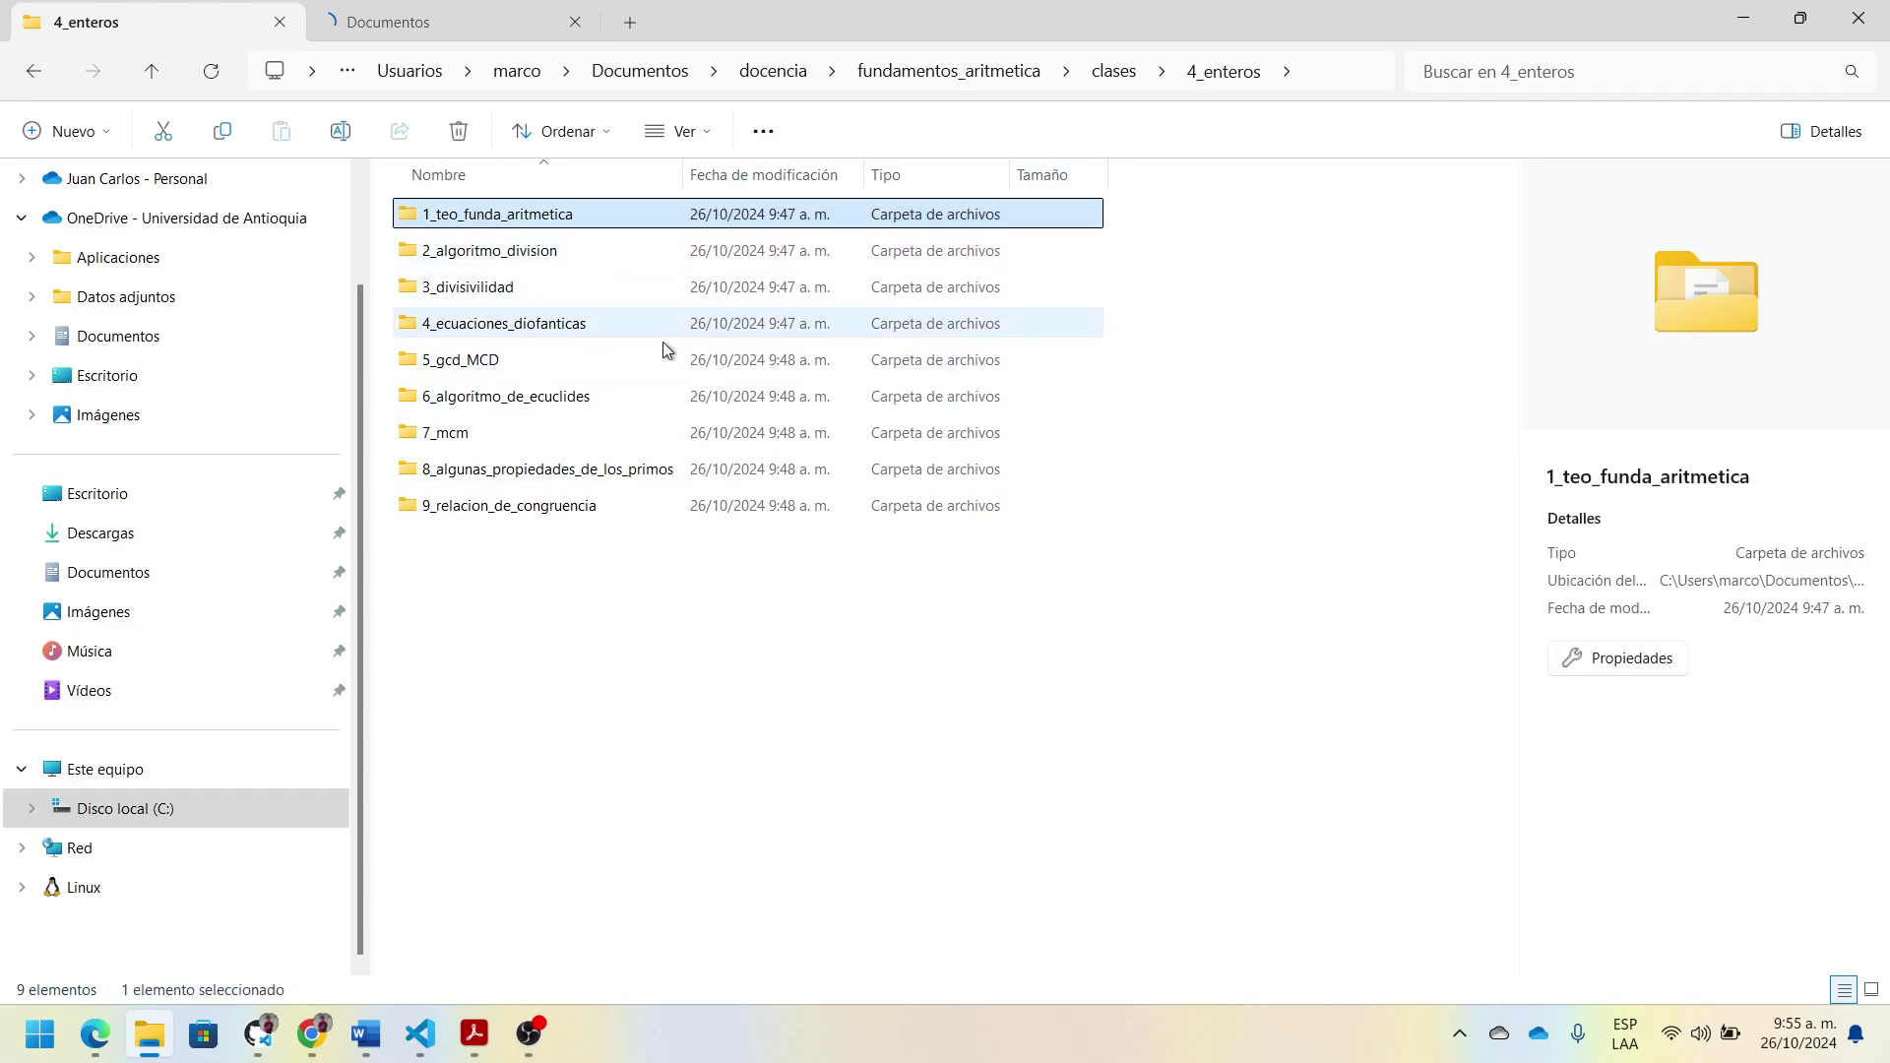
pyautogui.click(470, 254)
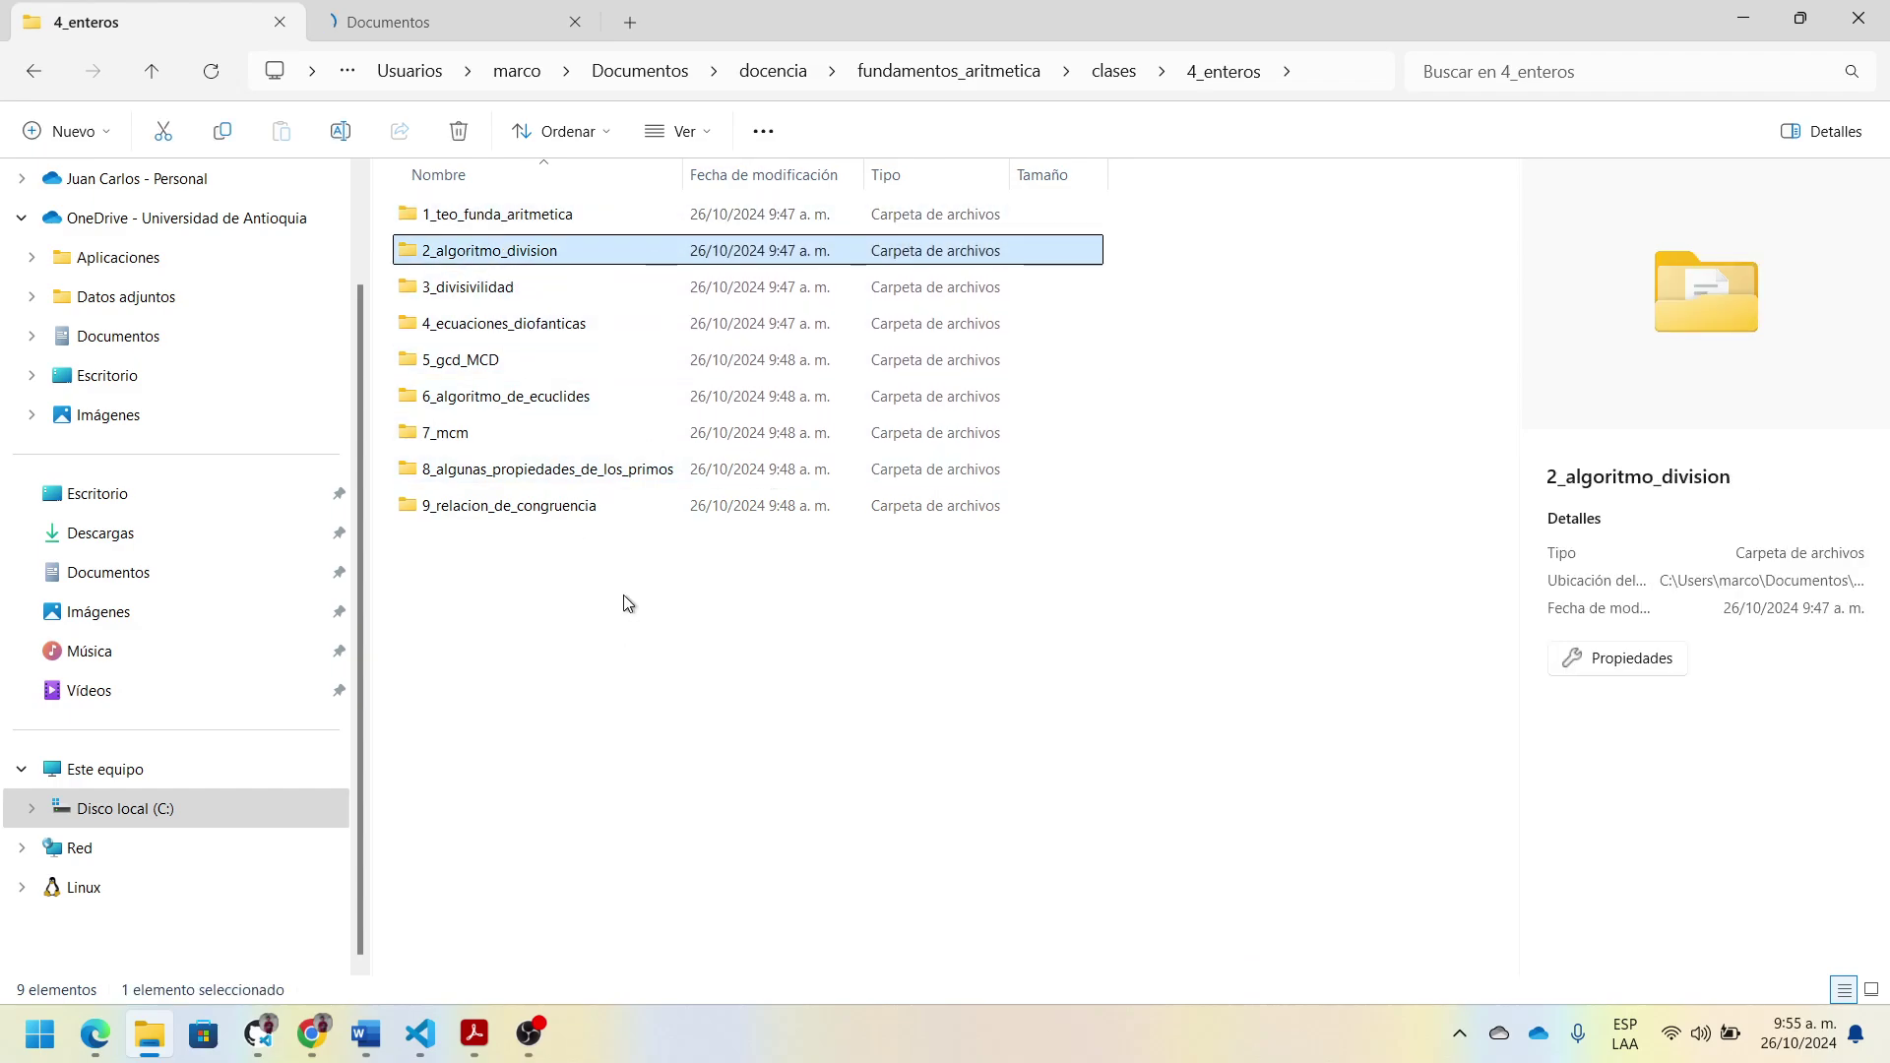
pyautogui.click(492, 295)
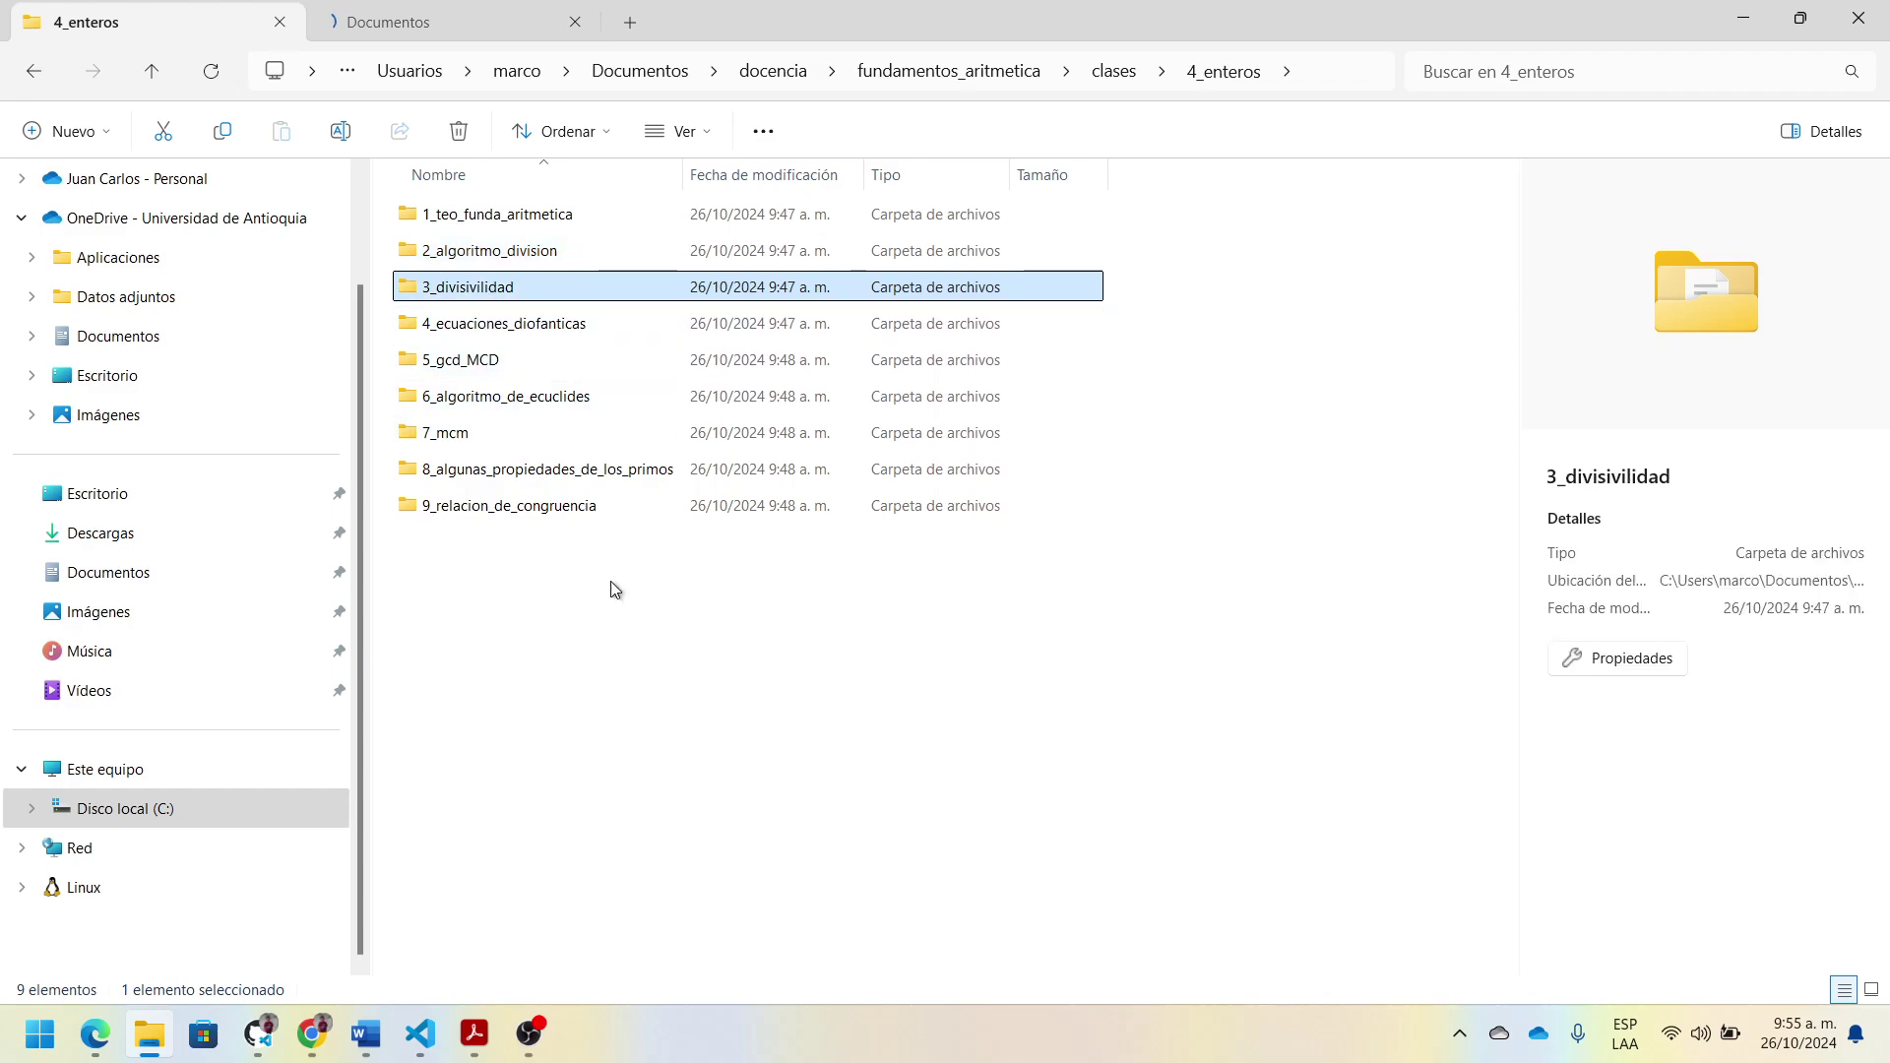
pyautogui.click(540, 322)
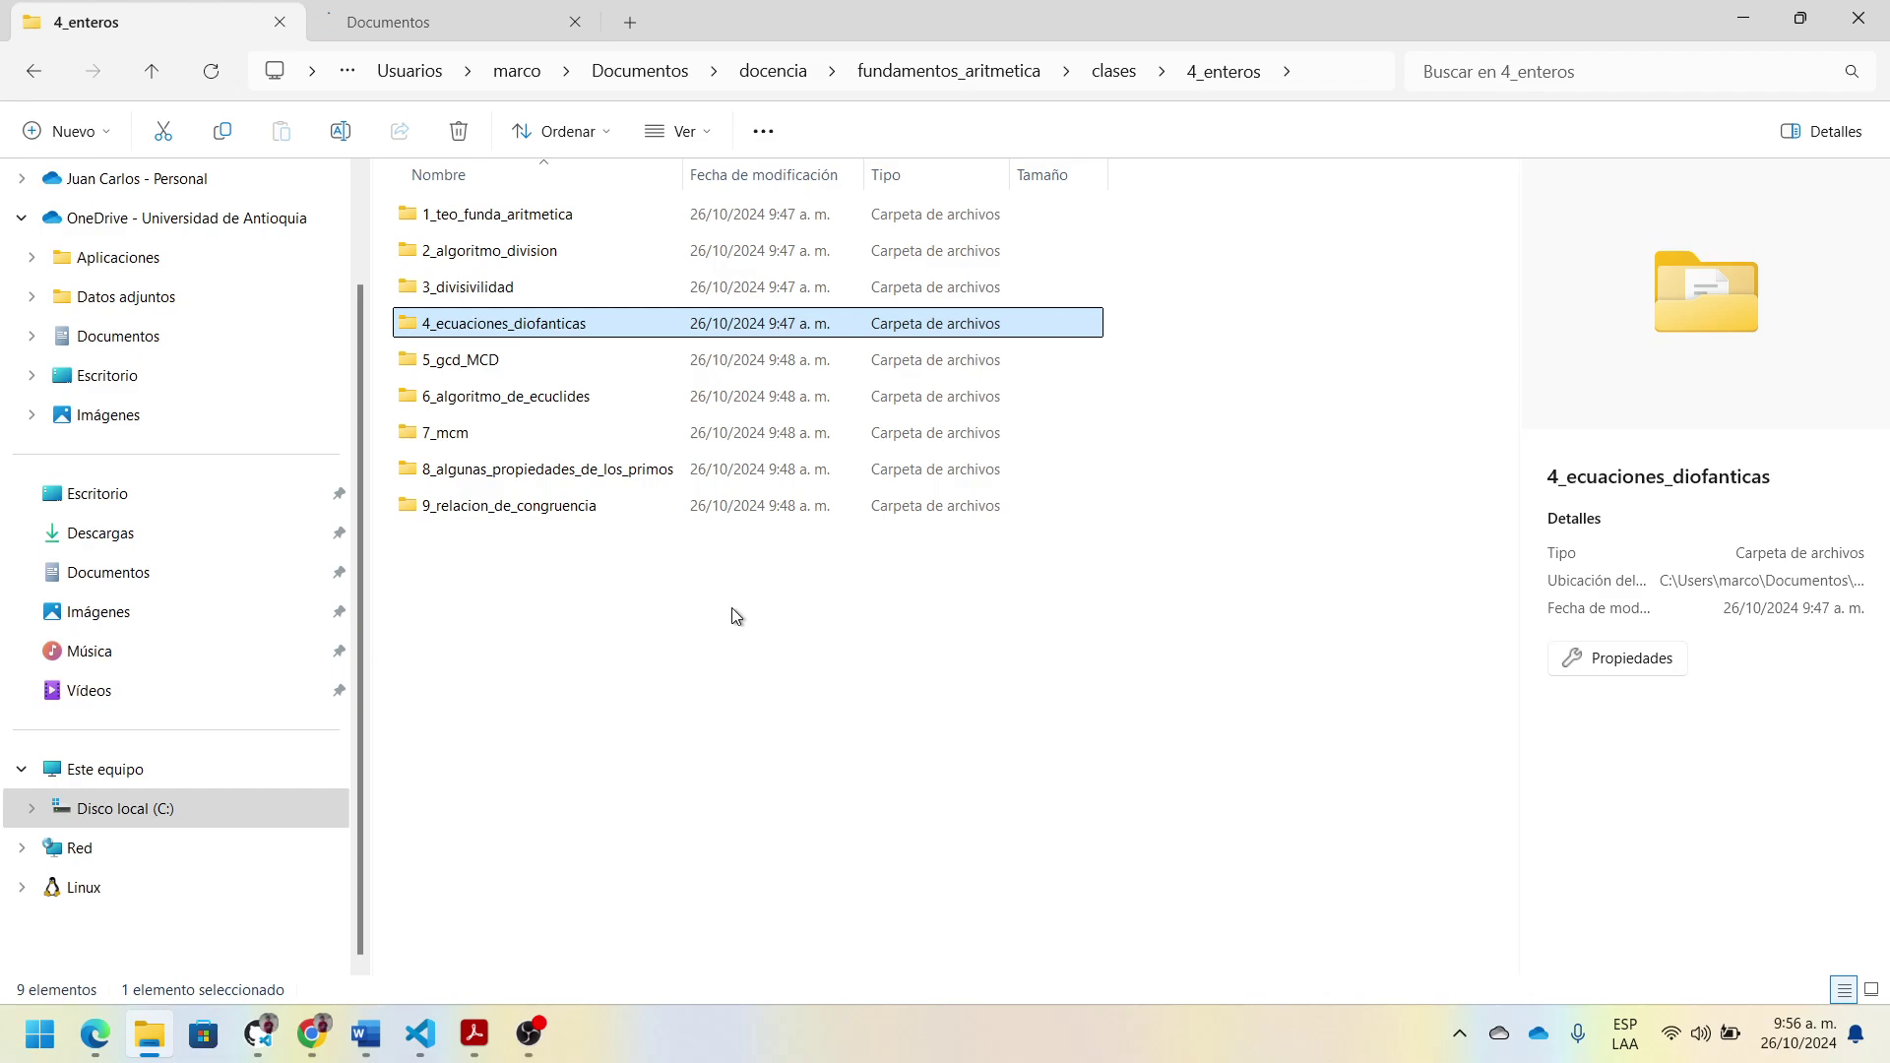
pyautogui.click(487, 361)
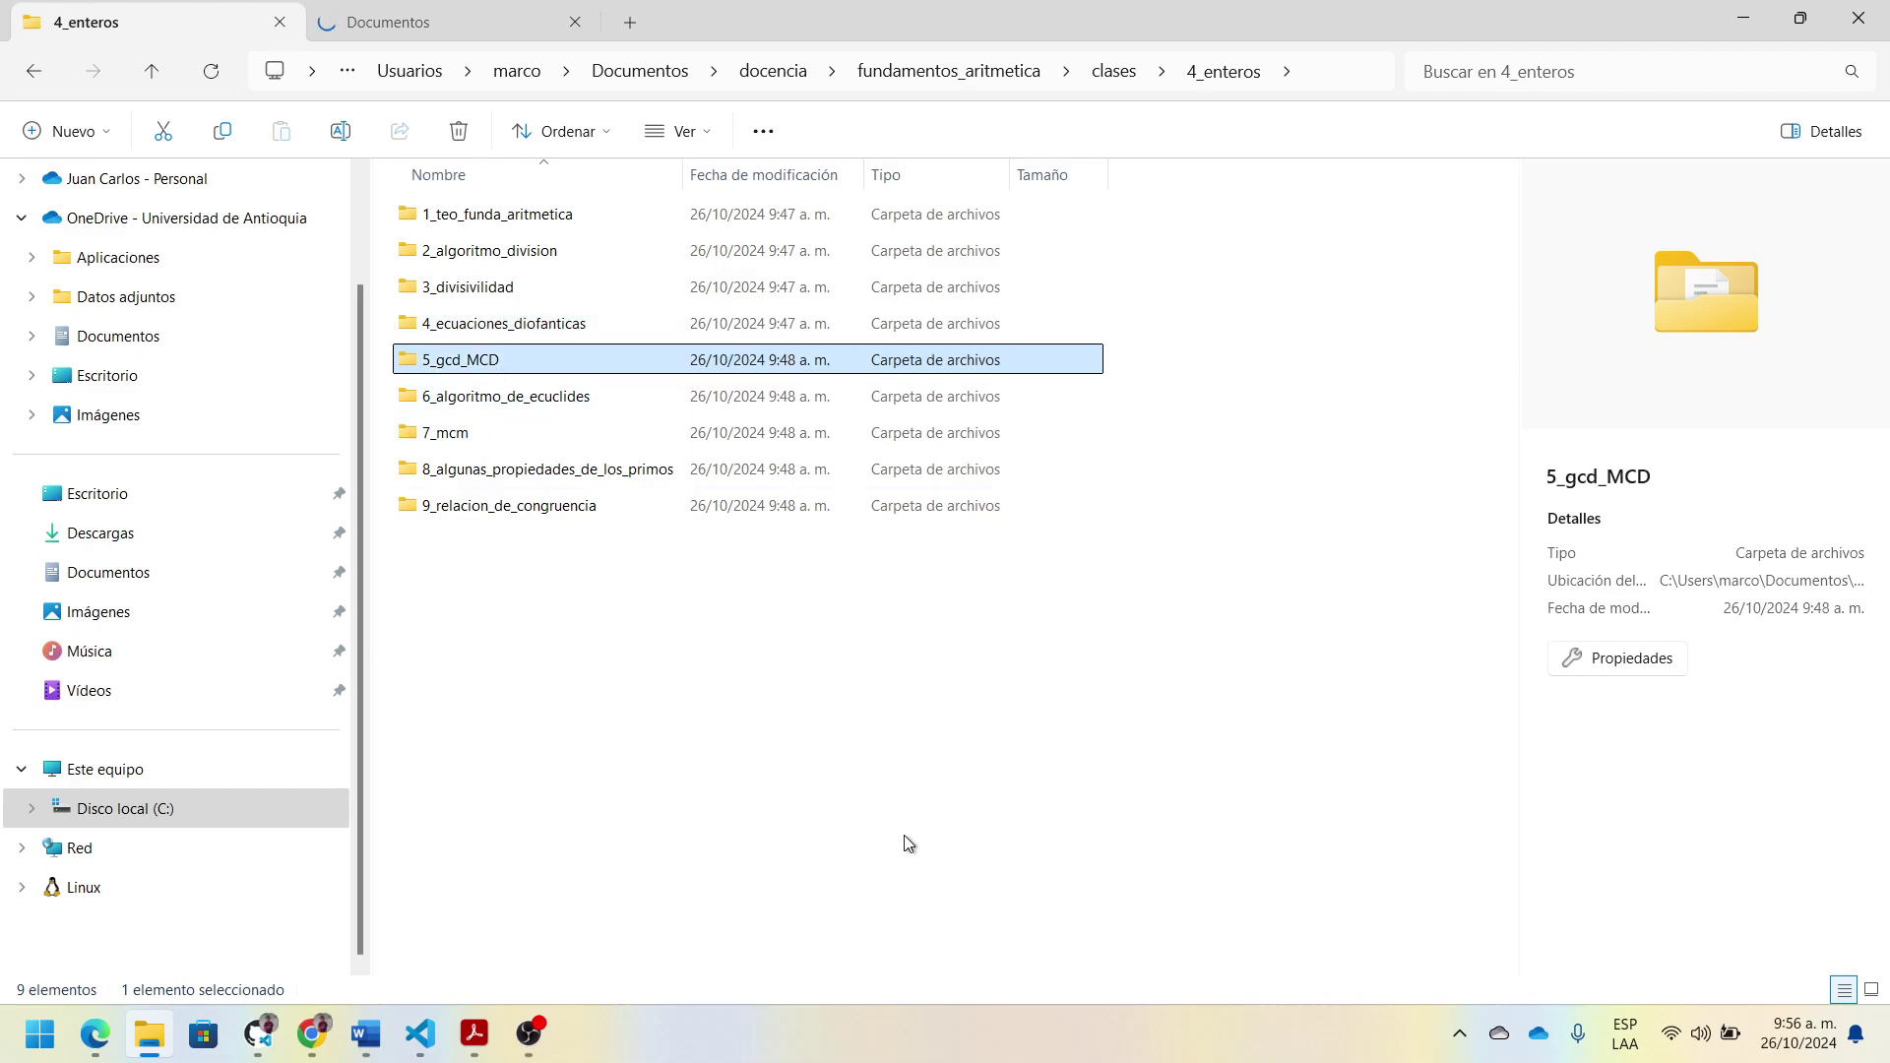
pyautogui.click(571, 396)
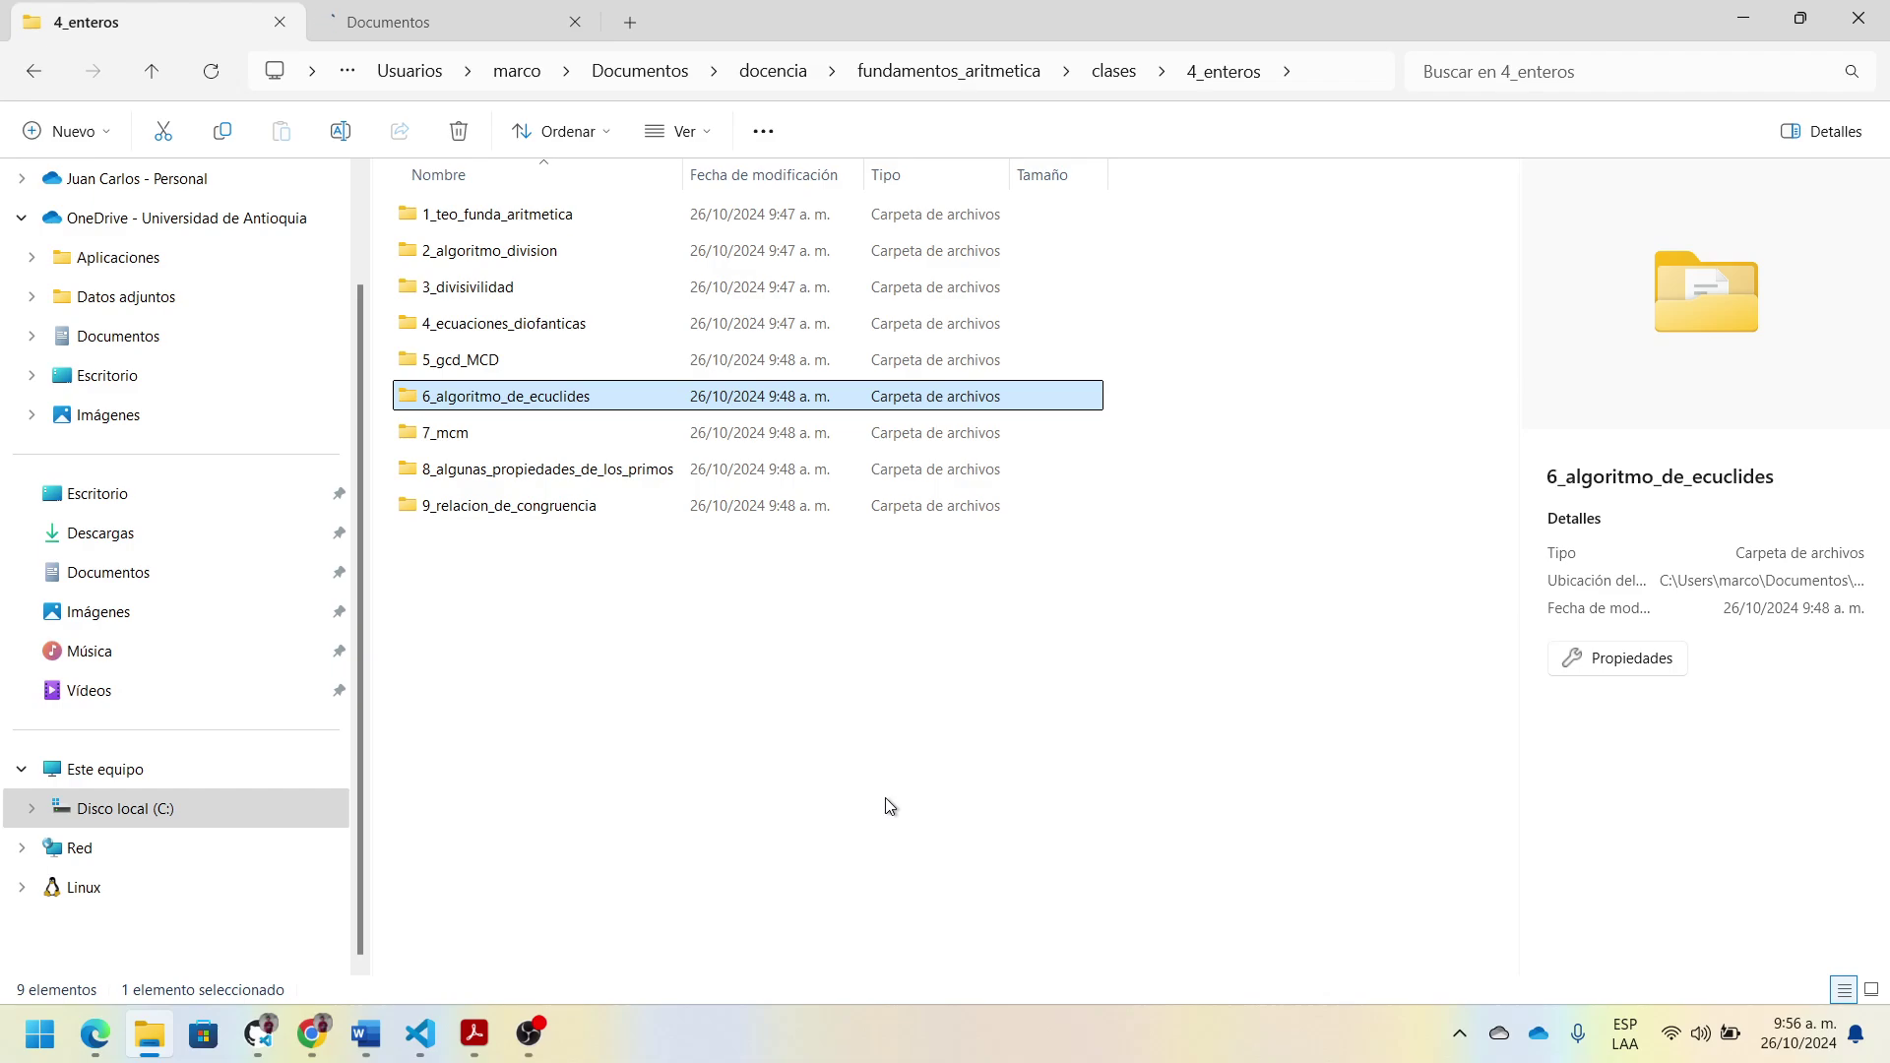
pyautogui.click(505, 439)
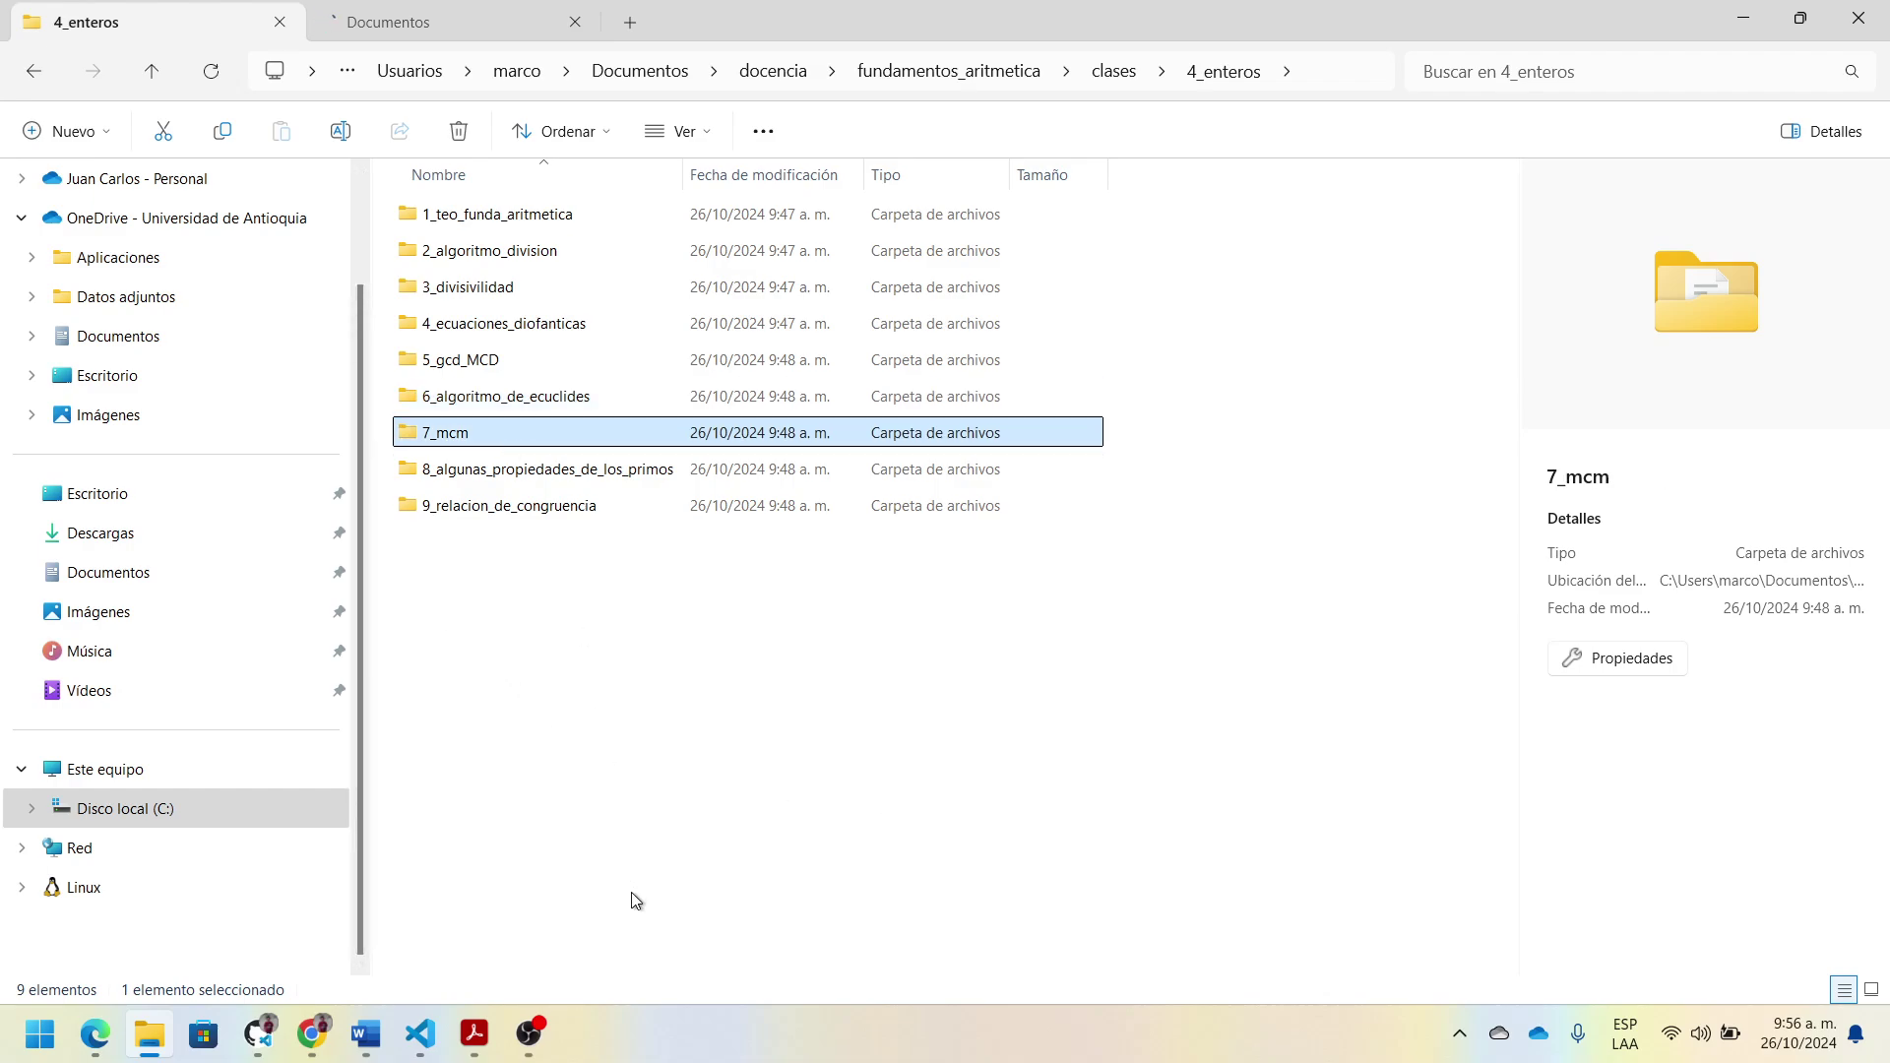
pyautogui.click(753, 918)
pyautogui.click(560, 474)
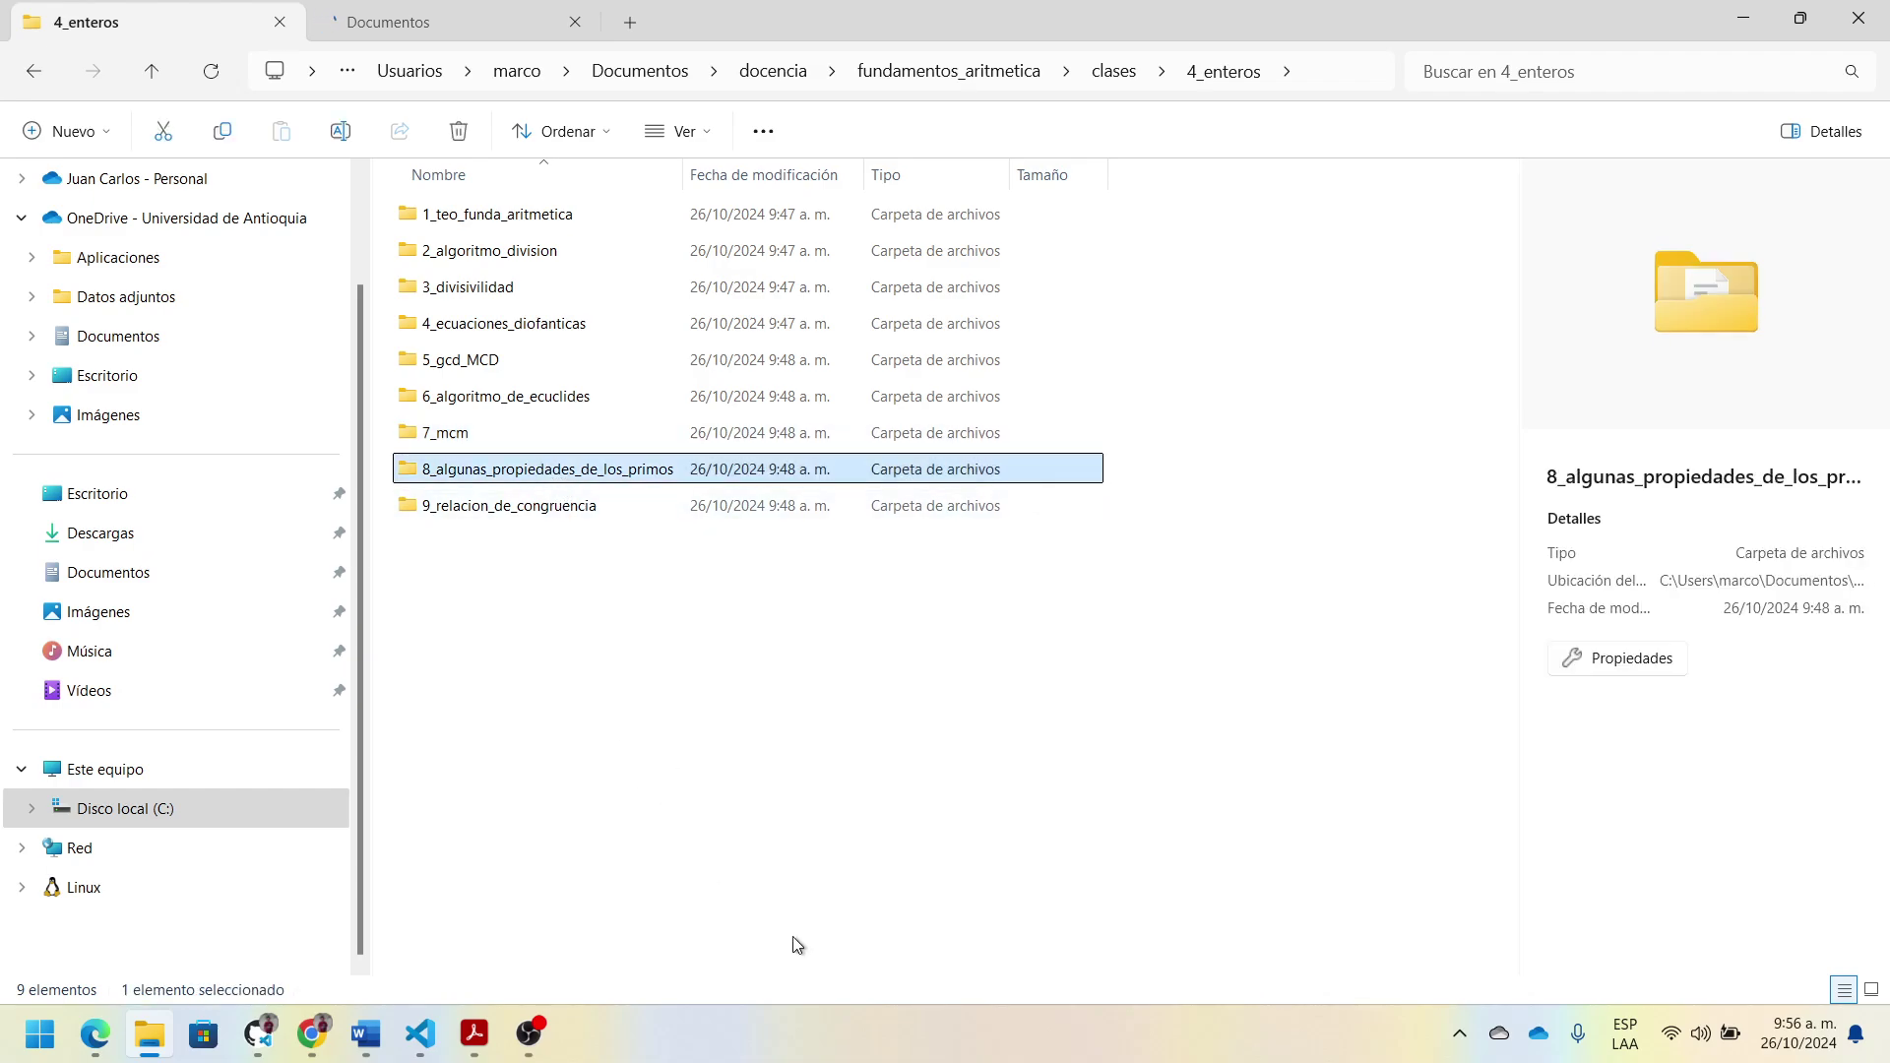
pyautogui.click(684, 746)
pyautogui.click(552, 505)
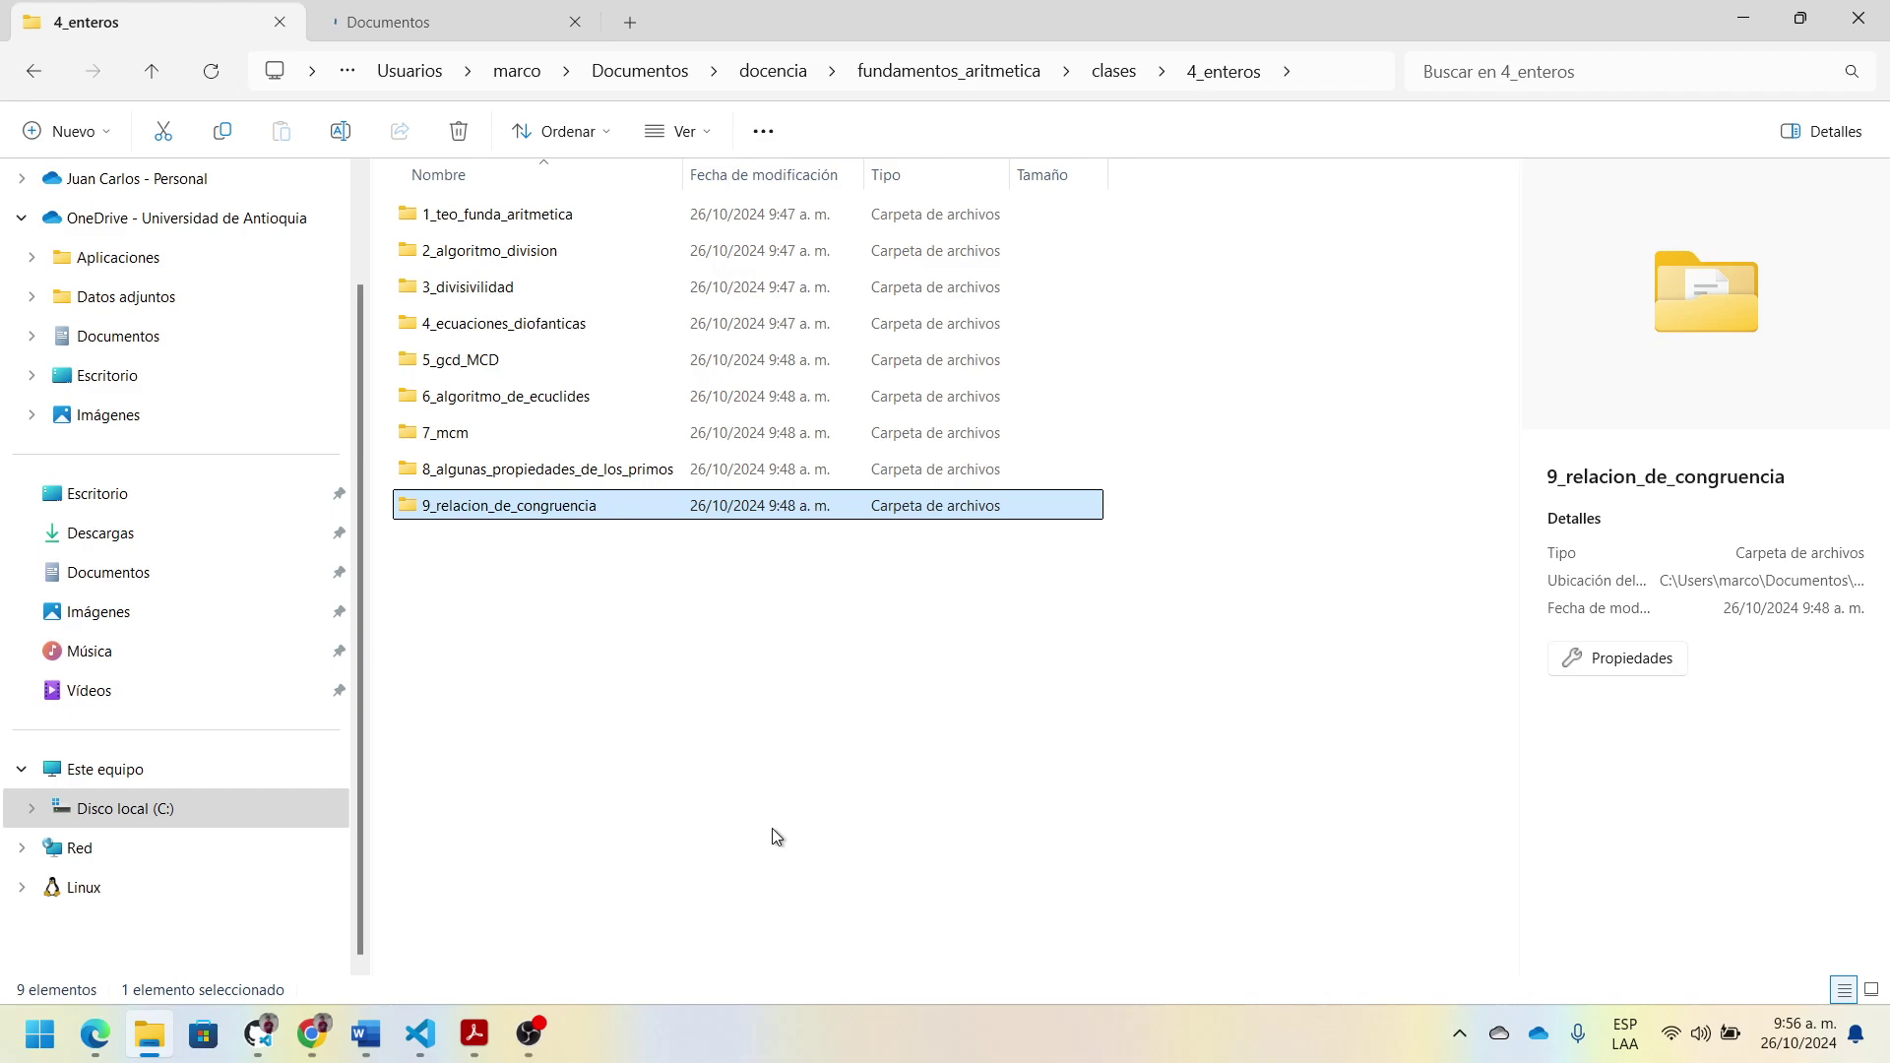
pyautogui.click(756, 795)
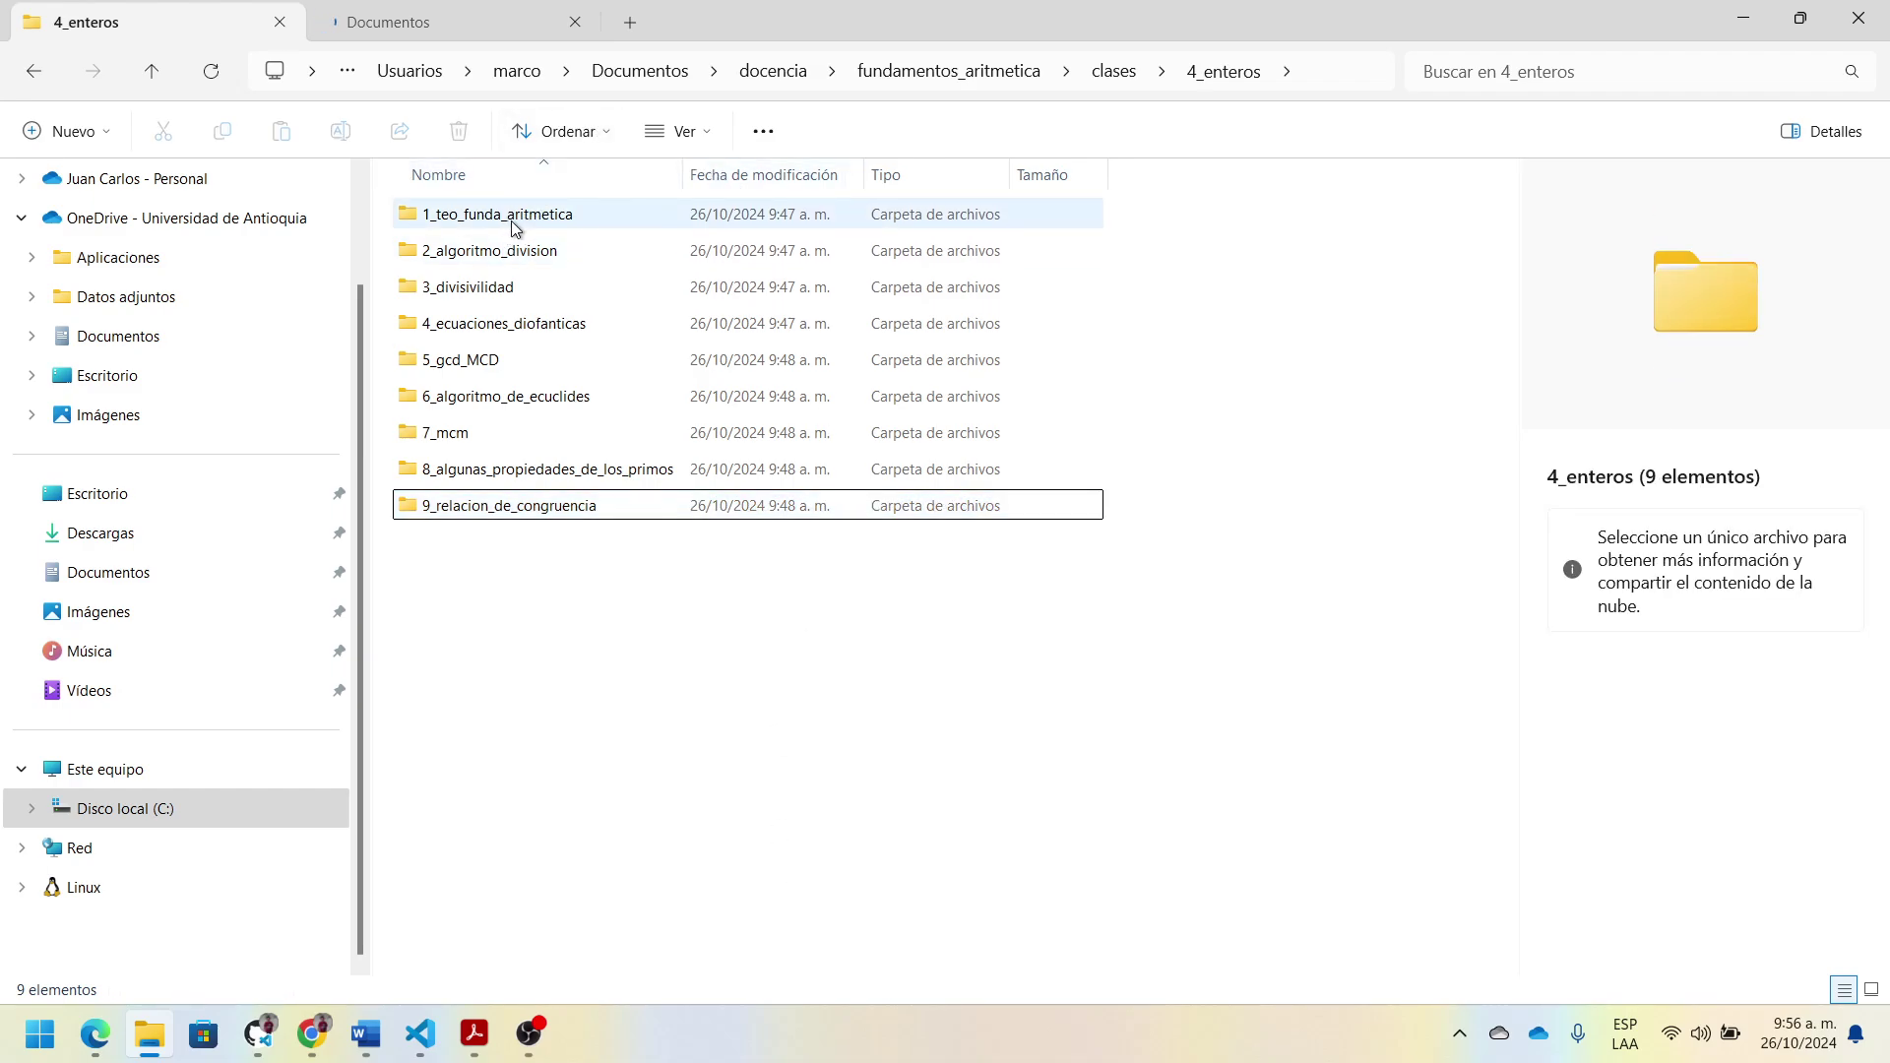
# Step: In the 1_teo_funda_aritmetica folder, rename the evaluation notebook to 2_evaluacion_tarea_quiz_parcial_oral
pyautogui.doubleClick(510, 218)
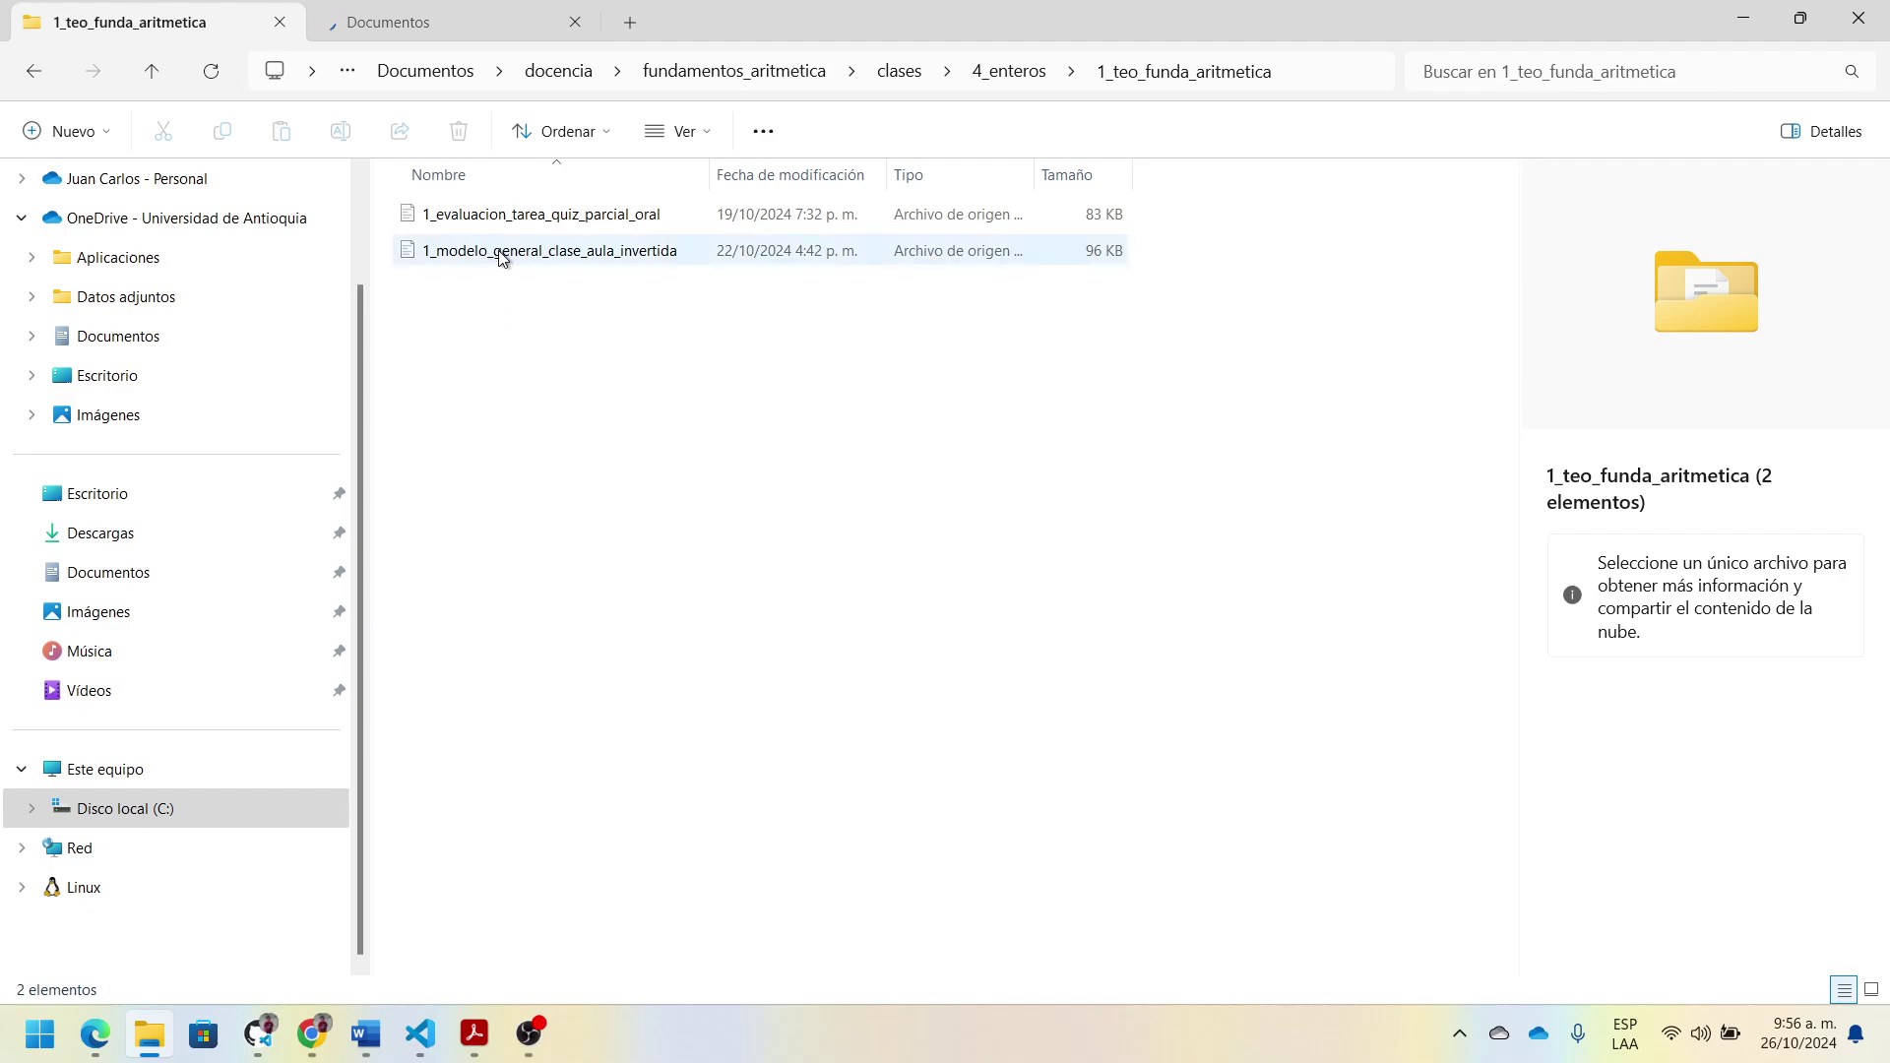
pyautogui.press('Down')
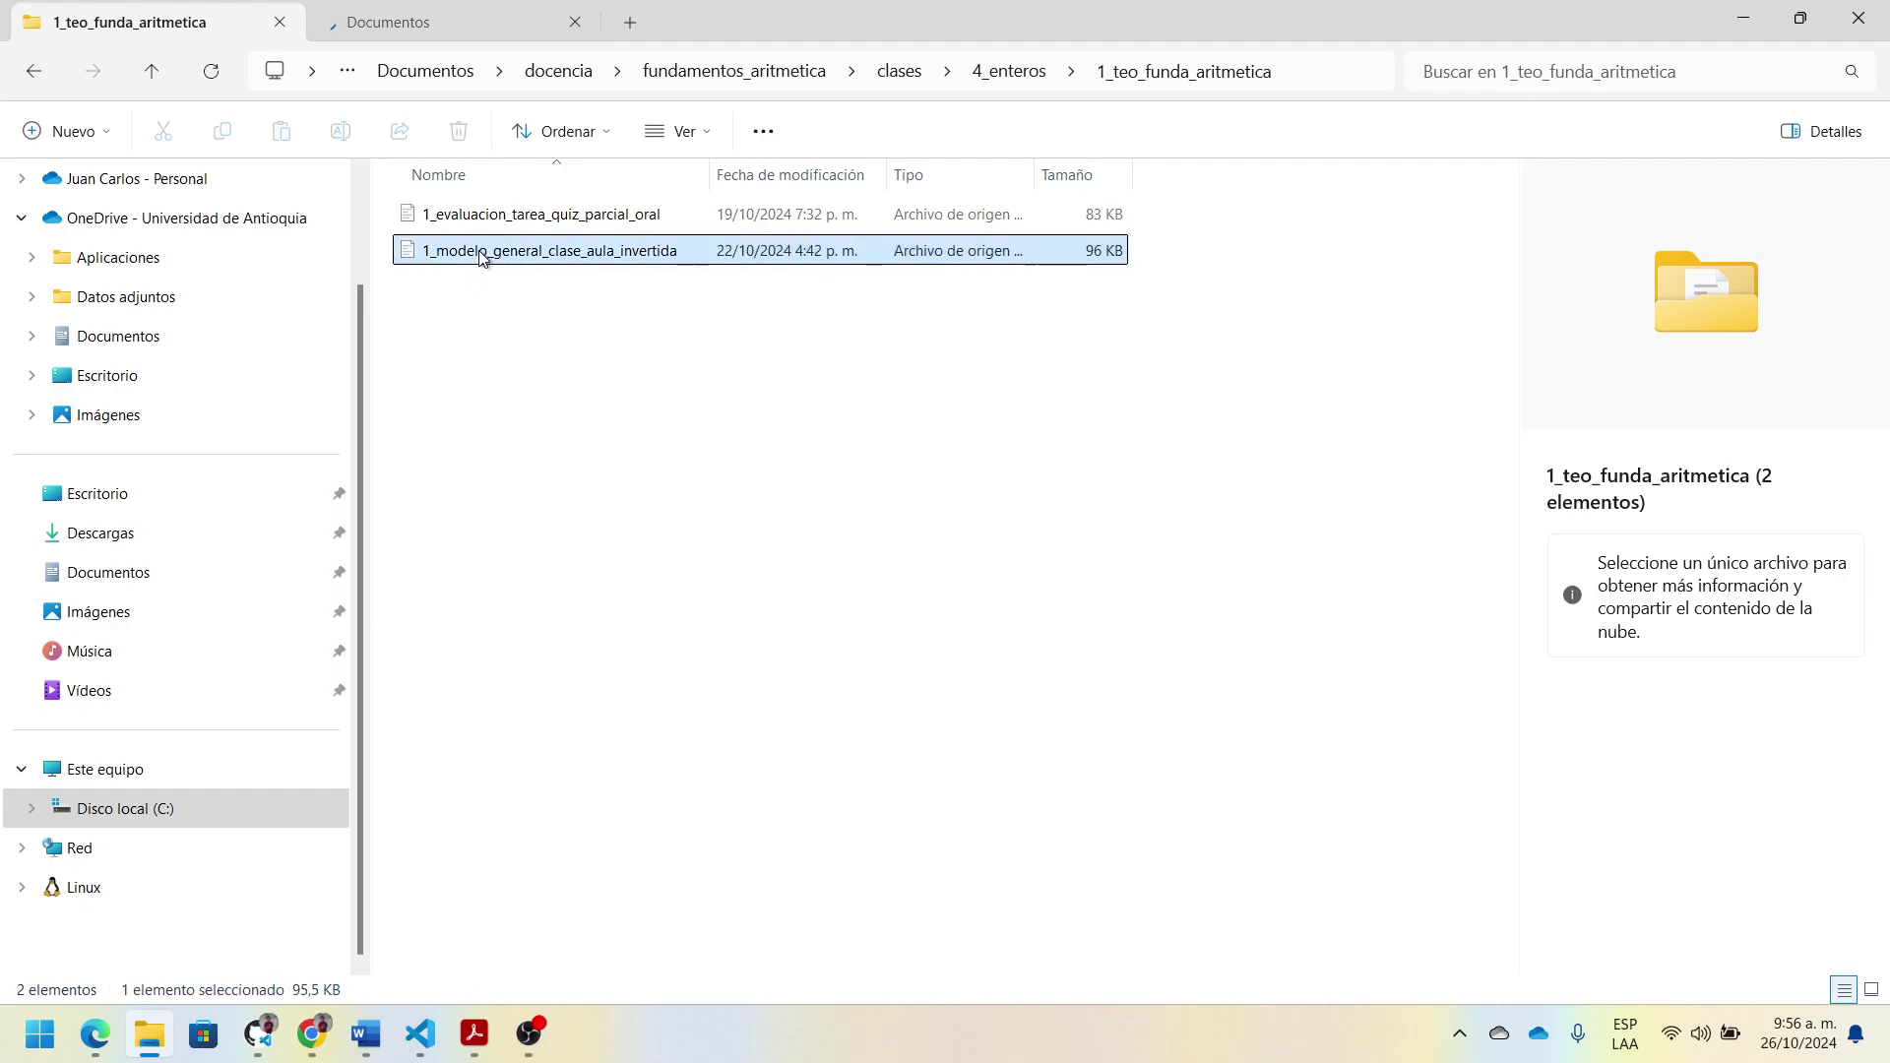
pyautogui.click(484, 216)
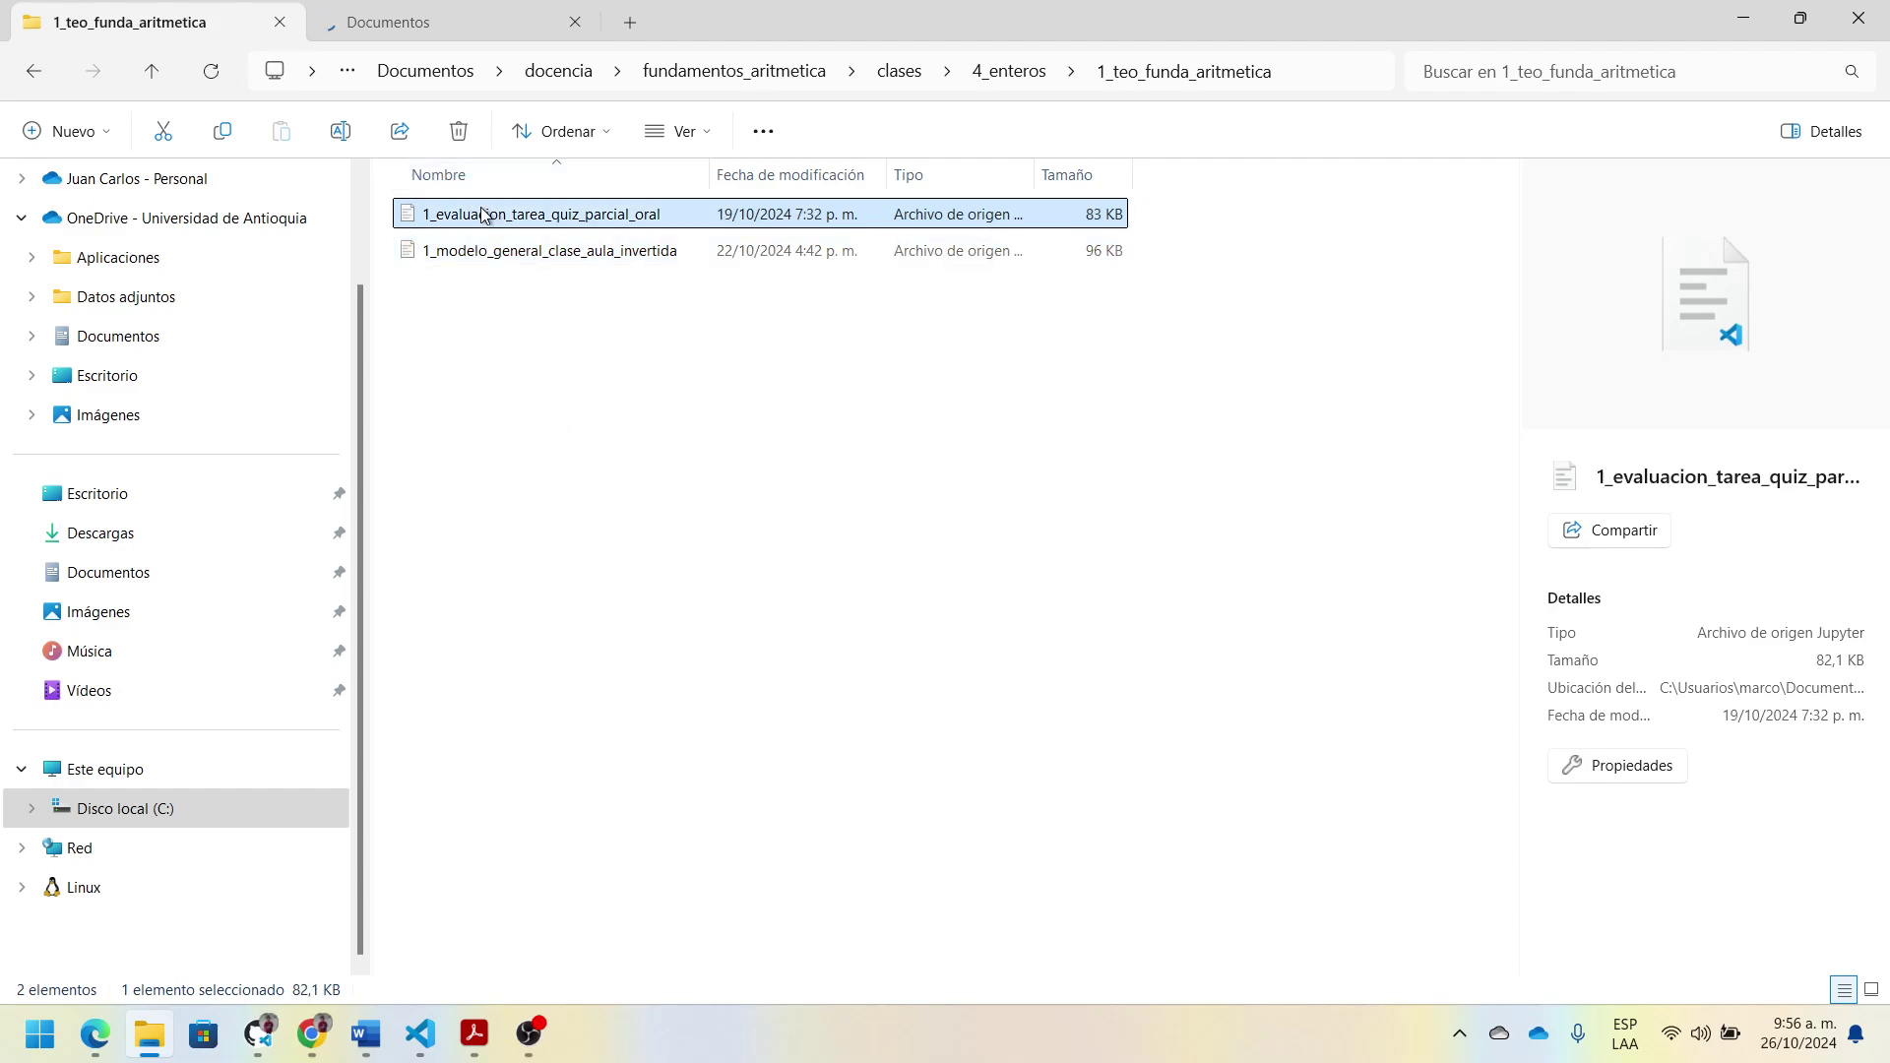
pyautogui.rightClick(485, 215)
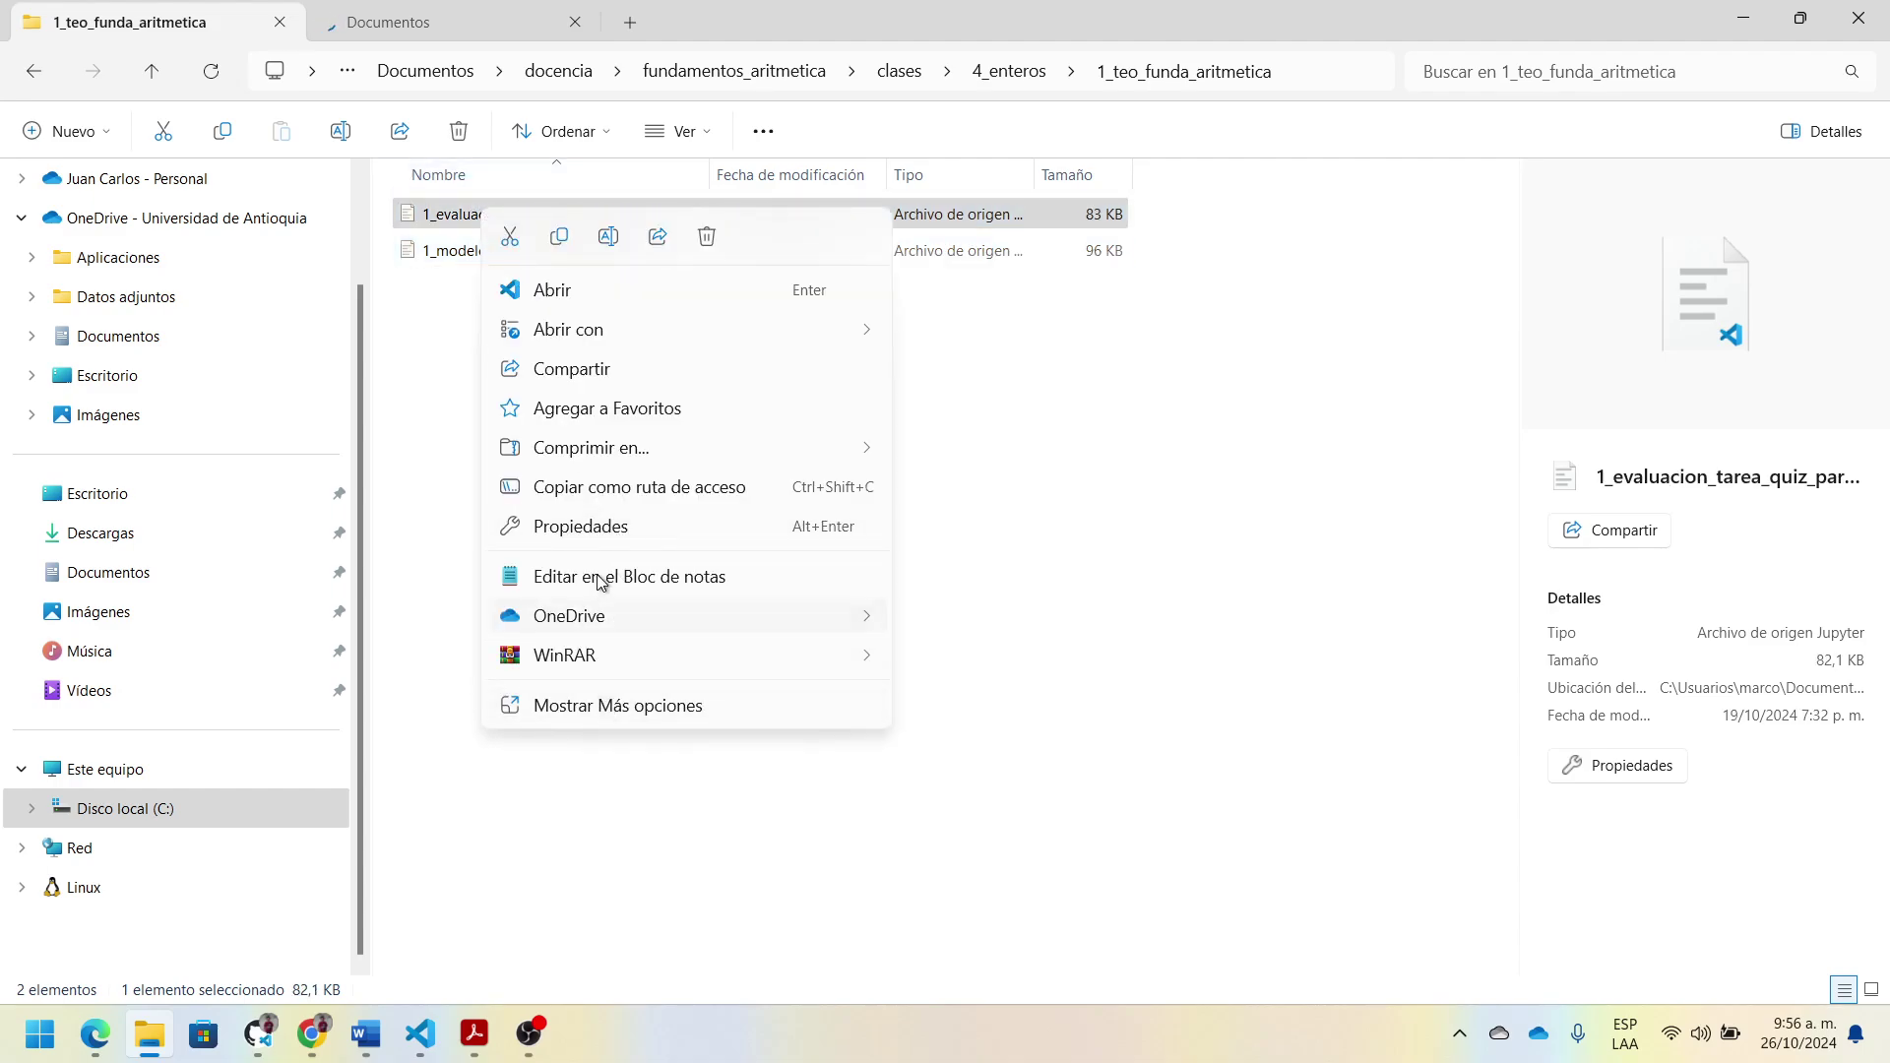
pyautogui.click(404, 337)
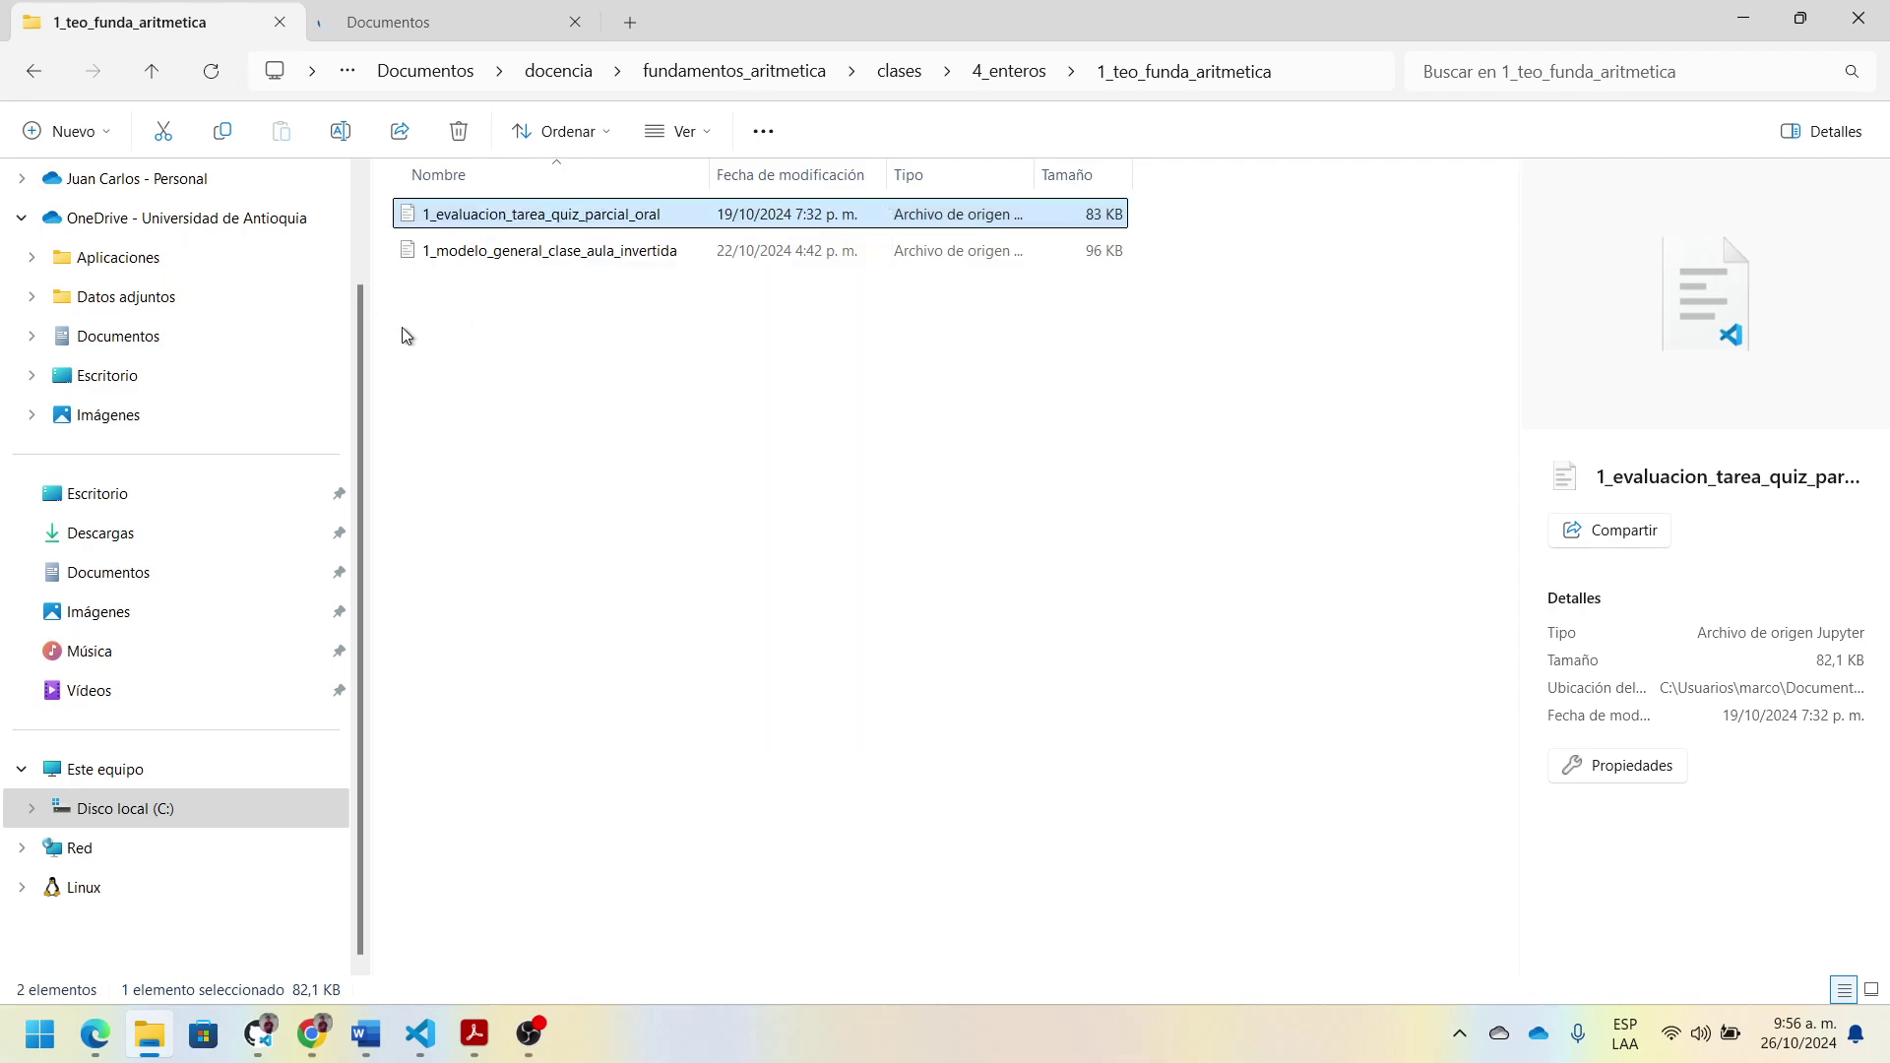
pyautogui.click(438, 222)
pyautogui.click(434, 216)
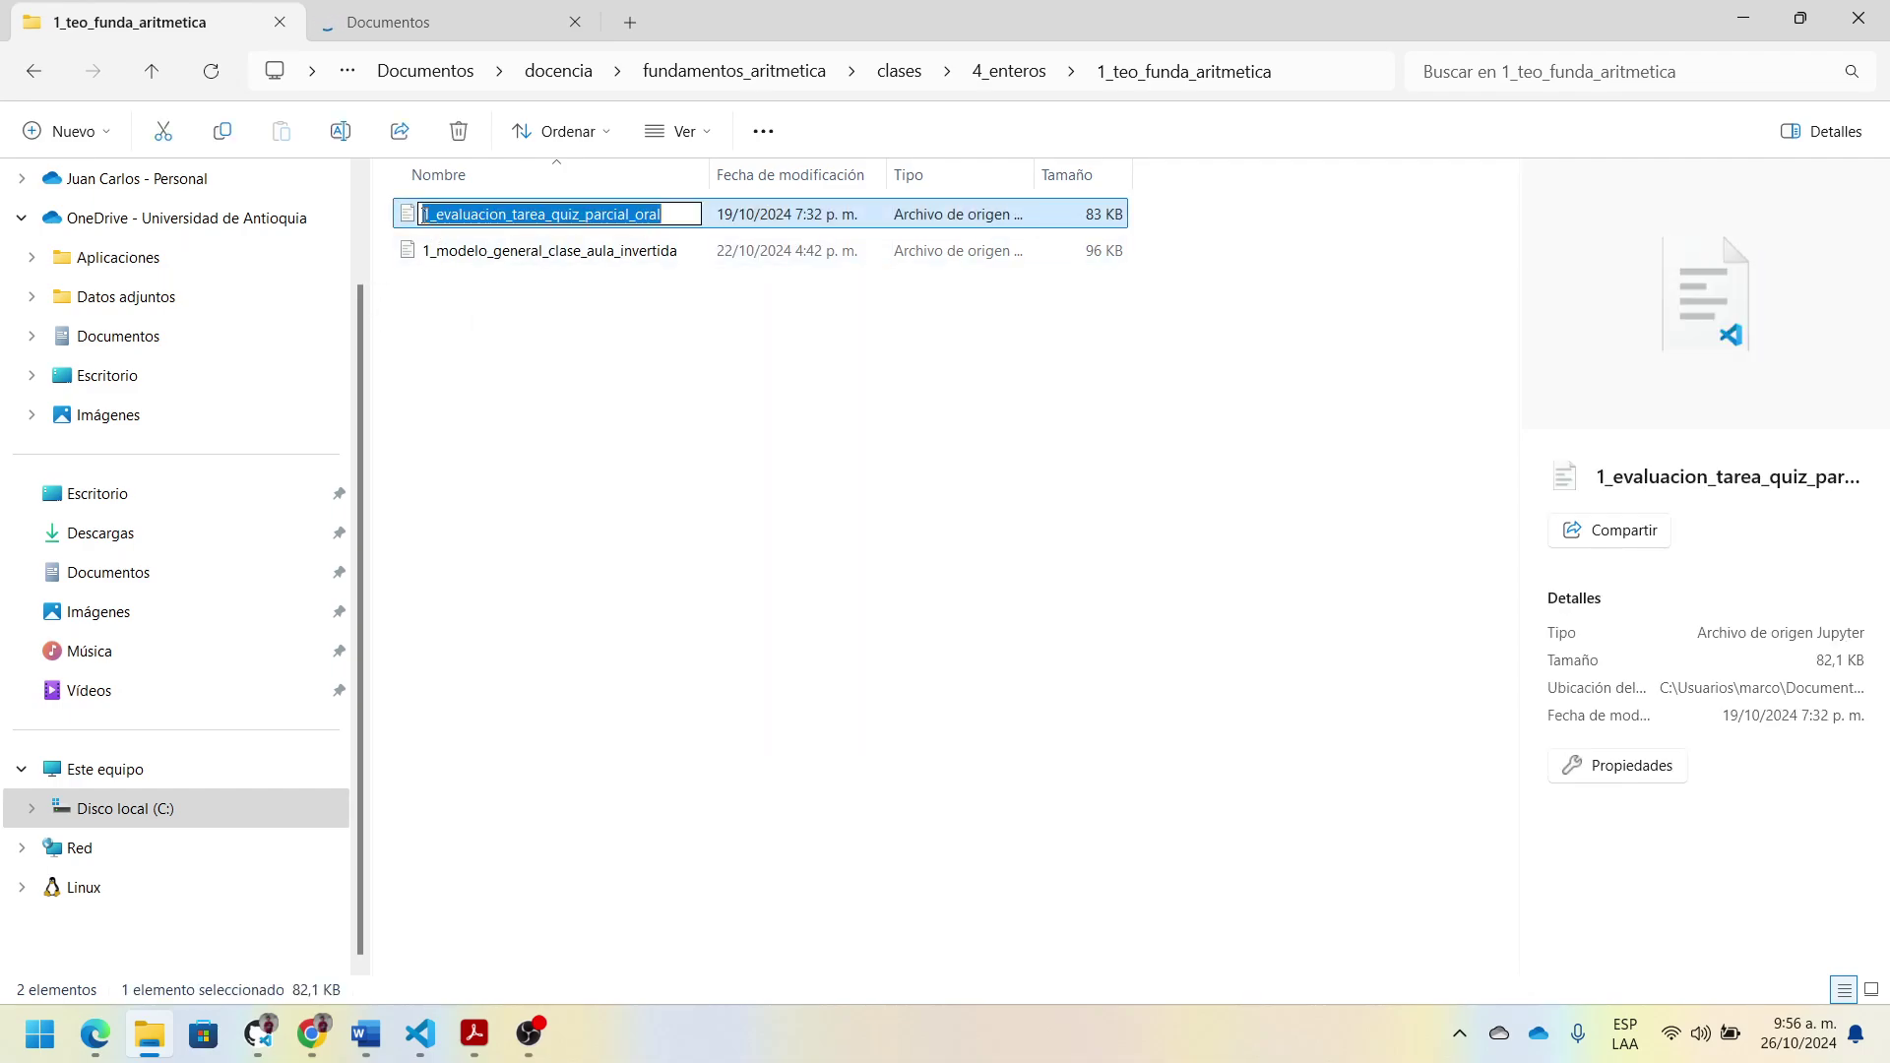
pyautogui.press('Home')
pyautogui.press('Delete')
pyautogui.write('2')
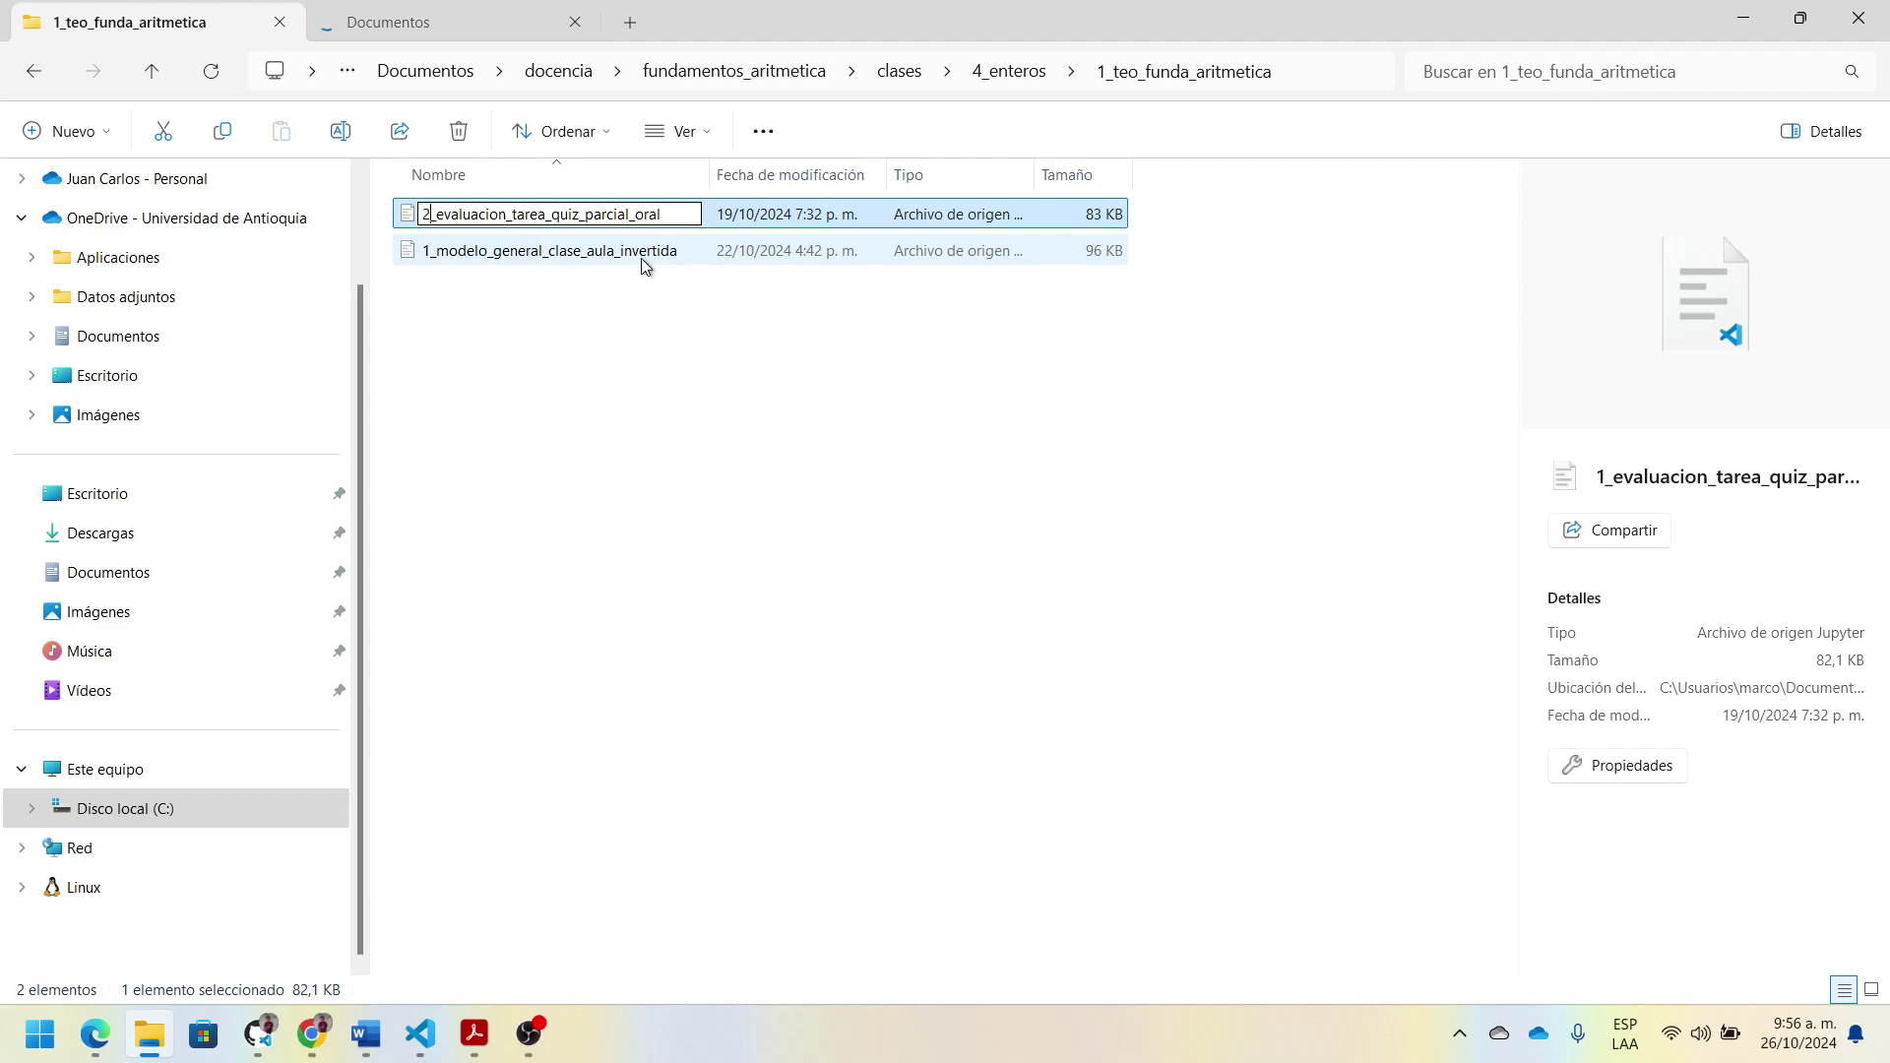
pyautogui.press('Return')
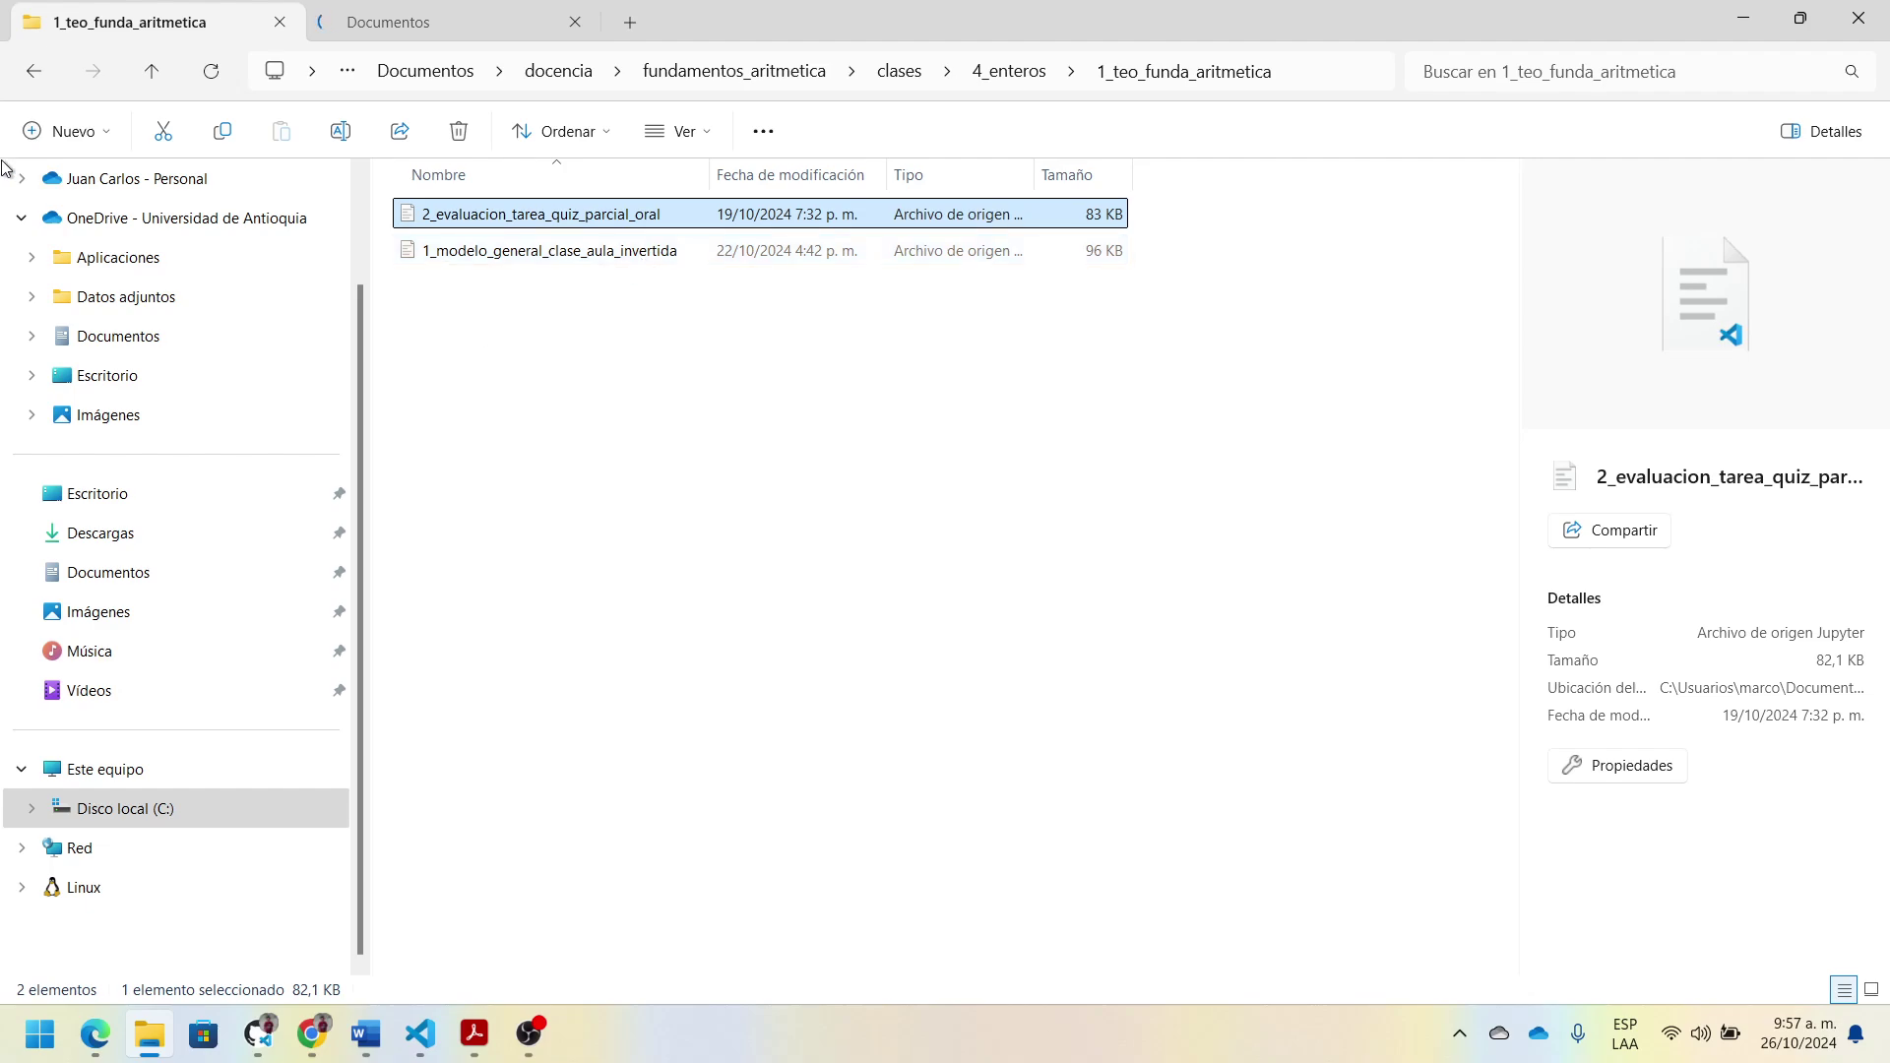
# Step: Rename the flipped-classroom model notebook in the 1_teo_funda_aritmetica folder as 1_teo_funda_aritmetica
pyautogui.click(536, 258)
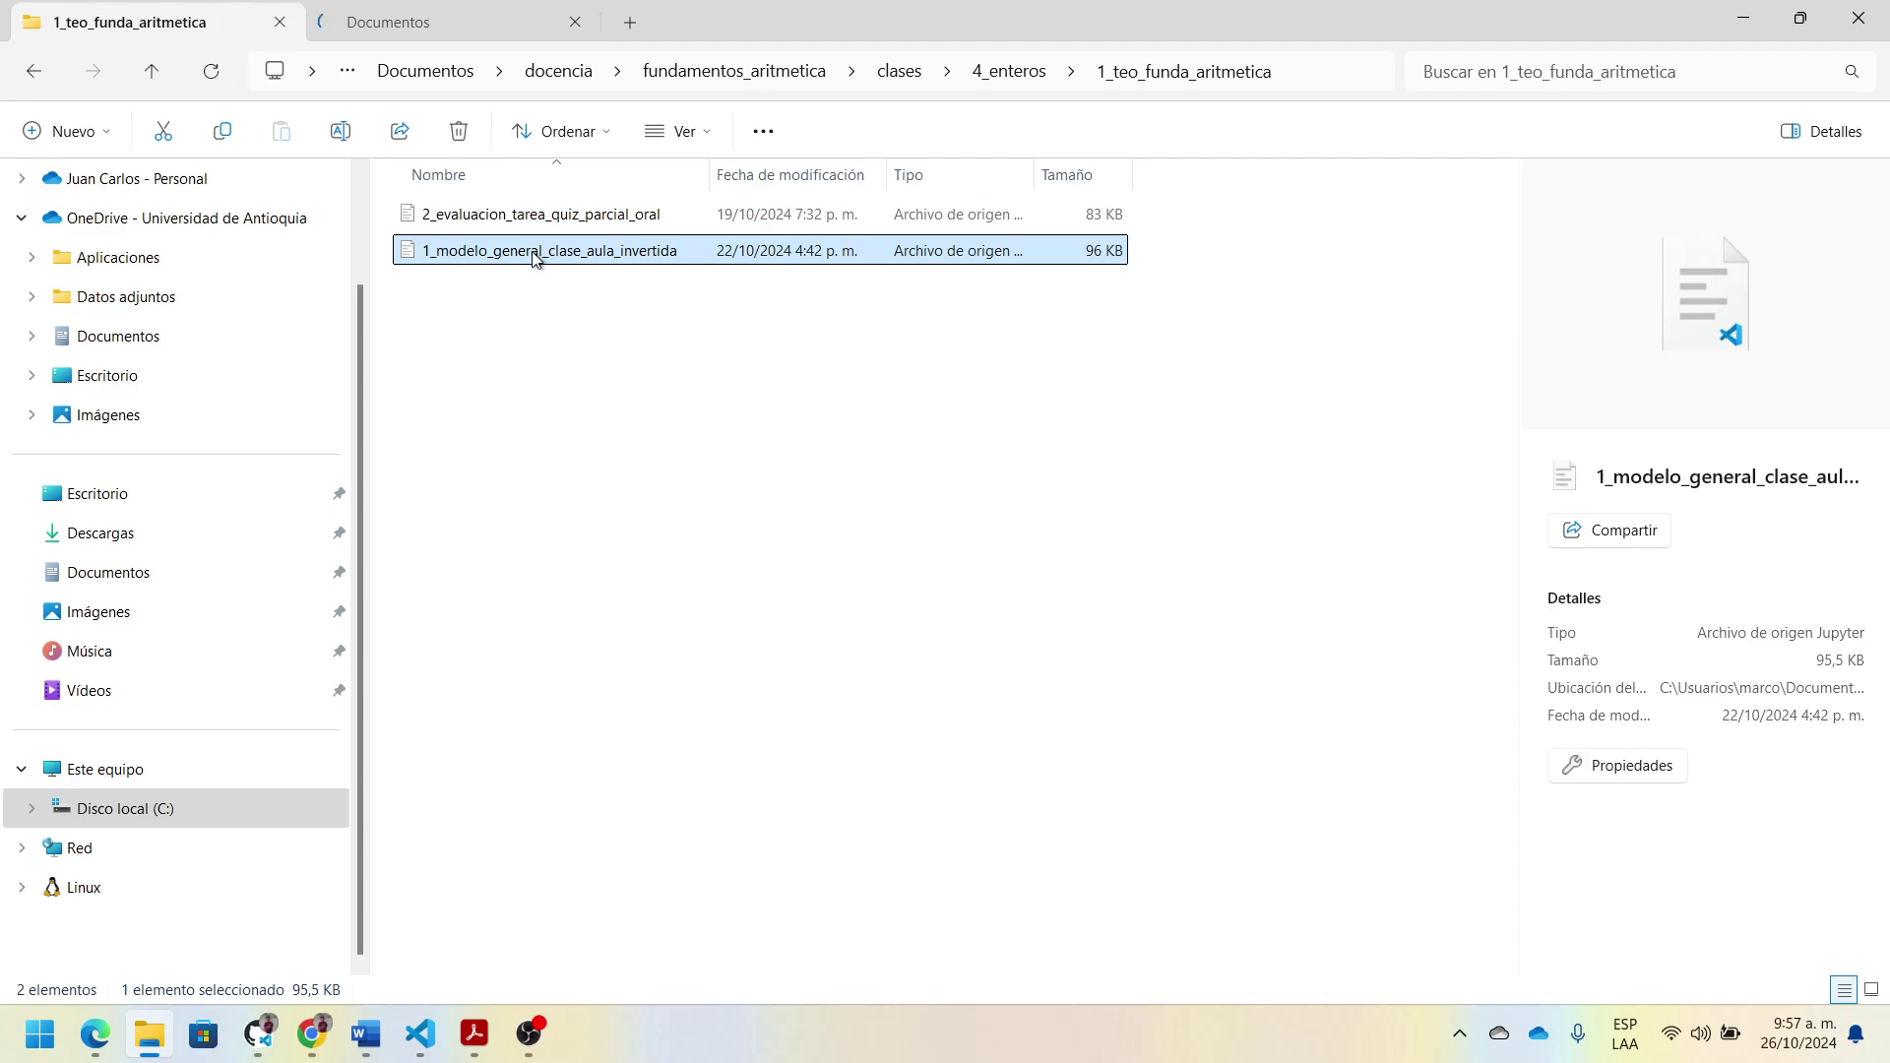
pyautogui.click(535, 256)
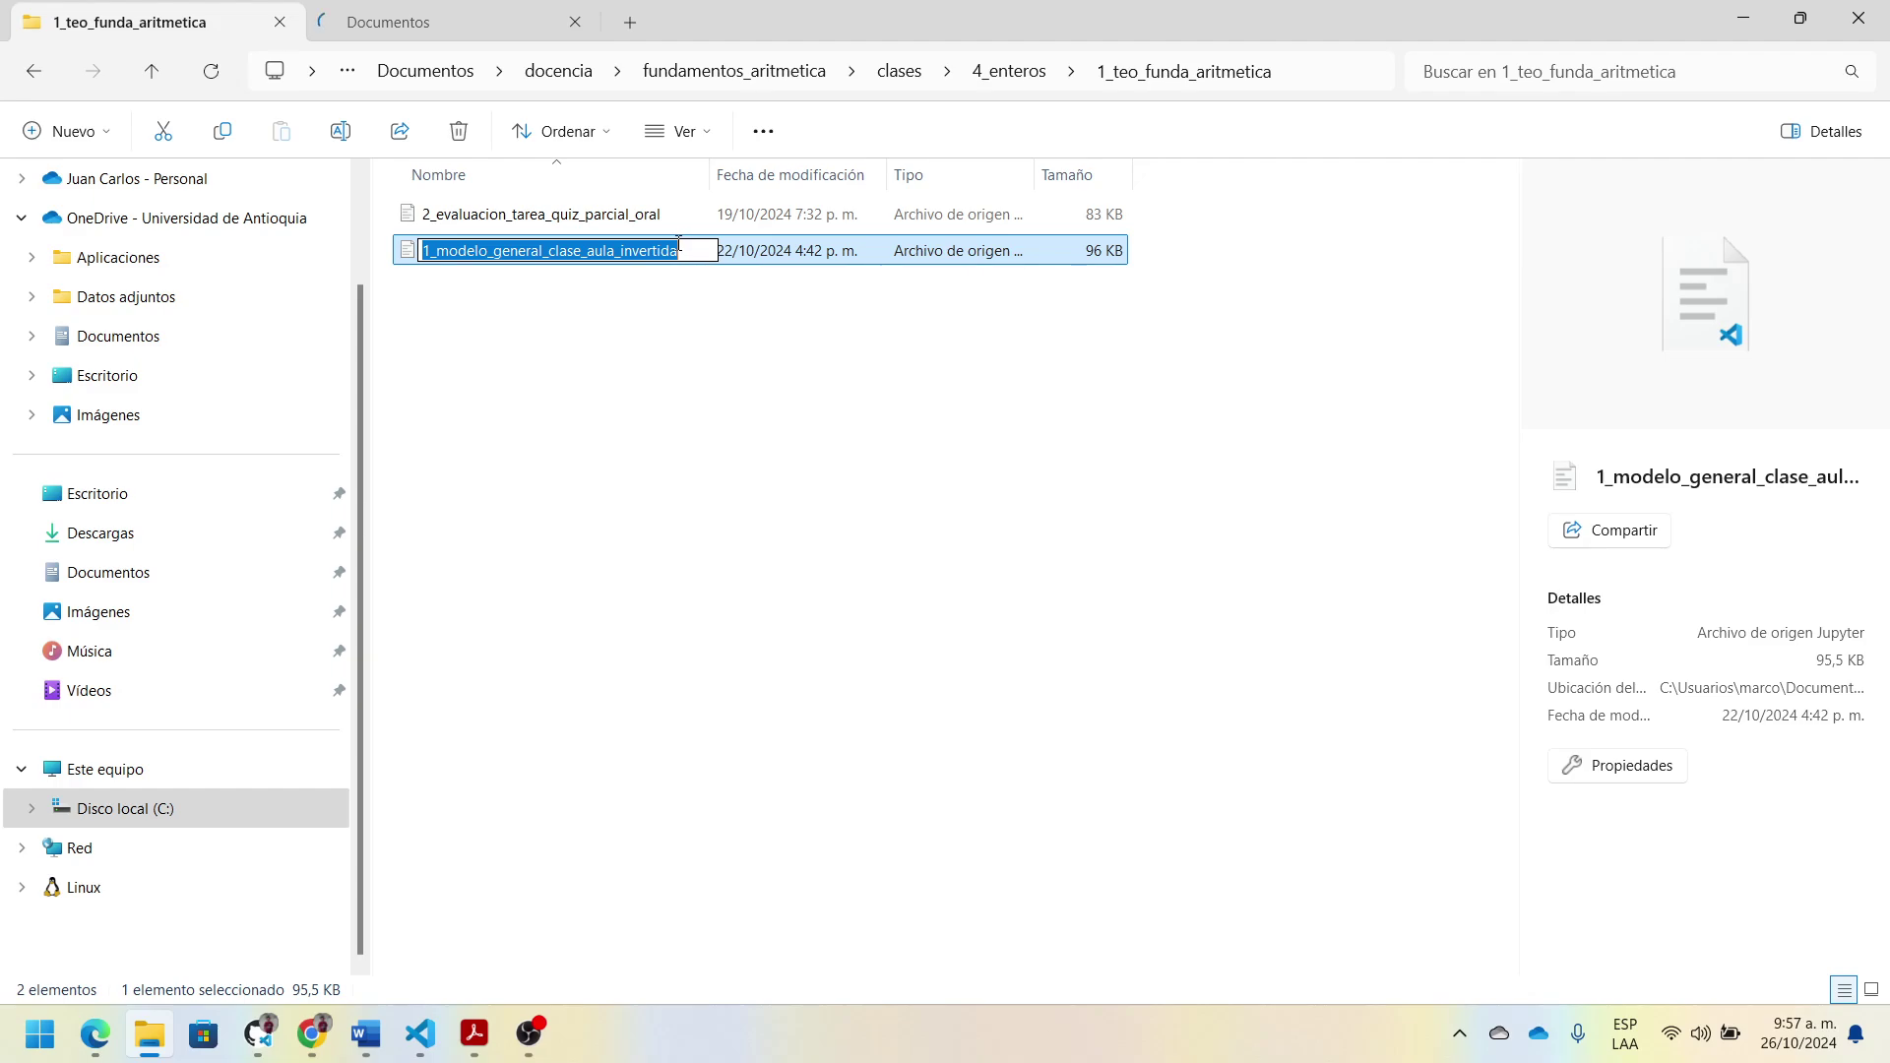
pyautogui.click(693, 250)
pyautogui.press('BackSpace')
pyautogui.press('BackSpace')
pyautogui.press('BackSpace')
pyautogui.press('BackSpace')
pyautogui.press('BackSpace')
pyautogui.press('BackSpace')
pyautogui.press('BackSpace')
pyautogui.press('BackSpace')
pyautogui.press('BackSpace')
pyautogui.press('BackSpace')
pyautogui.press('BackSpace')
pyautogui.press('BackSpace')
pyautogui.press('BackSpace')
pyautogui.press('BackSpace')
pyautogui.press('BackSpace')
pyautogui.press('BackSpace')
pyautogui.press('BackSpace')
pyautogui.press('BackSpace')
pyautogui.press('BackSpace')
pyautogui.press('BackSpace')
pyautogui.press('BackSpace')
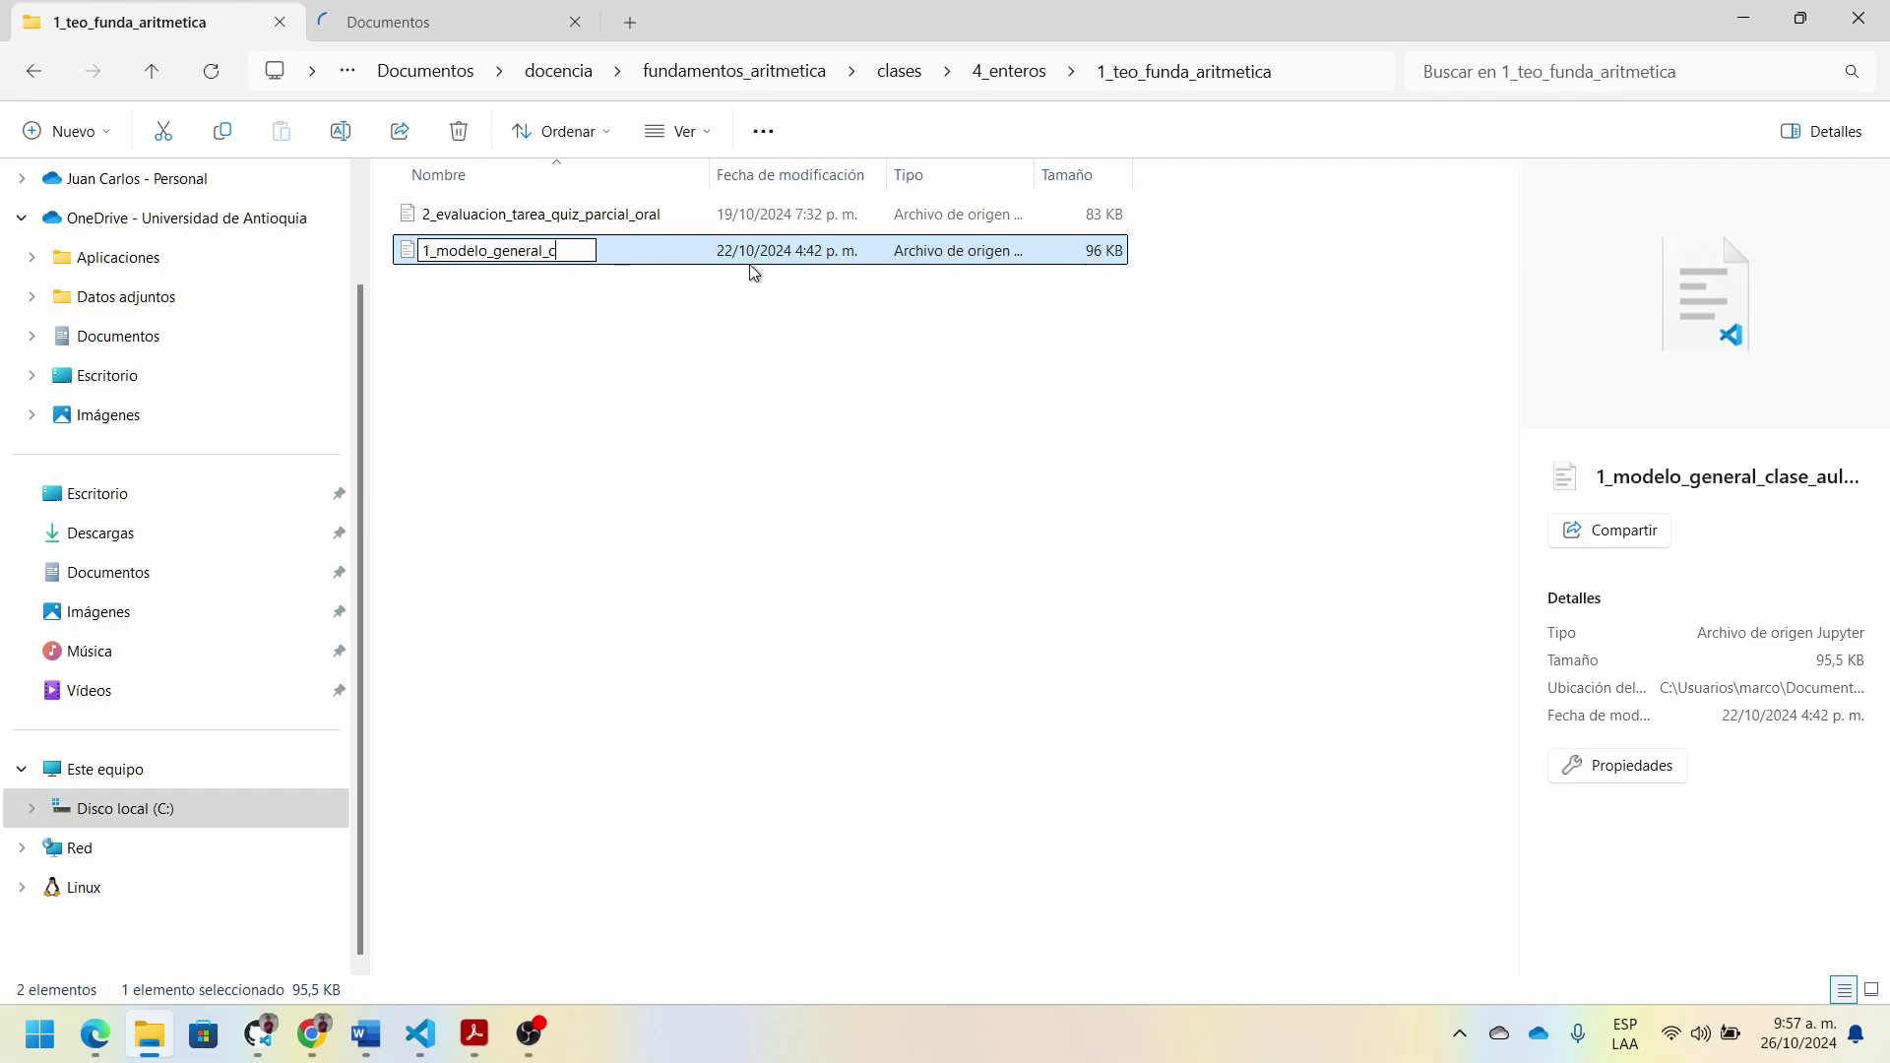
pyautogui.write('teo')
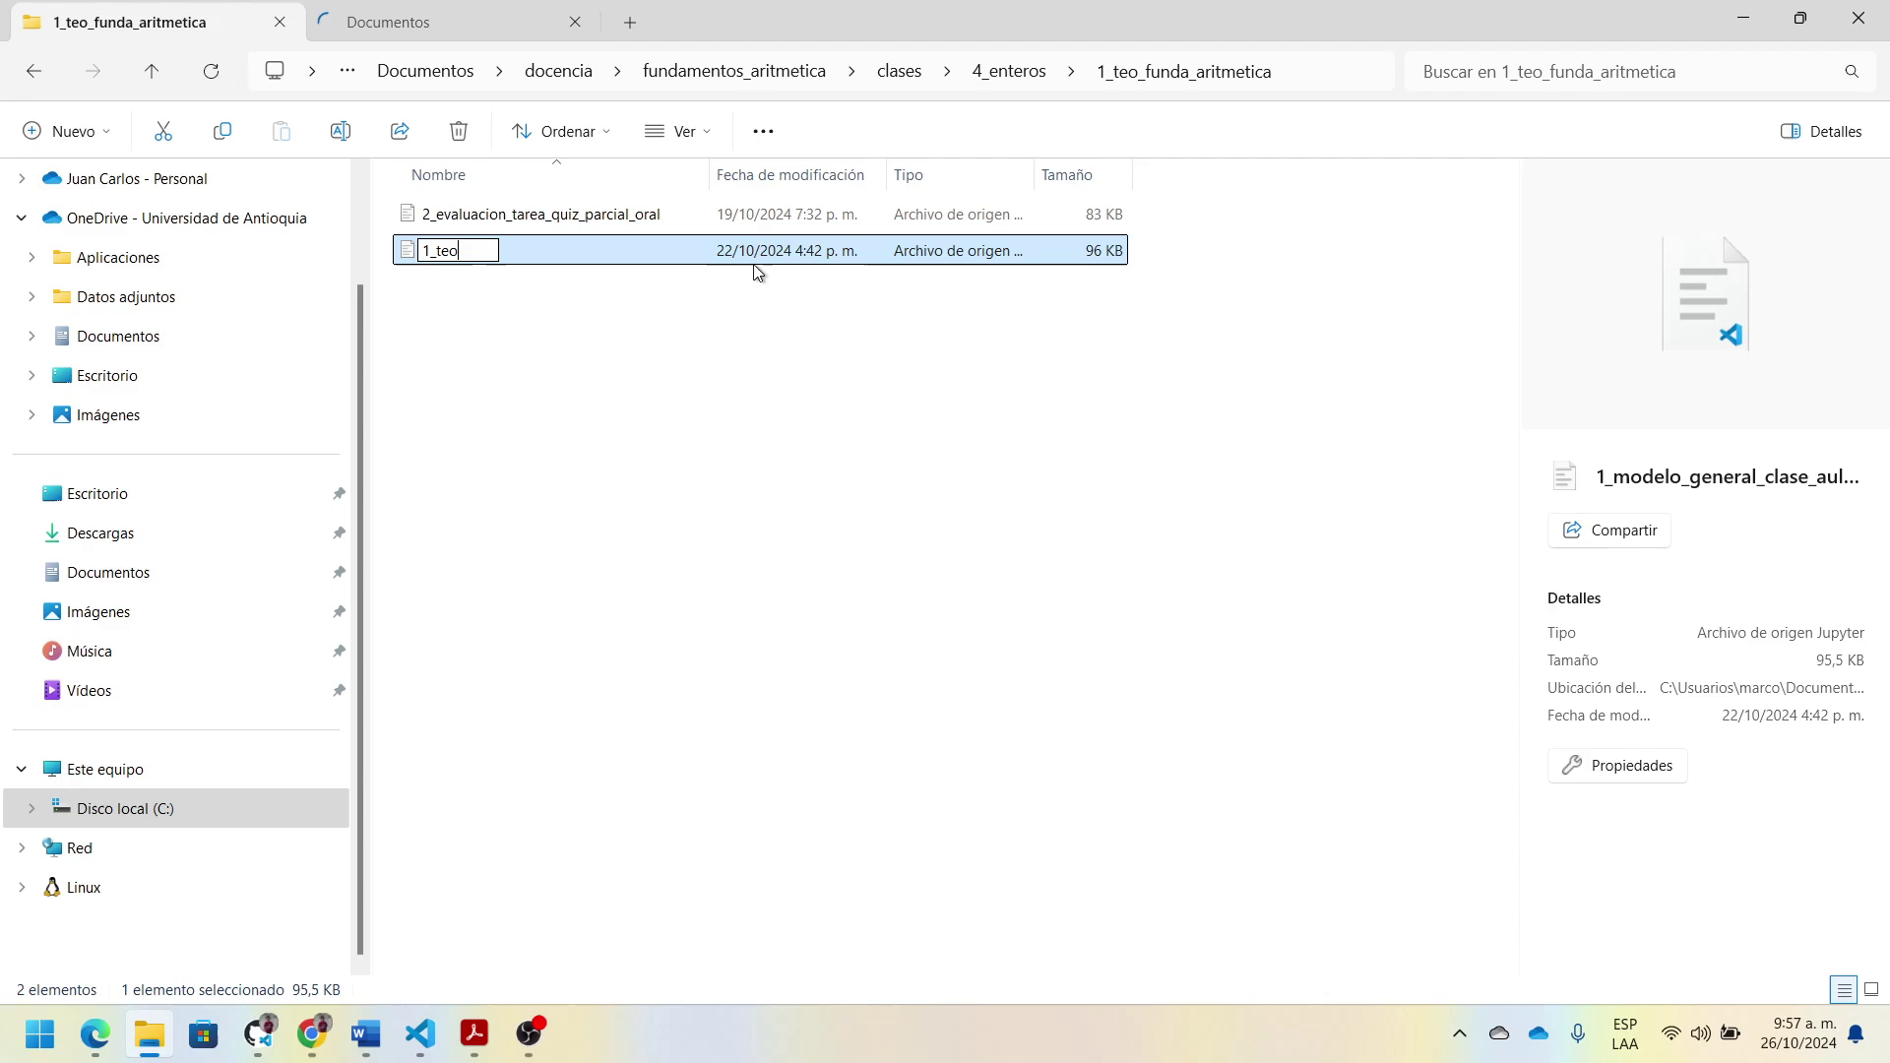
pyautogui.write('_funda')
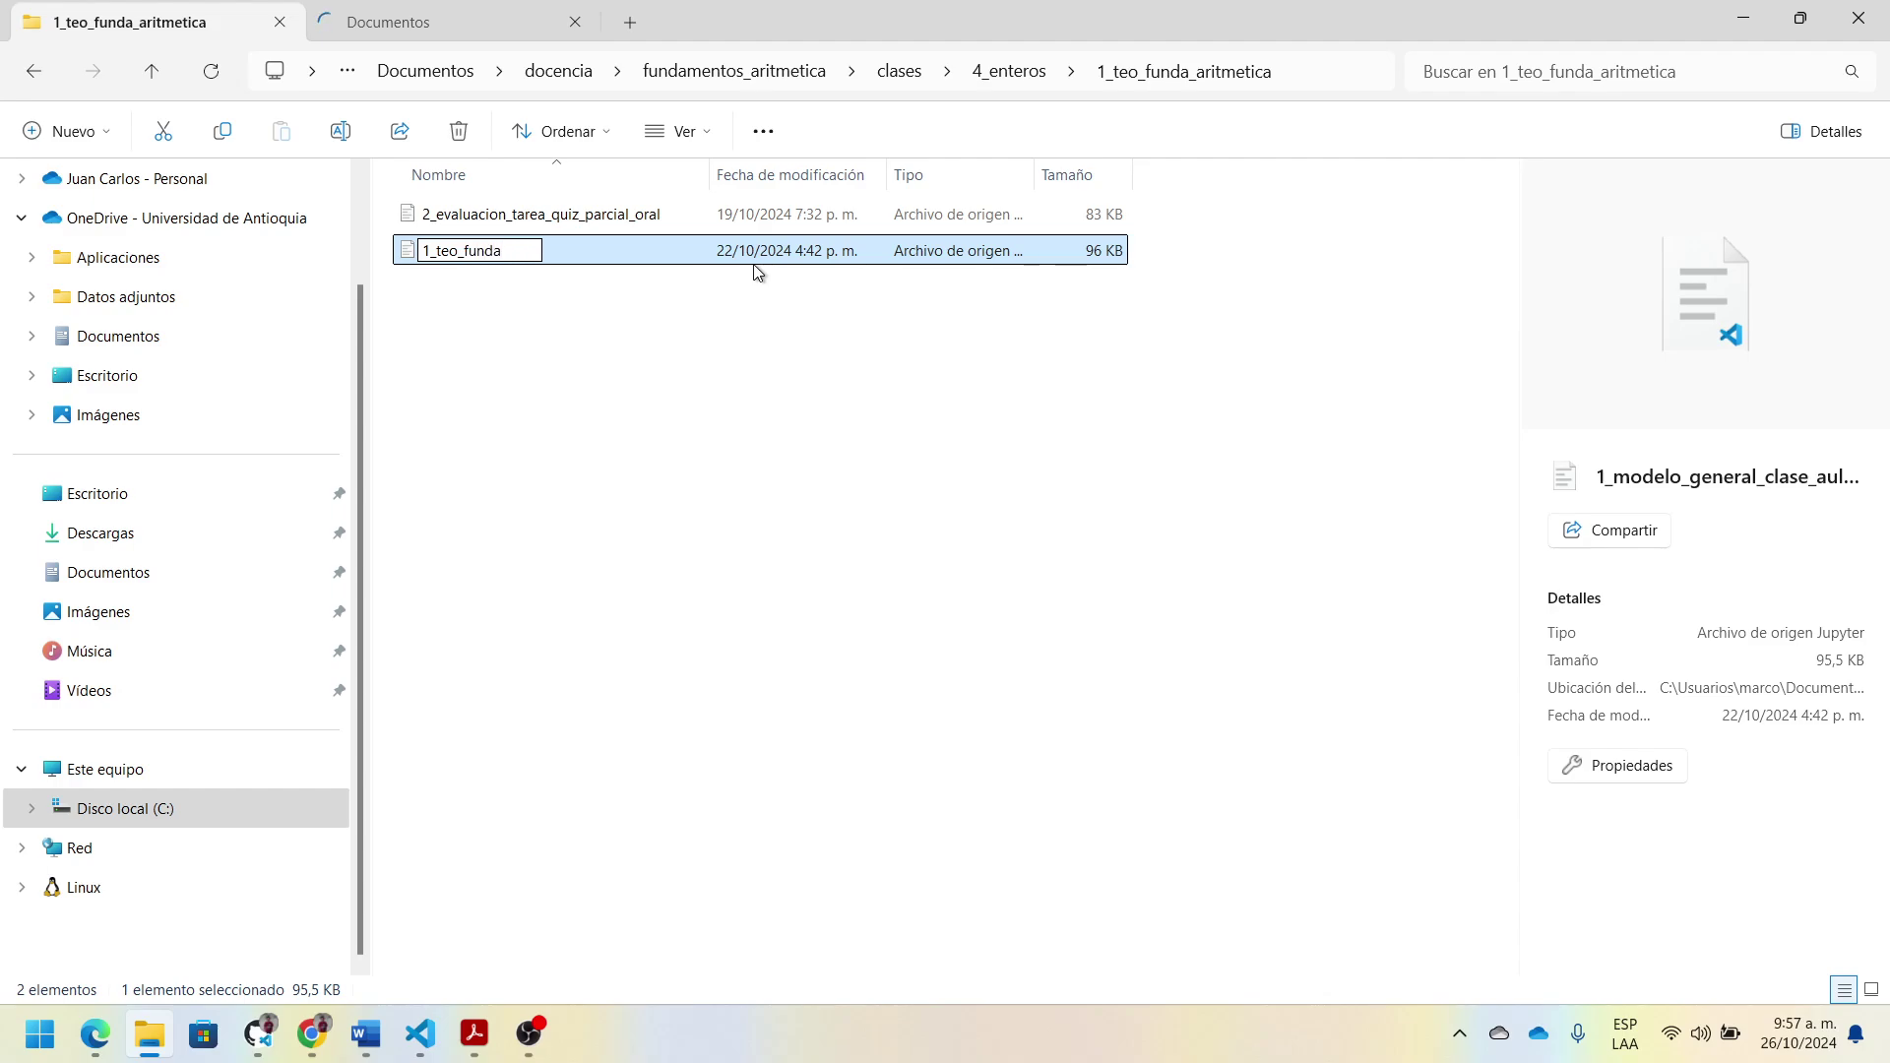
pyautogui.write('_aritmetica')
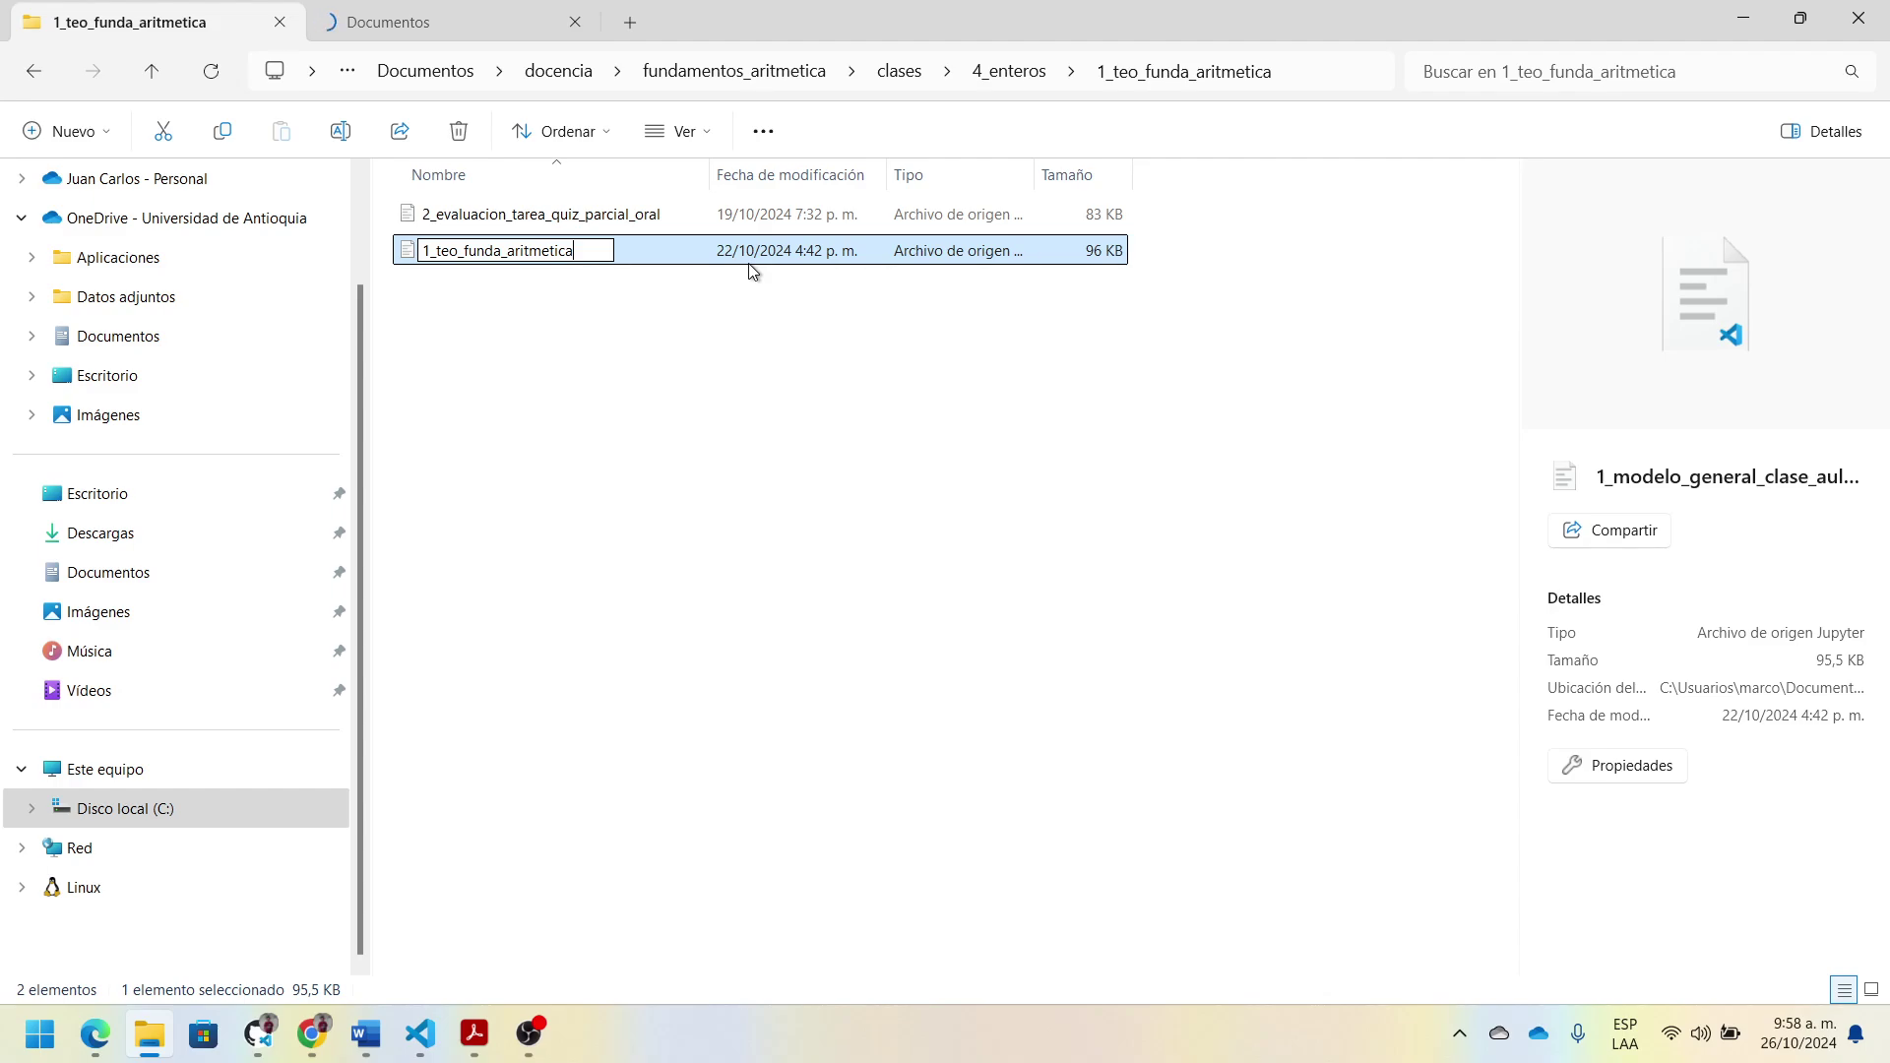
# Step: Select the _teo_funda_aritmetica part of the file name for reuse and commit the rename
pyautogui.hotkey('shift', 'Left')
pyautogui.hotkey('shift', 'Left')
pyautogui.hotkey('shift', 'Left')
pyautogui.hotkey('shift', 'Left')
pyautogui.hotkey('shift', 'Left')
pyautogui.hotkey('shift', 'Left')
pyautogui.hotkey('shift', 'Left')
pyautogui.hotkey('shift', 'Left')
pyautogui.hotkey('shift', 'Left')
pyautogui.hotkey('shift', 'Left')
pyautogui.hotkey('shift', 'Left')
pyautogui.hotkey('shift', 'Left')
pyautogui.hotkey('shift', 'Left')
pyautogui.hotkey('shift', 'Left')
pyautogui.hotkey('shift', 'Left')
pyautogui.hotkey('shift', 'Left')
pyautogui.hotkey('shift', 'Left')
pyautogui.hotkey('shift', 'Left')
pyautogui.hotkey('shift', 'Left')
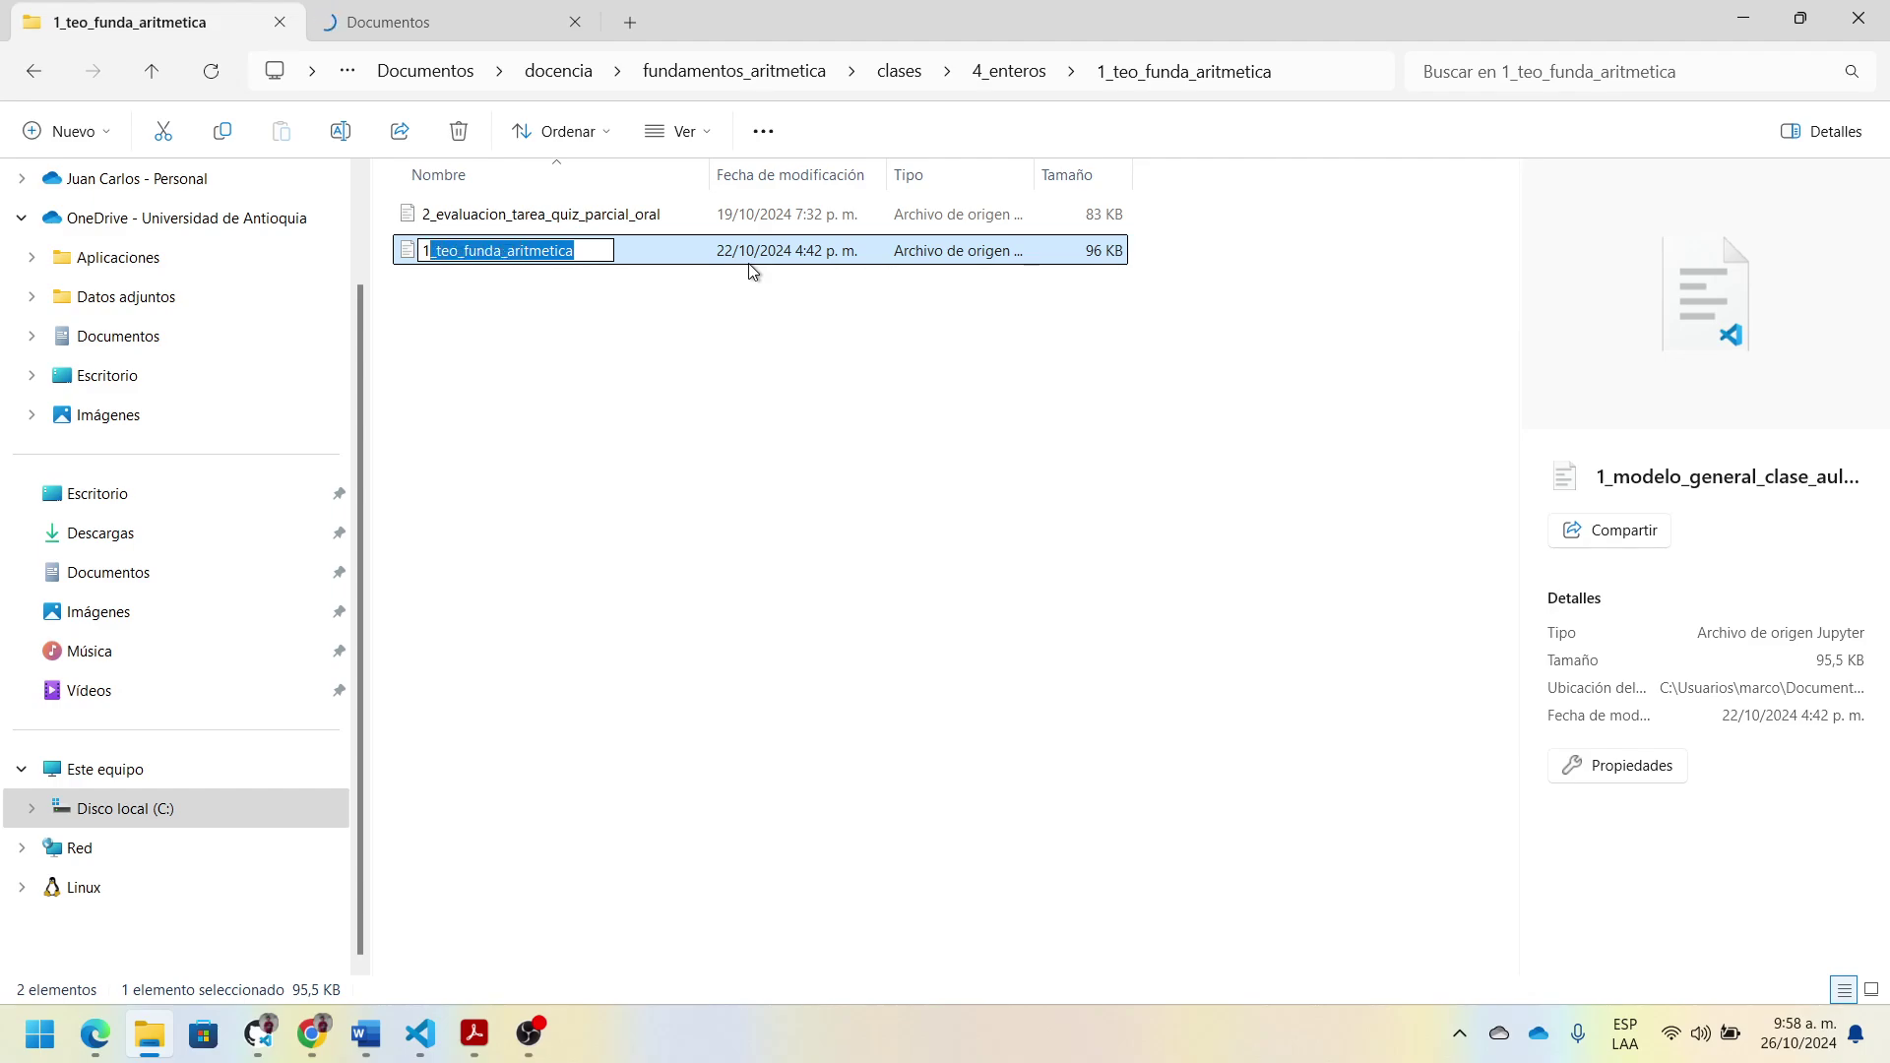
pyautogui.click(581, 380)
# Step: Rename the evaluation notebook in the same folder as 2_evaluacion__teo_funda_aritmetica
pyautogui.click(612, 214)
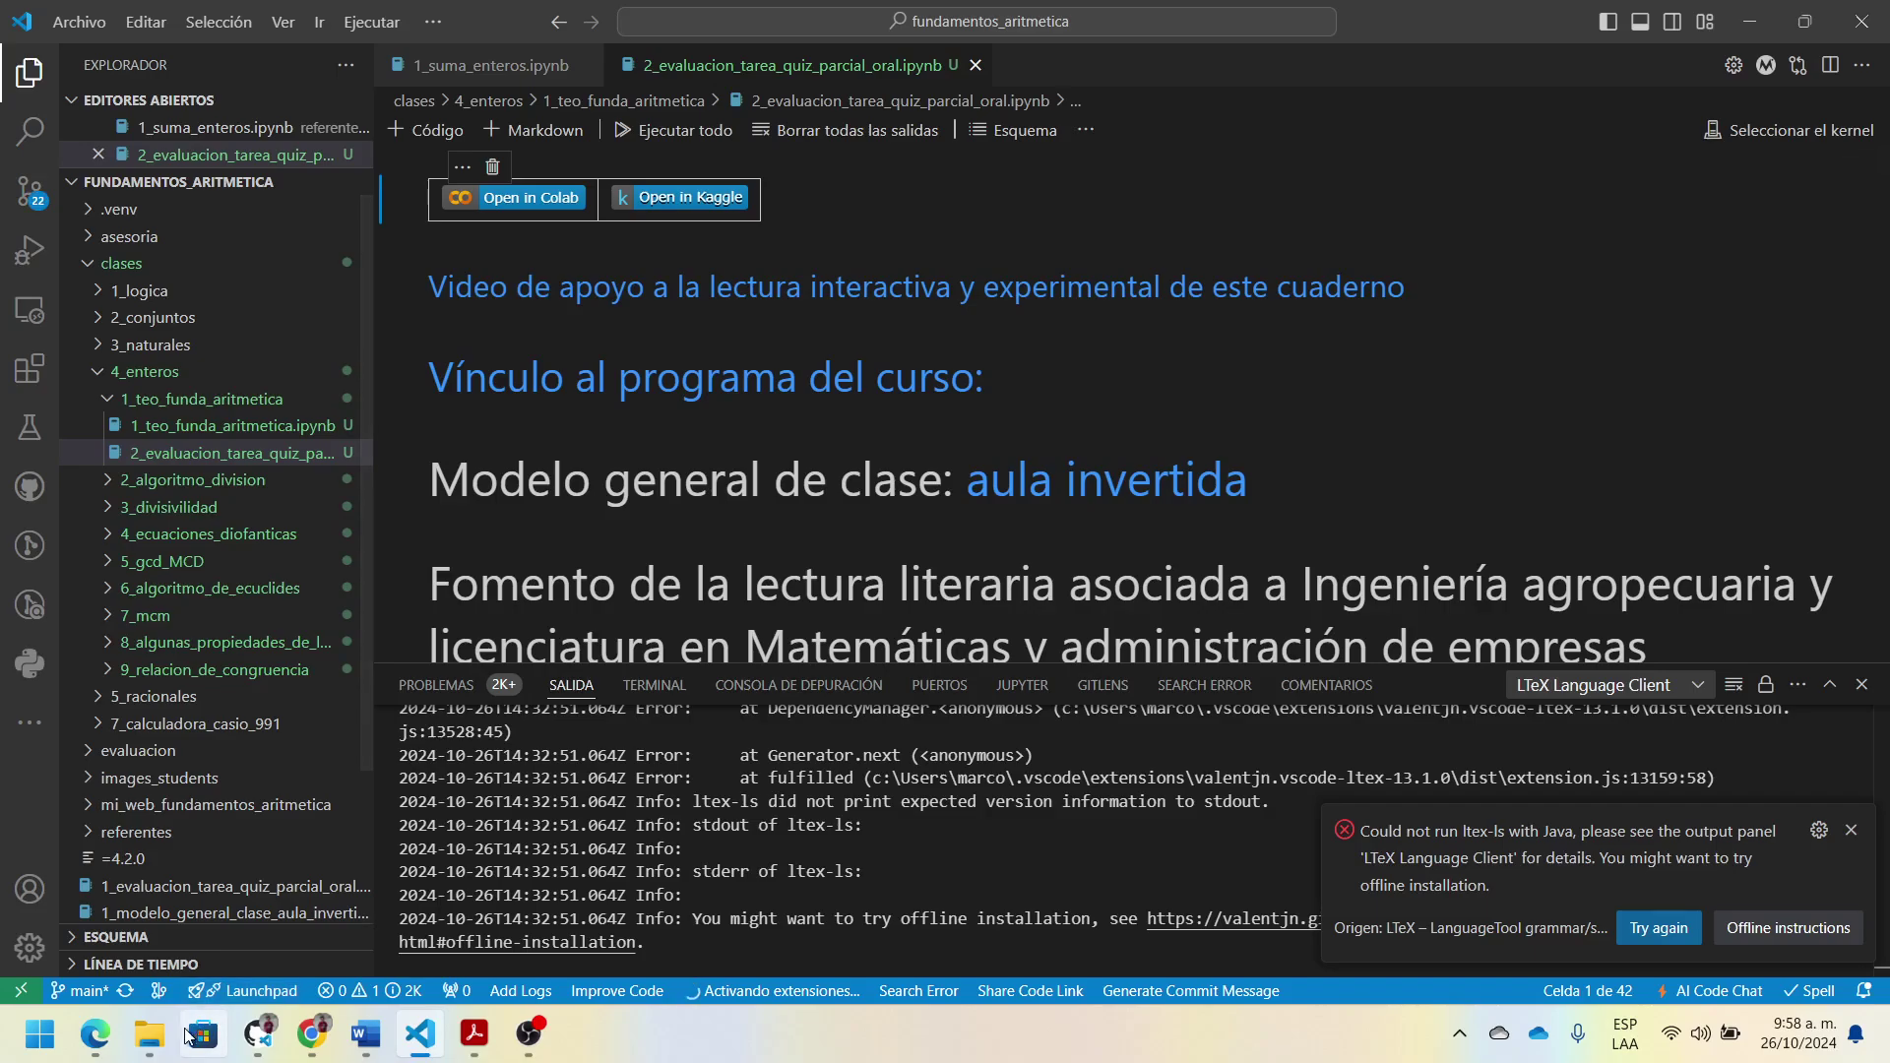
pyautogui.click(148, 1036)
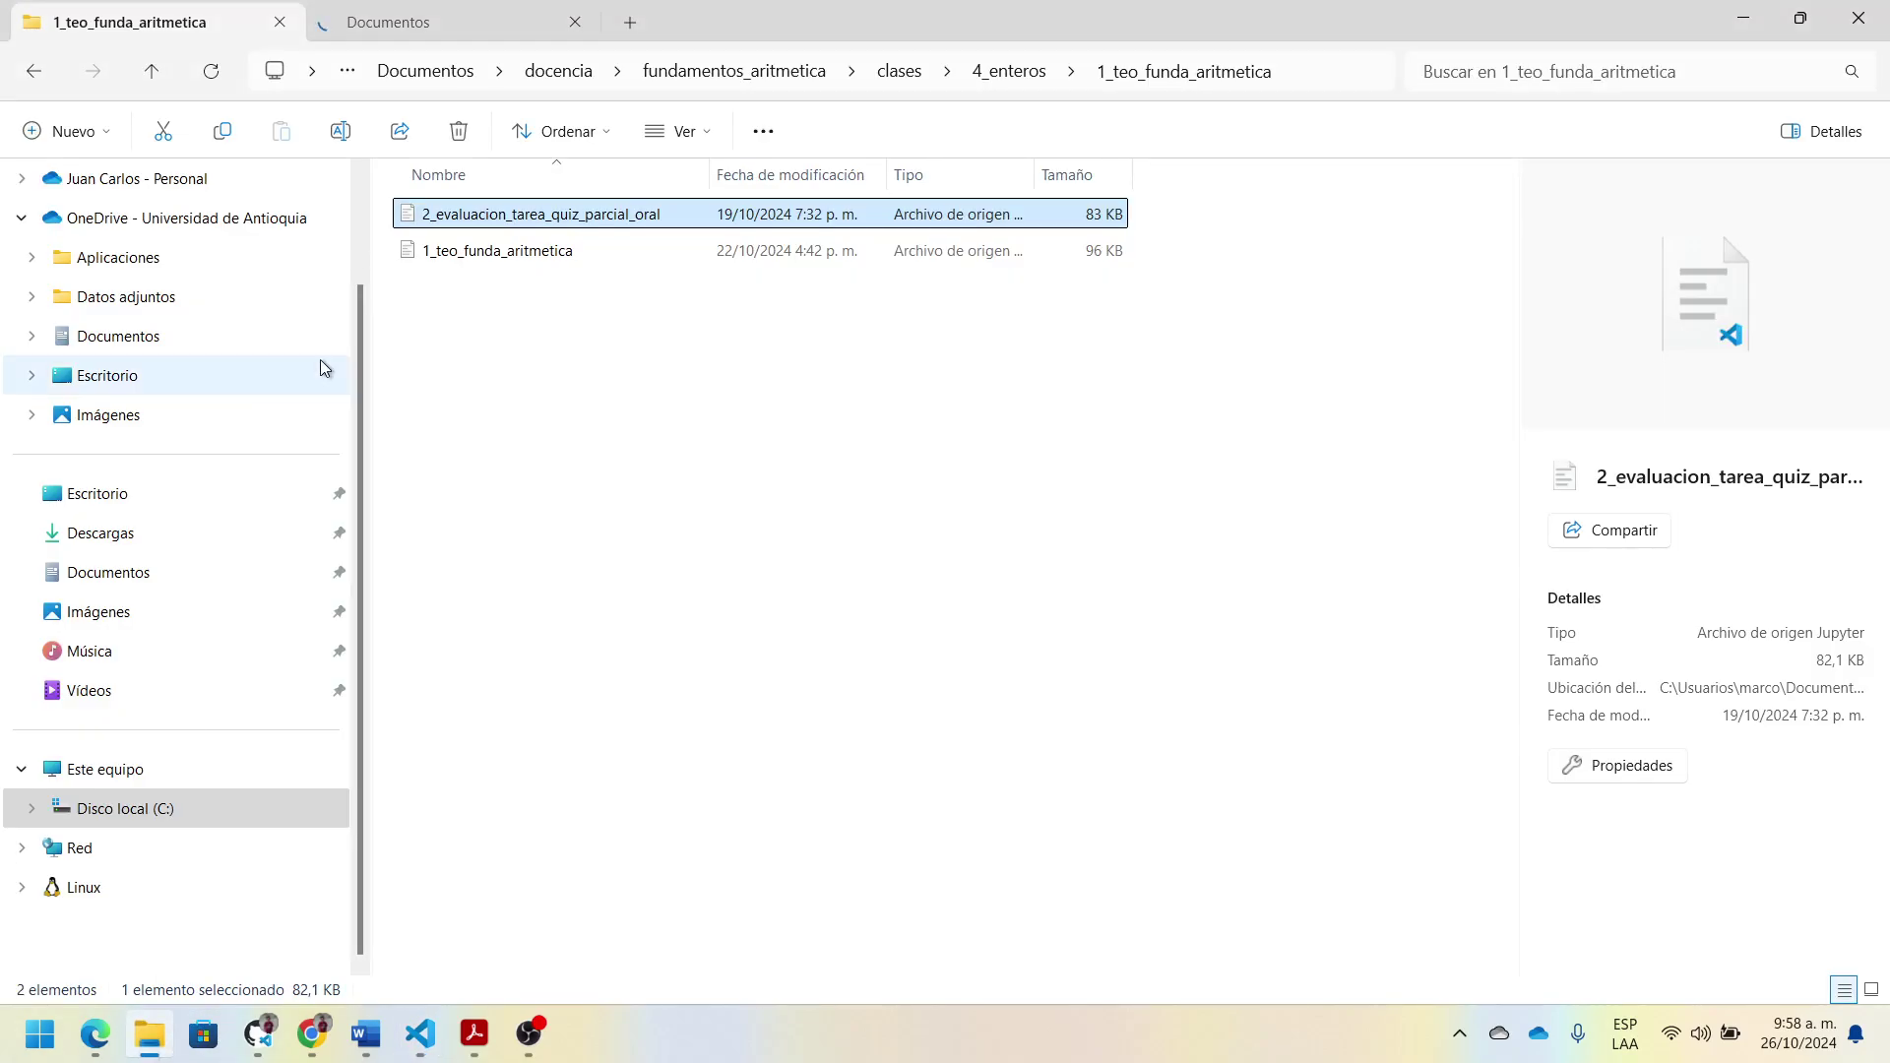
pyautogui.click(495, 221)
pyautogui.click(511, 213)
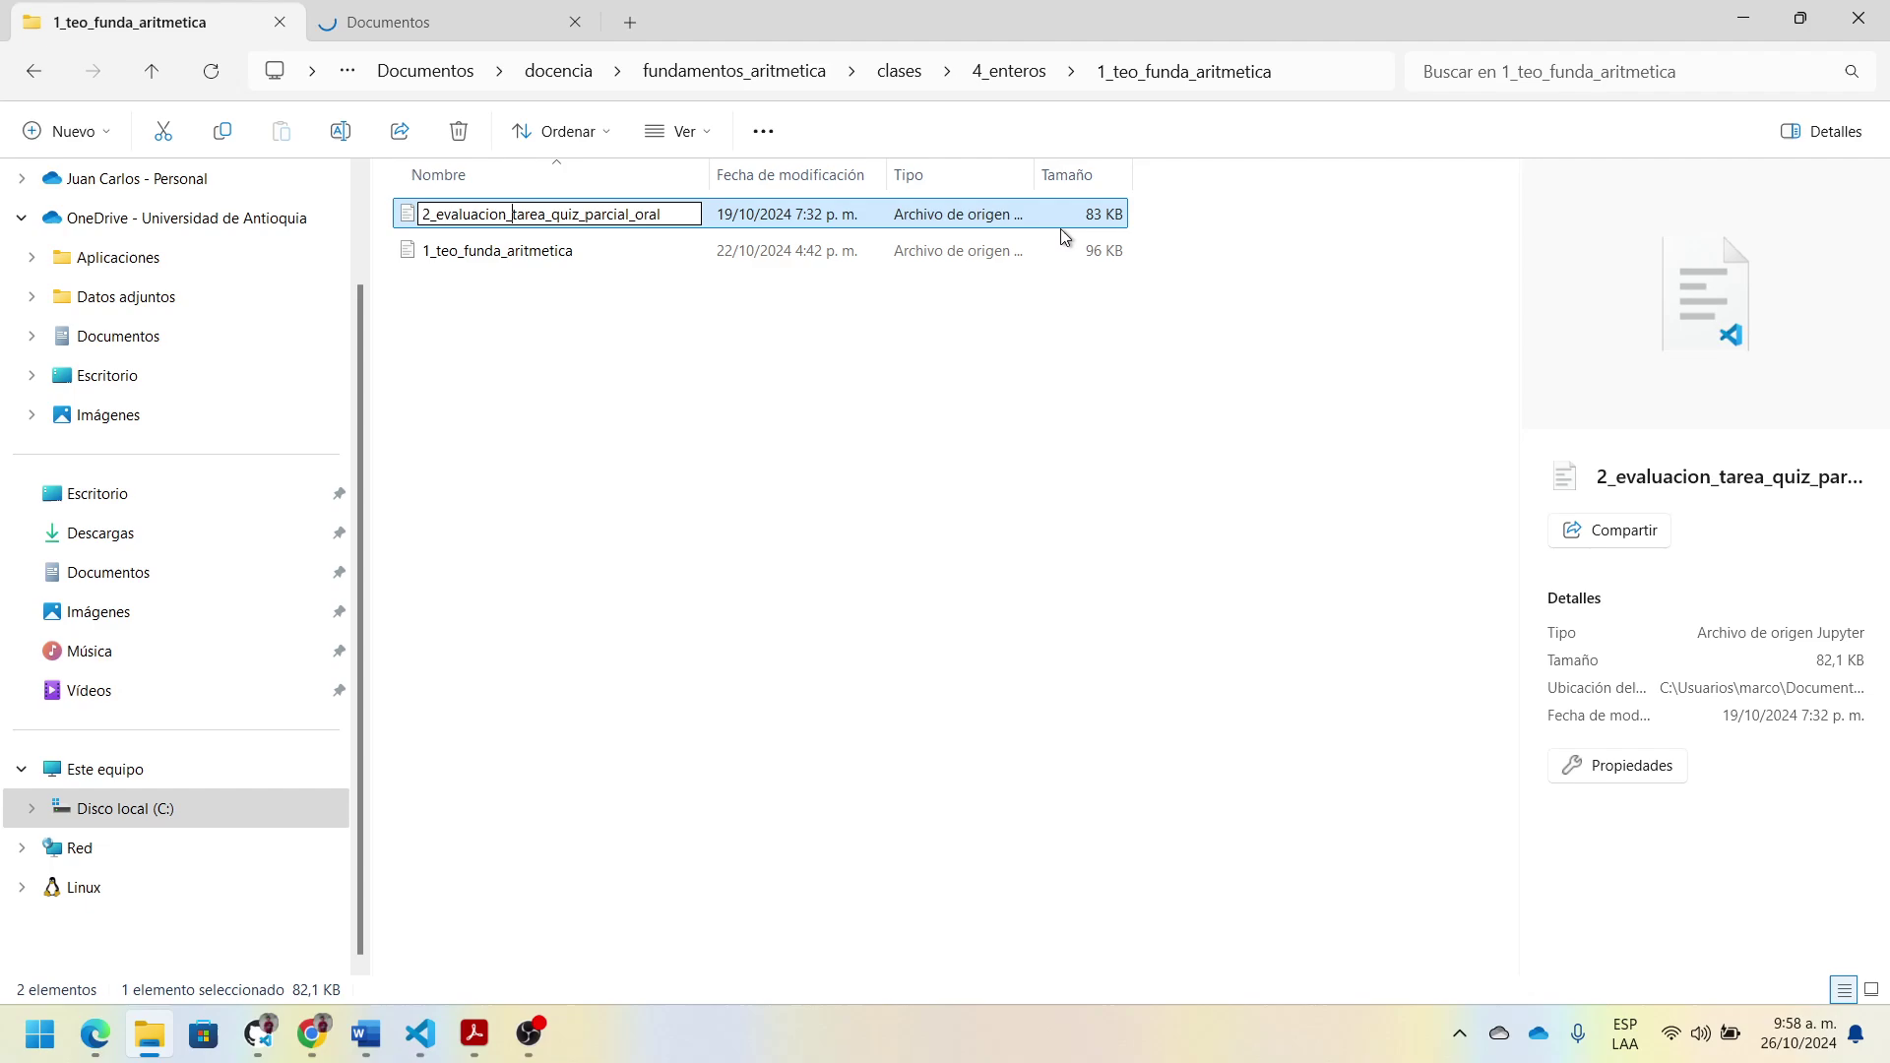
pyautogui.press('Delete')
pyautogui.press('Delete')
pyautogui.press('Delete')
pyautogui.press('Delete')
pyautogui.press('Delete')
pyautogui.press('Delete')
pyautogui.press('Delete')
pyautogui.press('Delete')
pyautogui.press('Delete')
pyautogui.press('Delete')
pyautogui.press('Delete')
pyautogui.press('Delete')
pyautogui.press('Delete')
pyautogui.press('Delete')
pyautogui.press('Delete')
pyautogui.press('Delete')
pyautogui.press('Delete')
pyautogui.press('Delete')
pyautogui.press('Delete')
pyautogui.press('Delete')
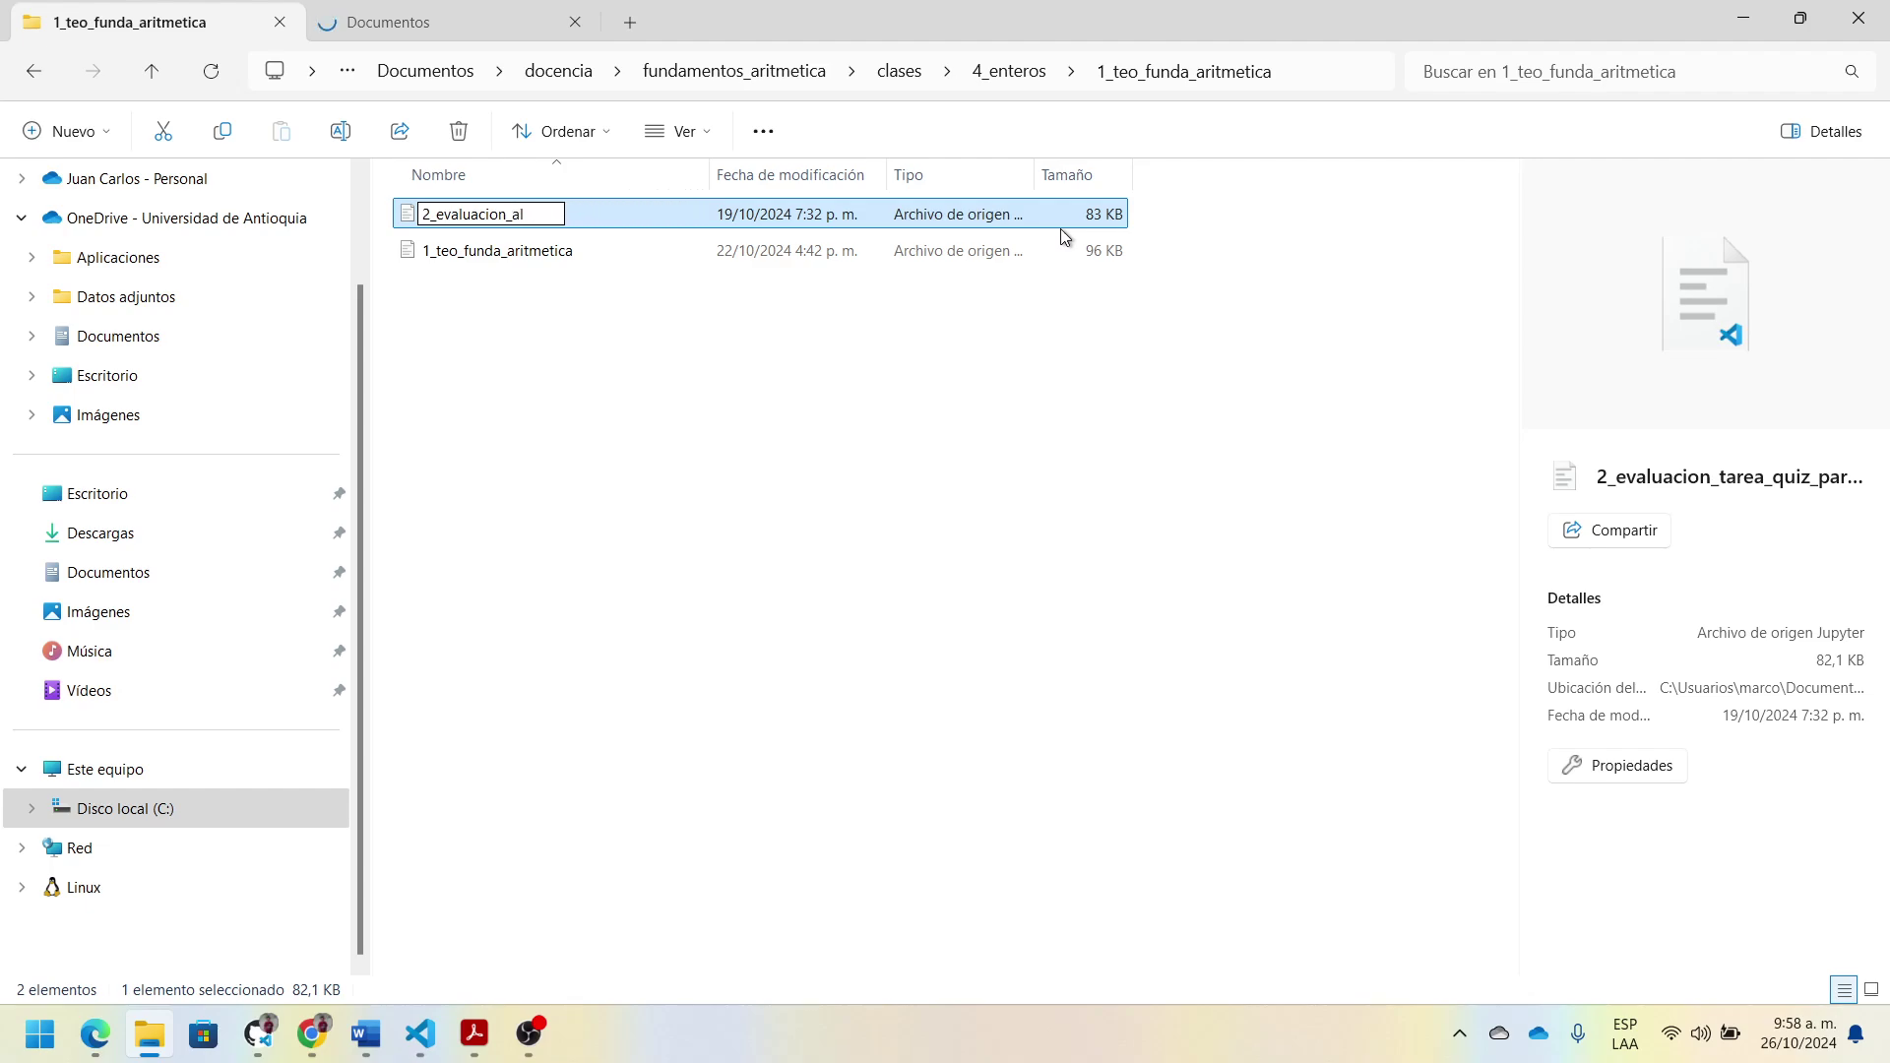
pyautogui.press('Delete')
pyautogui.write('_teo_funda_aritmetica')
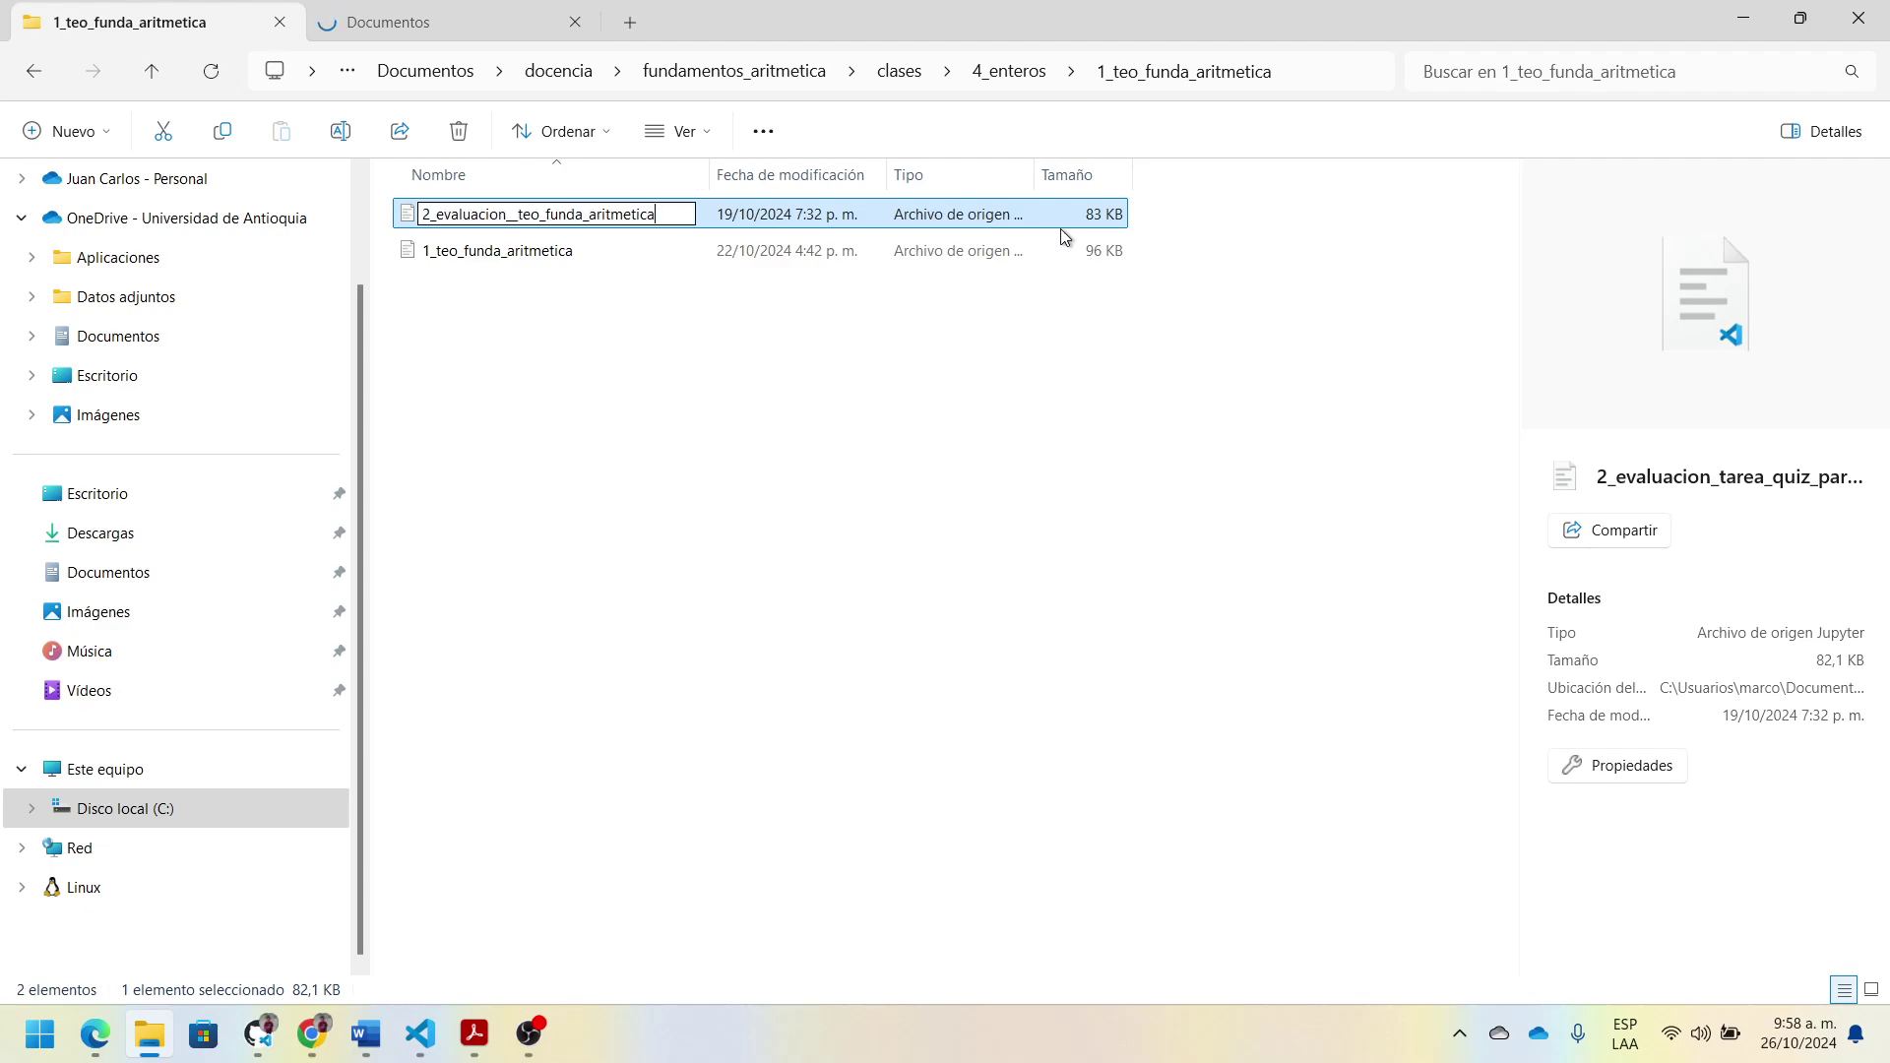
pyautogui.press('Return')
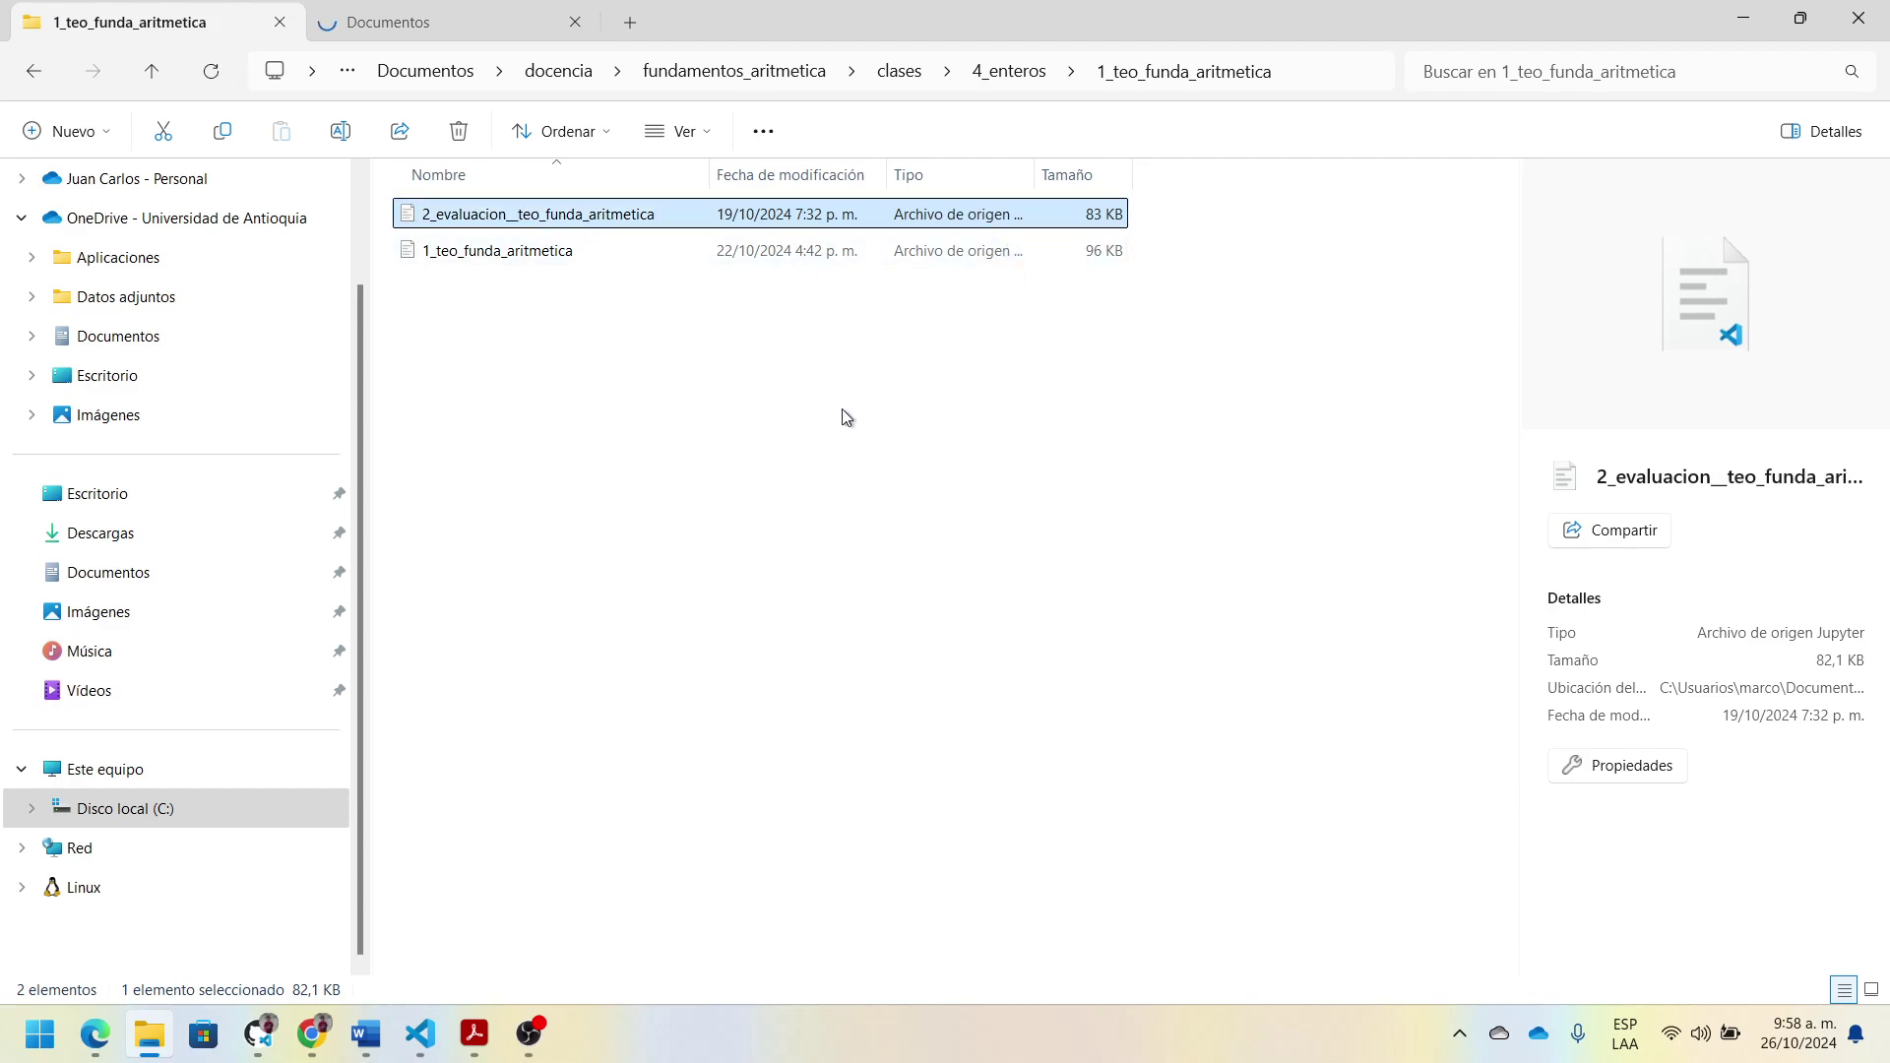
pyautogui.click(611, 571)
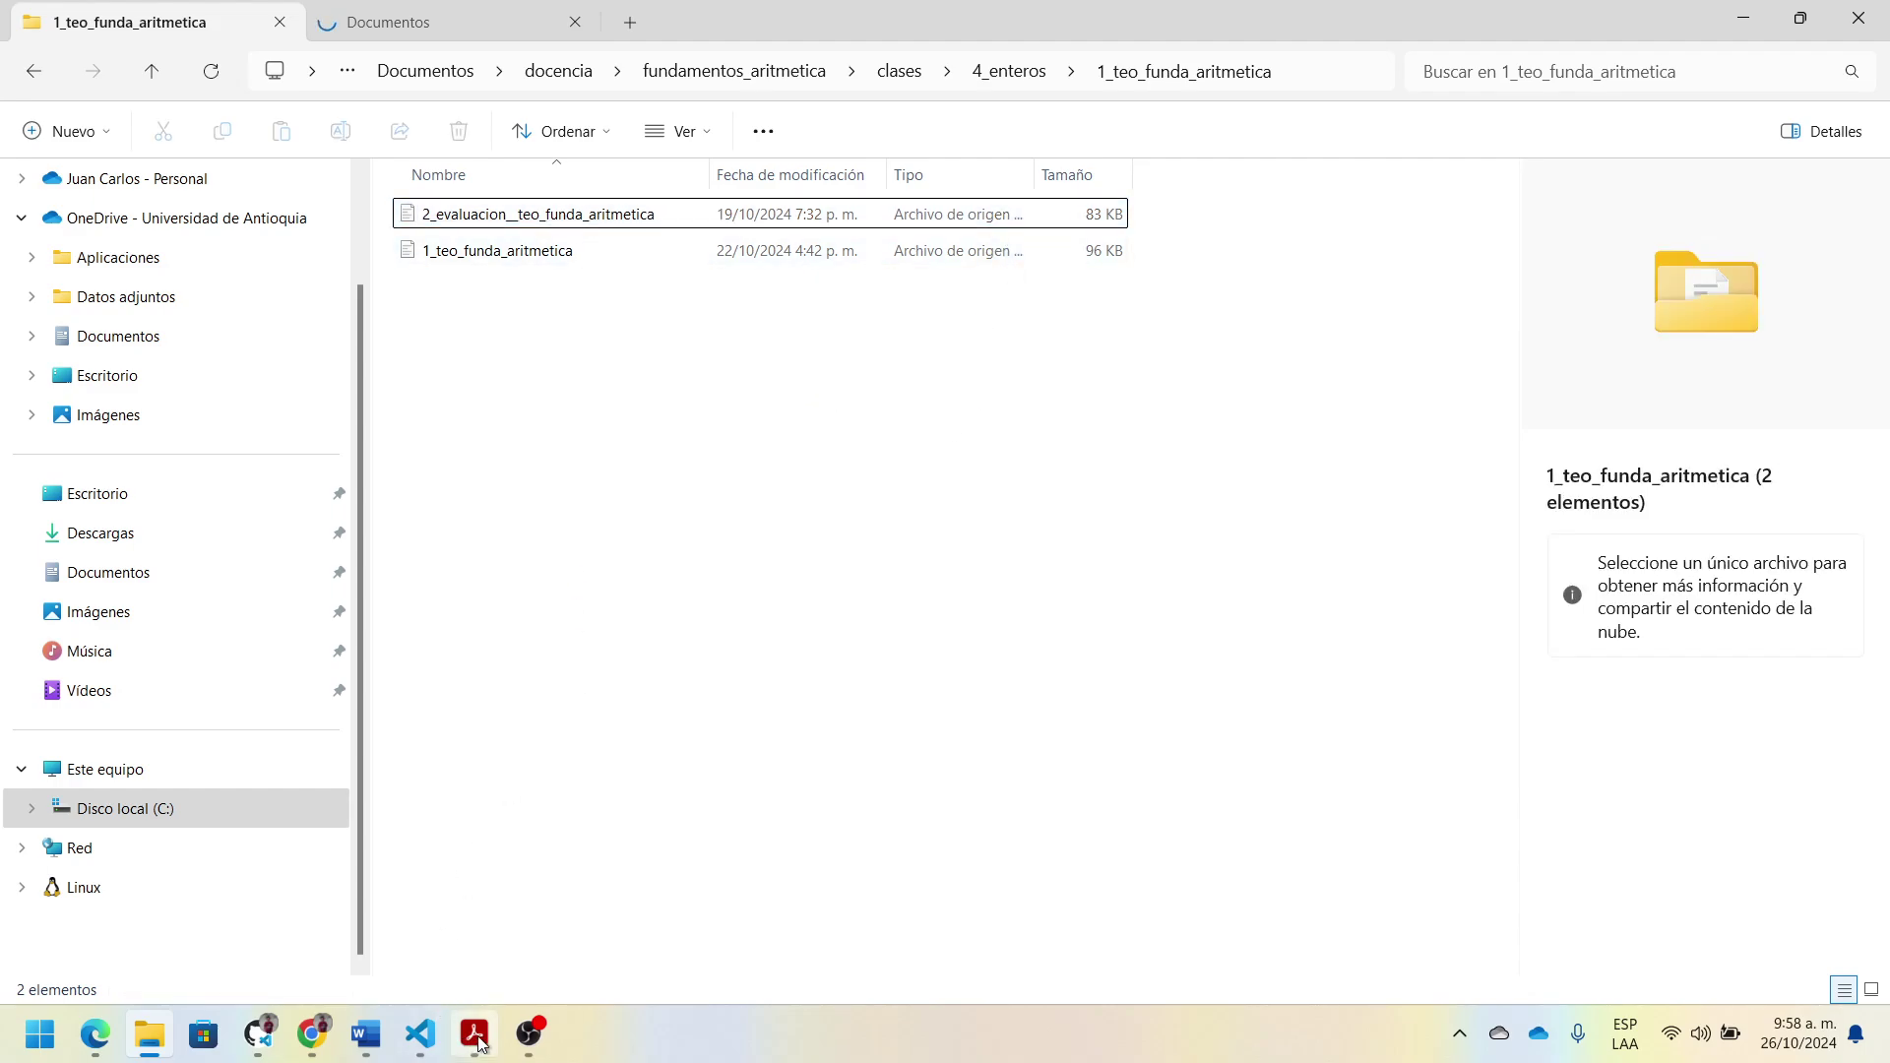
# Step: Switch to VS Code and close the outdated evaluation notebook and 1_suma_enteros.ipynb
pyautogui.click(420, 1033)
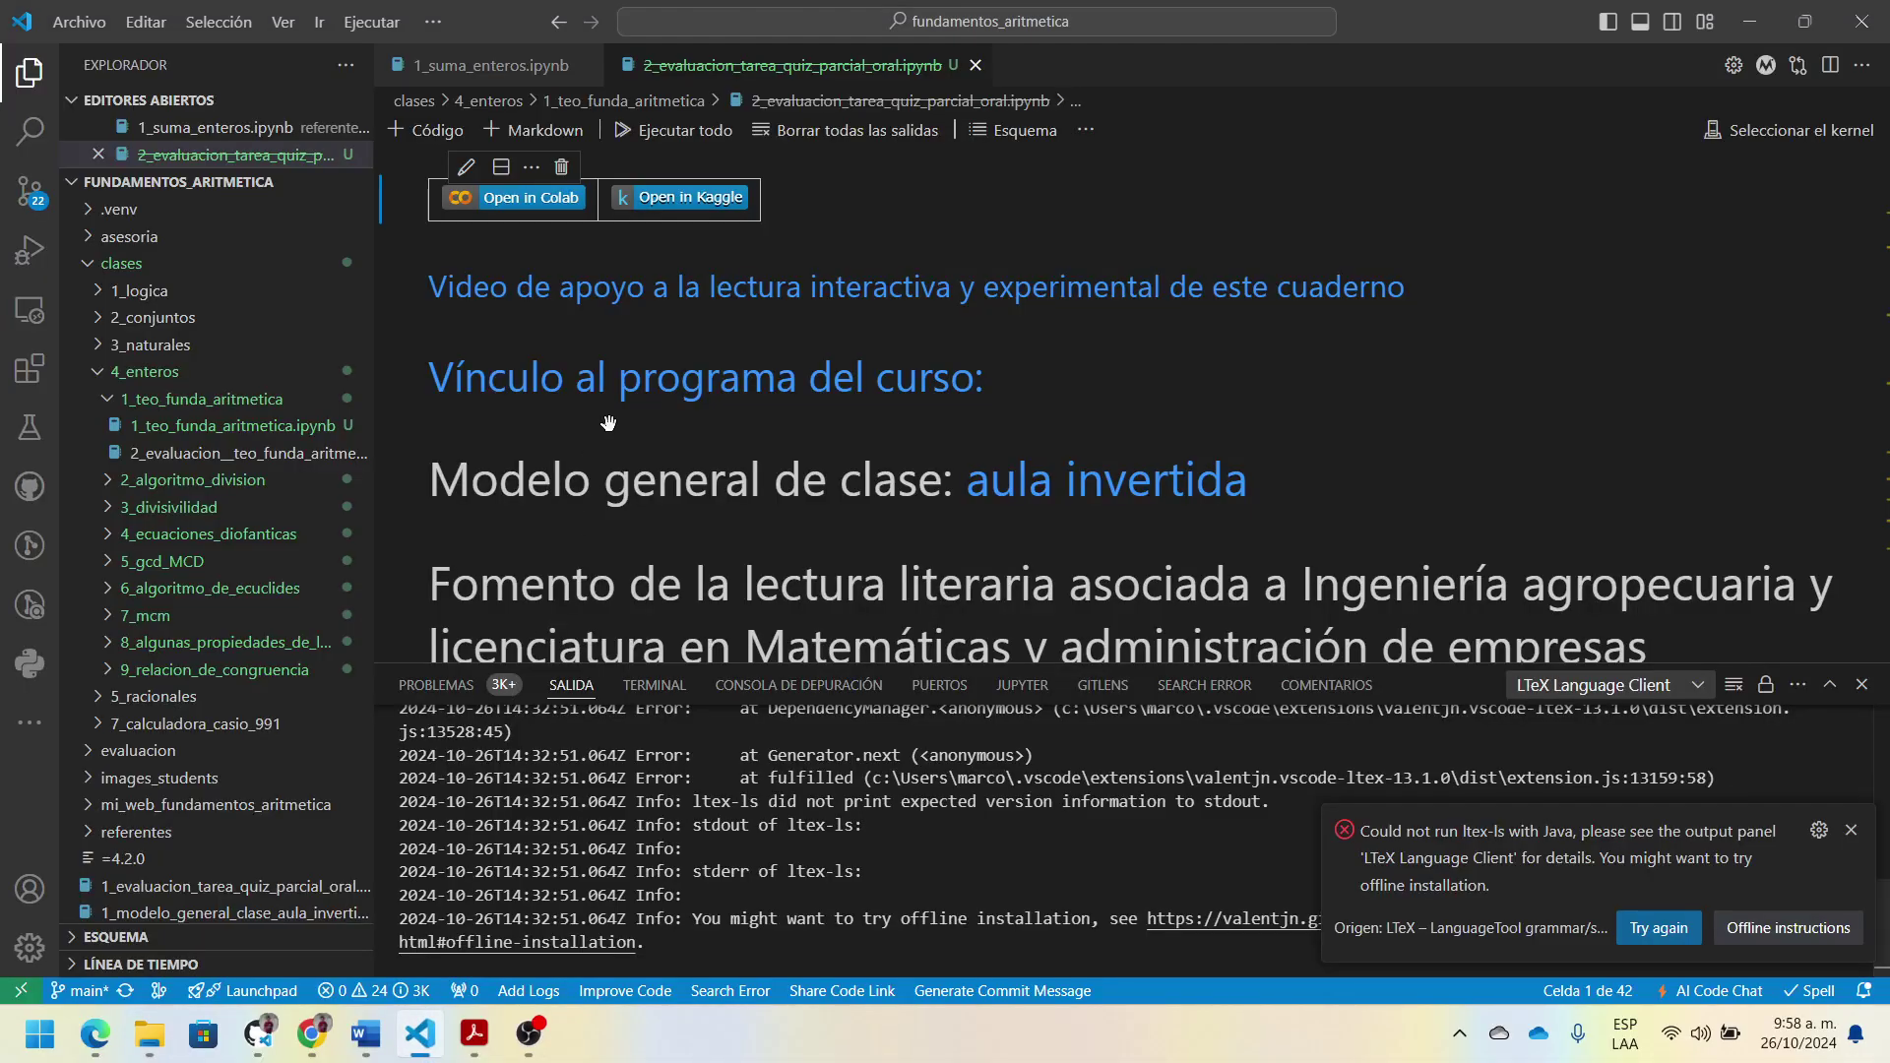
pyautogui.click(975, 65)
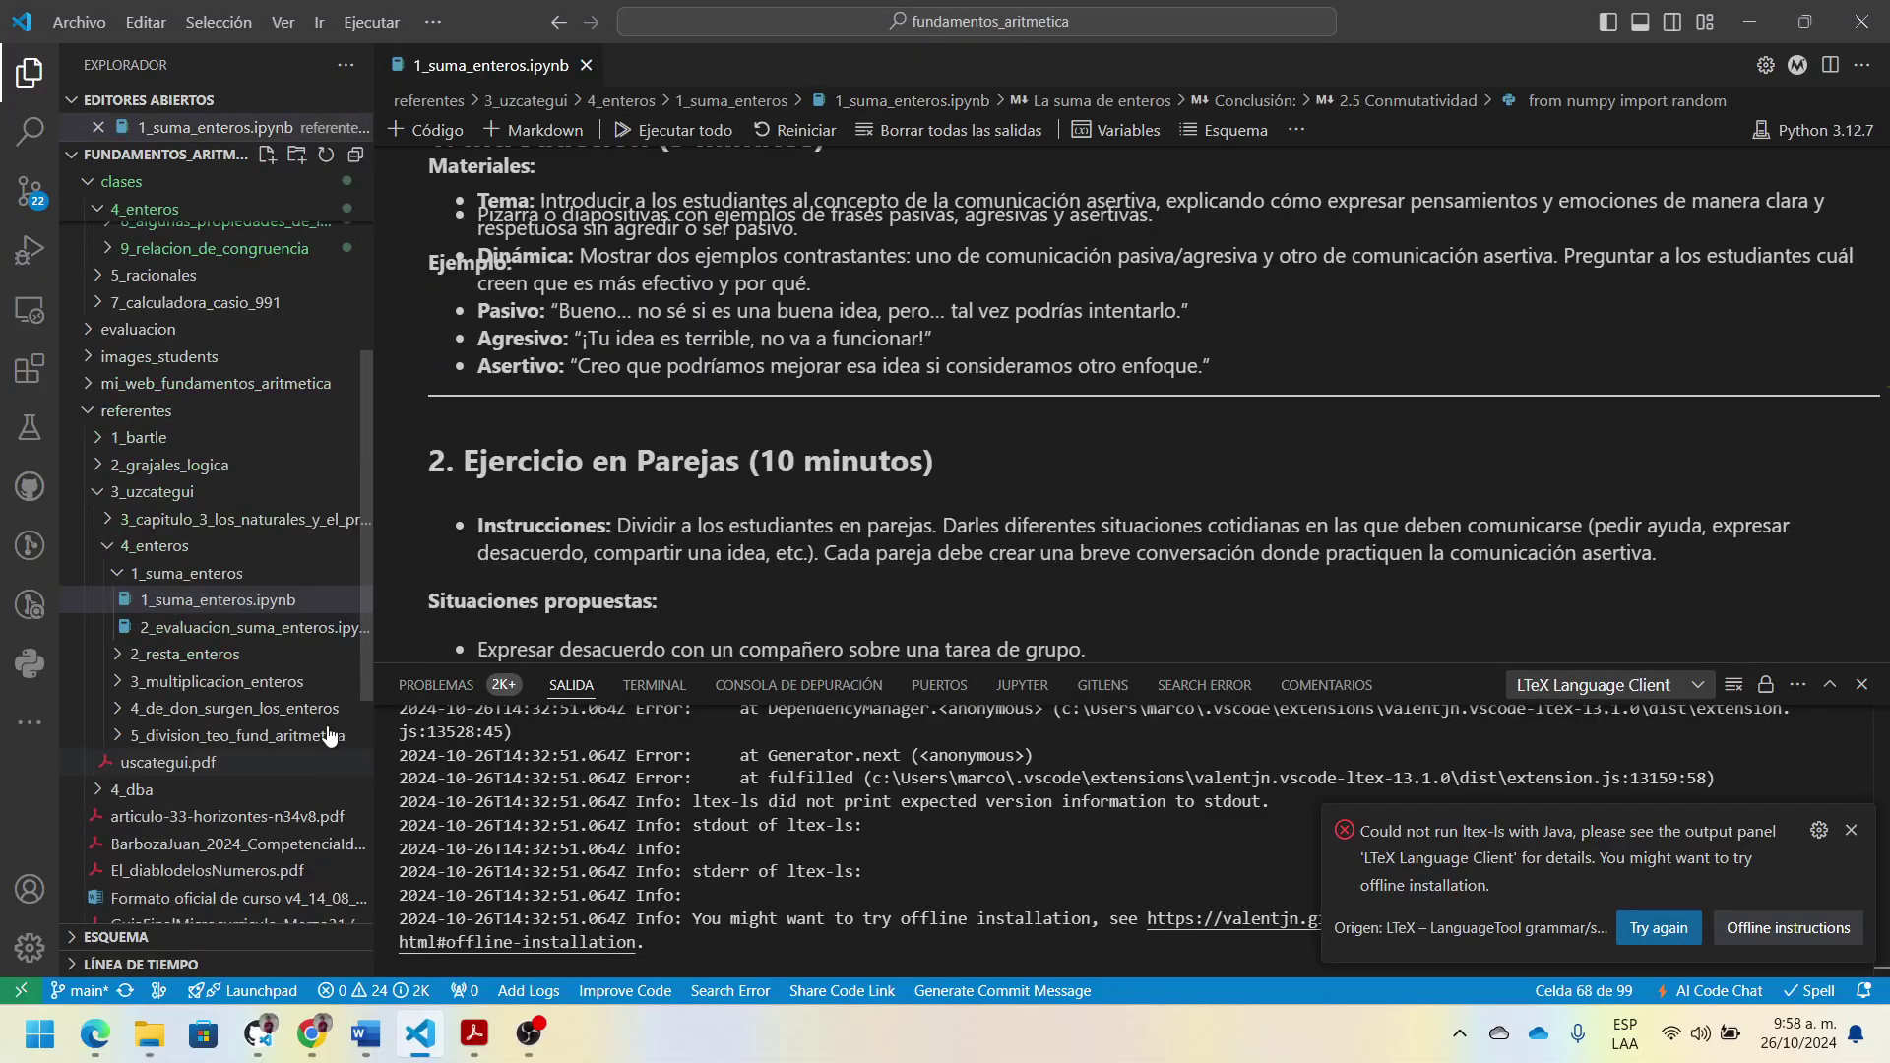
pyautogui.click(585, 65)
# Step: Open 1_teo_funda_aritmetica.ipynb from the 4_enteros/1_teo_funda_aritmetica folder
pyautogui.scroll(5, 219, 374)
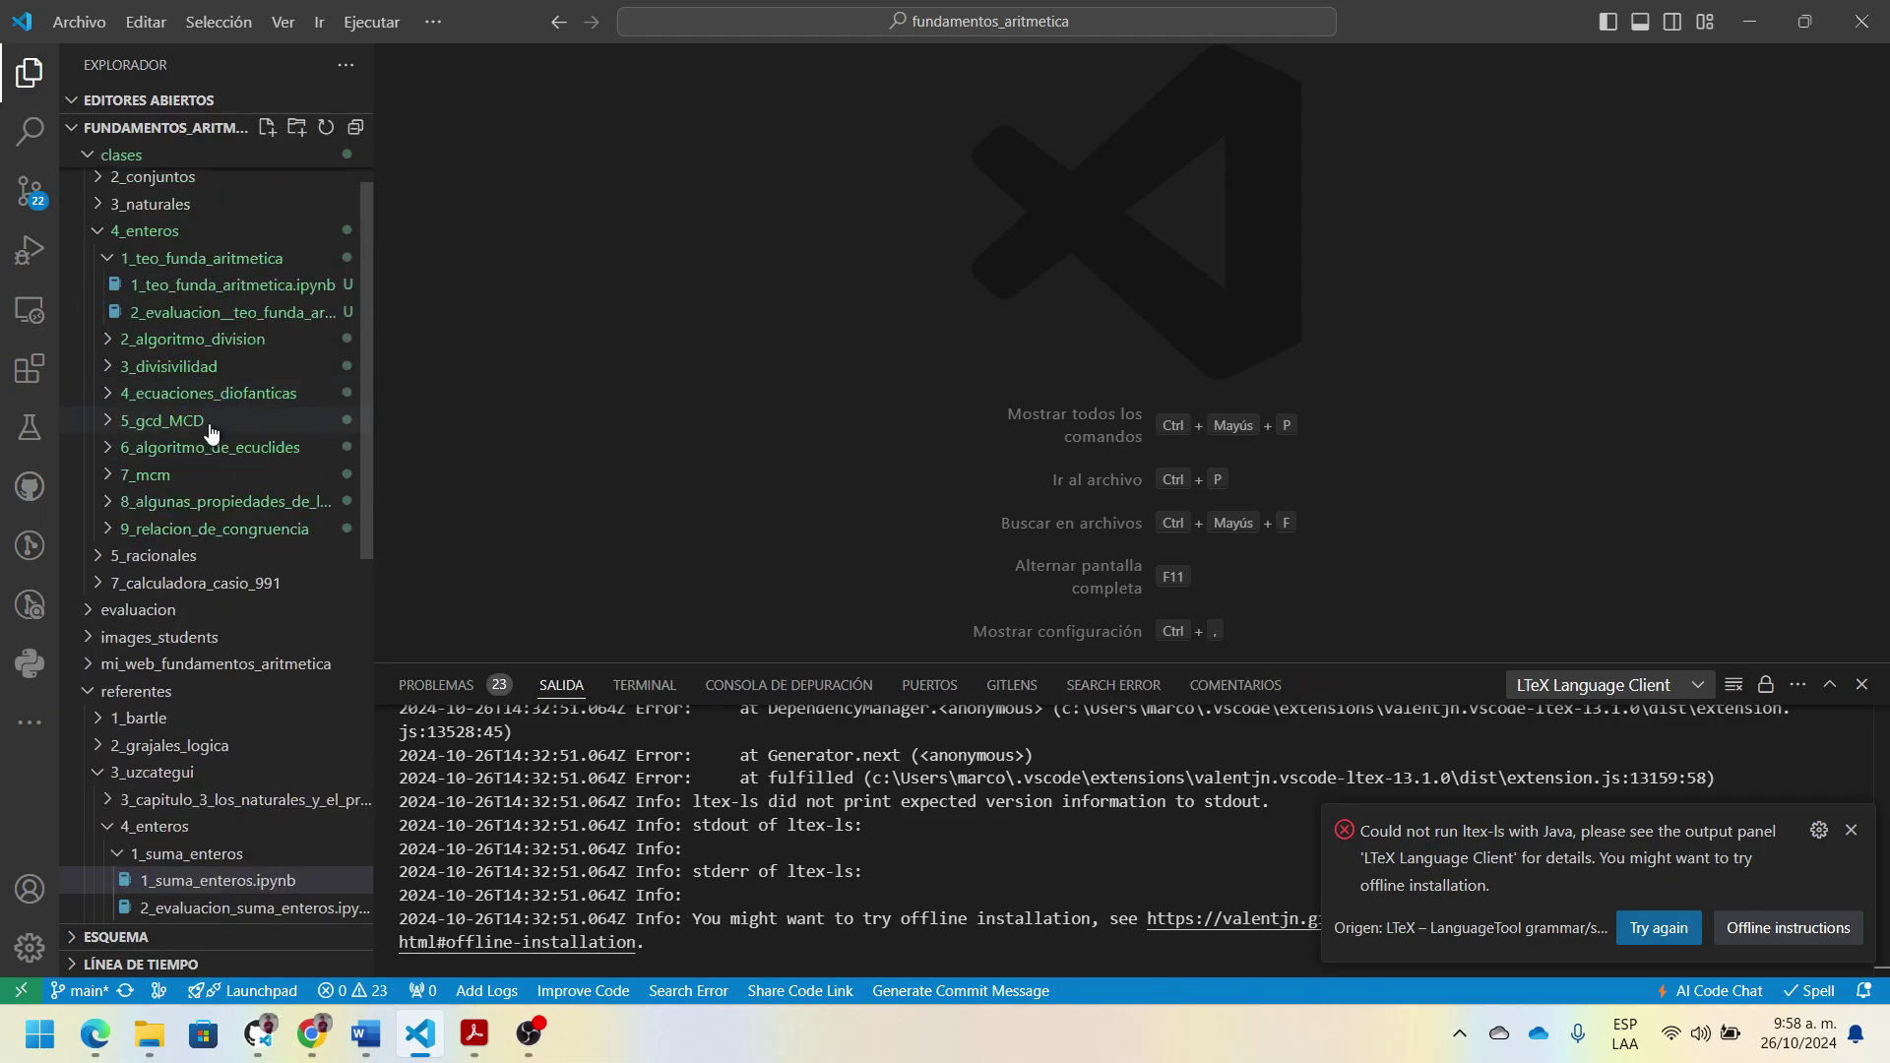
pyautogui.click(209, 347)
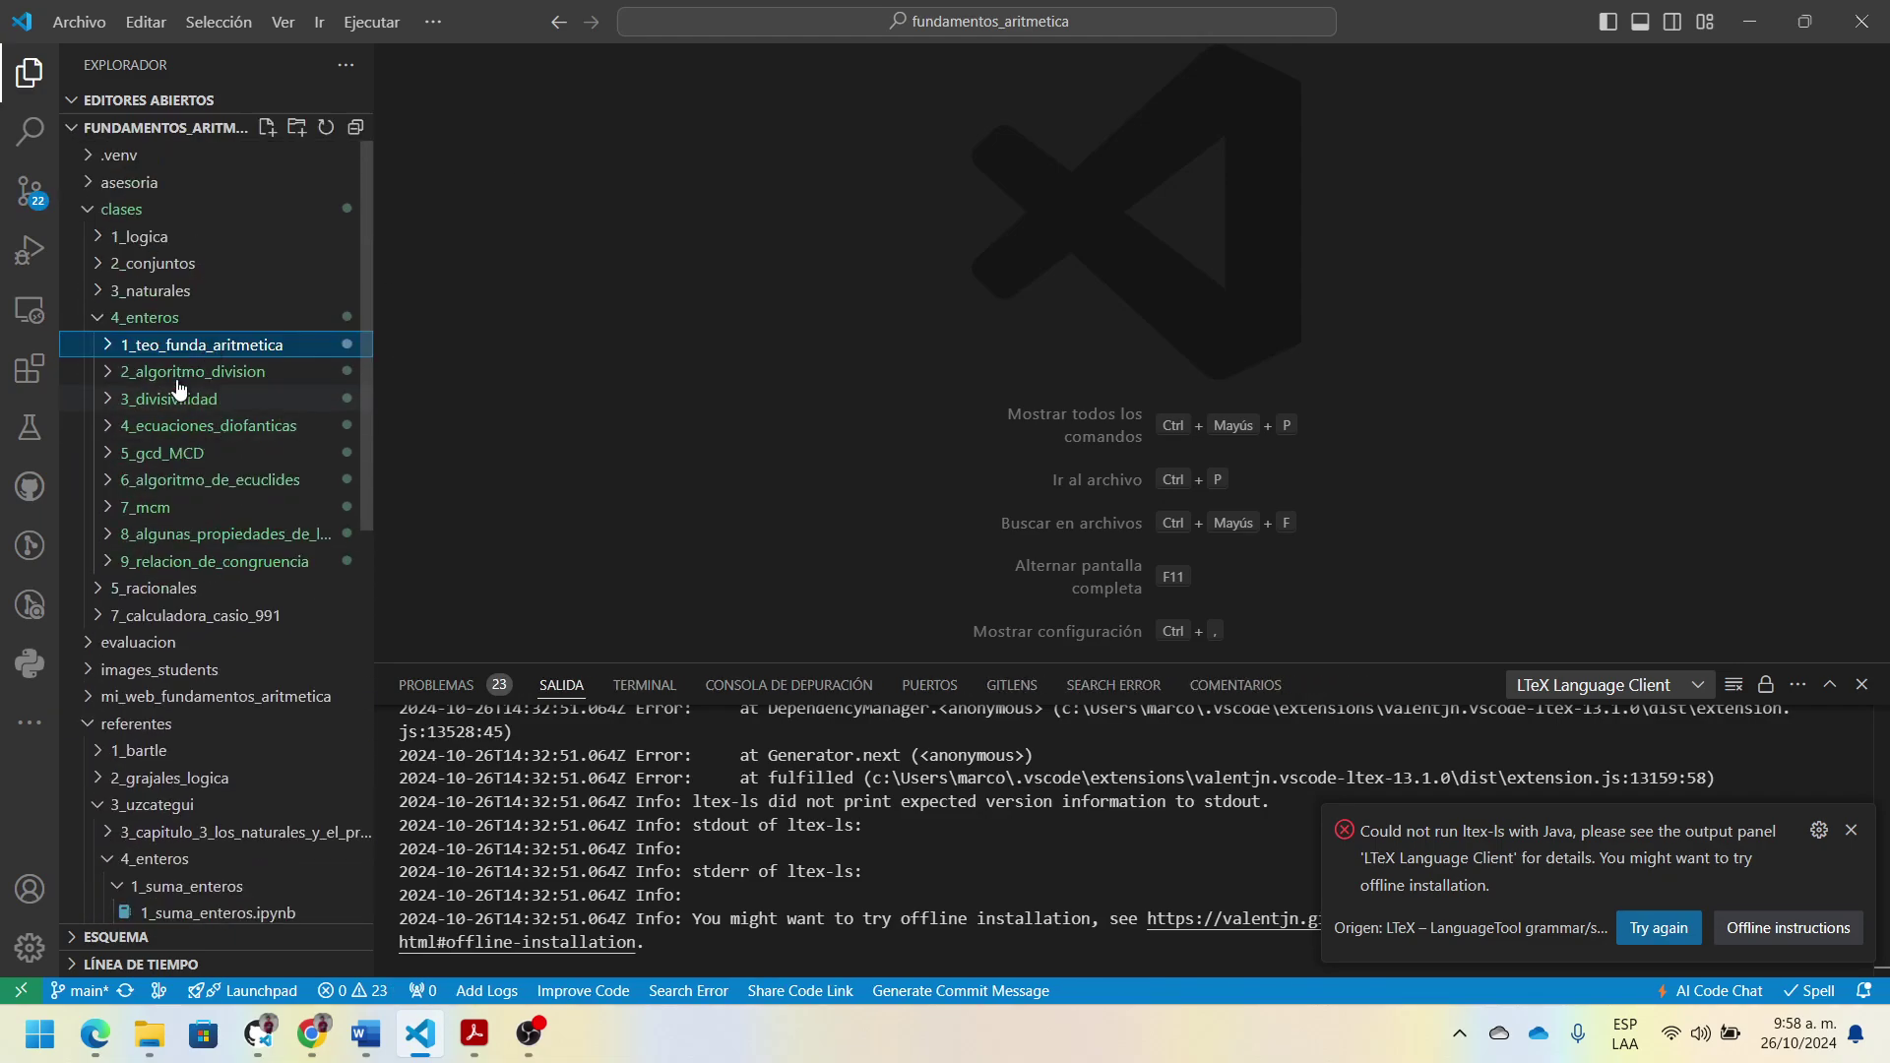
pyautogui.click(184, 346)
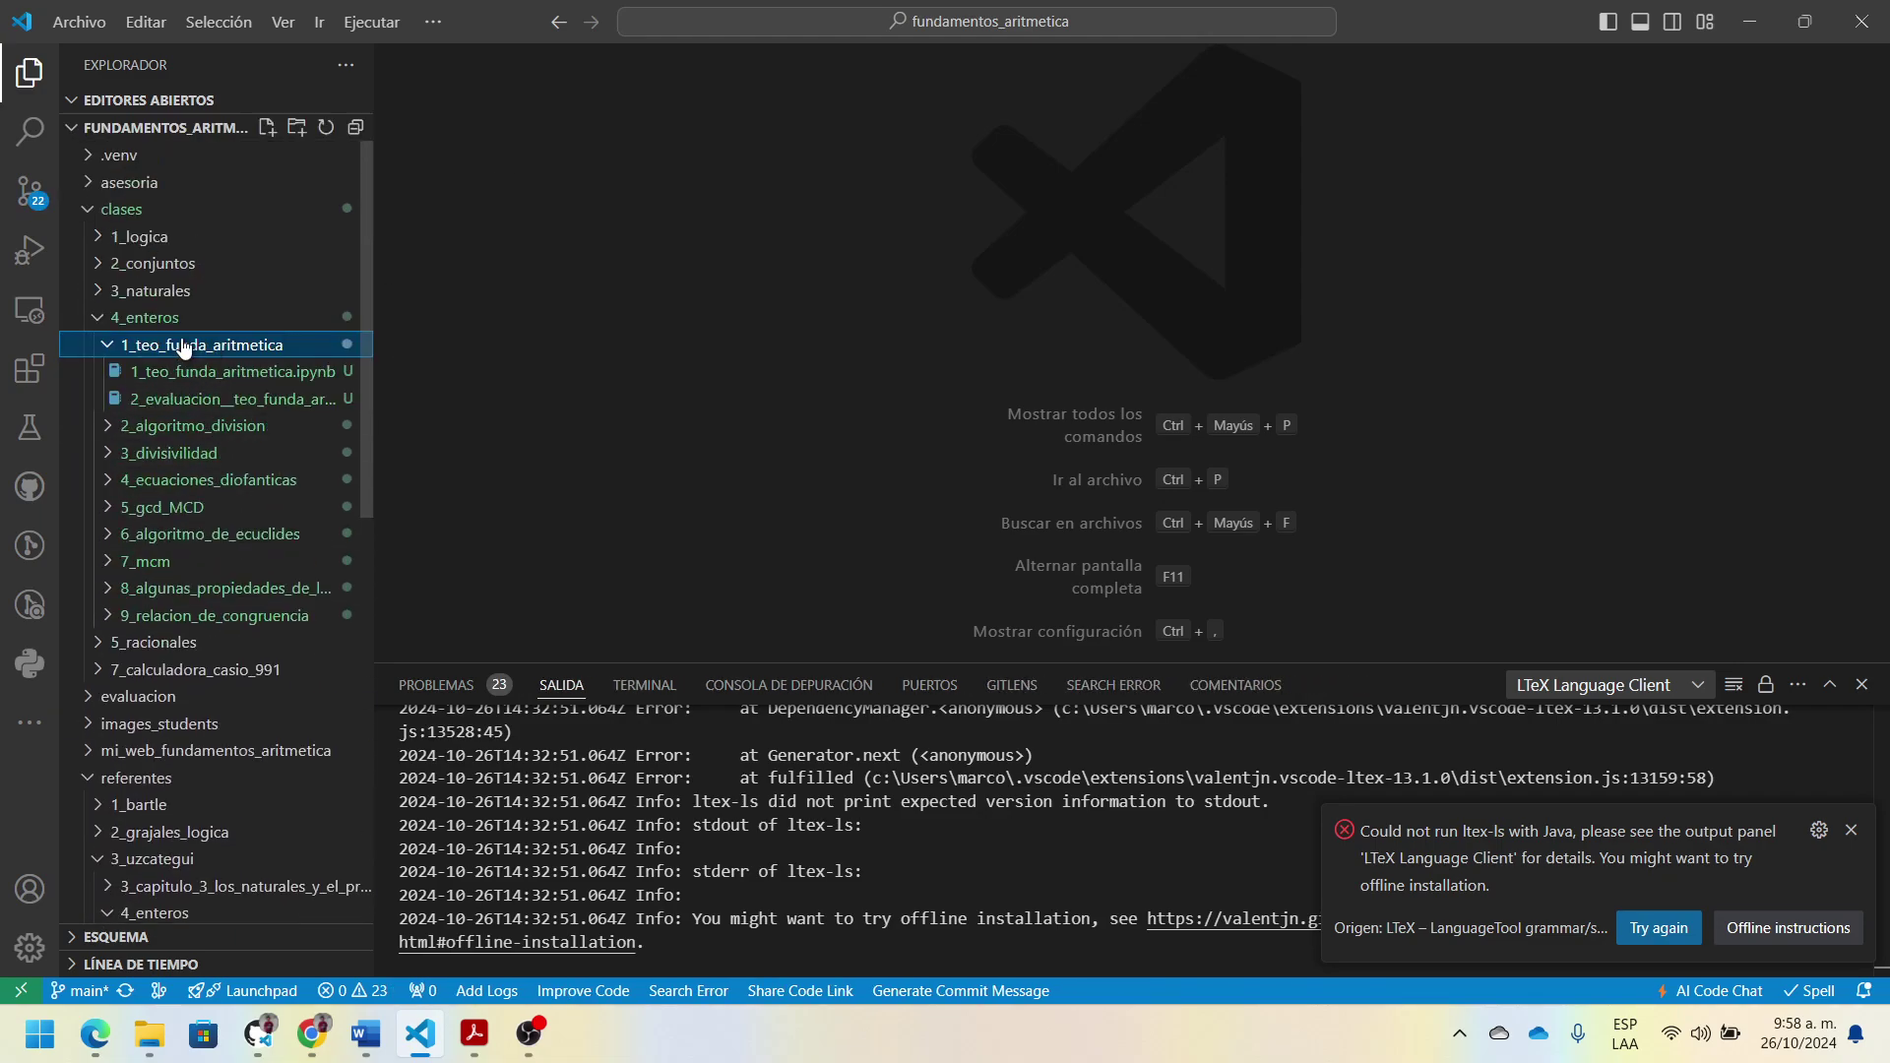
pyautogui.click(192, 373)
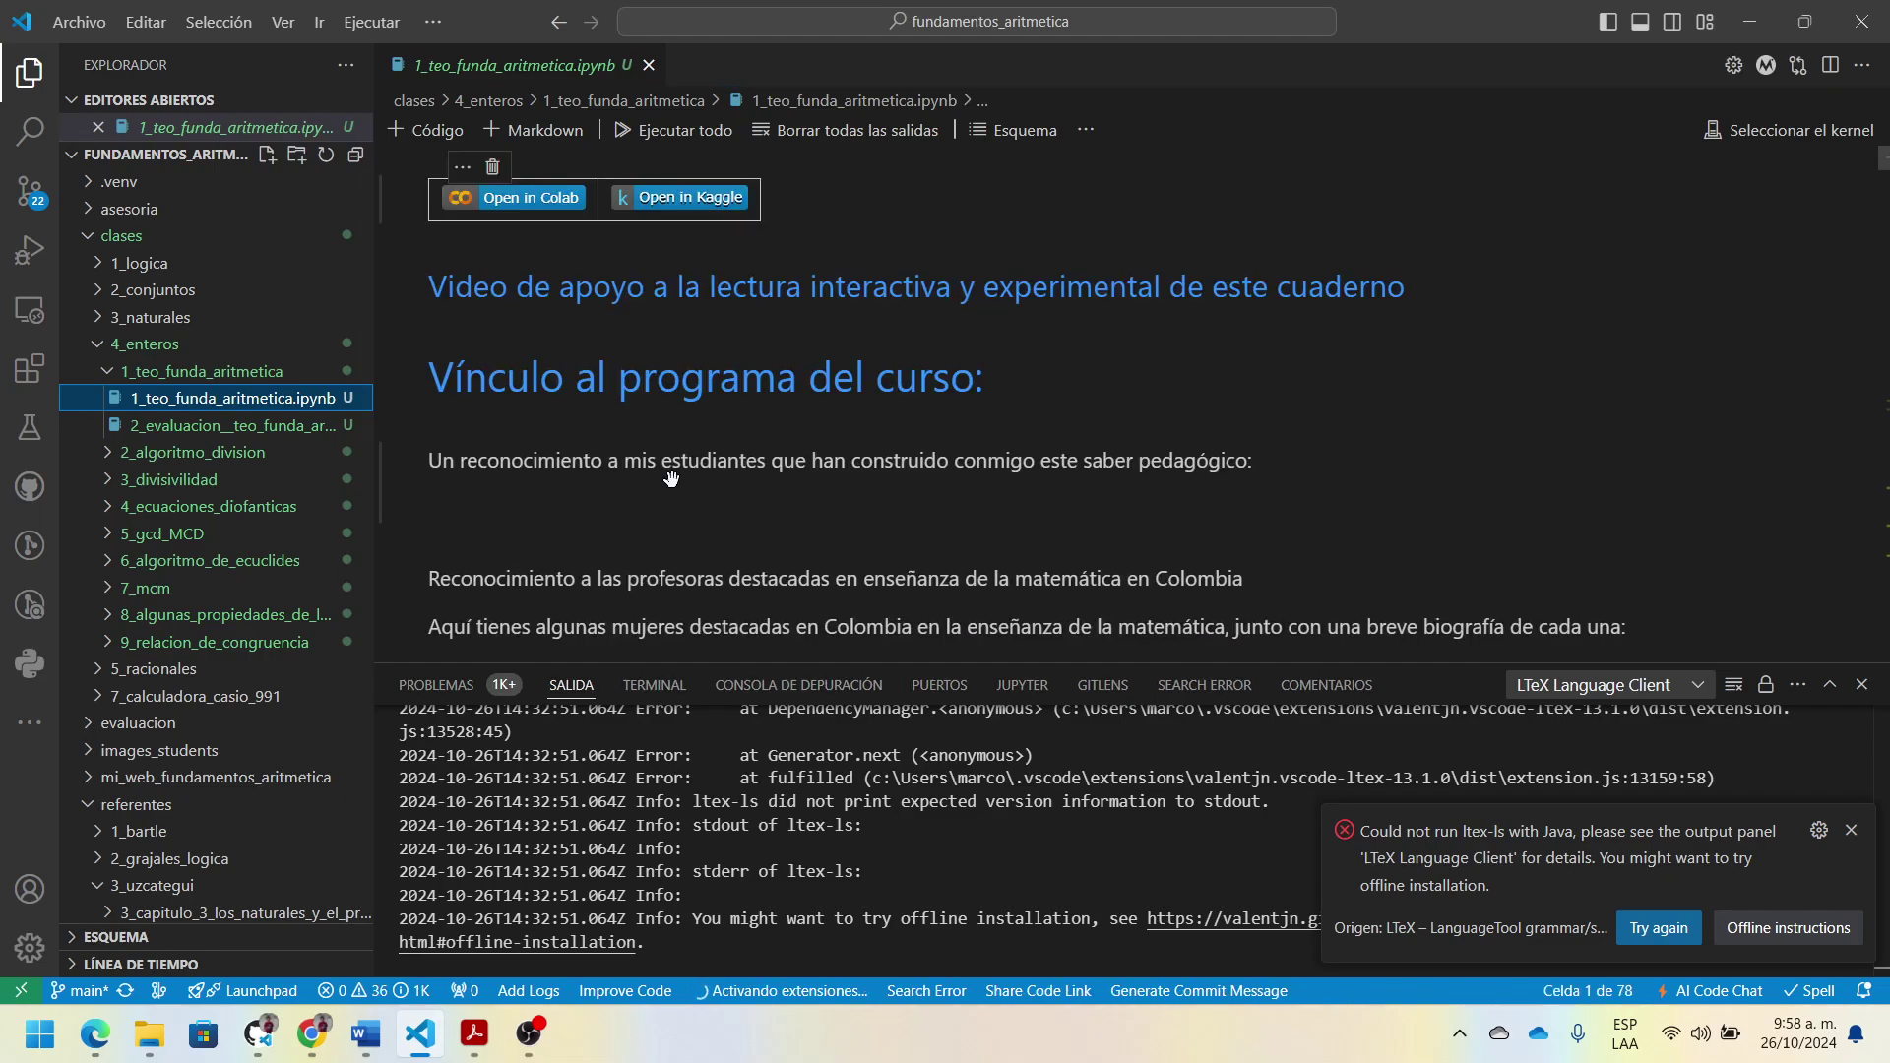
# Step: Hide the output panel and look through the notebook's introductory sections on teaching methodology, the STEAMS approach and internationalization
pyautogui.scroll(-4, 890, 499)
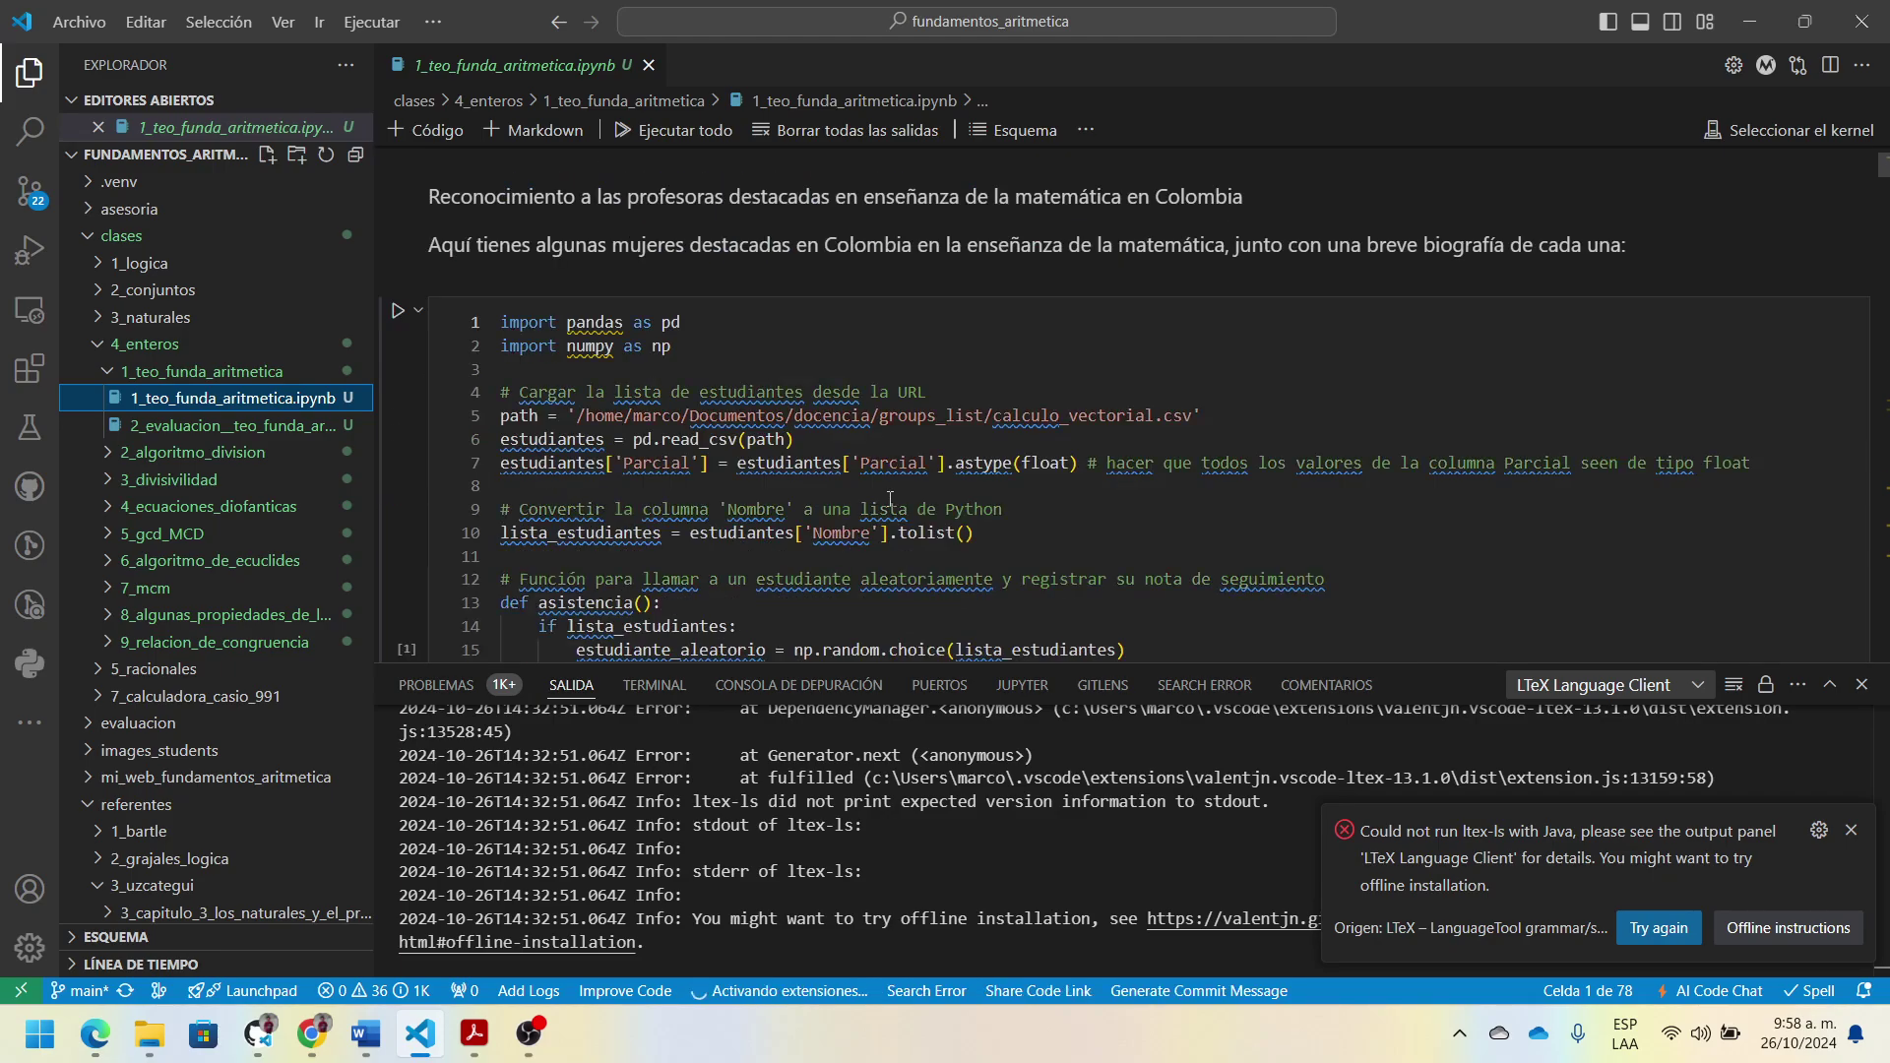
pyautogui.scroll(-3, 900, 522)
pyautogui.scroll(3, 960, 517)
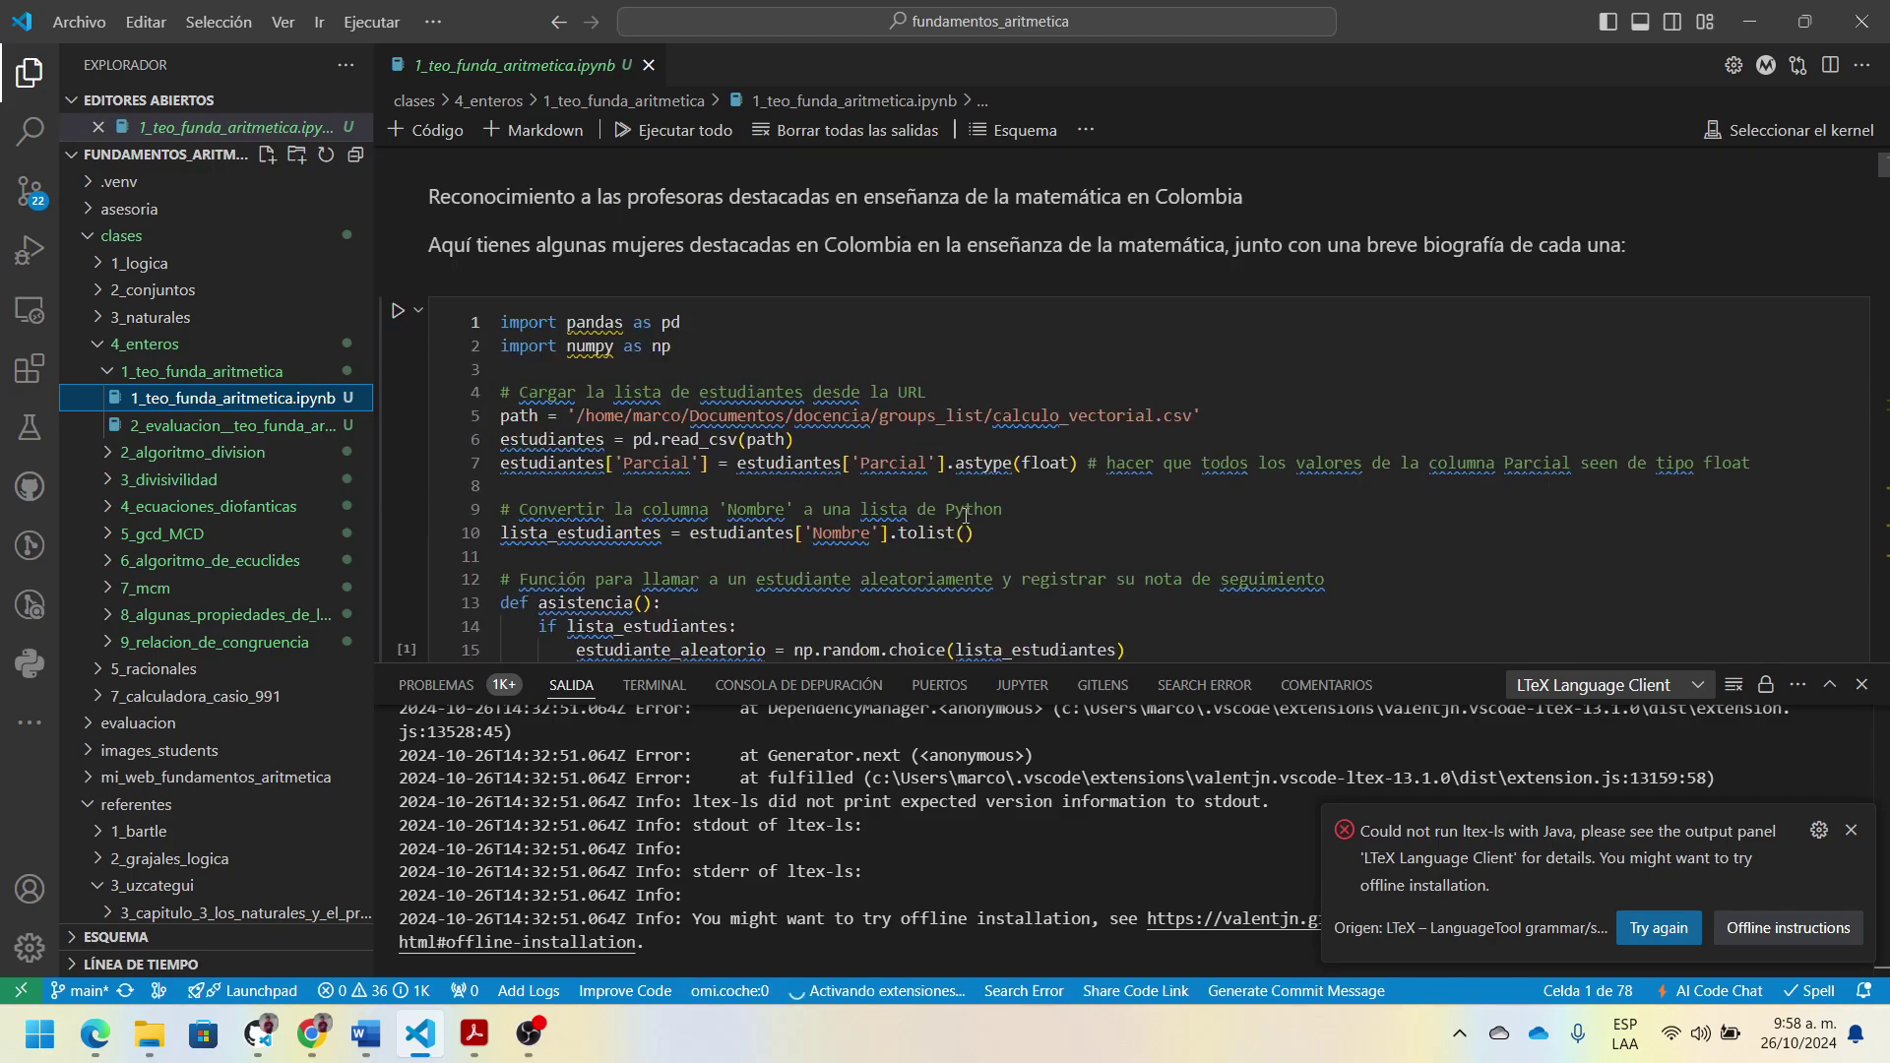
pyautogui.scroll(-10, 966, 514)
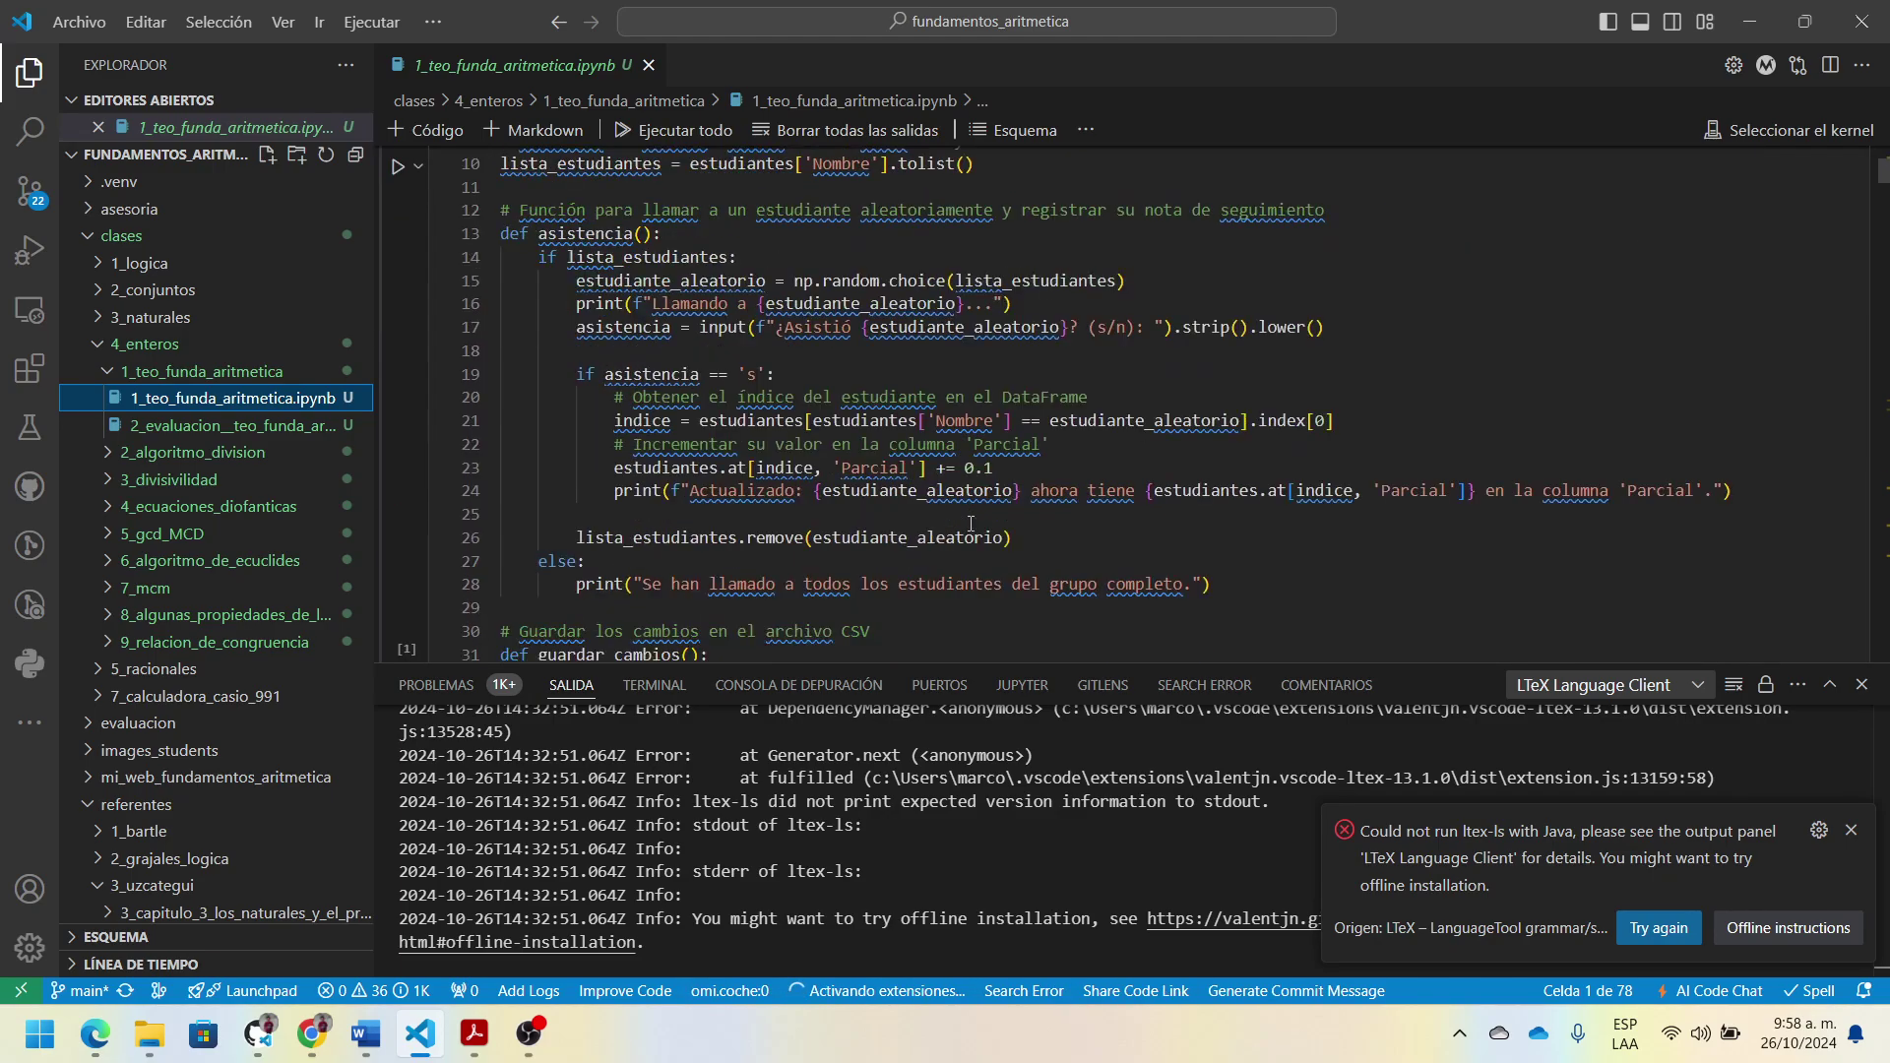
pyautogui.click(1861, 689)
pyautogui.scroll(-9, 889, 540)
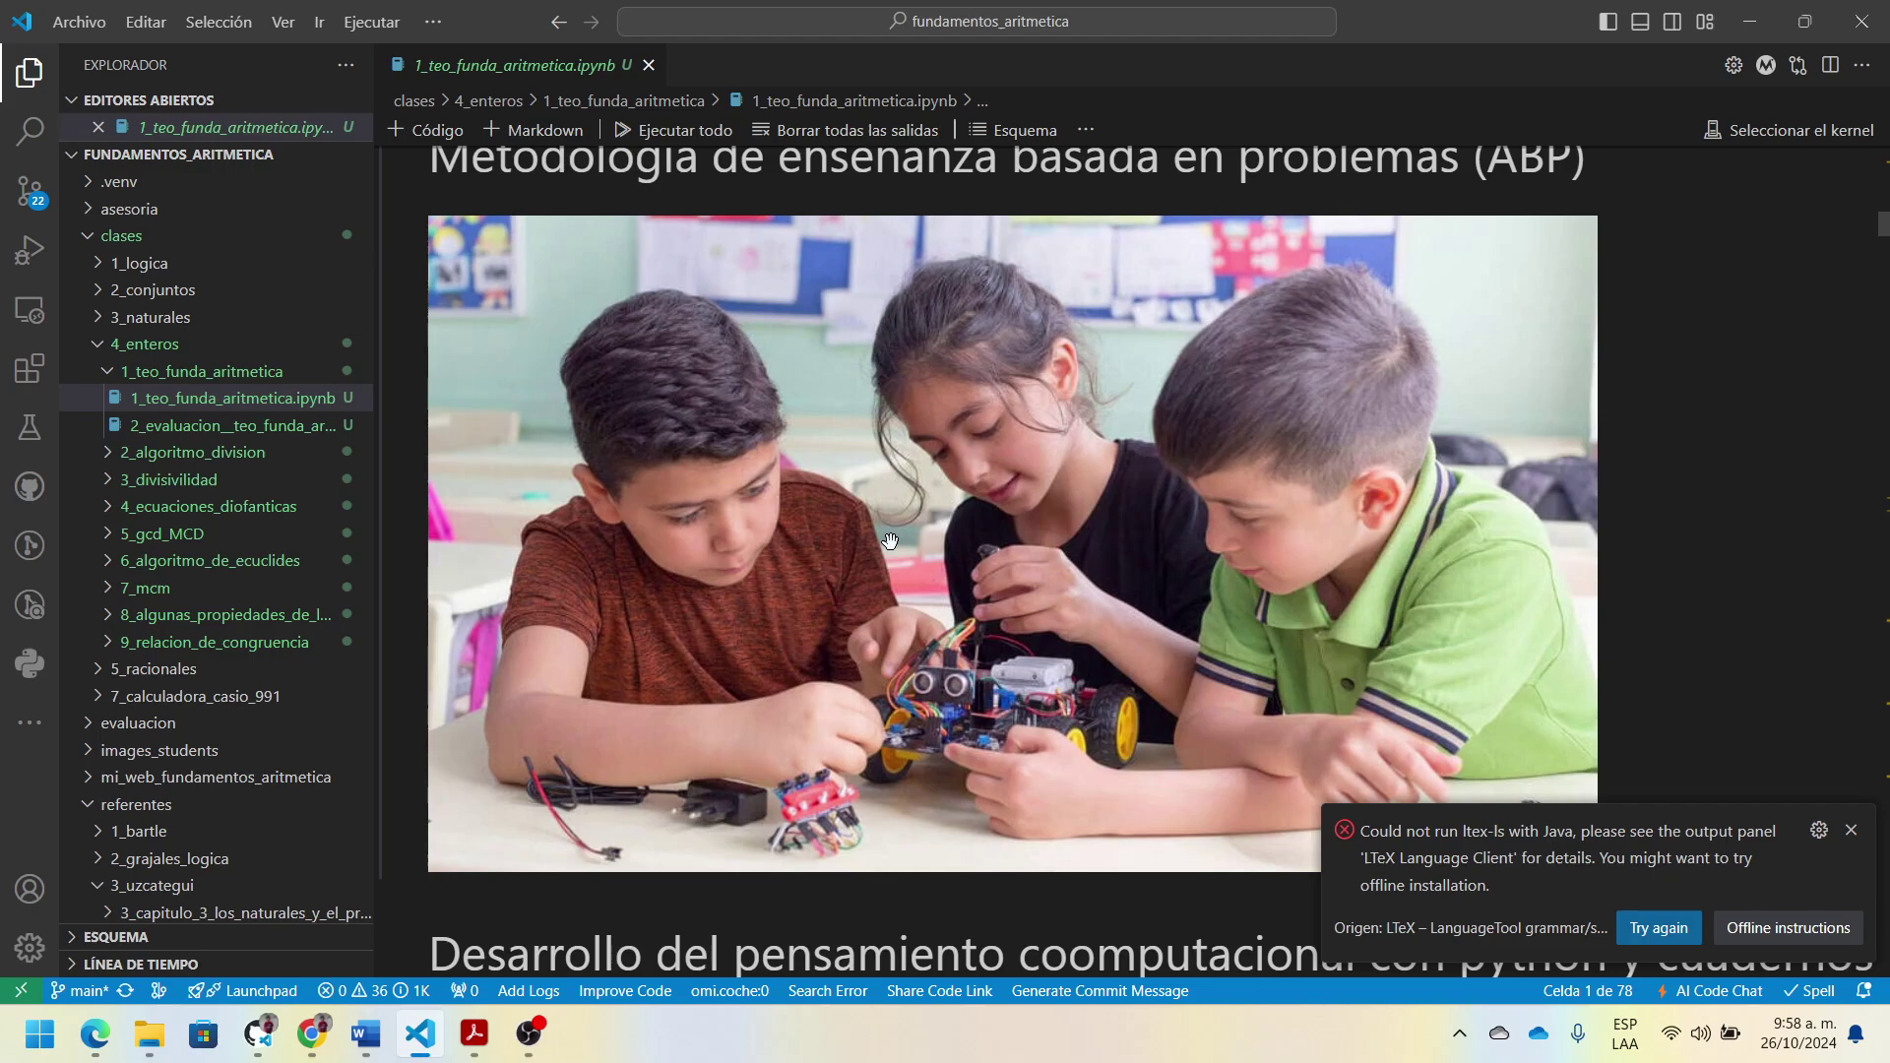
pyautogui.scroll(-3, 644, 632)
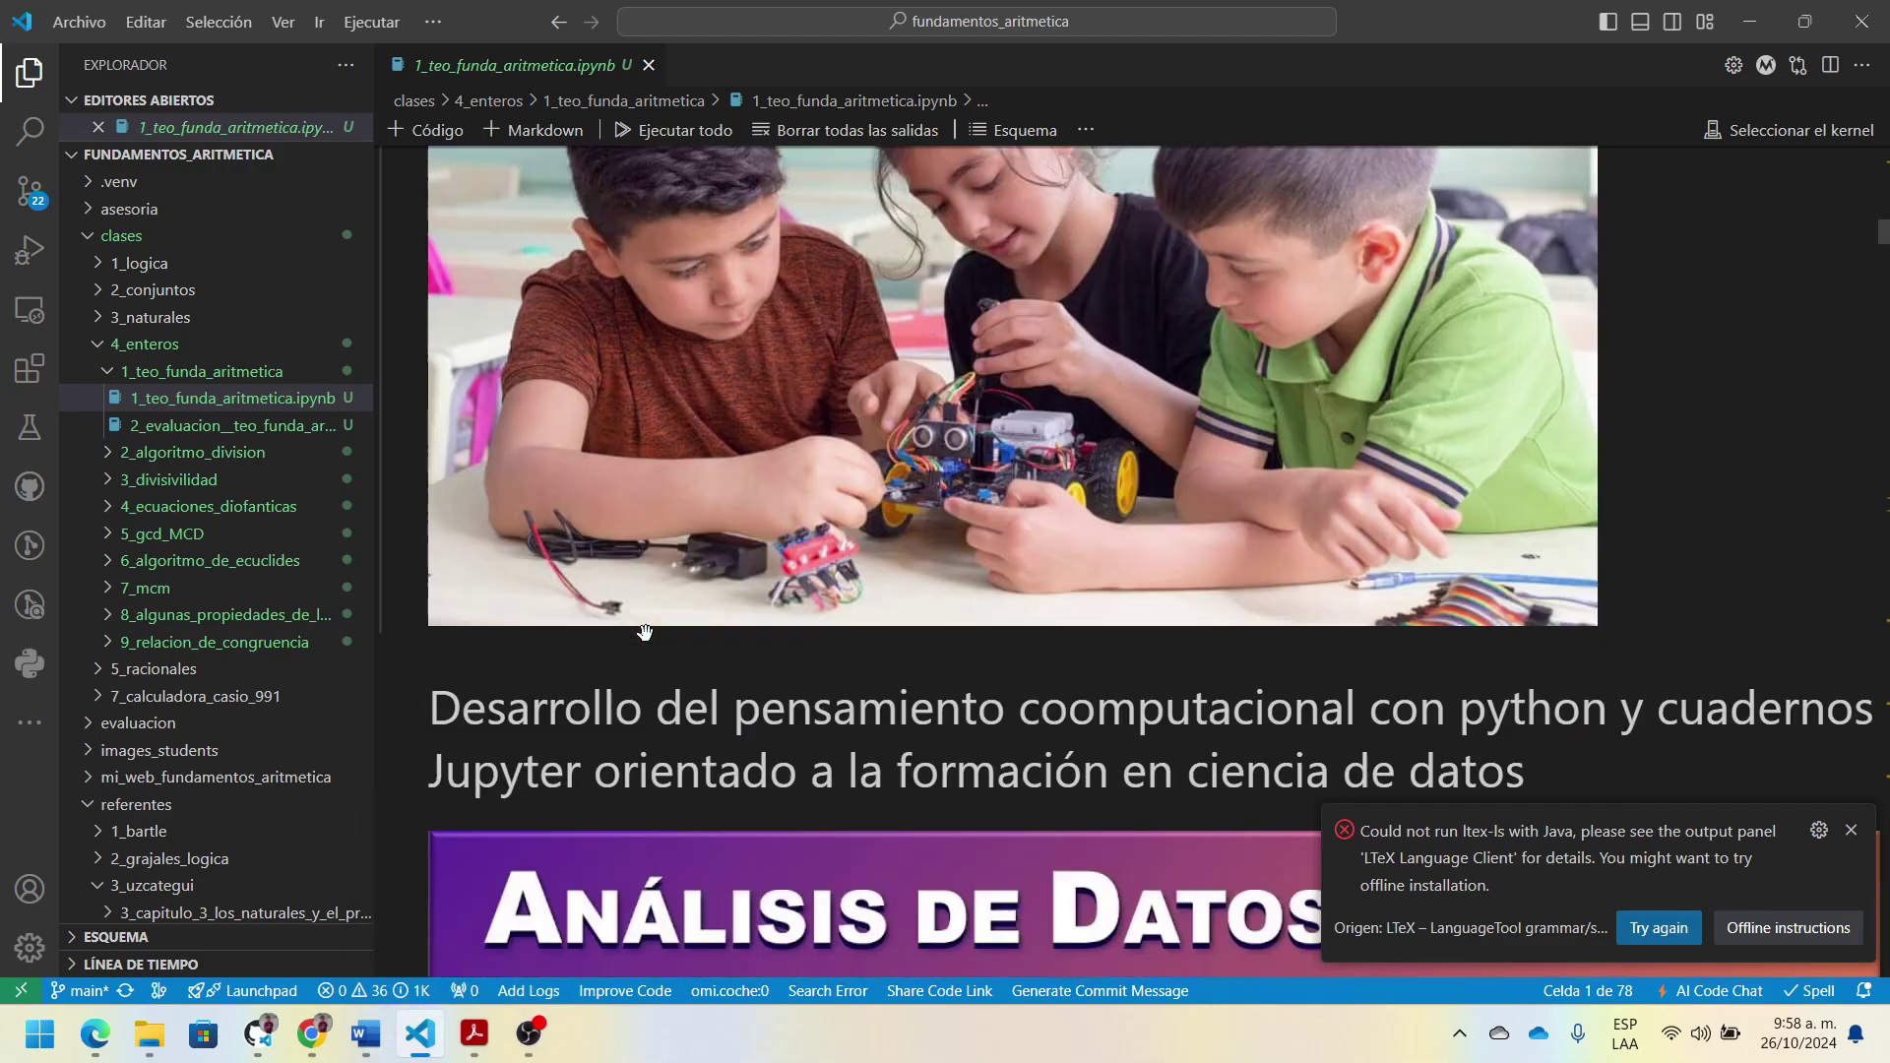
pyautogui.scroll(-7, 645, 632)
pyautogui.scroll(3, 670, 640)
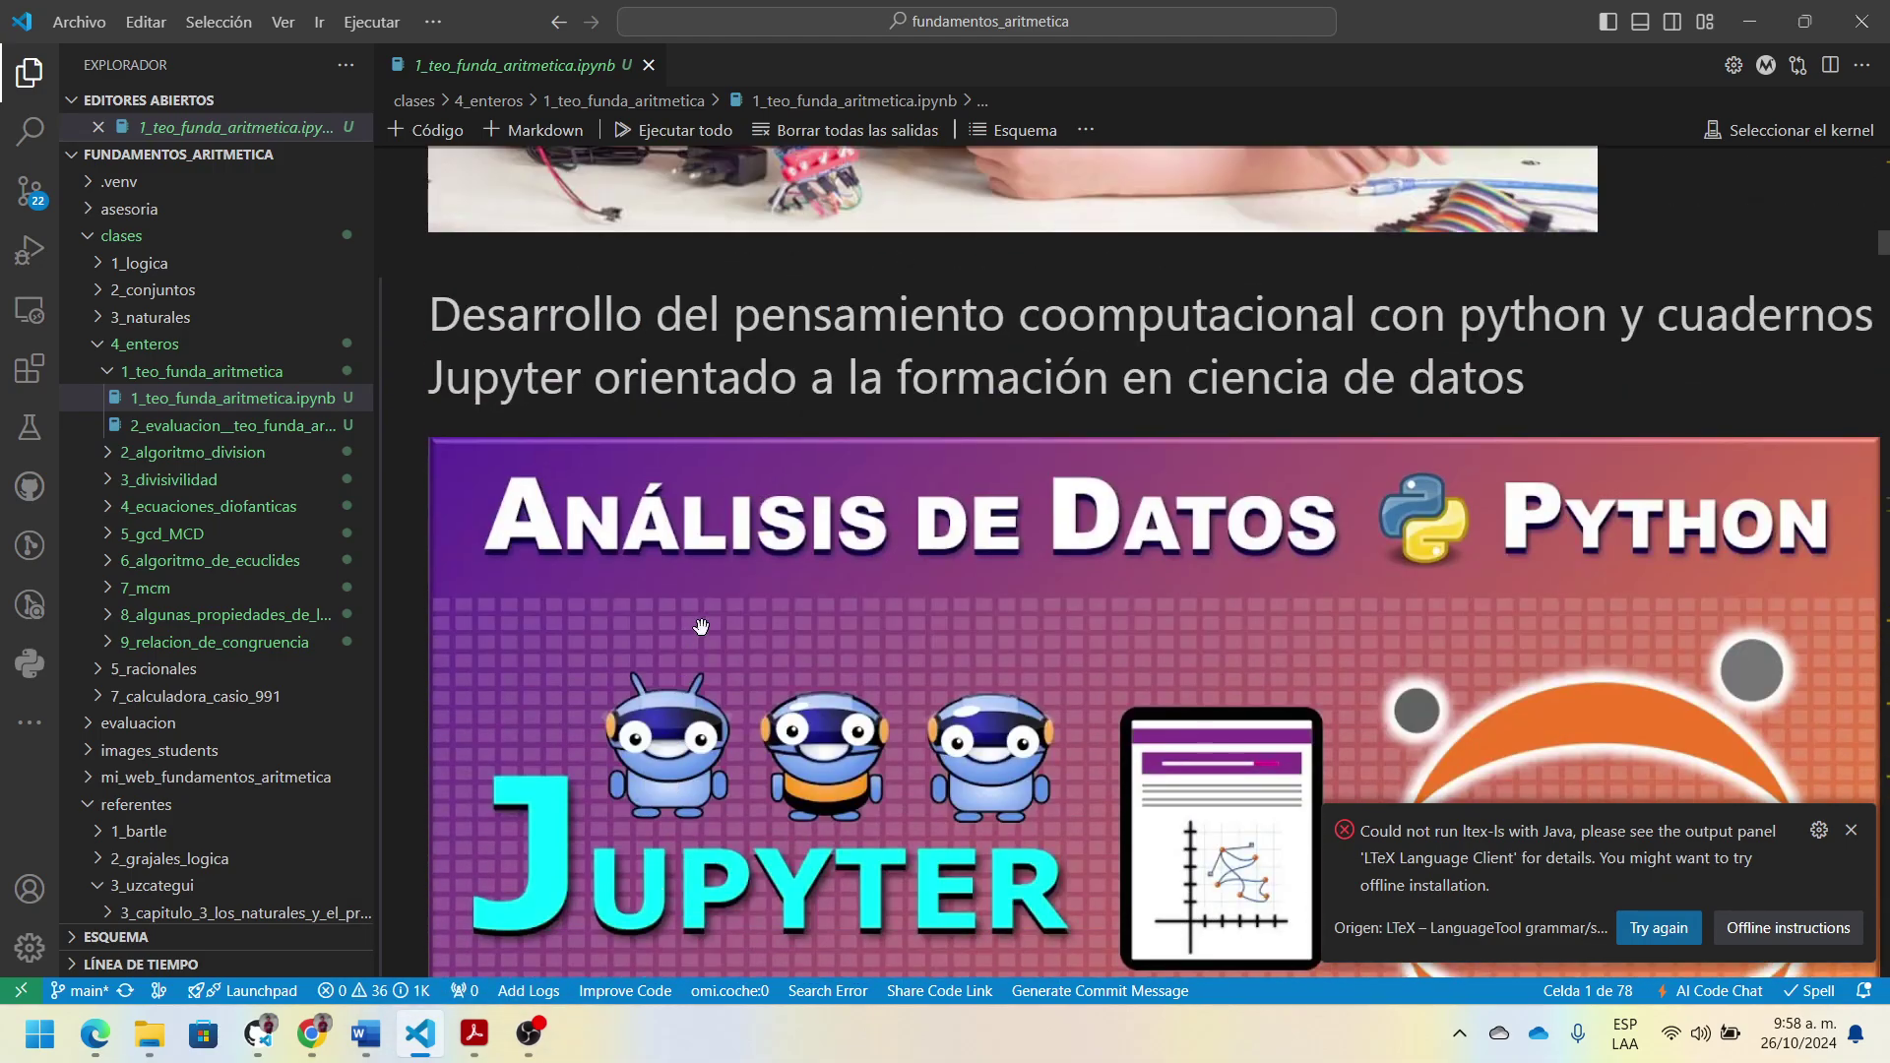
pyautogui.scroll(-3, 753, 543)
pyautogui.scroll(-20, 759, 541)
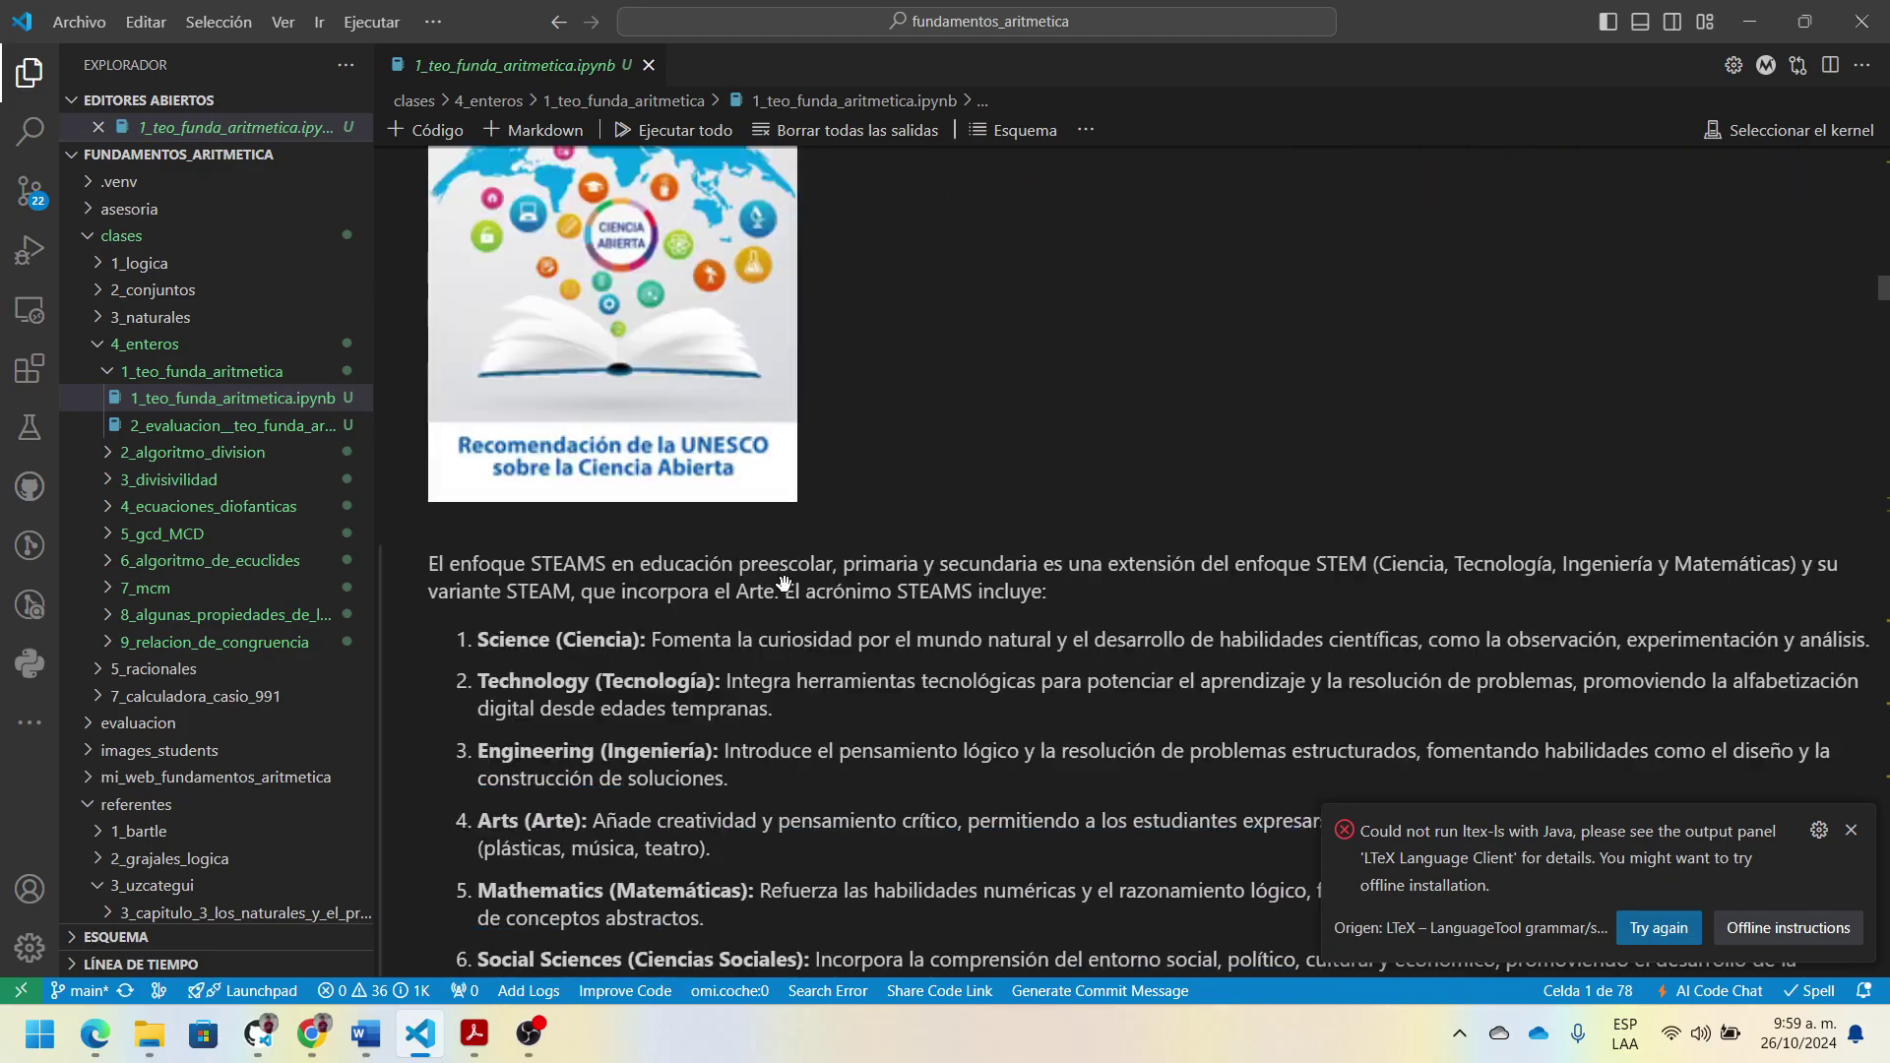
pyautogui.scroll(-20, 806, 610)
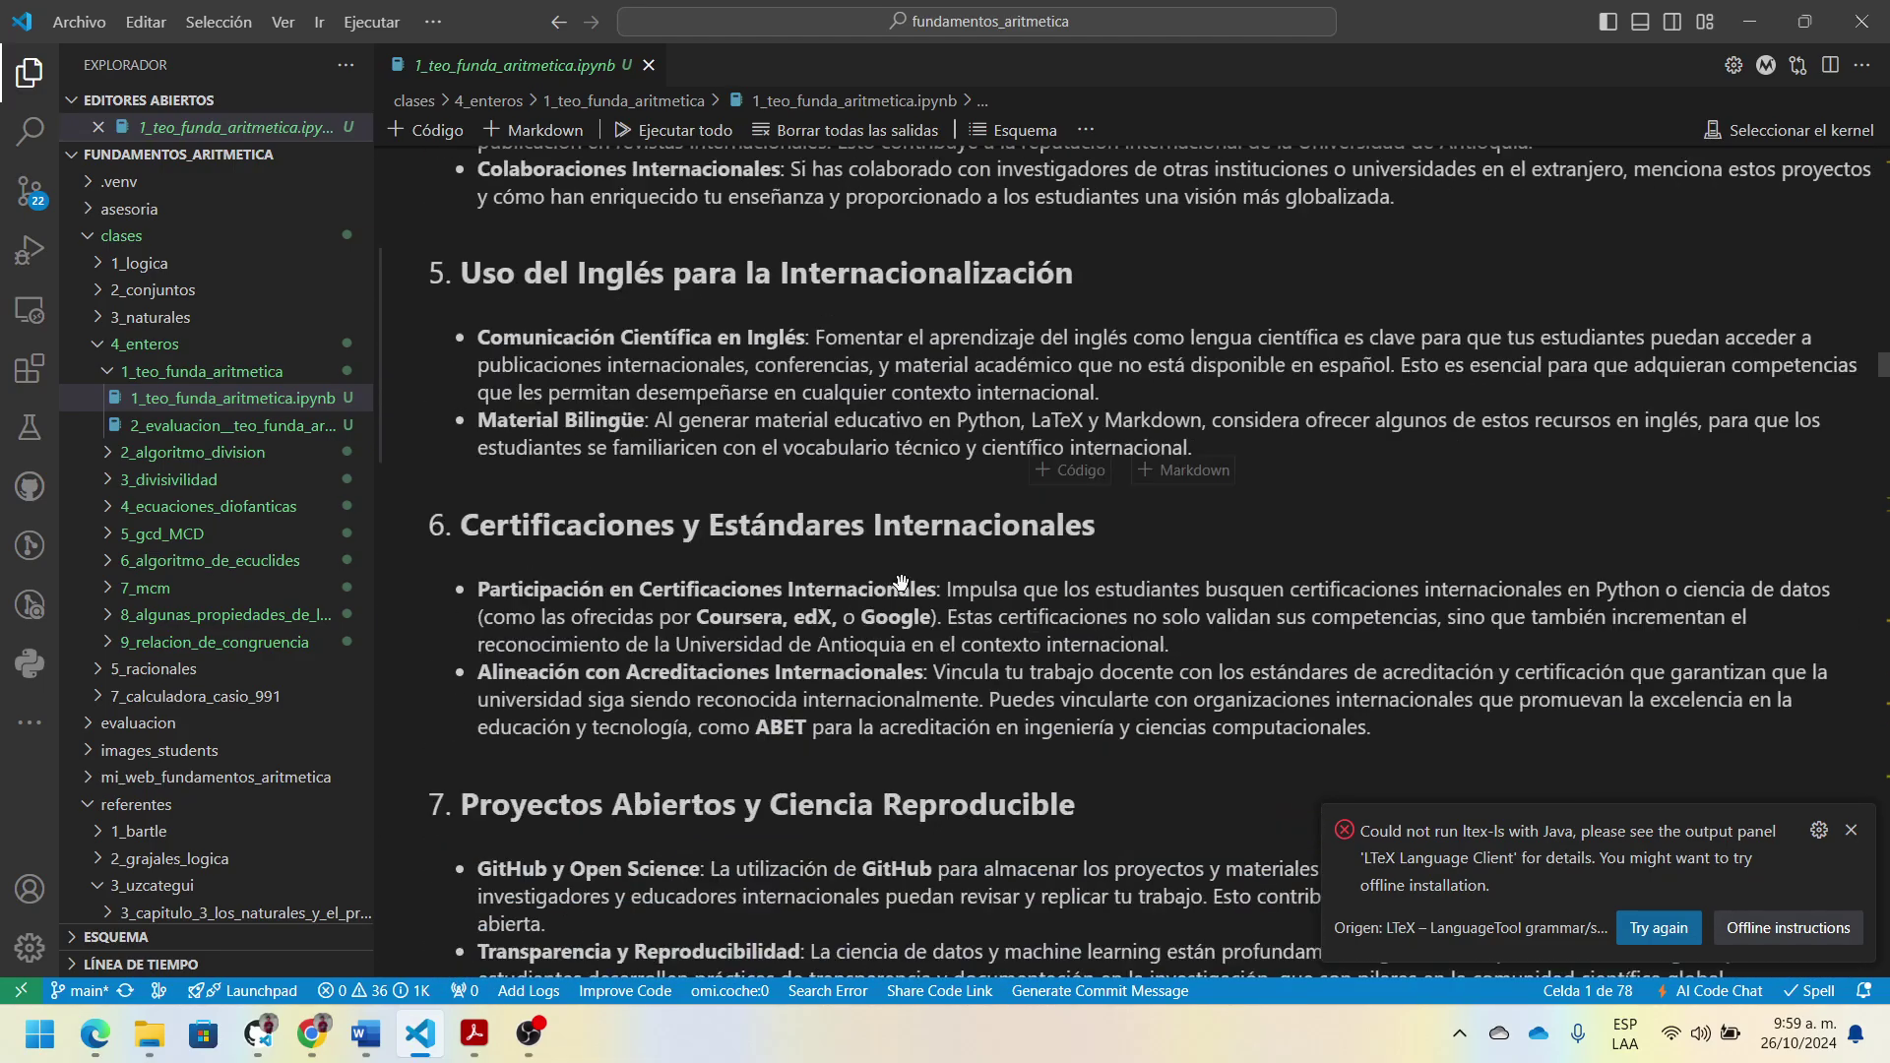
# Step: Complete the "Título de la clase:" heading with "Teorema Fundamental de la Aritmética" and render the cell
pyautogui.scroll(-8, 942, 613)
pyautogui.scroll(8, 950, 615)
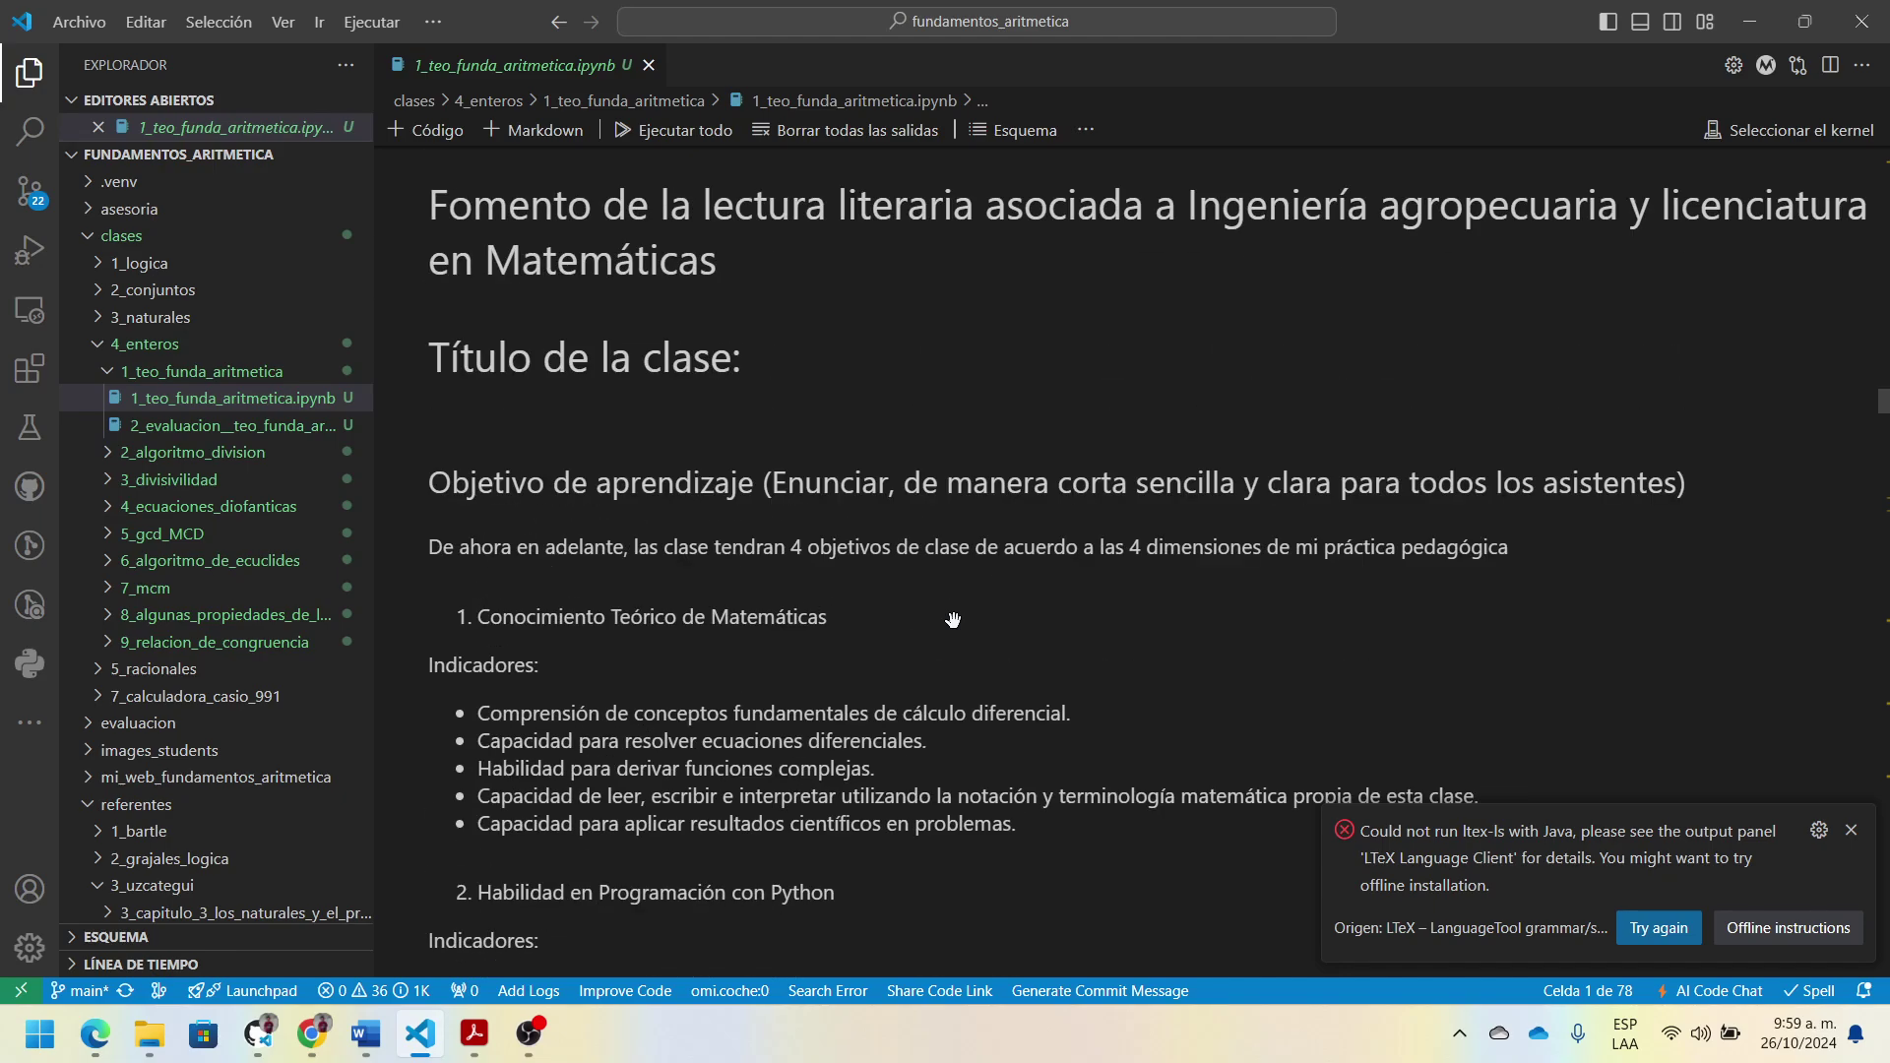
pyautogui.scroll(-7, 960, 618)
pyautogui.scroll(4, 968, 619)
pyautogui.scroll(3, 968, 620)
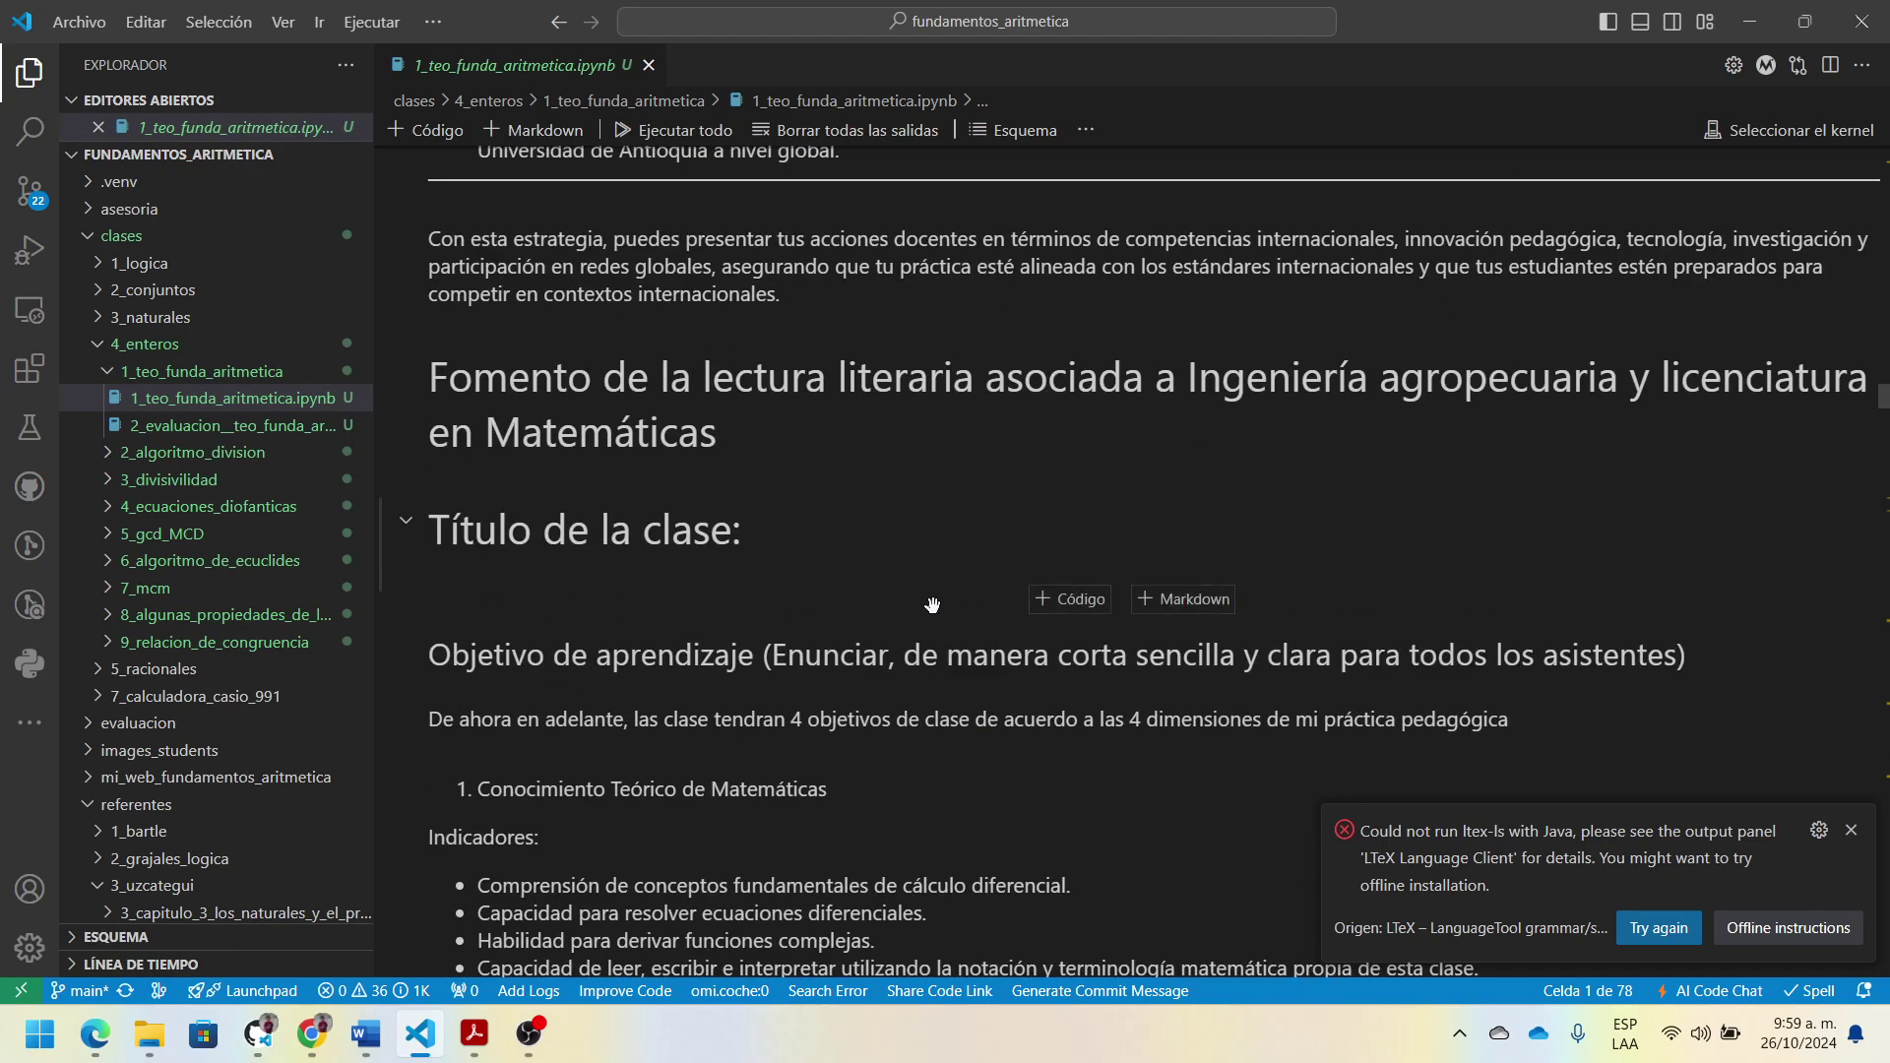
pyautogui.click(923, 548)
pyautogui.doubleClick(922, 547)
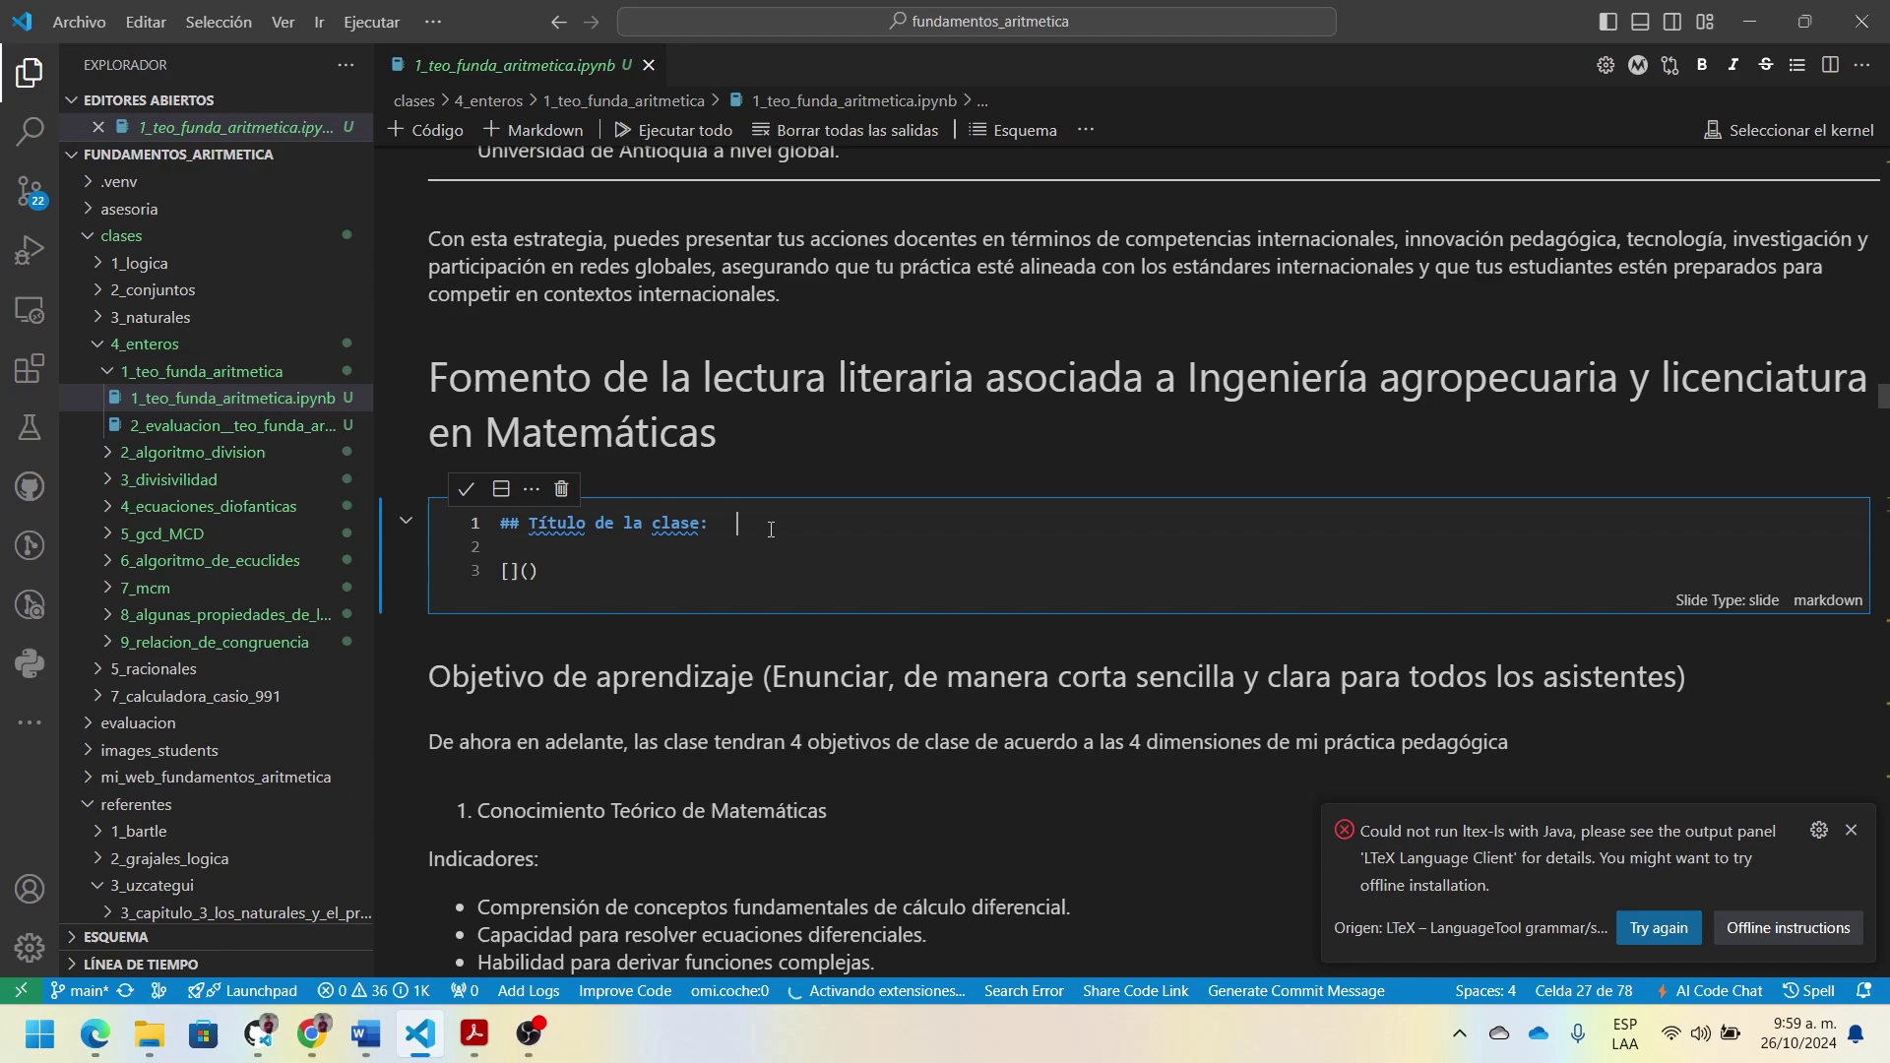
pyautogui.write('Te')
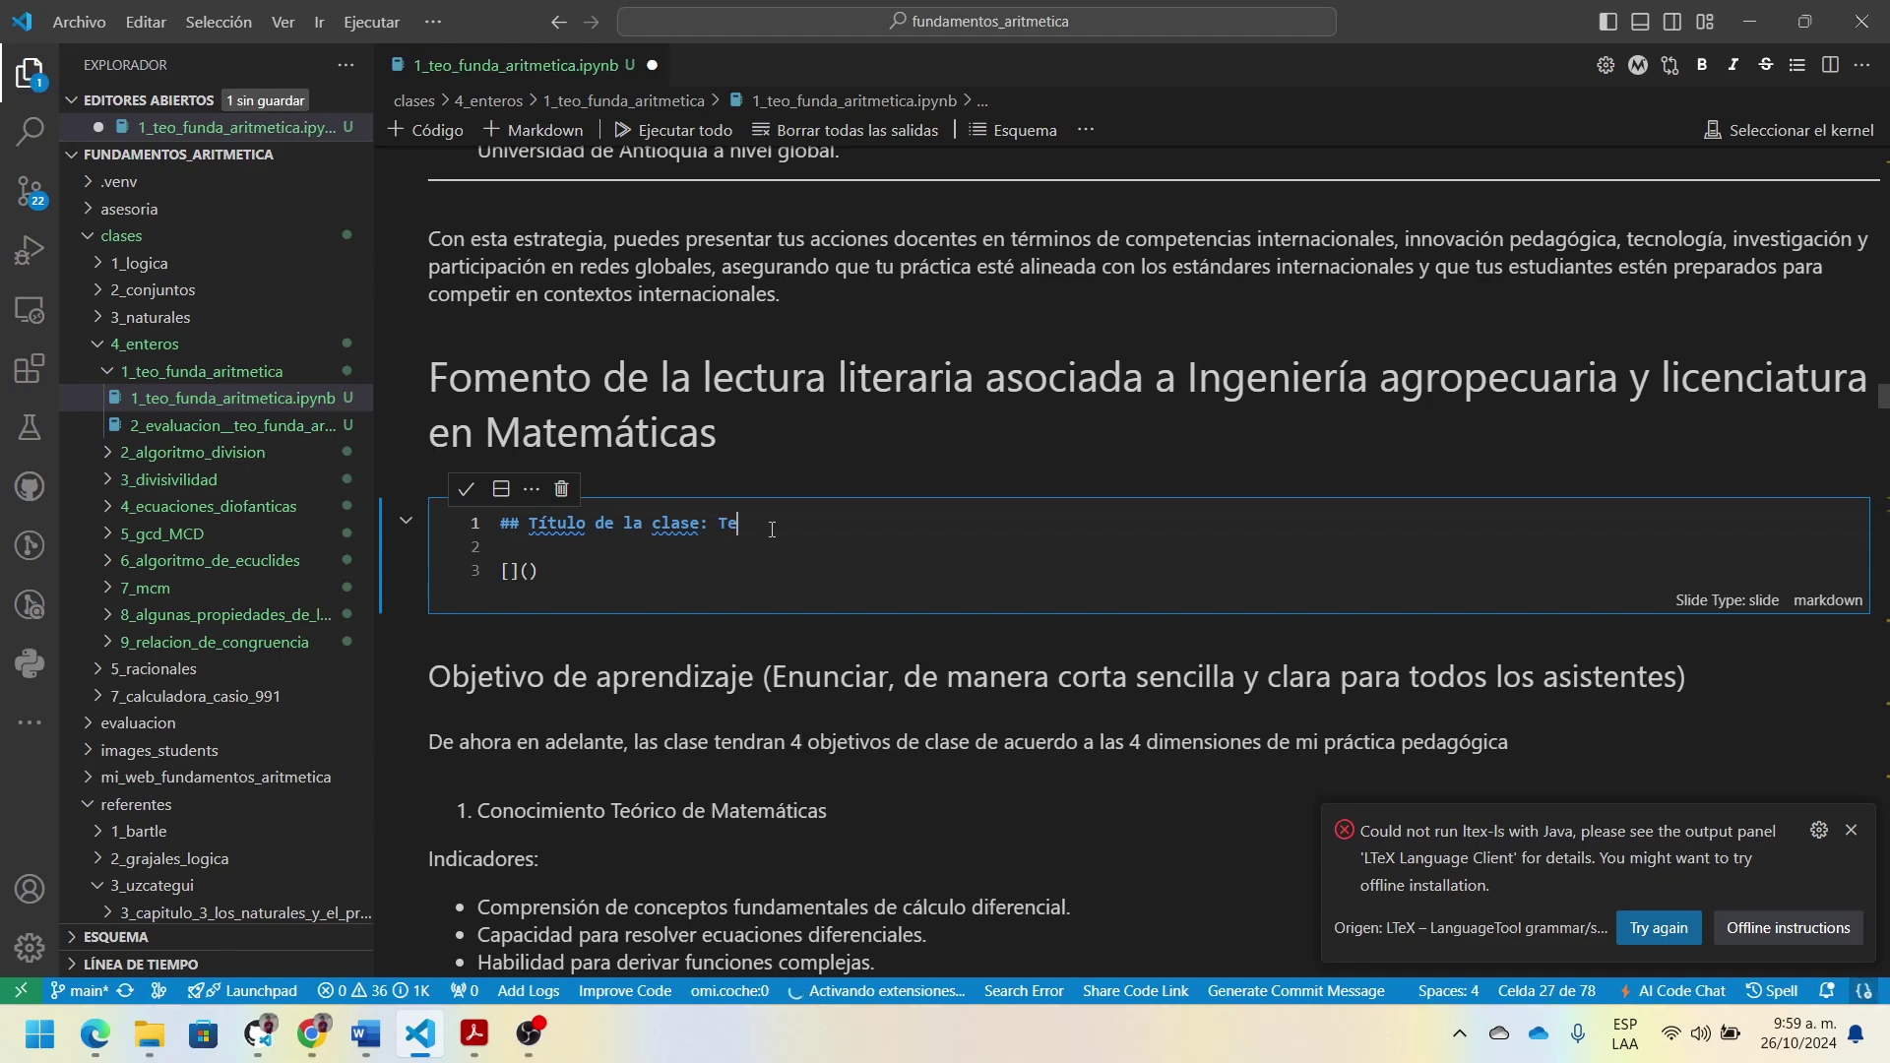
pyautogui.write('orema F')
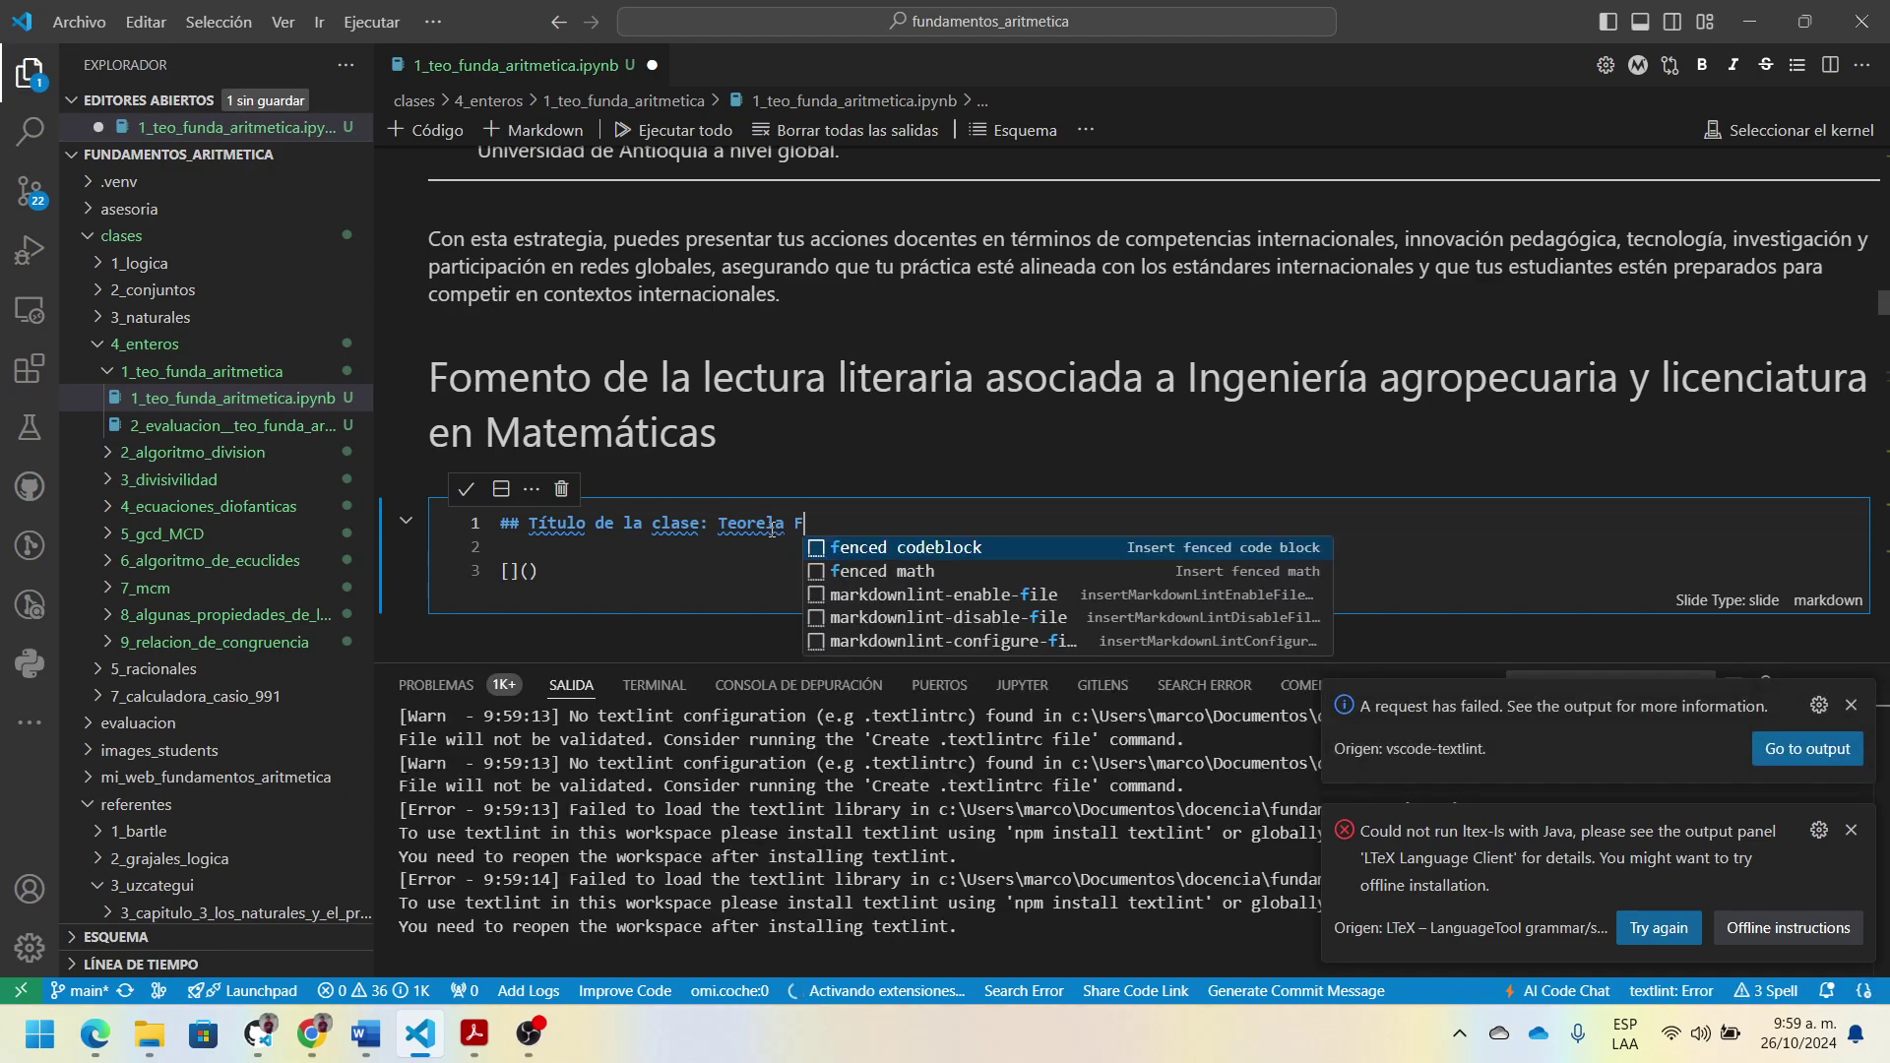
pyautogui.write('undamental d')
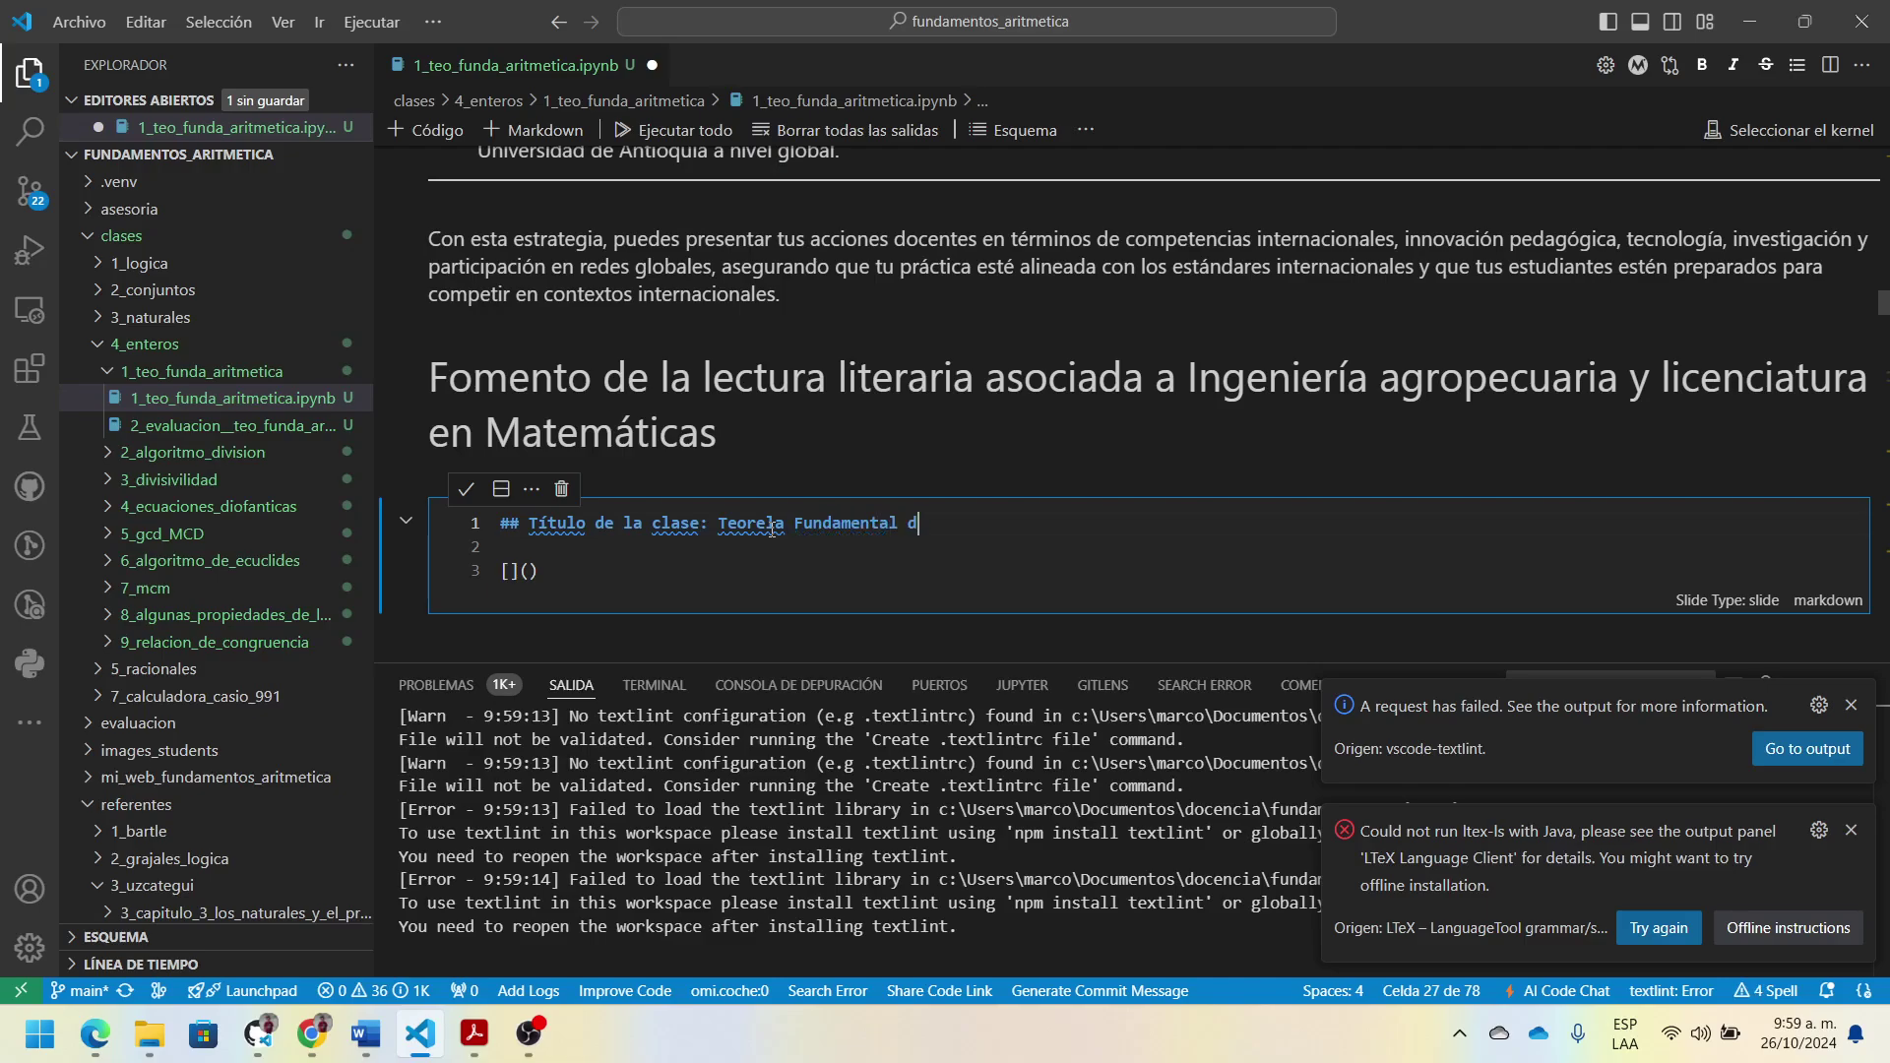
pyautogui.write('e la Aritmética')
pyautogui.hotkey('shift', 'Return')
# Step: Add a Markdown cell below the concept map code's output and begin its heading with "# Teorema Fun"
pyautogui.scroll(-5, 774, 541)
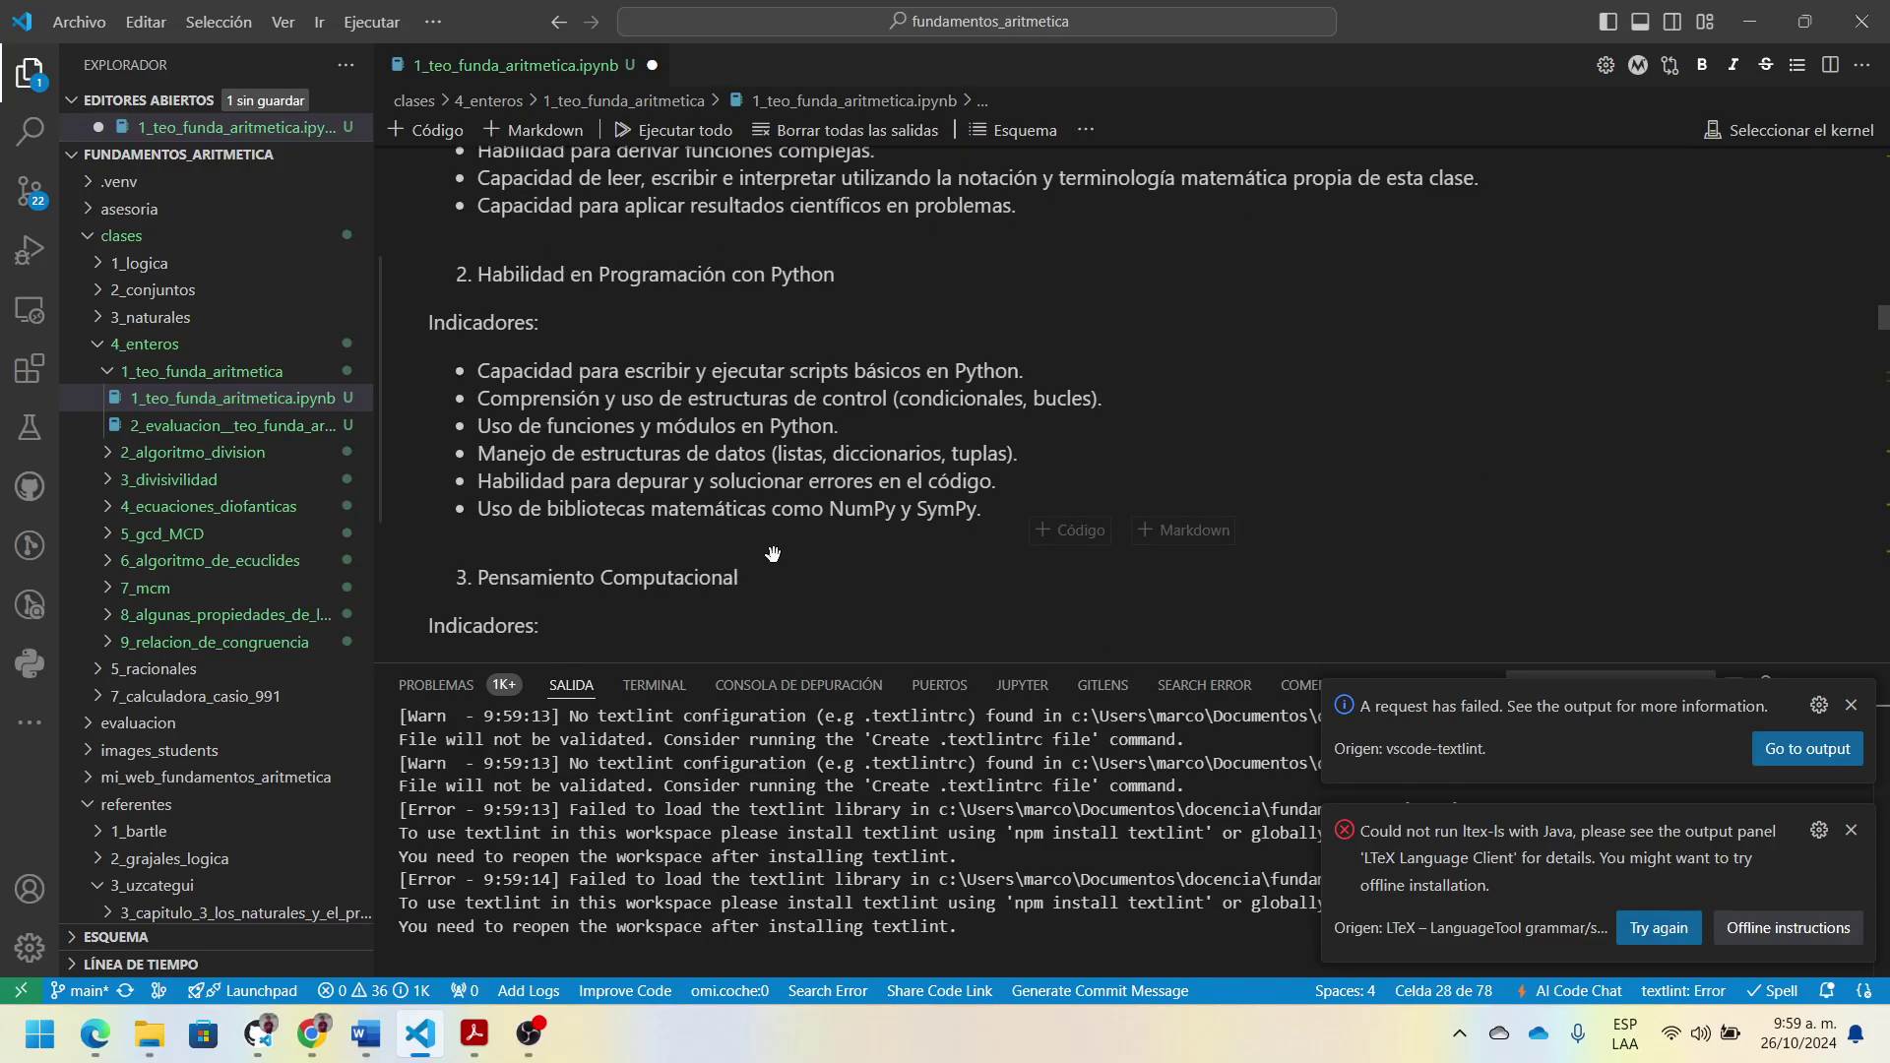
pyautogui.scroll(-6, 773, 553)
pyautogui.scroll(-12, 755, 541)
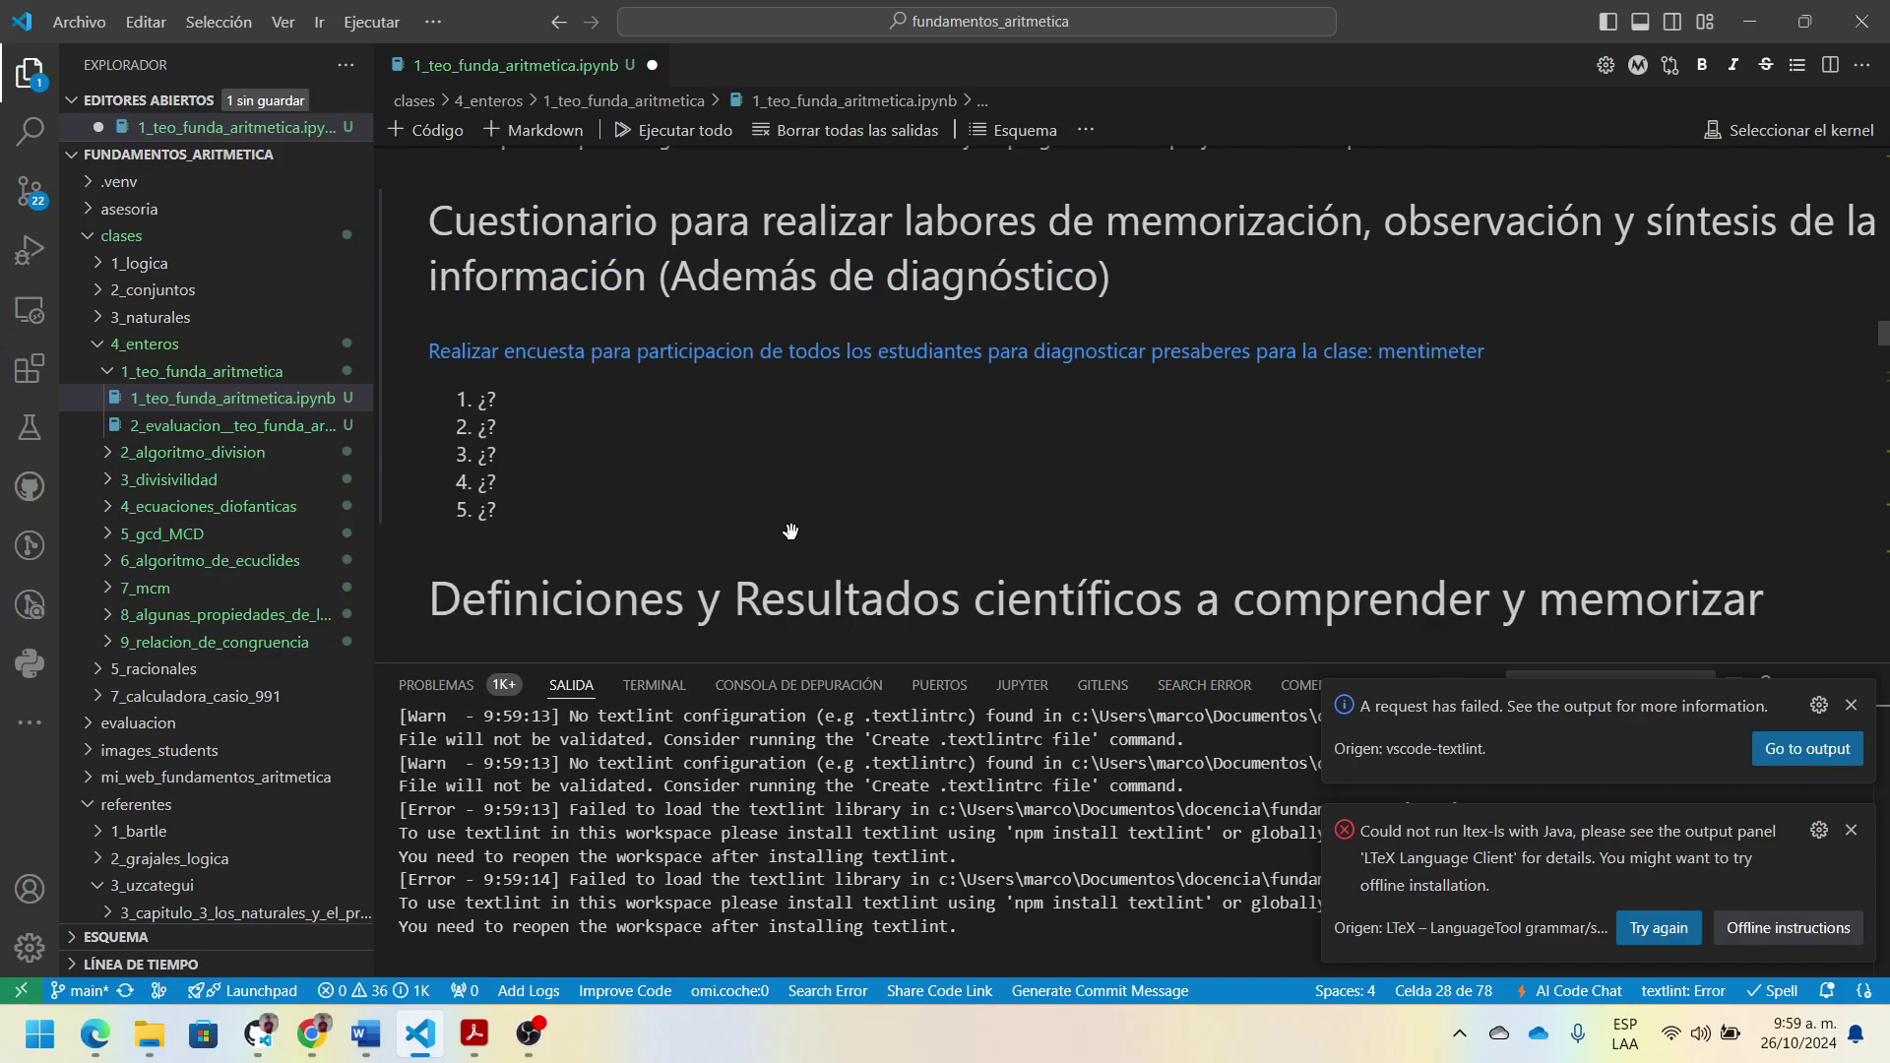
pyautogui.scroll(-10, 823, 559)
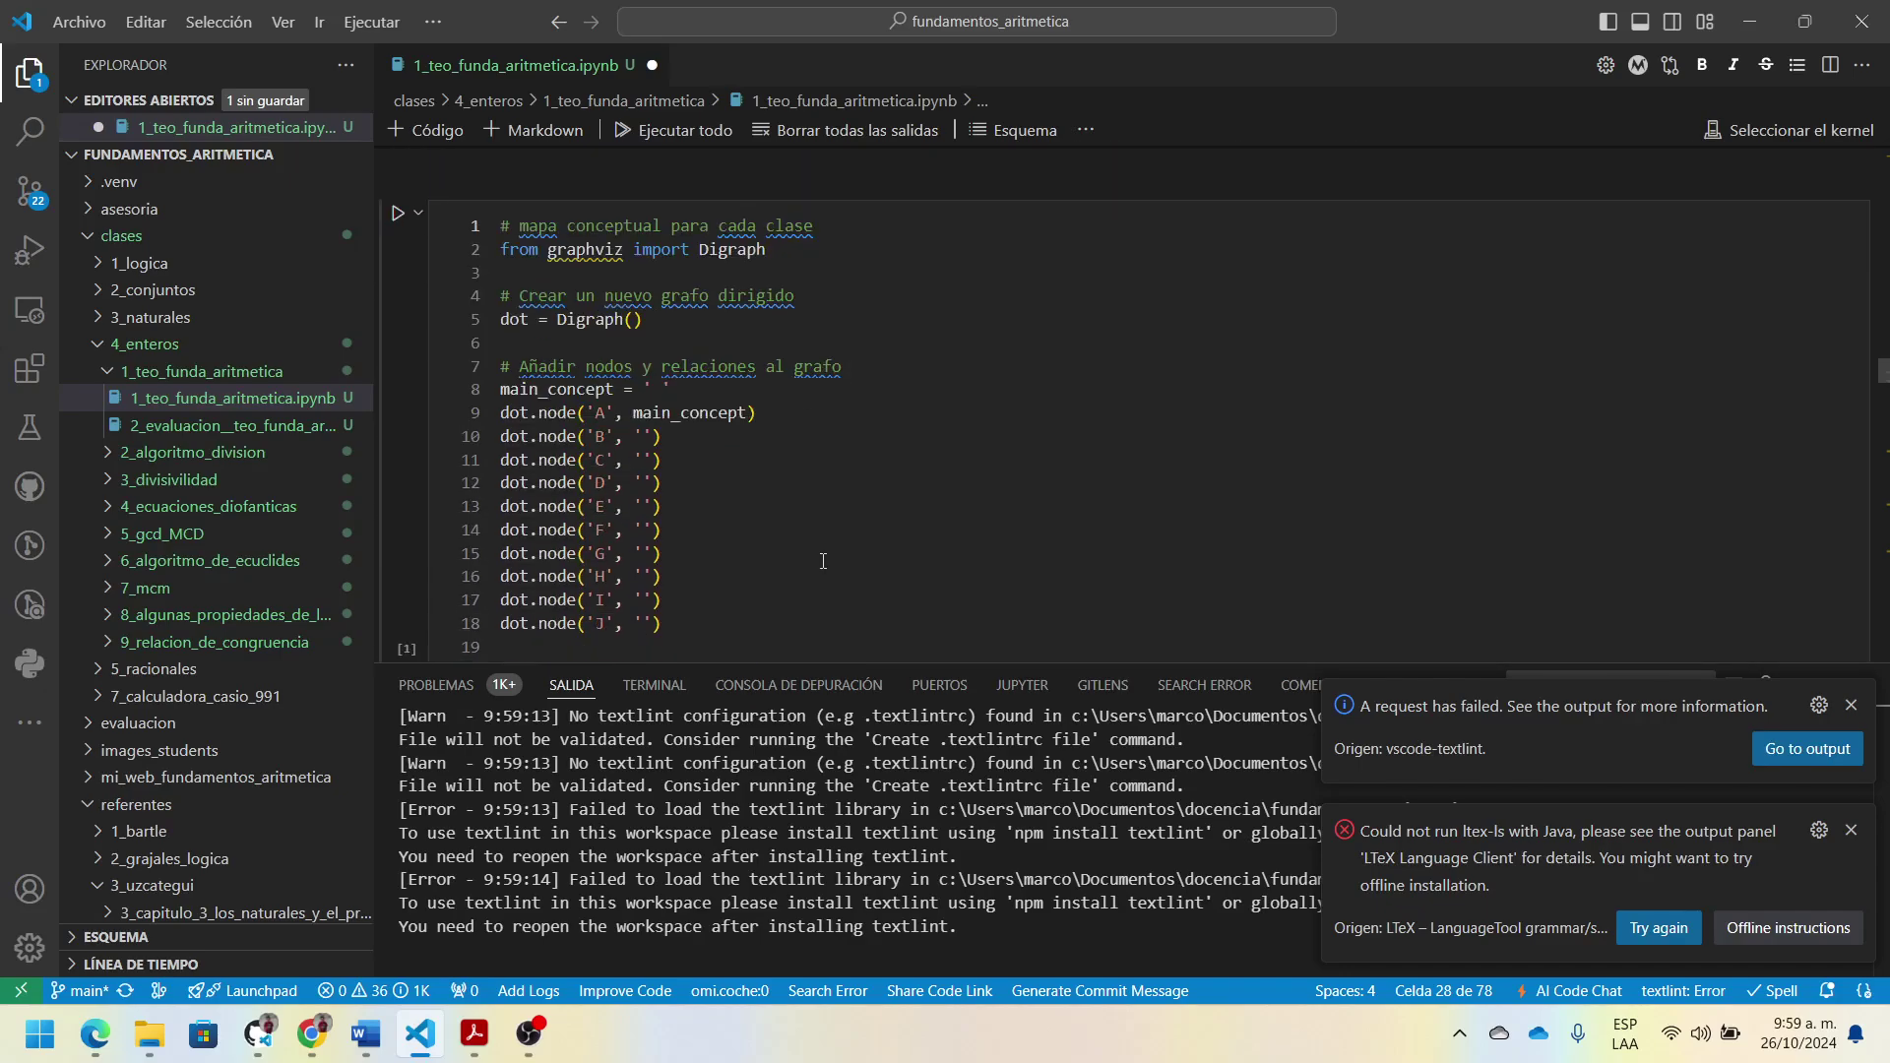
pyautogui.scroll(4, 833, 546)
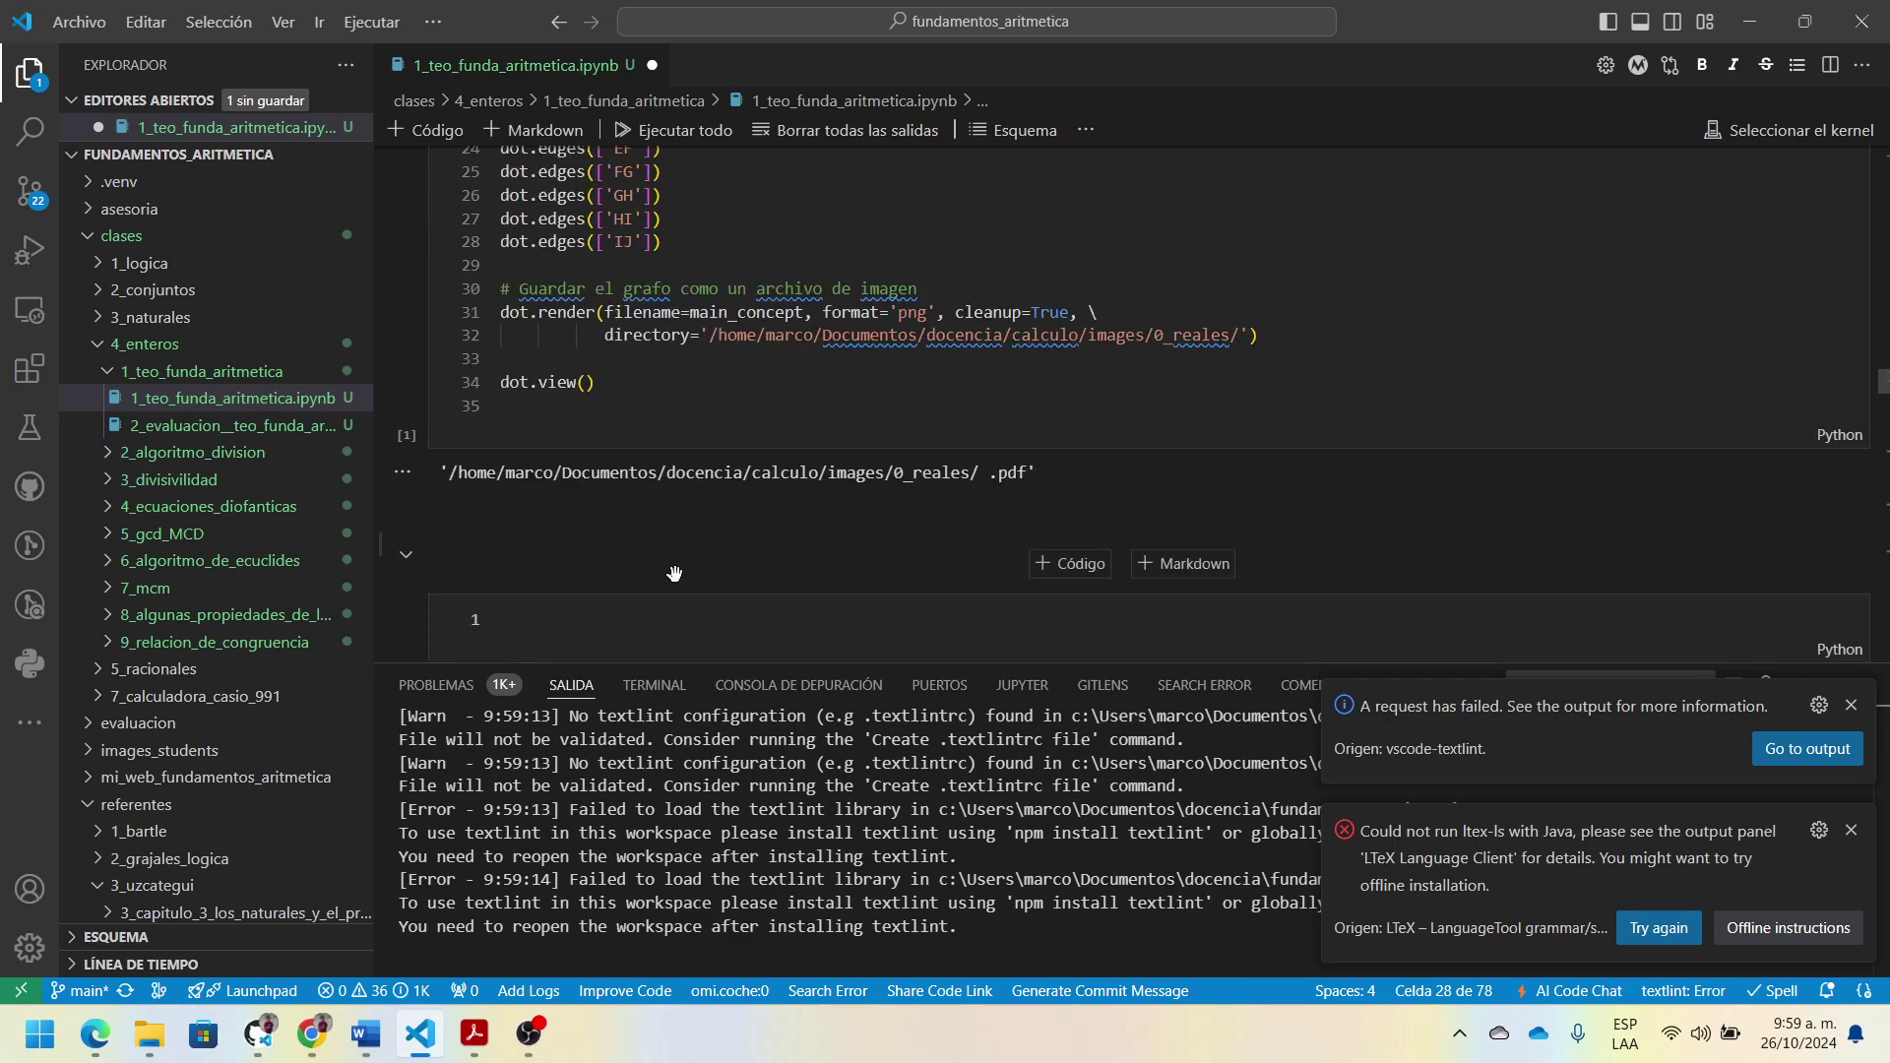
pyautogui.click(1192, 564)
pyautogui.write('#')
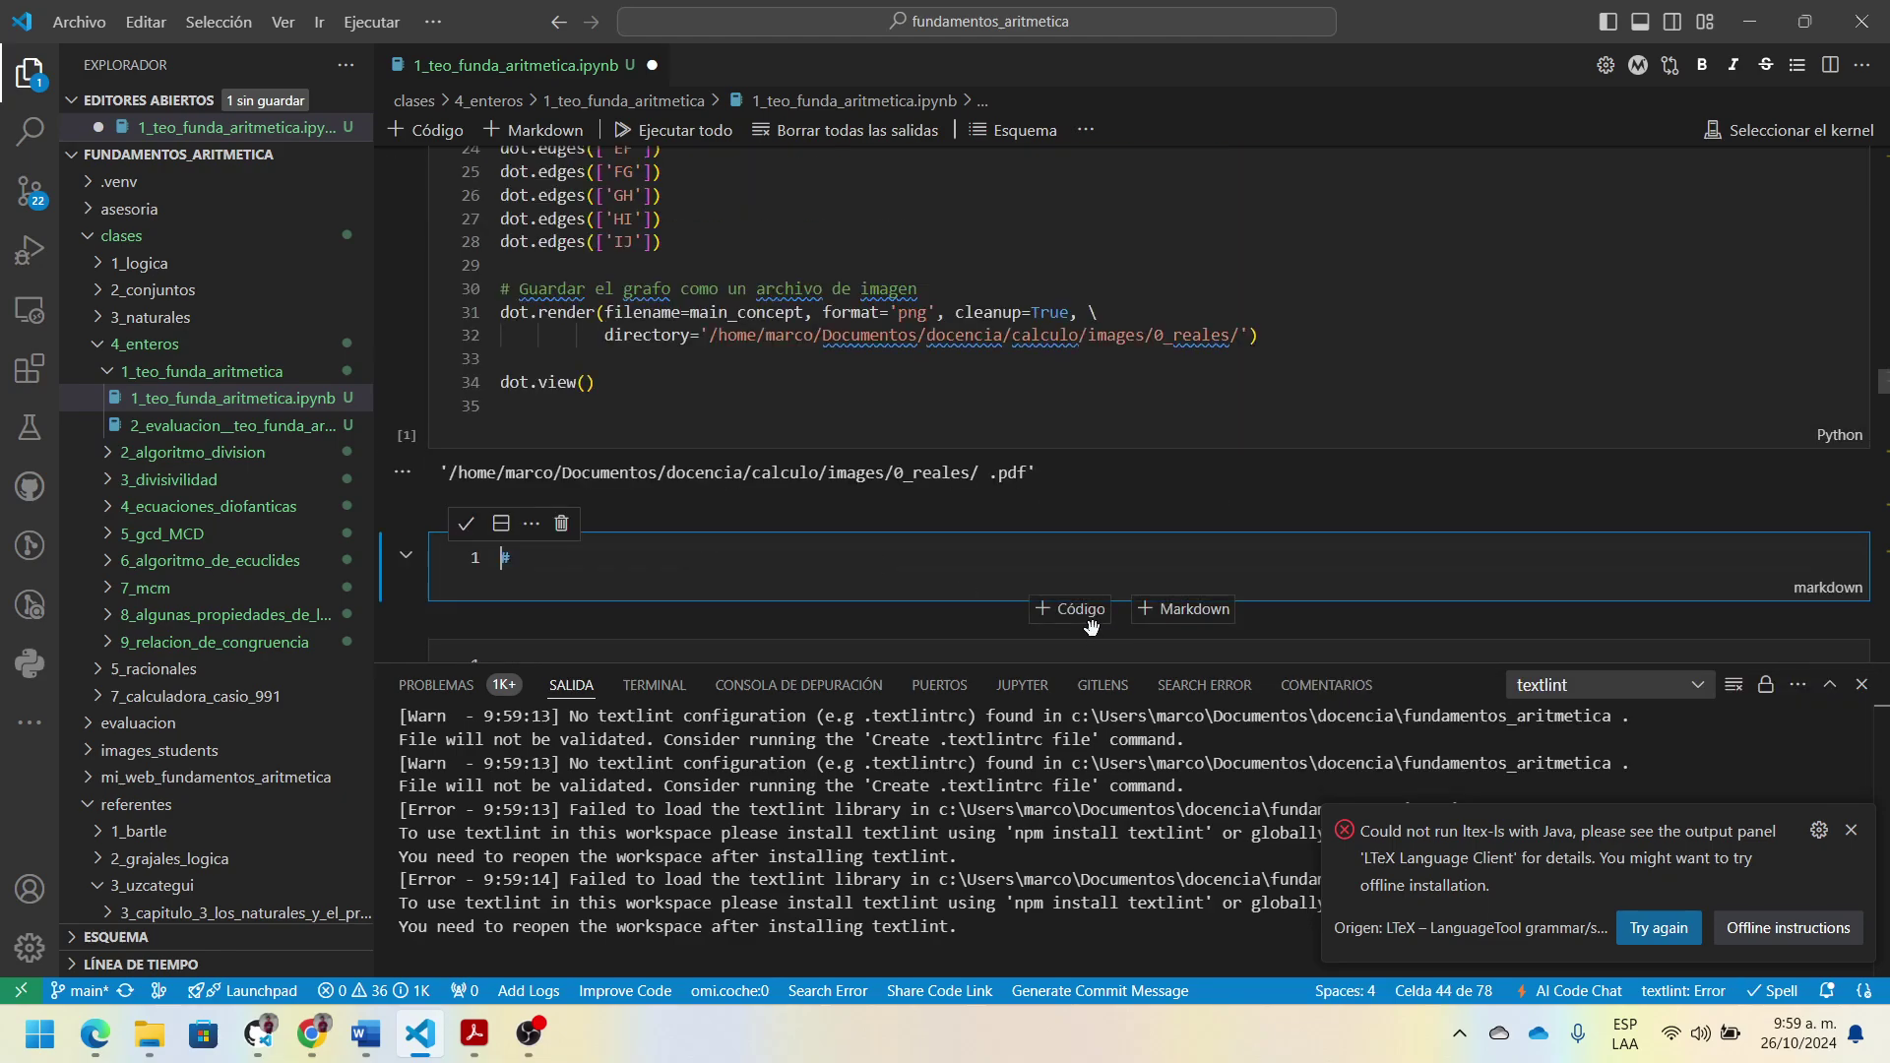
pyautogui.write(' Teorema Fun')
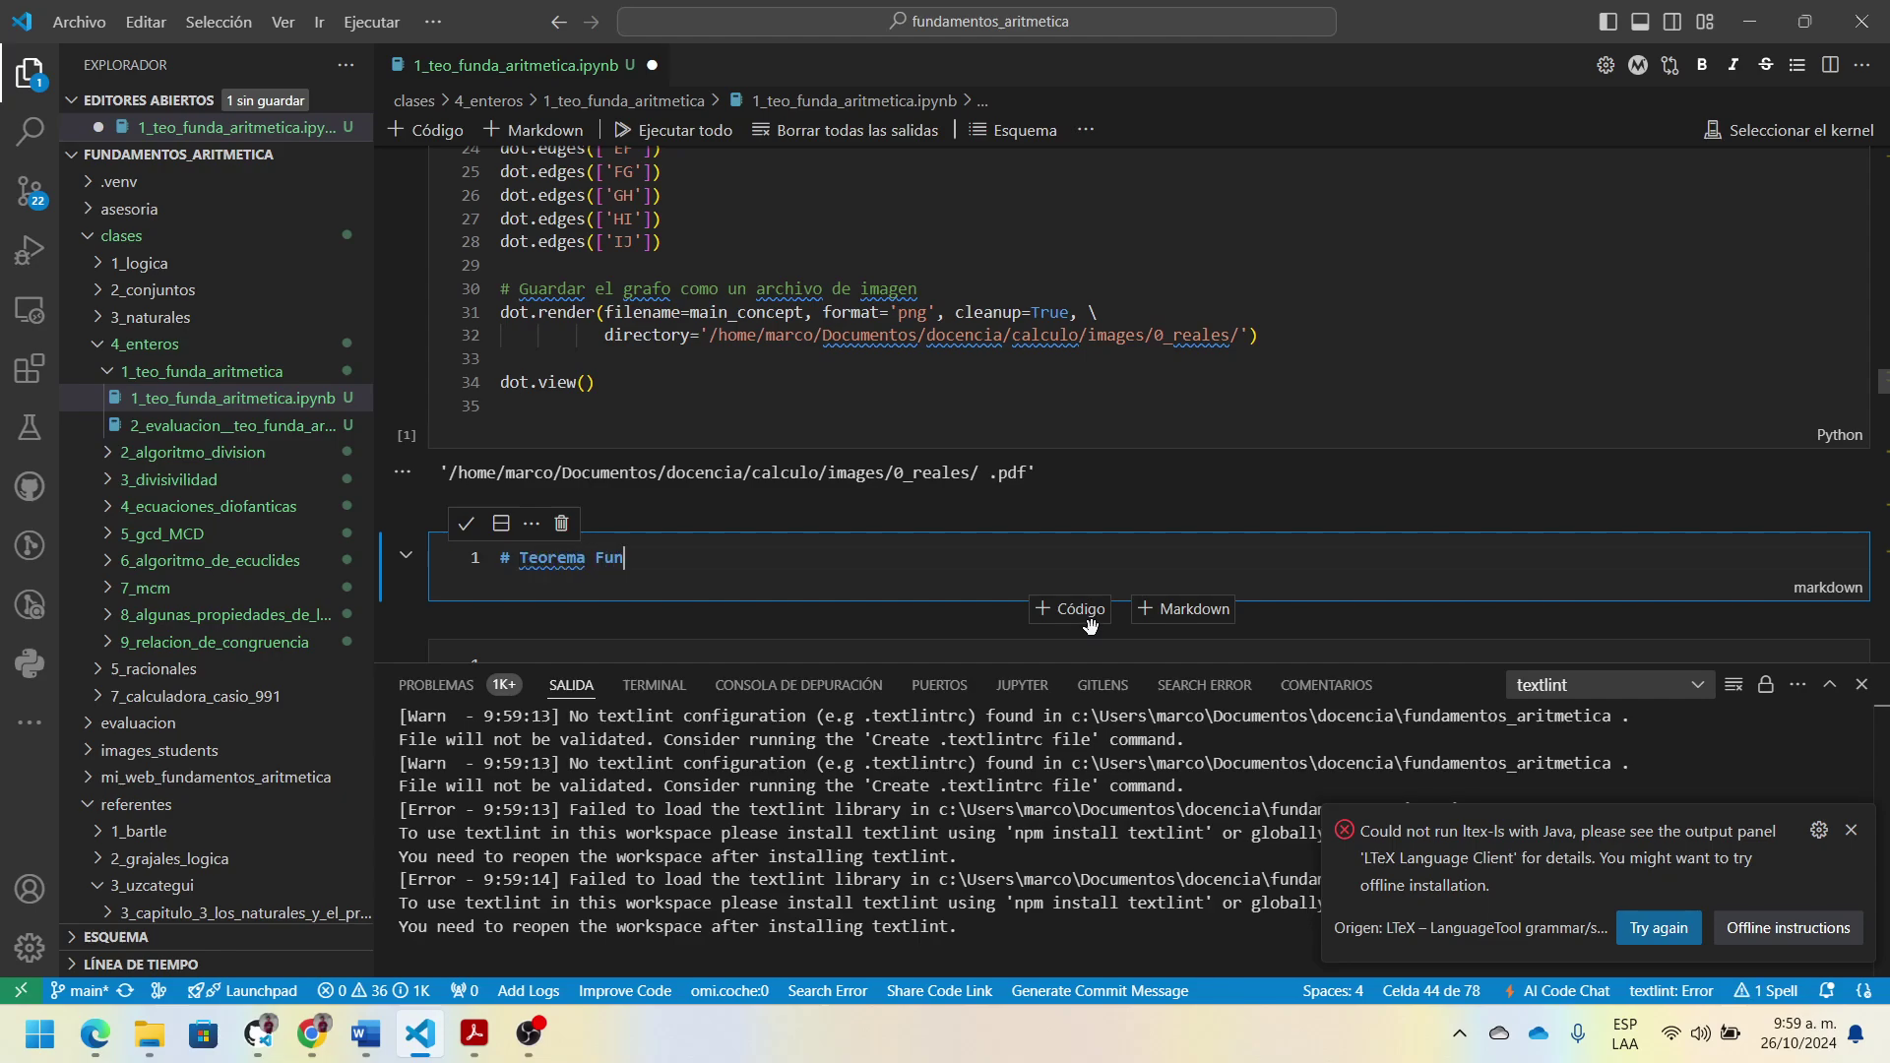